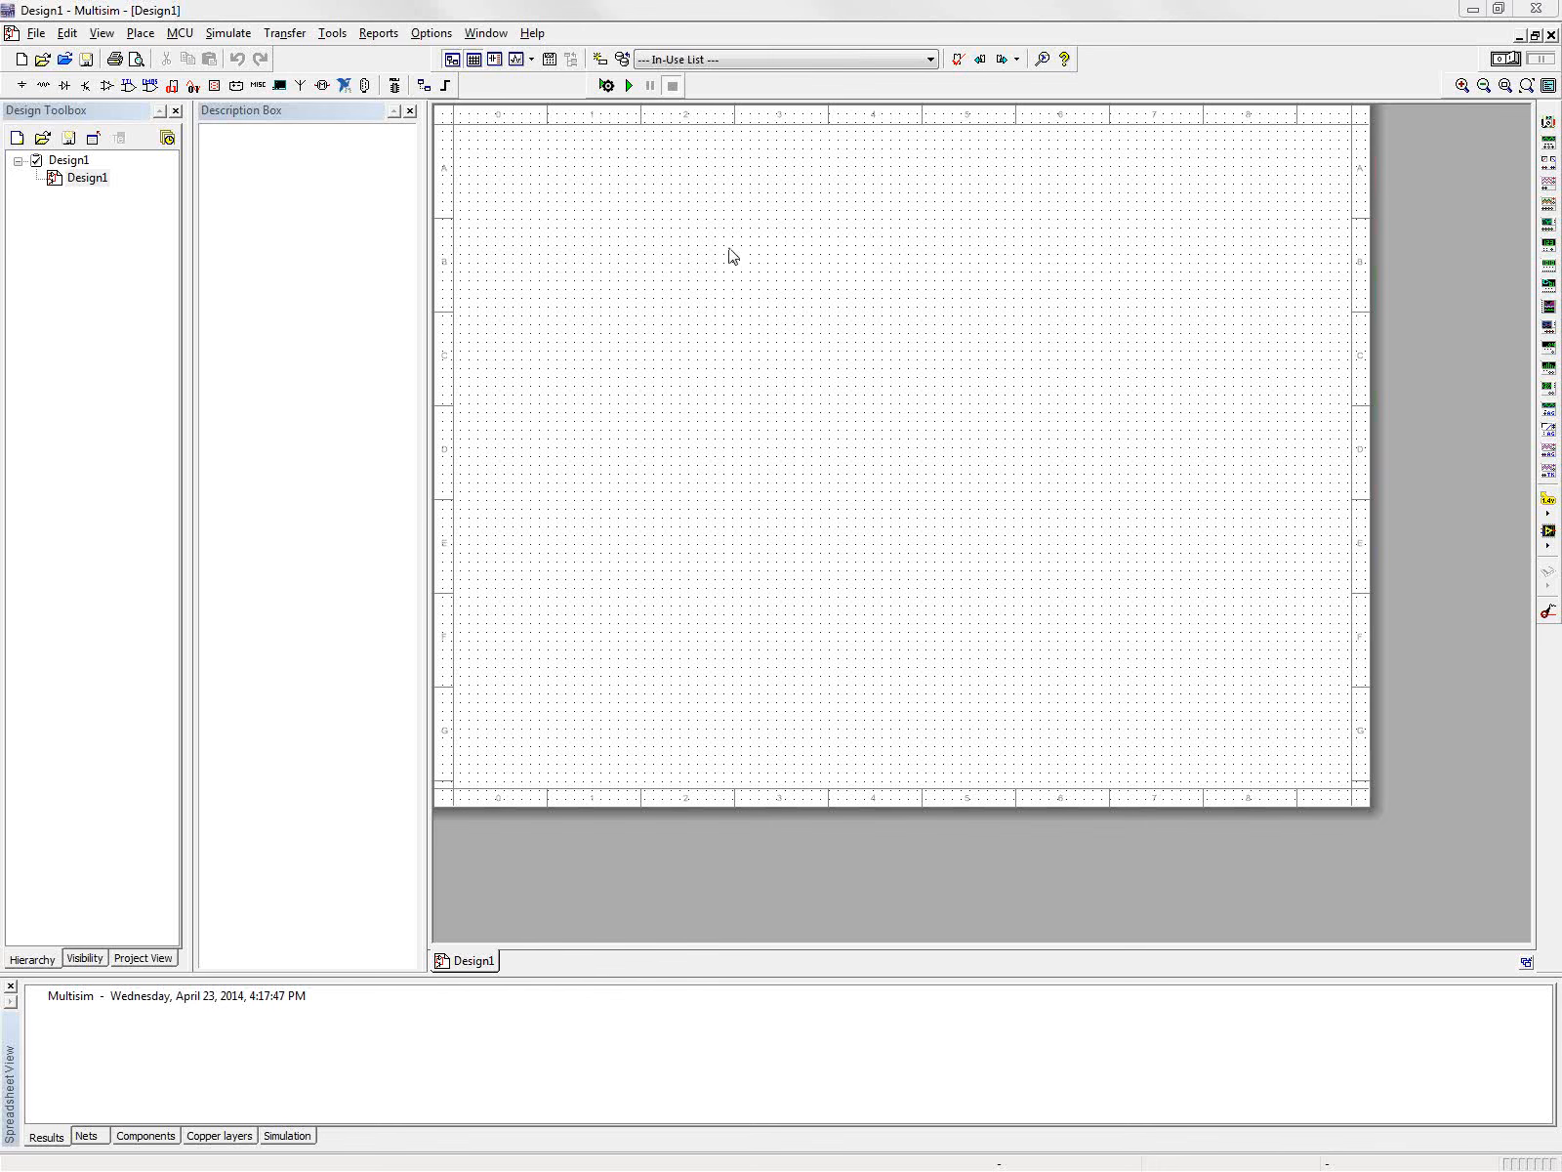
Open the component browser and look through the Sources, Diodes and Transistors groups of the Master Database.
right_click(820, 248)
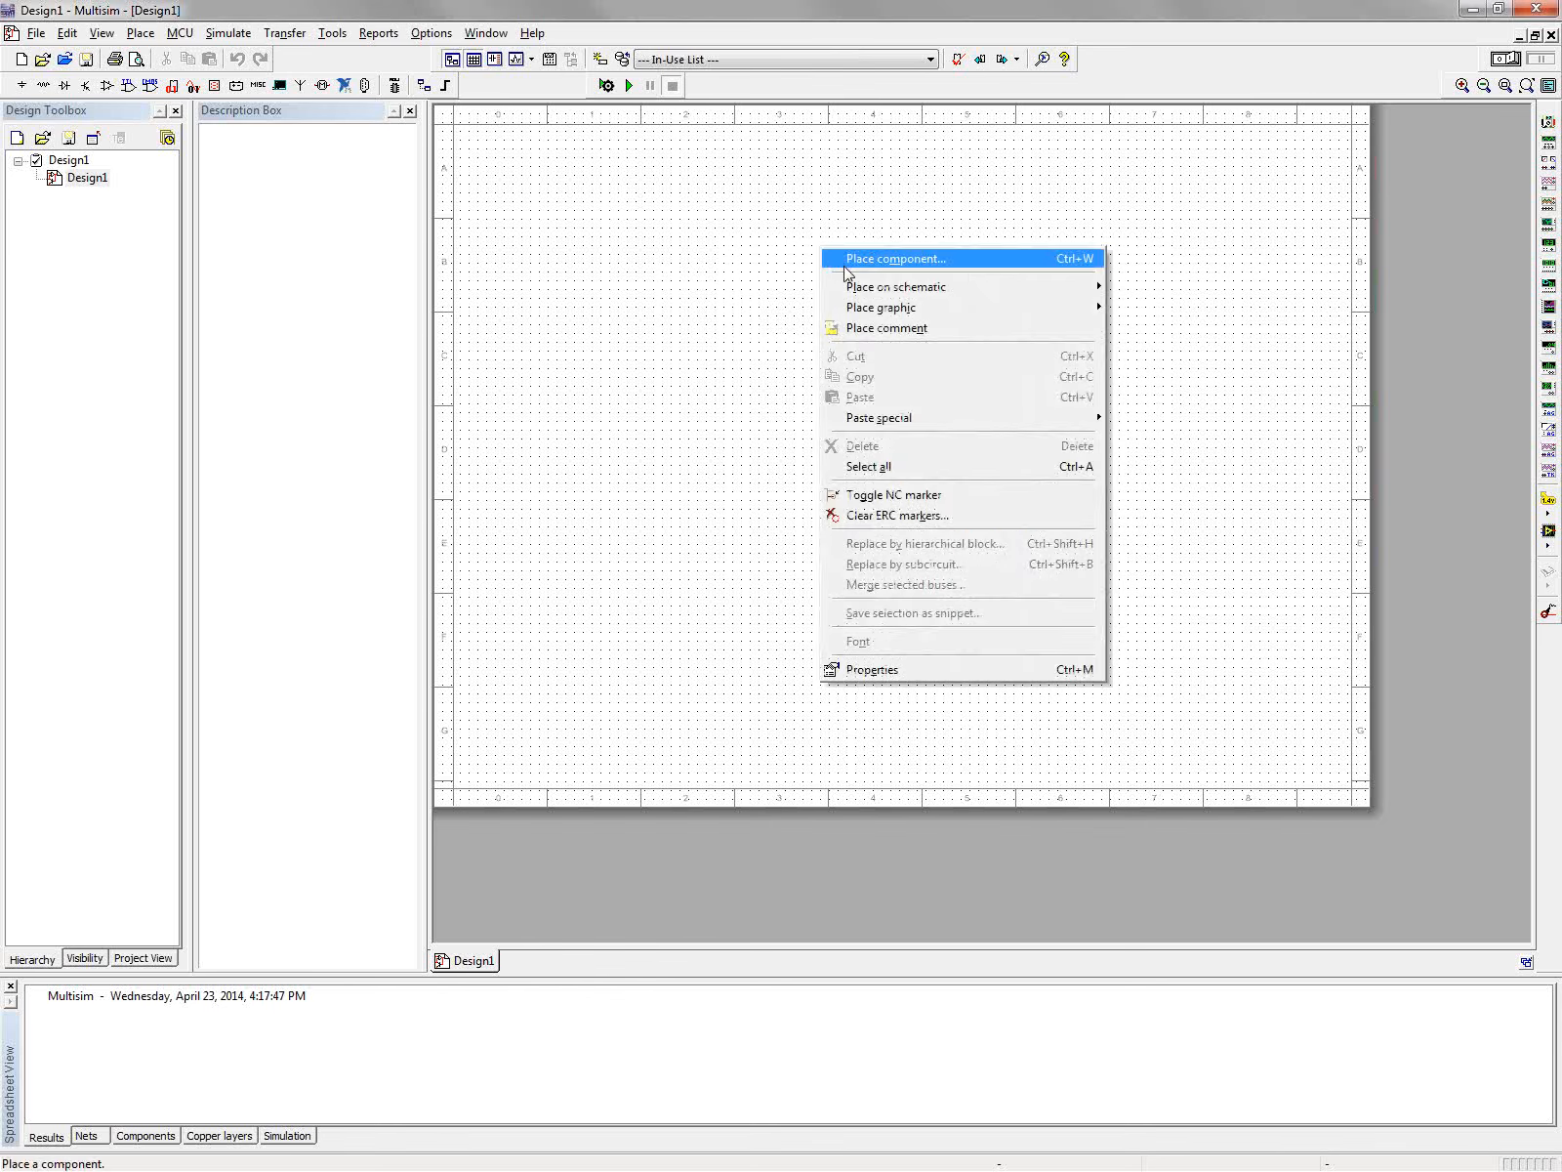
left_click(848, 256)
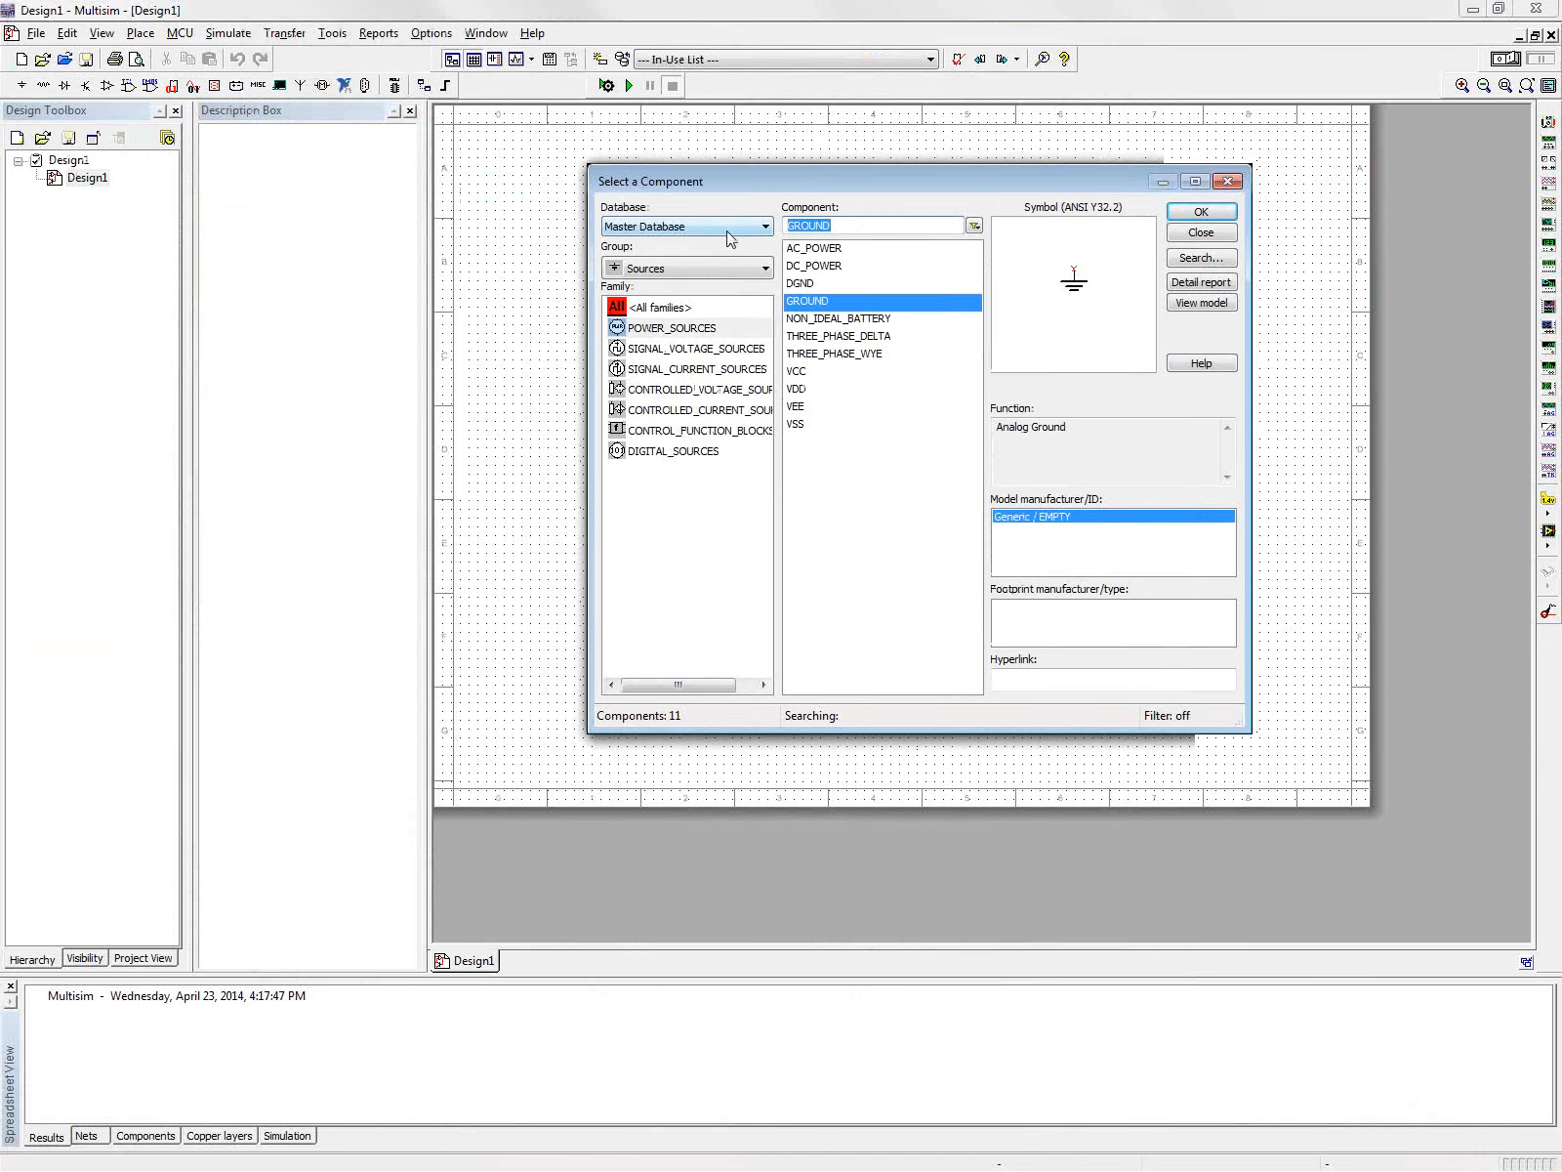
left_click_drag(819, 174, 747, 178)
left_click(653, 276)
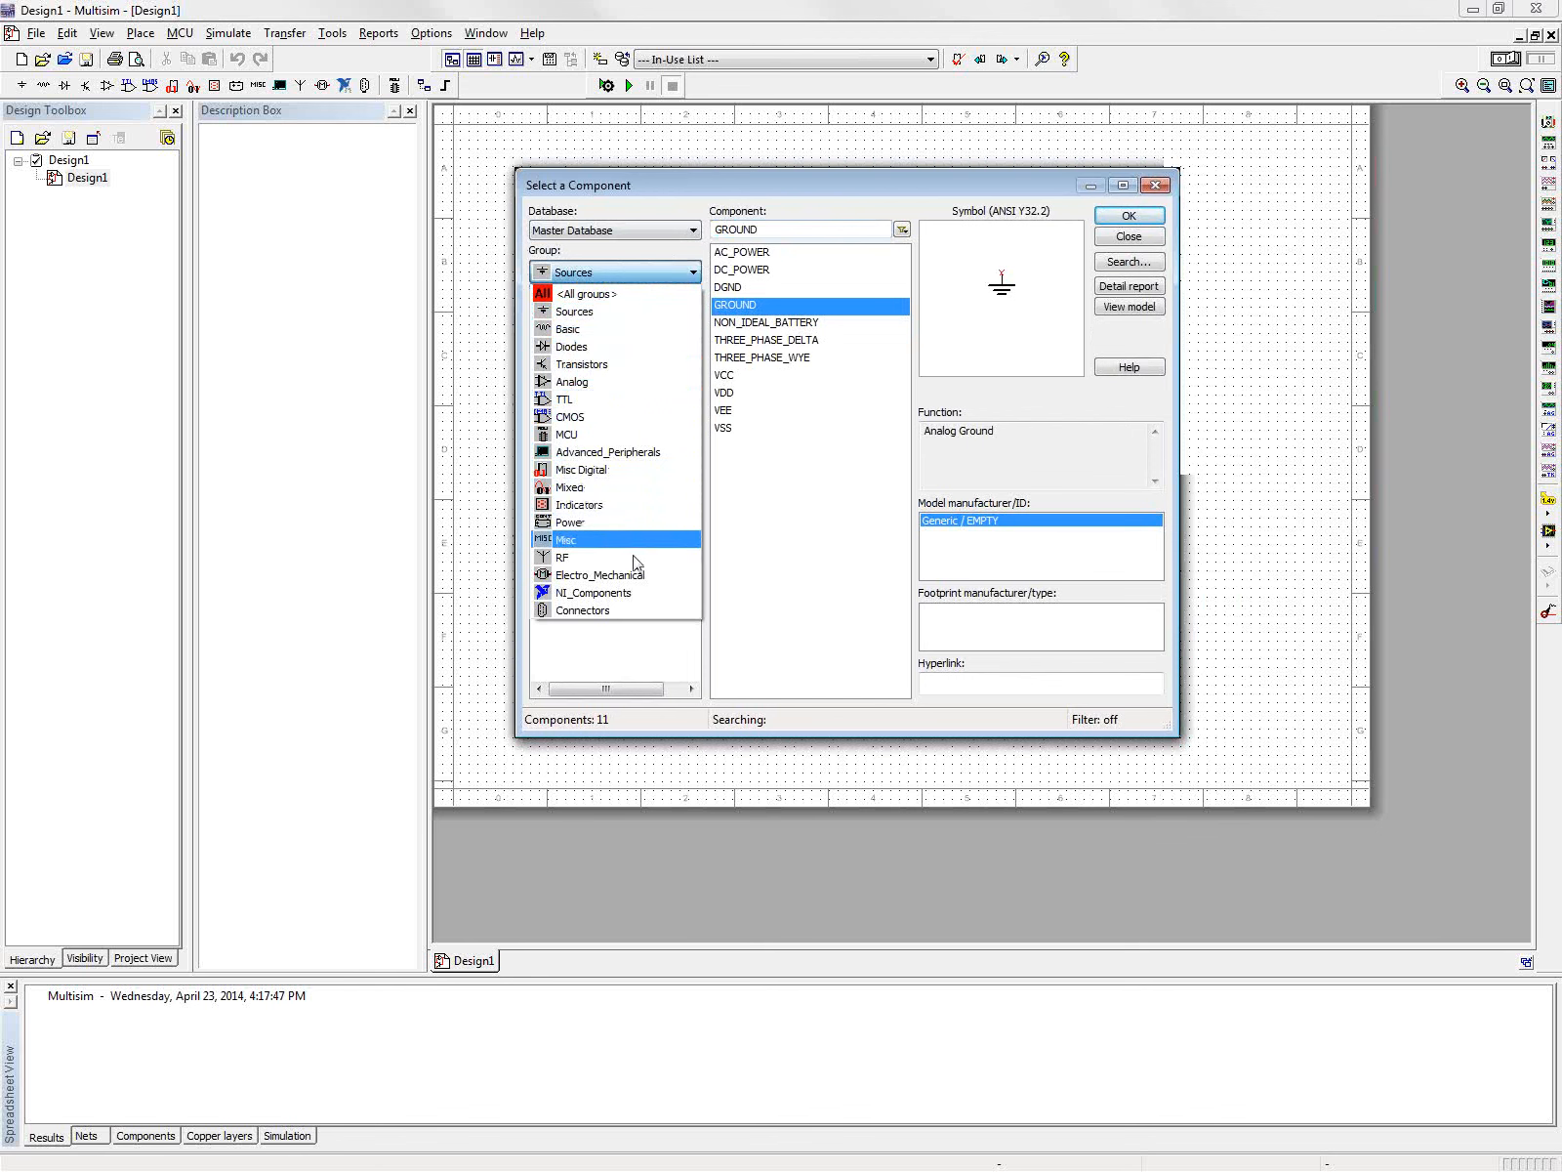
left_click(626, 322)
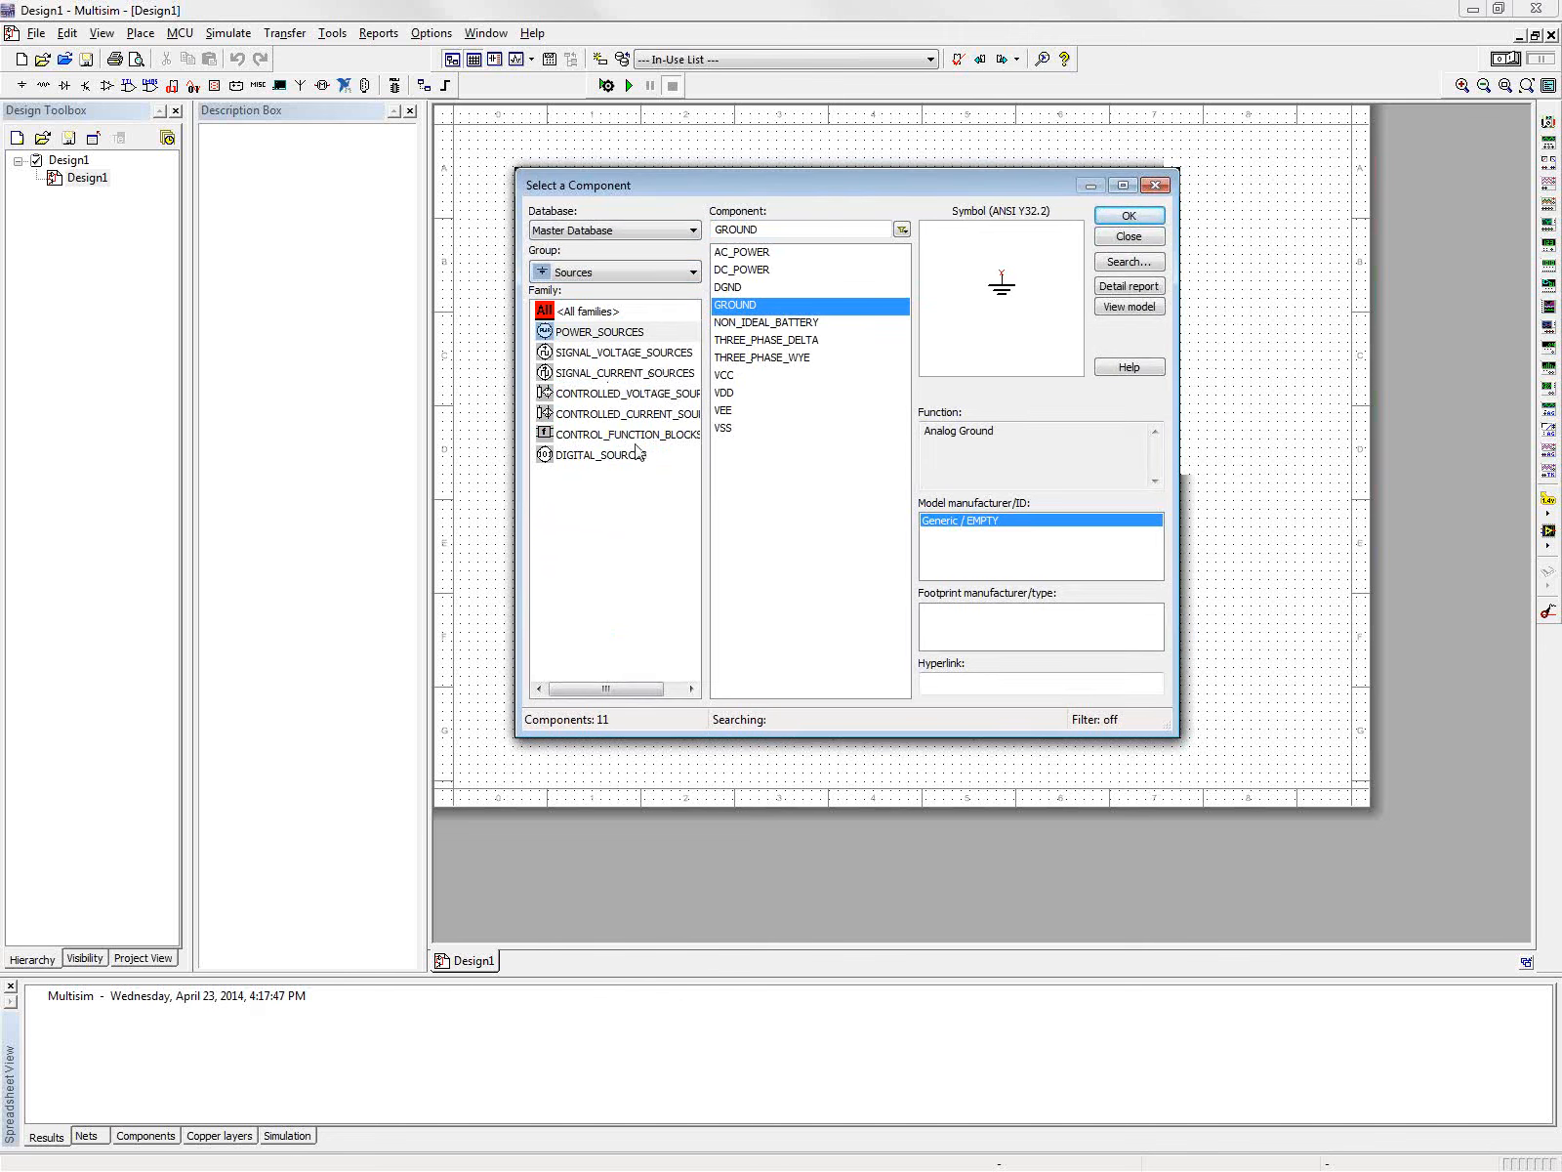
left_click(634, 279)
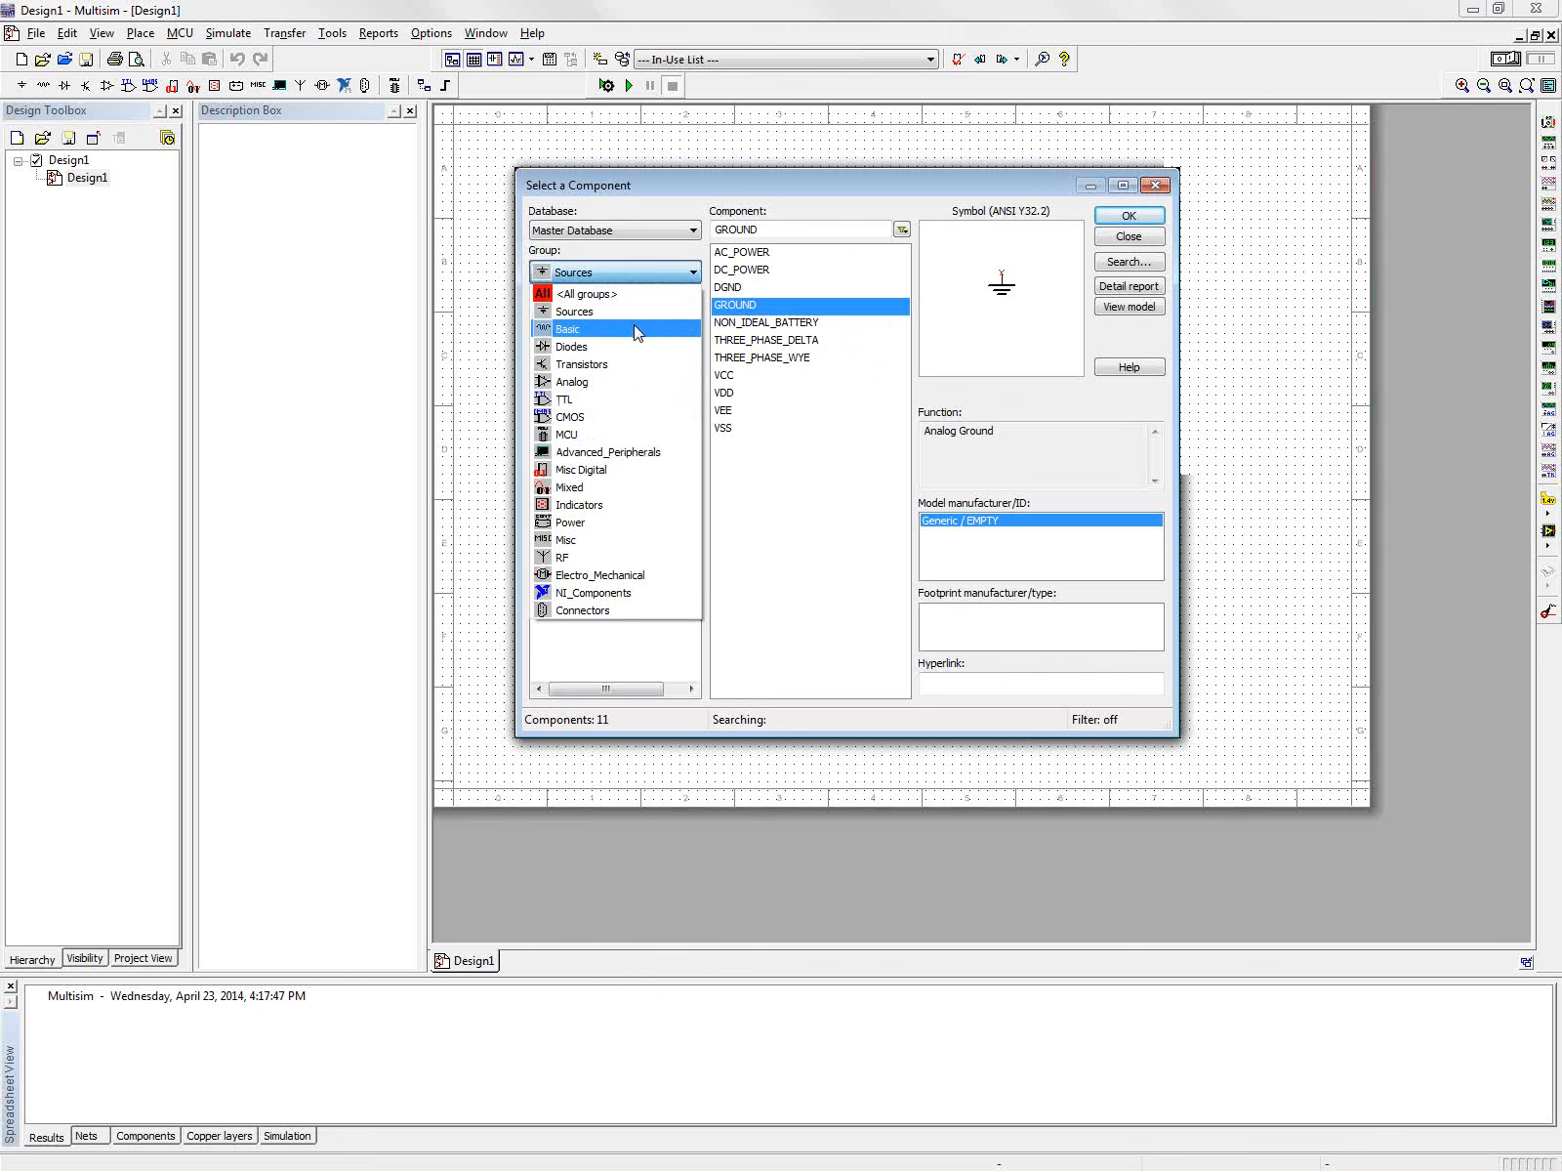
left_click(635, 347)
left_click(633, 278)
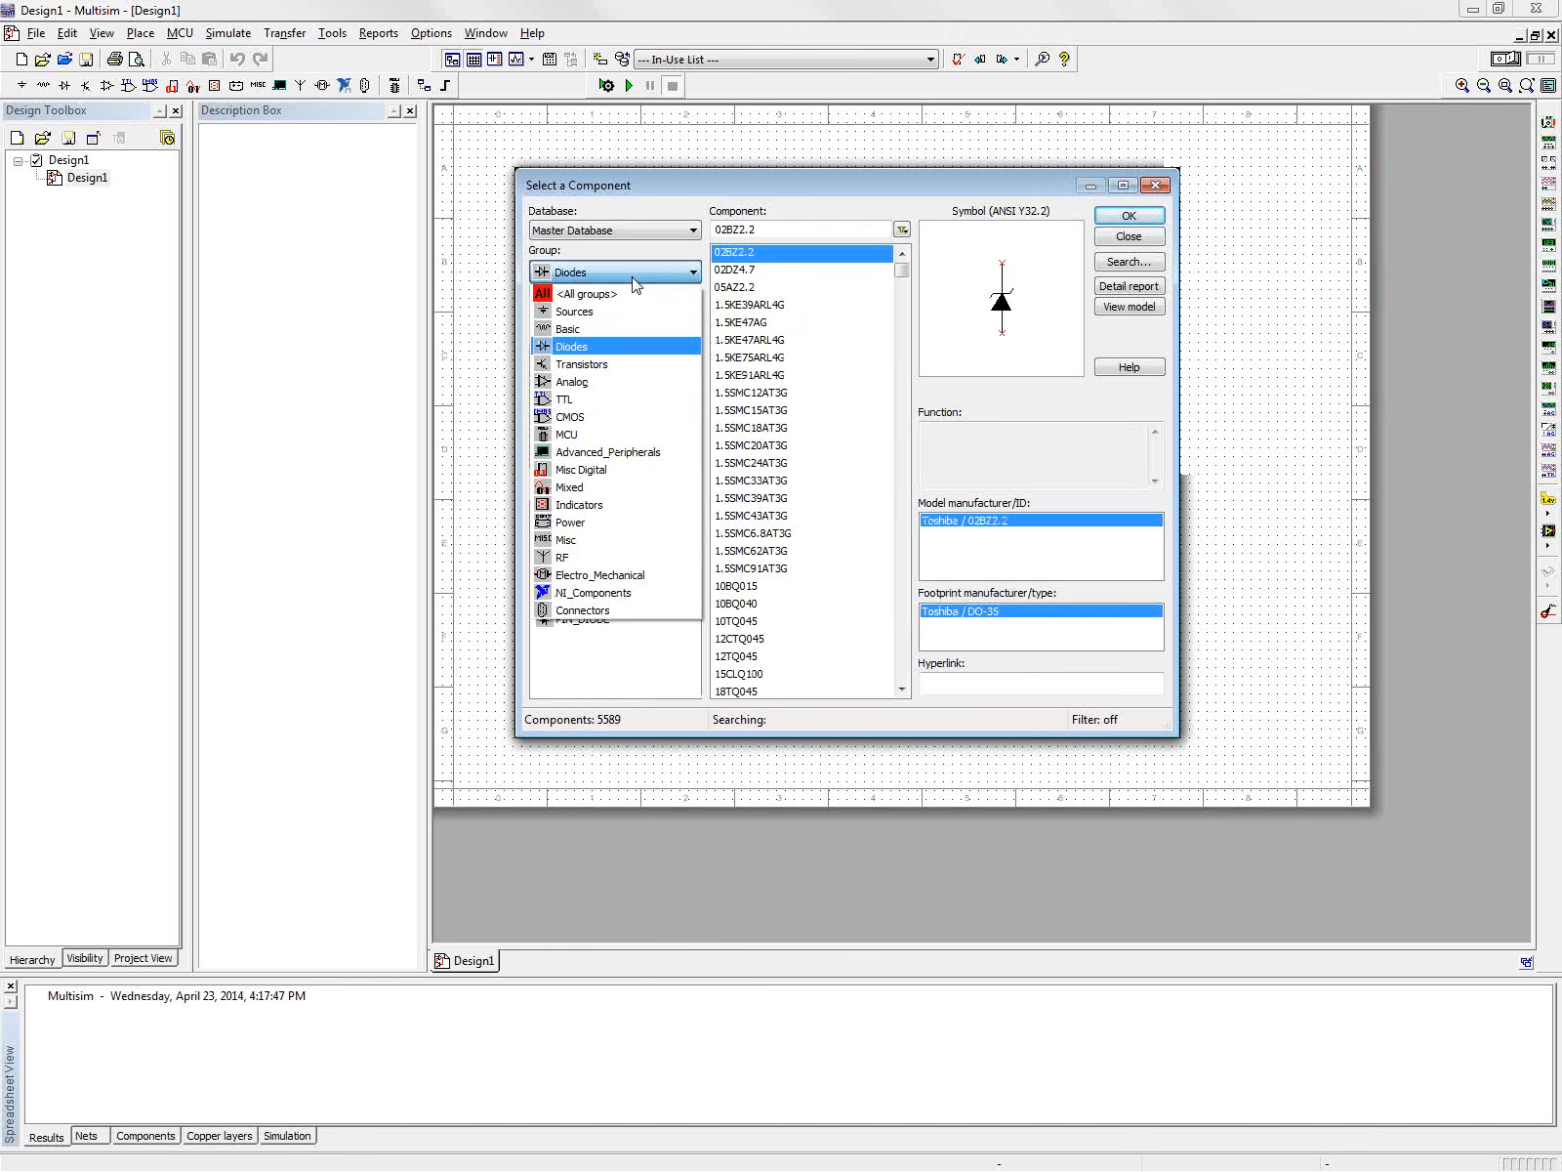
left_click(635, 363)
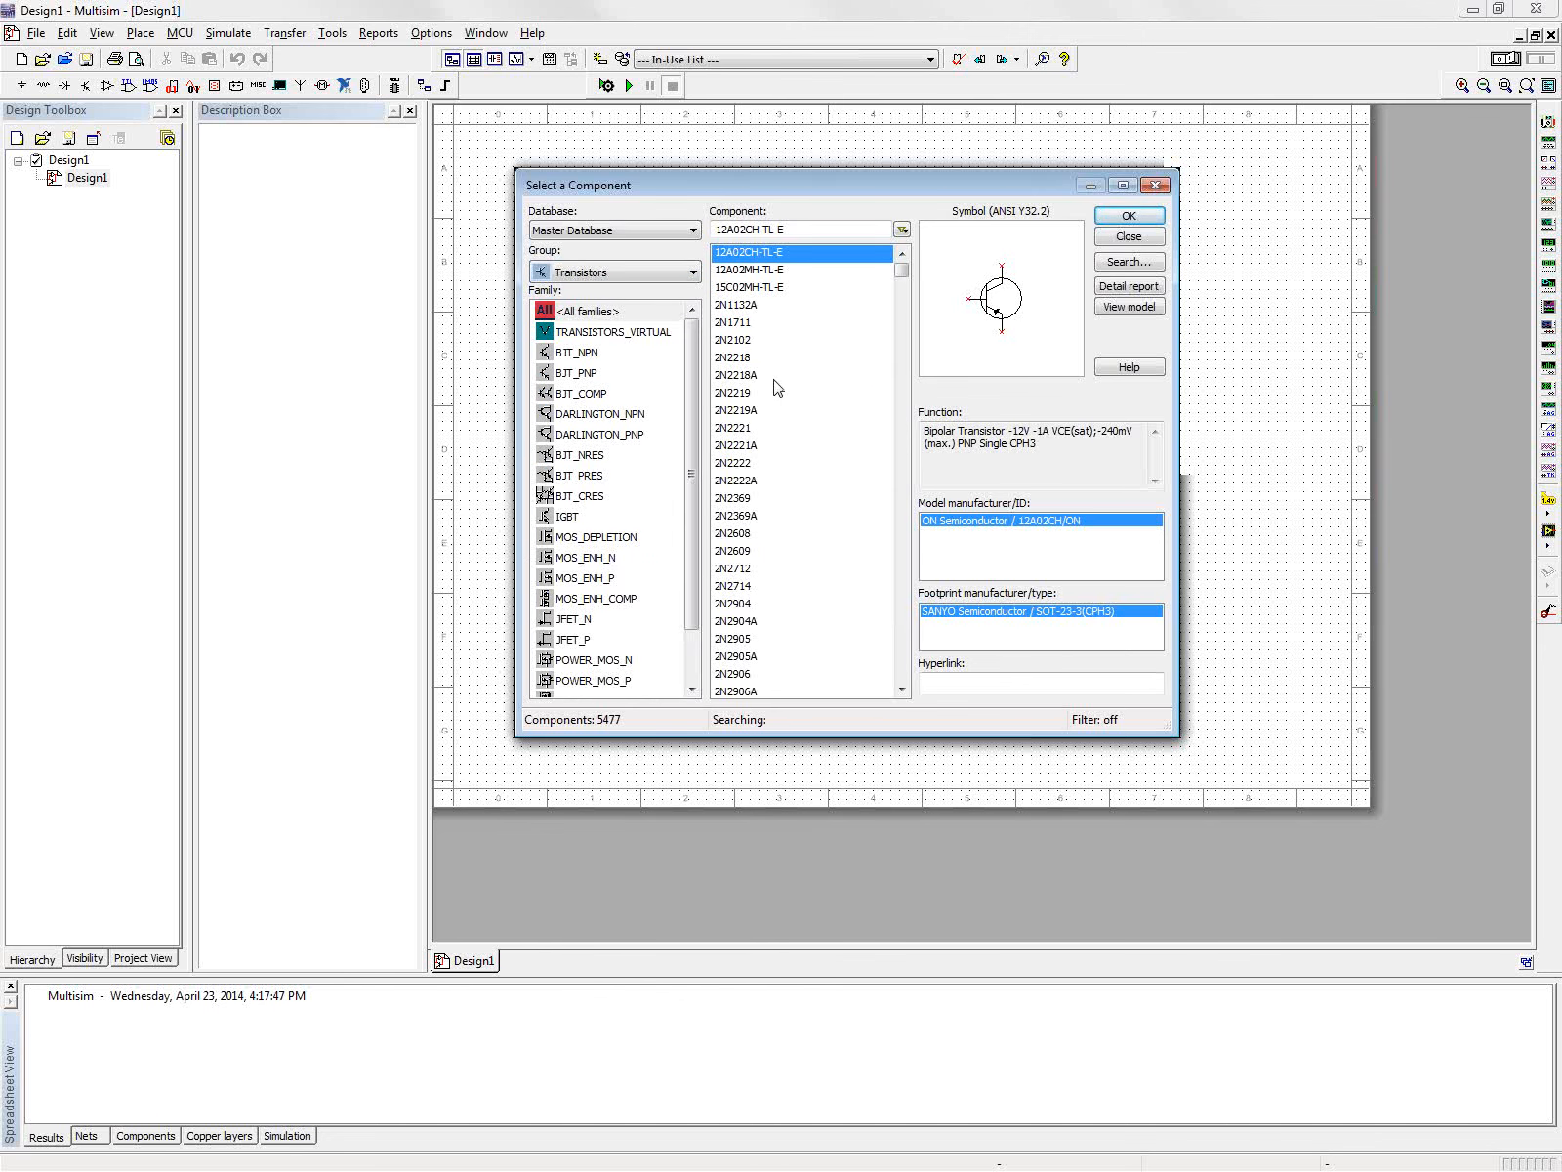
mouse_move(902, 272)
left_mouse_down()
mouse_move(898, 372)
mouse_move(899, 267)
left_mouse_up()
Examine the MCU group's 805x family, the NI_Components group's M_SERIES_DAQ family and the Connectors group.
left_click(616, 274)
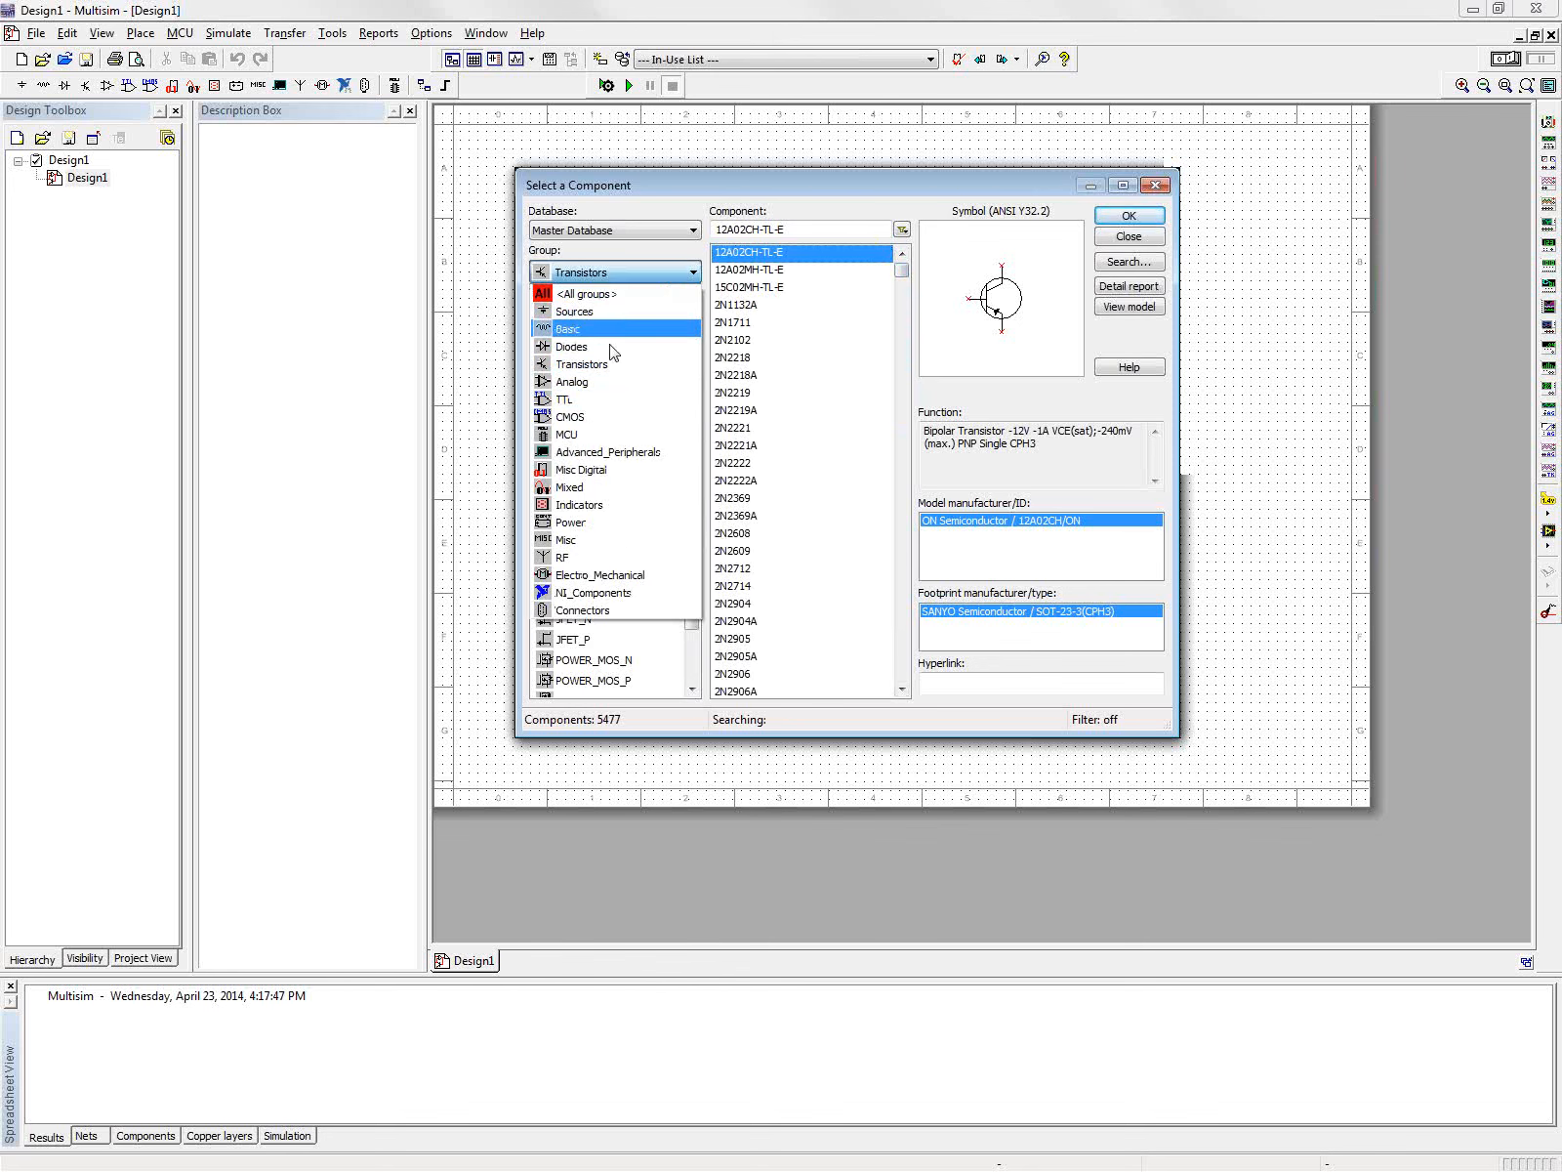
left_click(606, 437)
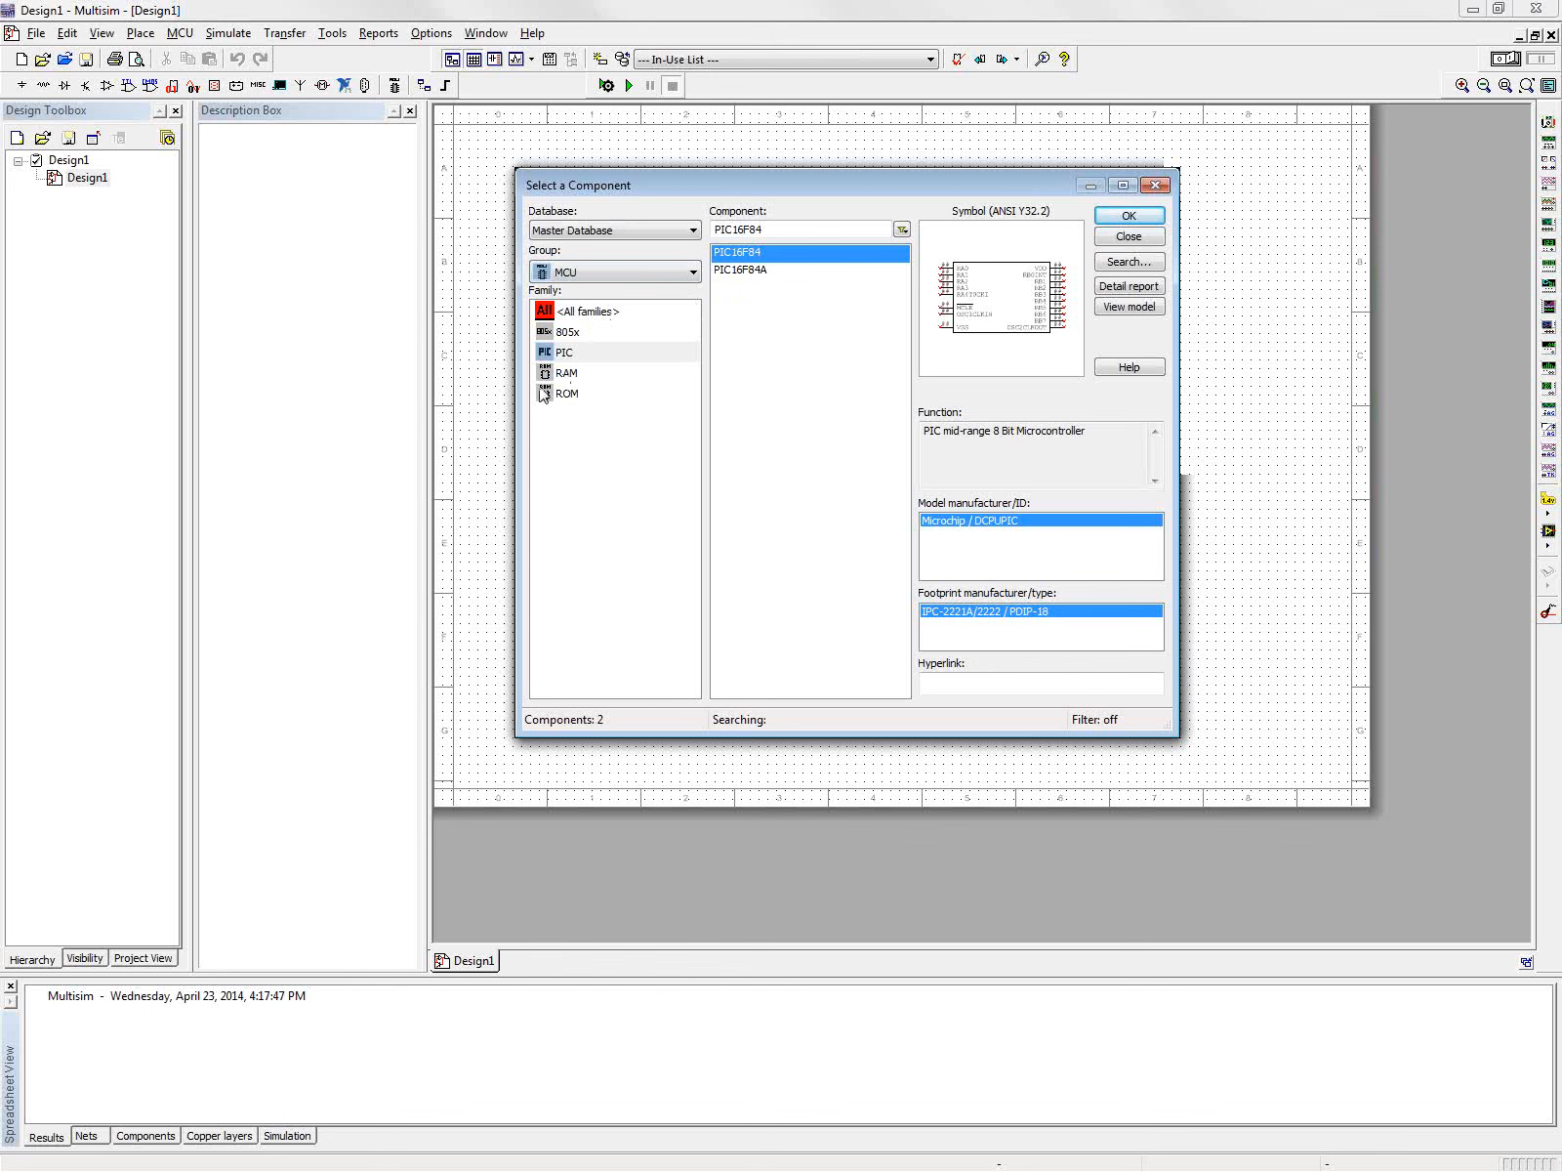
left_click(569, 333)
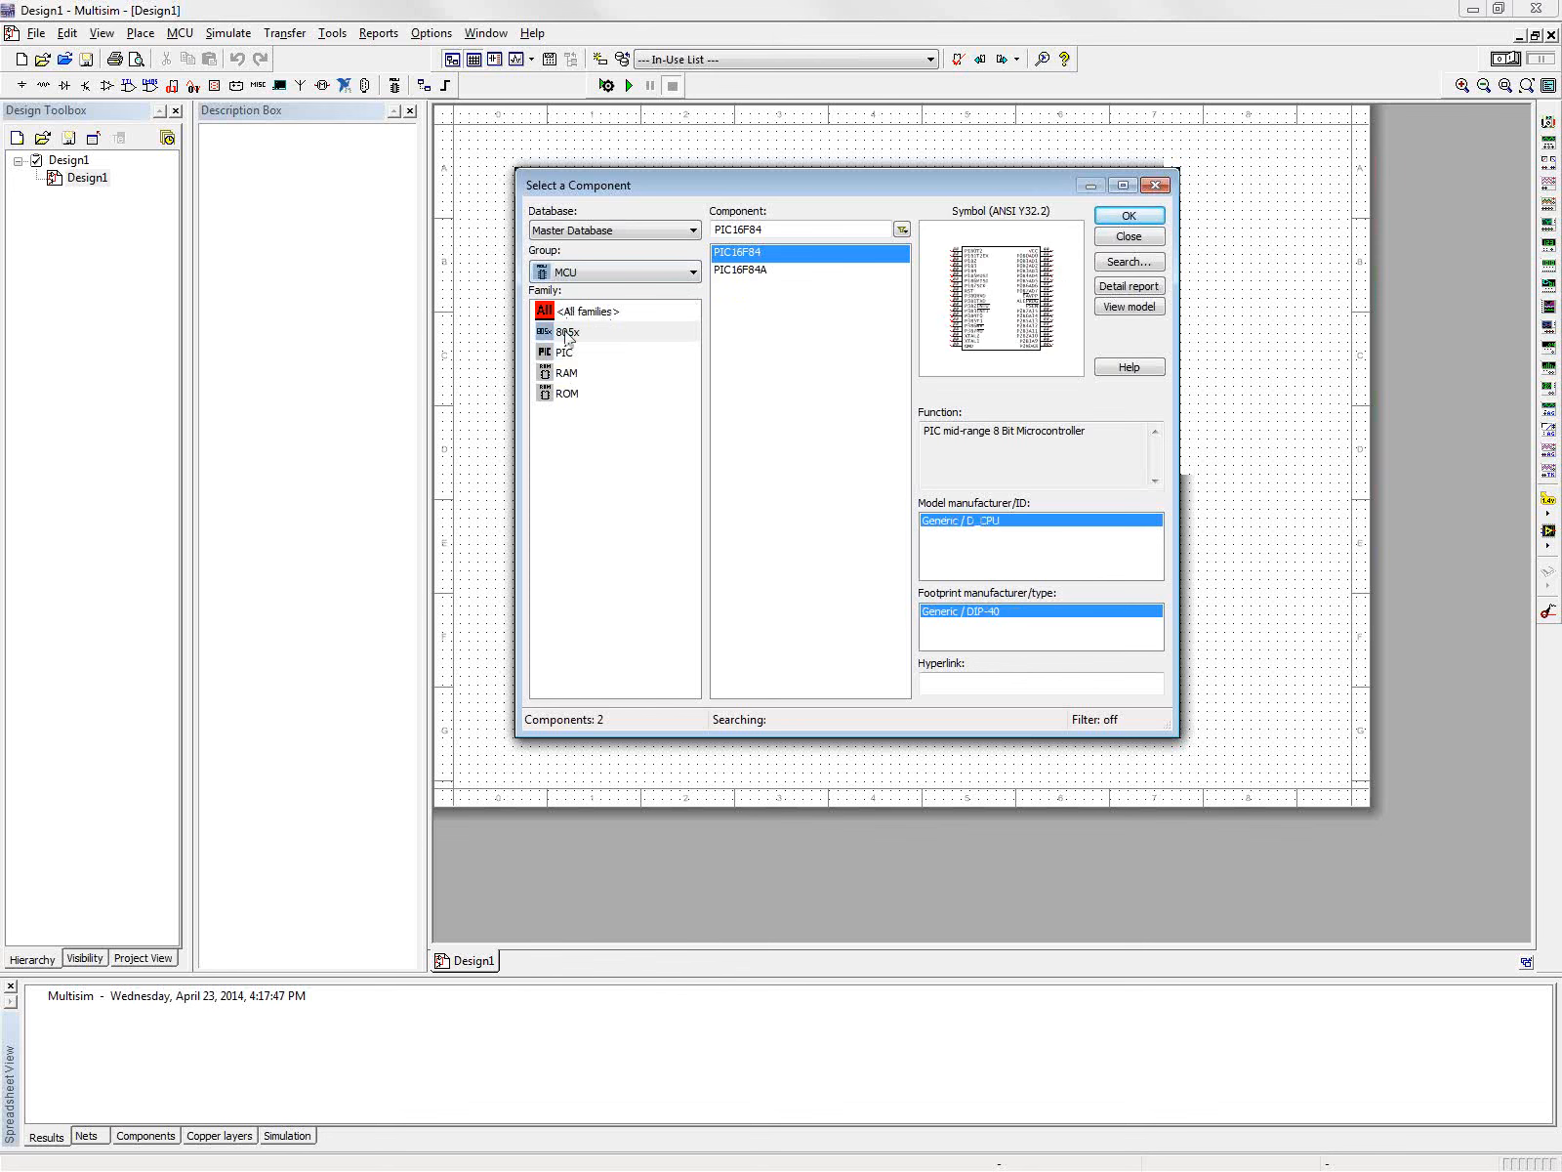
left_click(670, 277)
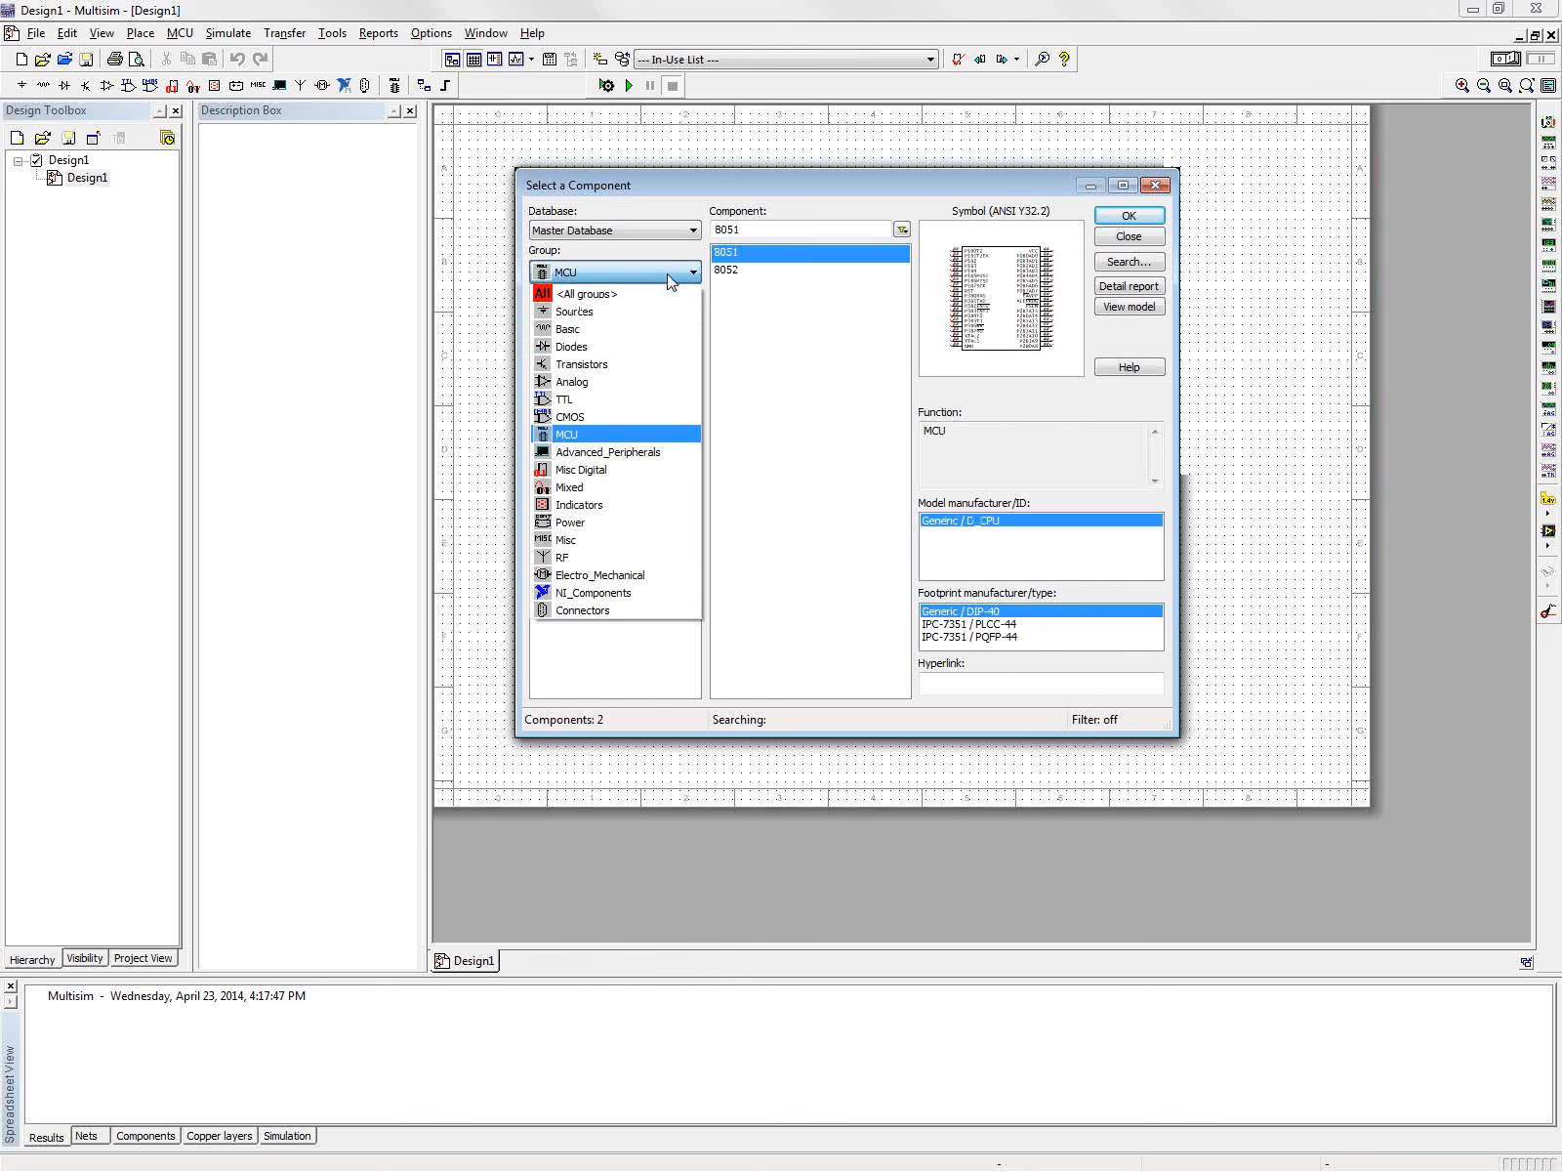
left_click(624, 590)
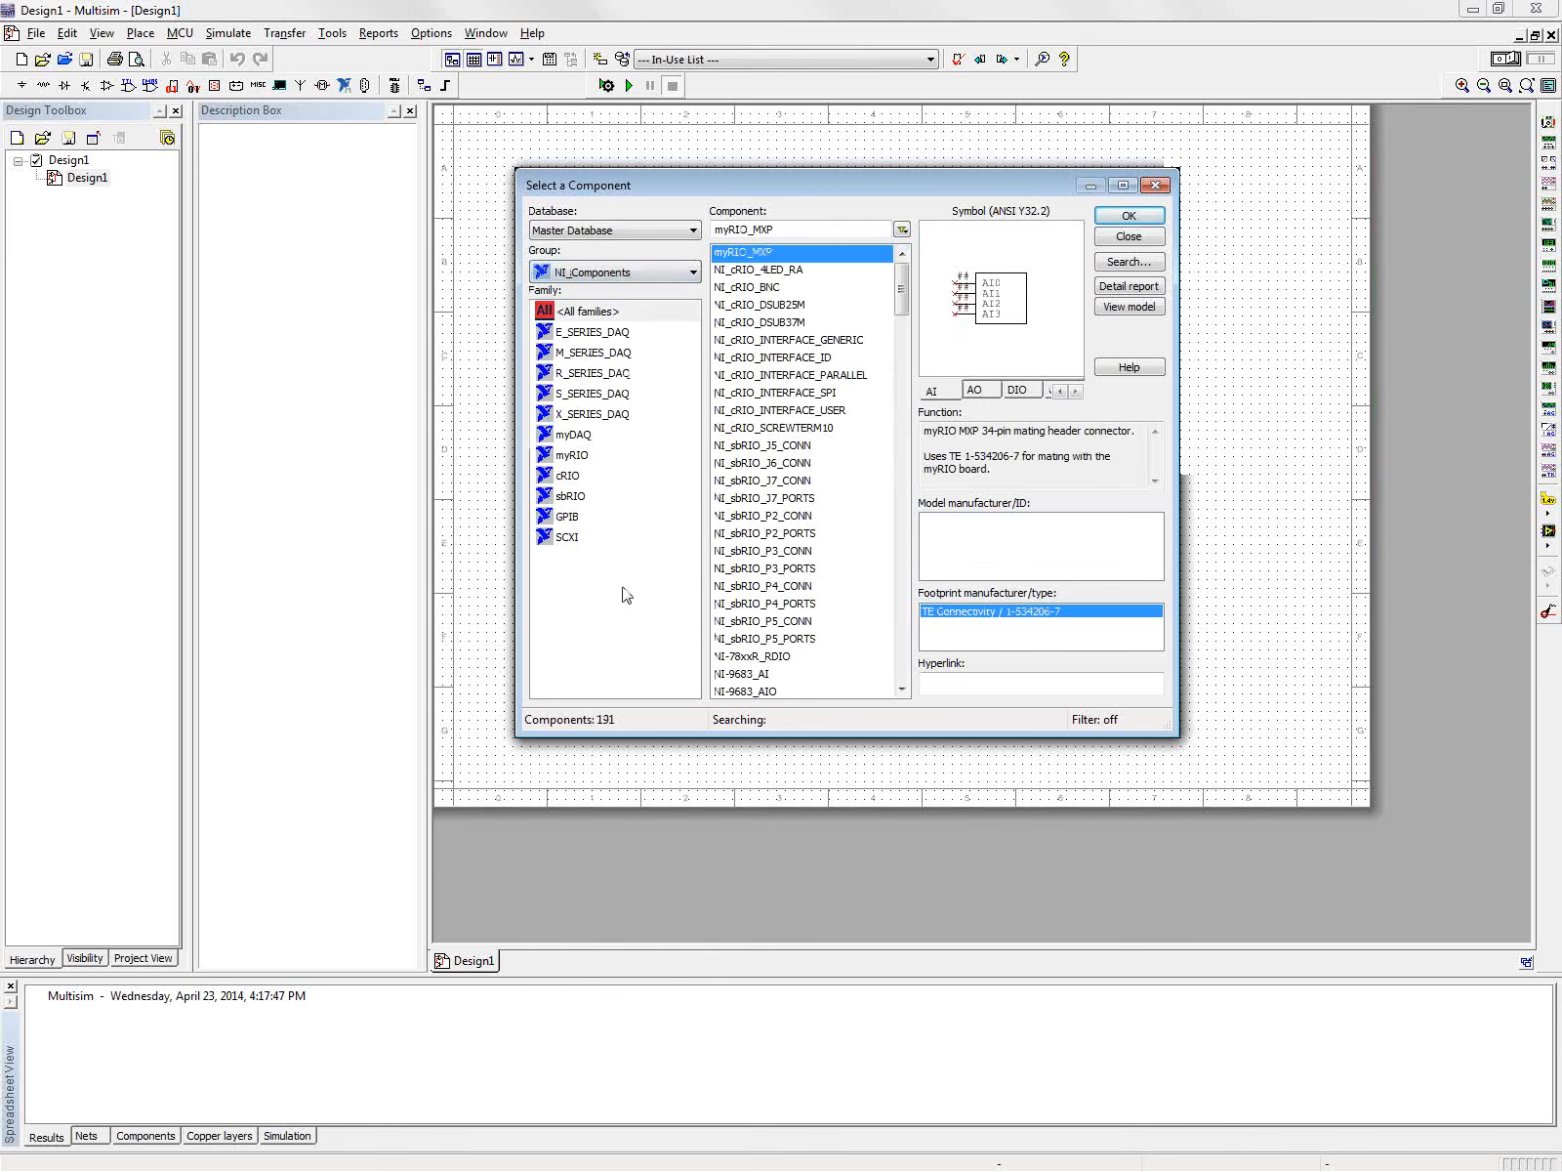
left_click(604, 351)
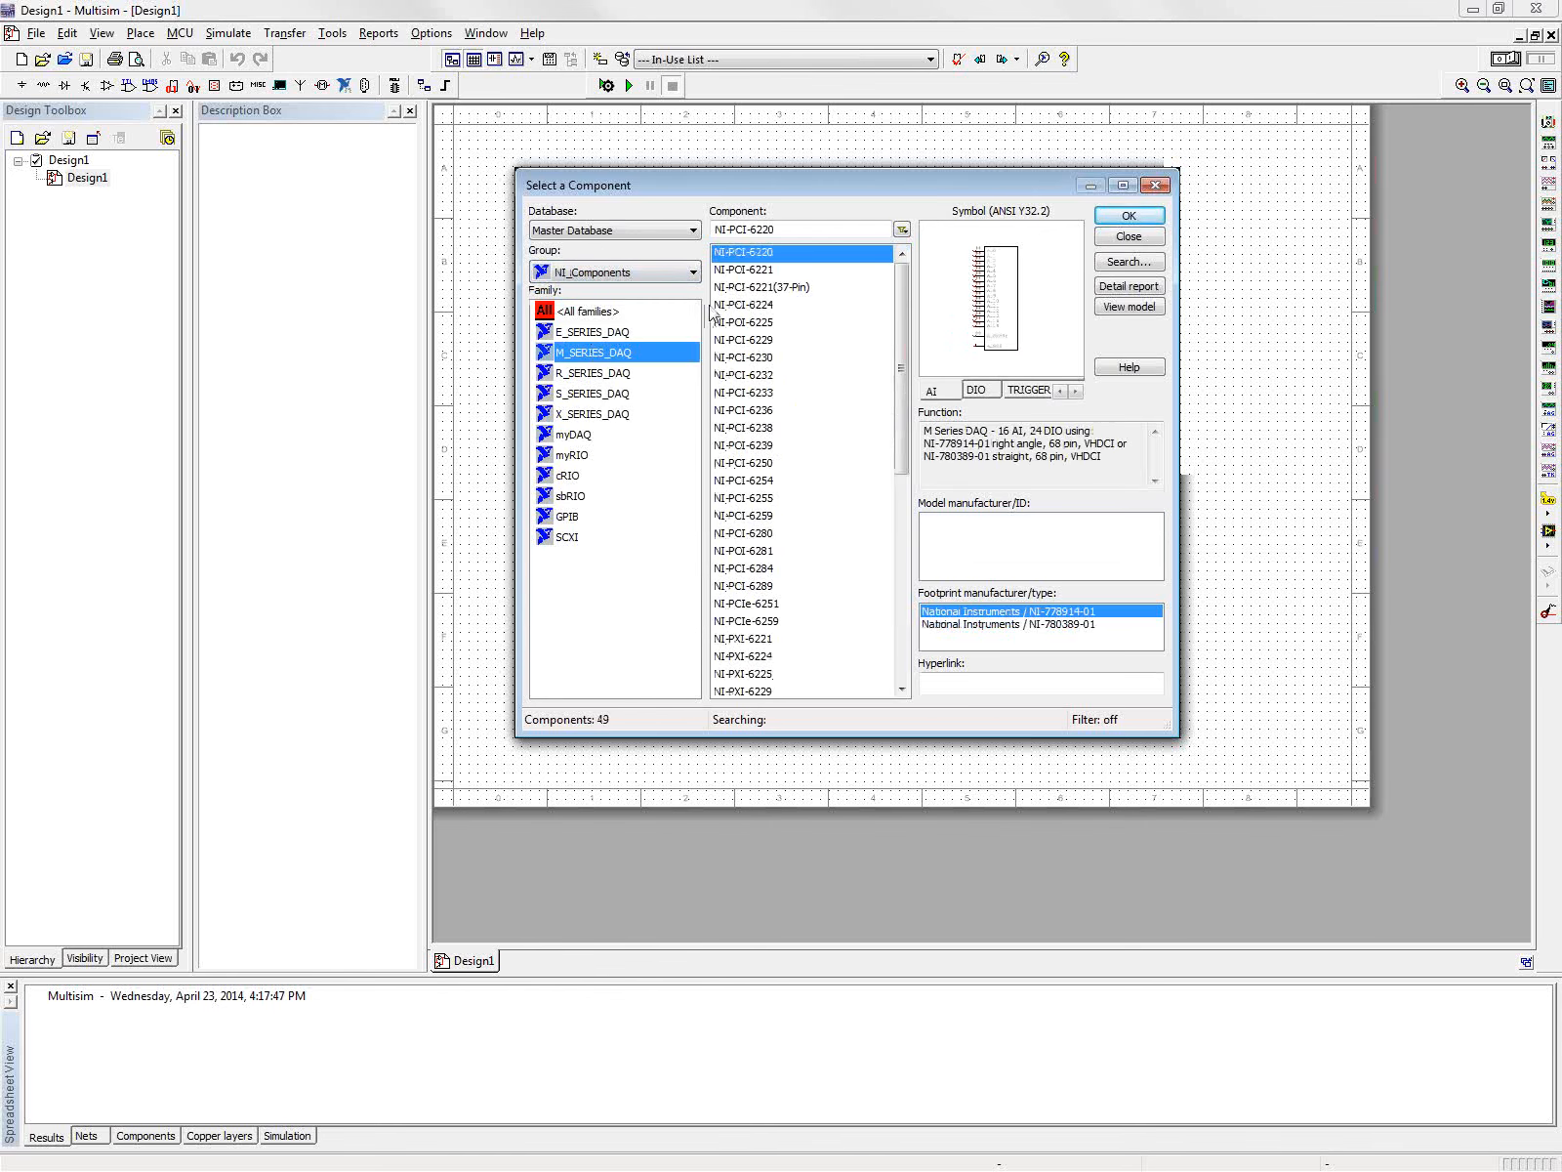
left_click(678, 274)
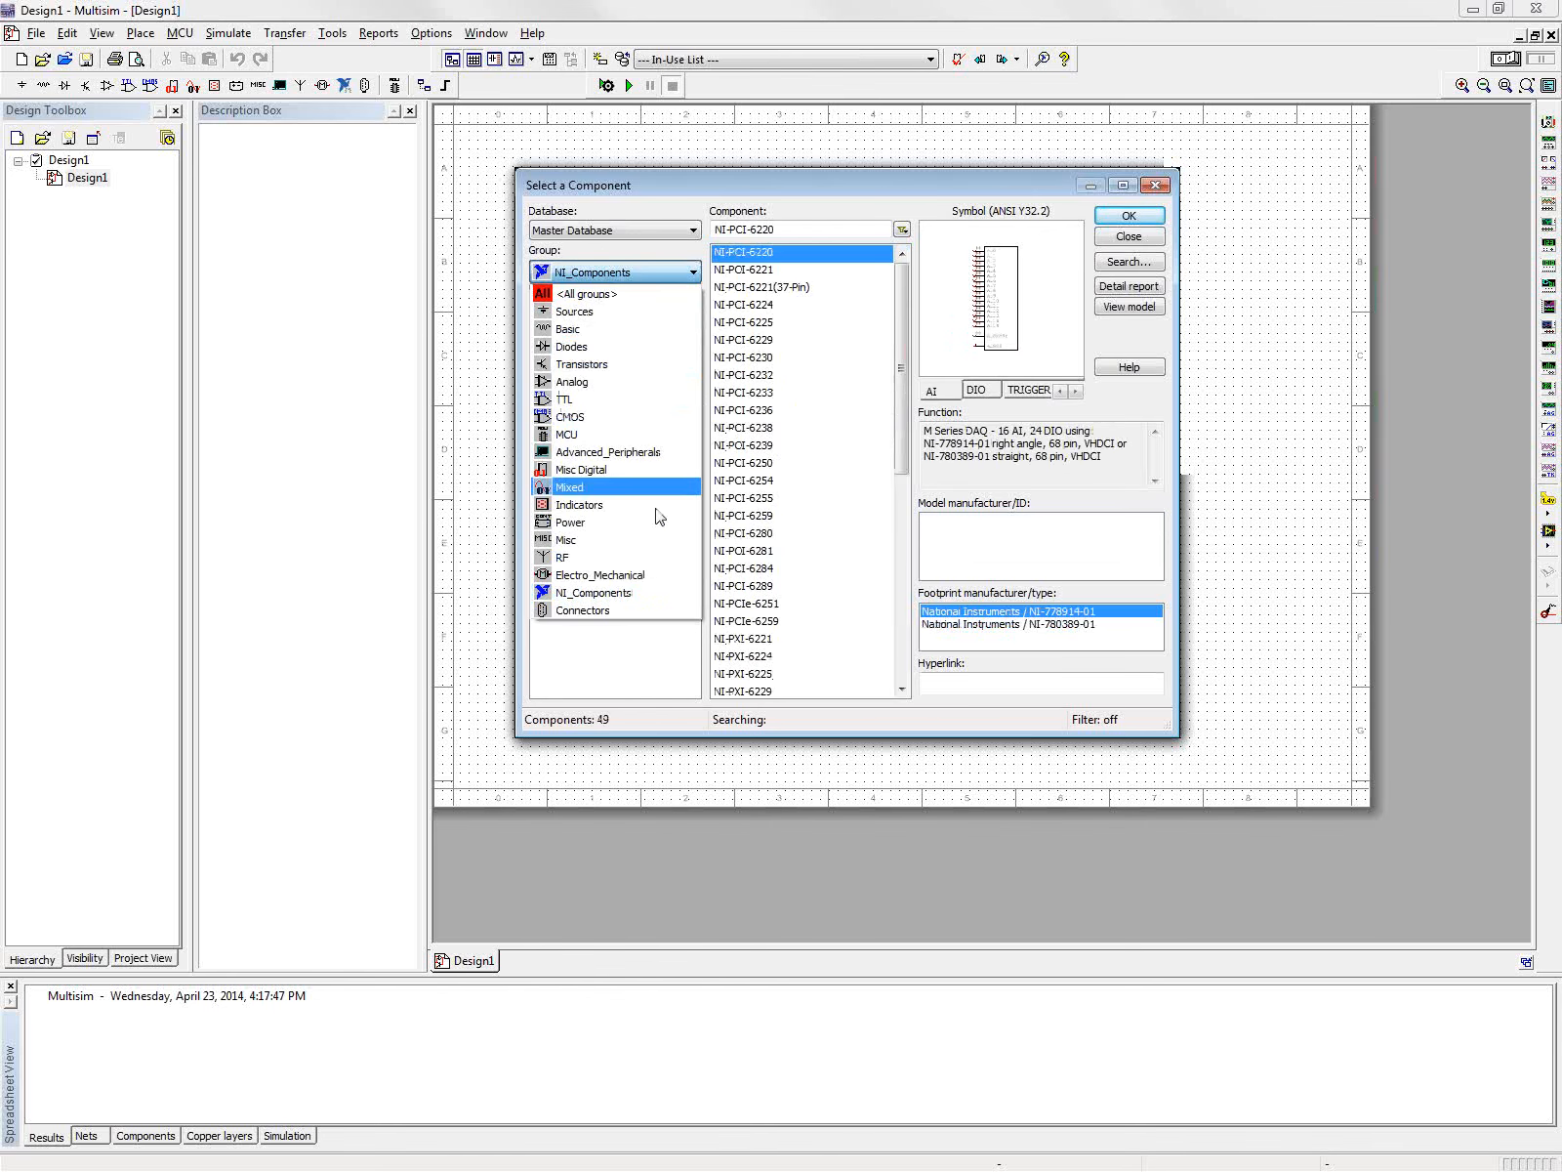
left_click(621, 610)
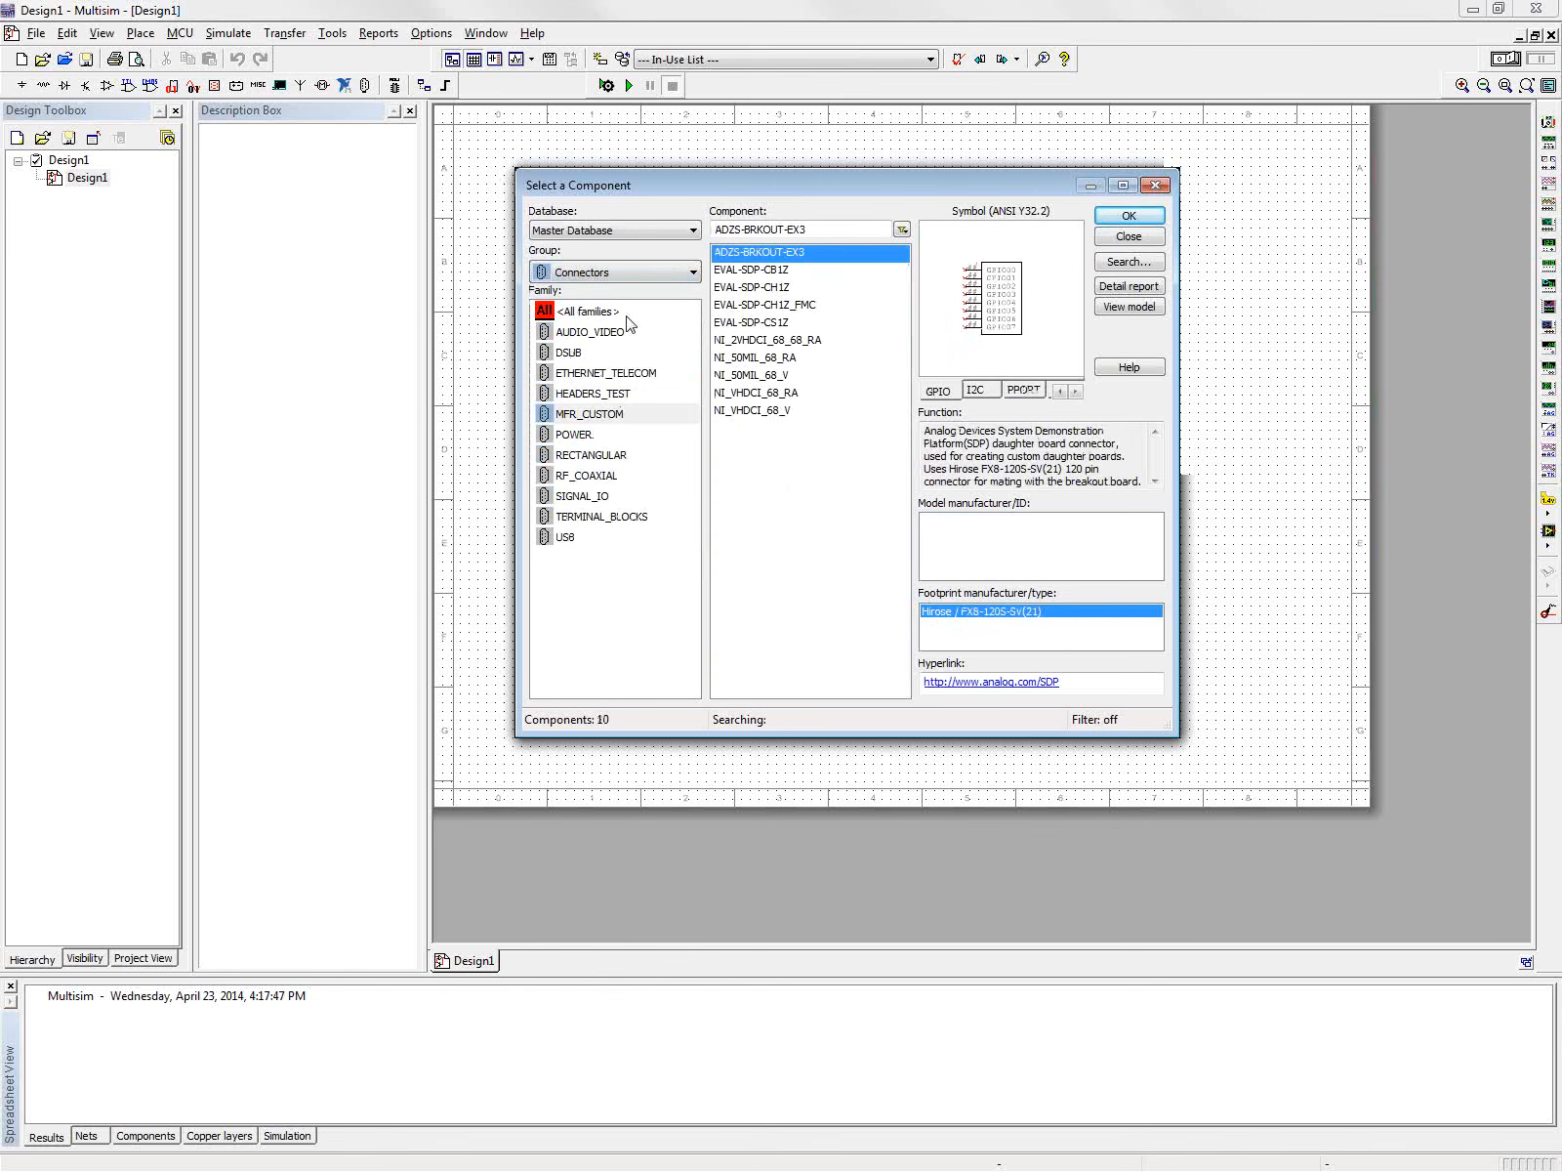
Place a VOLTAGE_CONTROLLED_VOLTAGE_SOURCE from the Sources group's controlled voltage sources in the left half of the schematic.
left_click(630, 275)
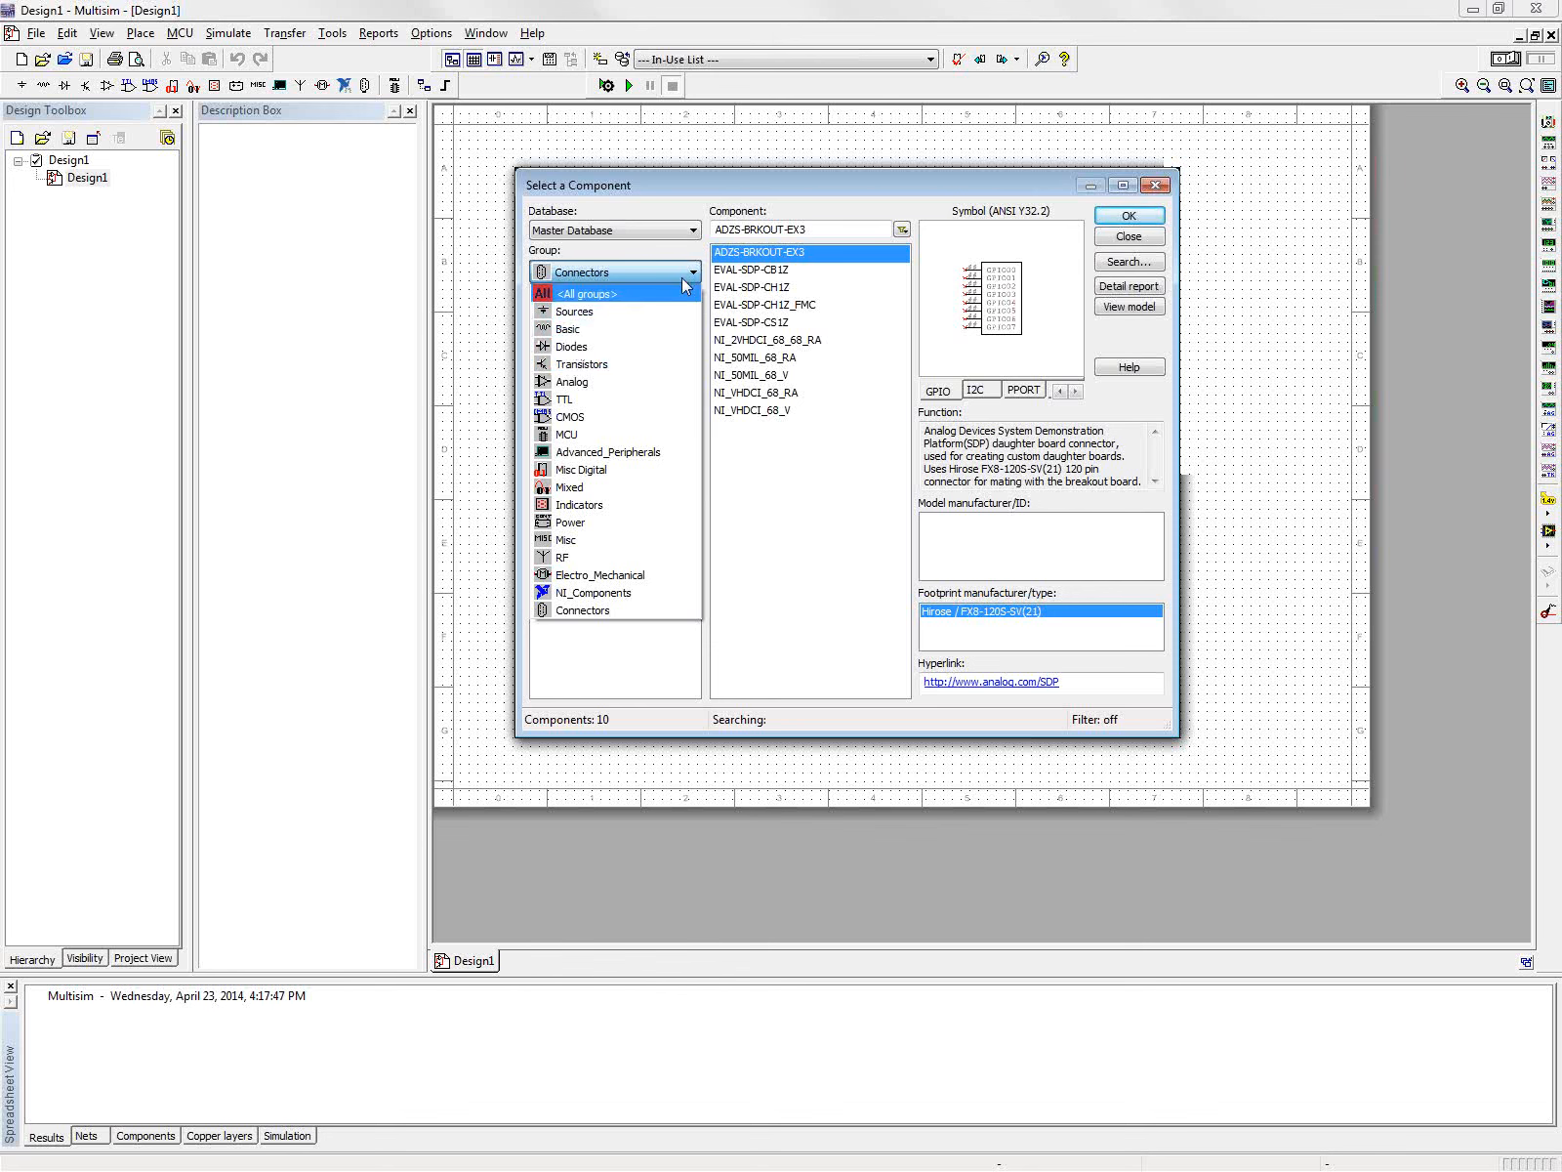
left_click(611, 313)
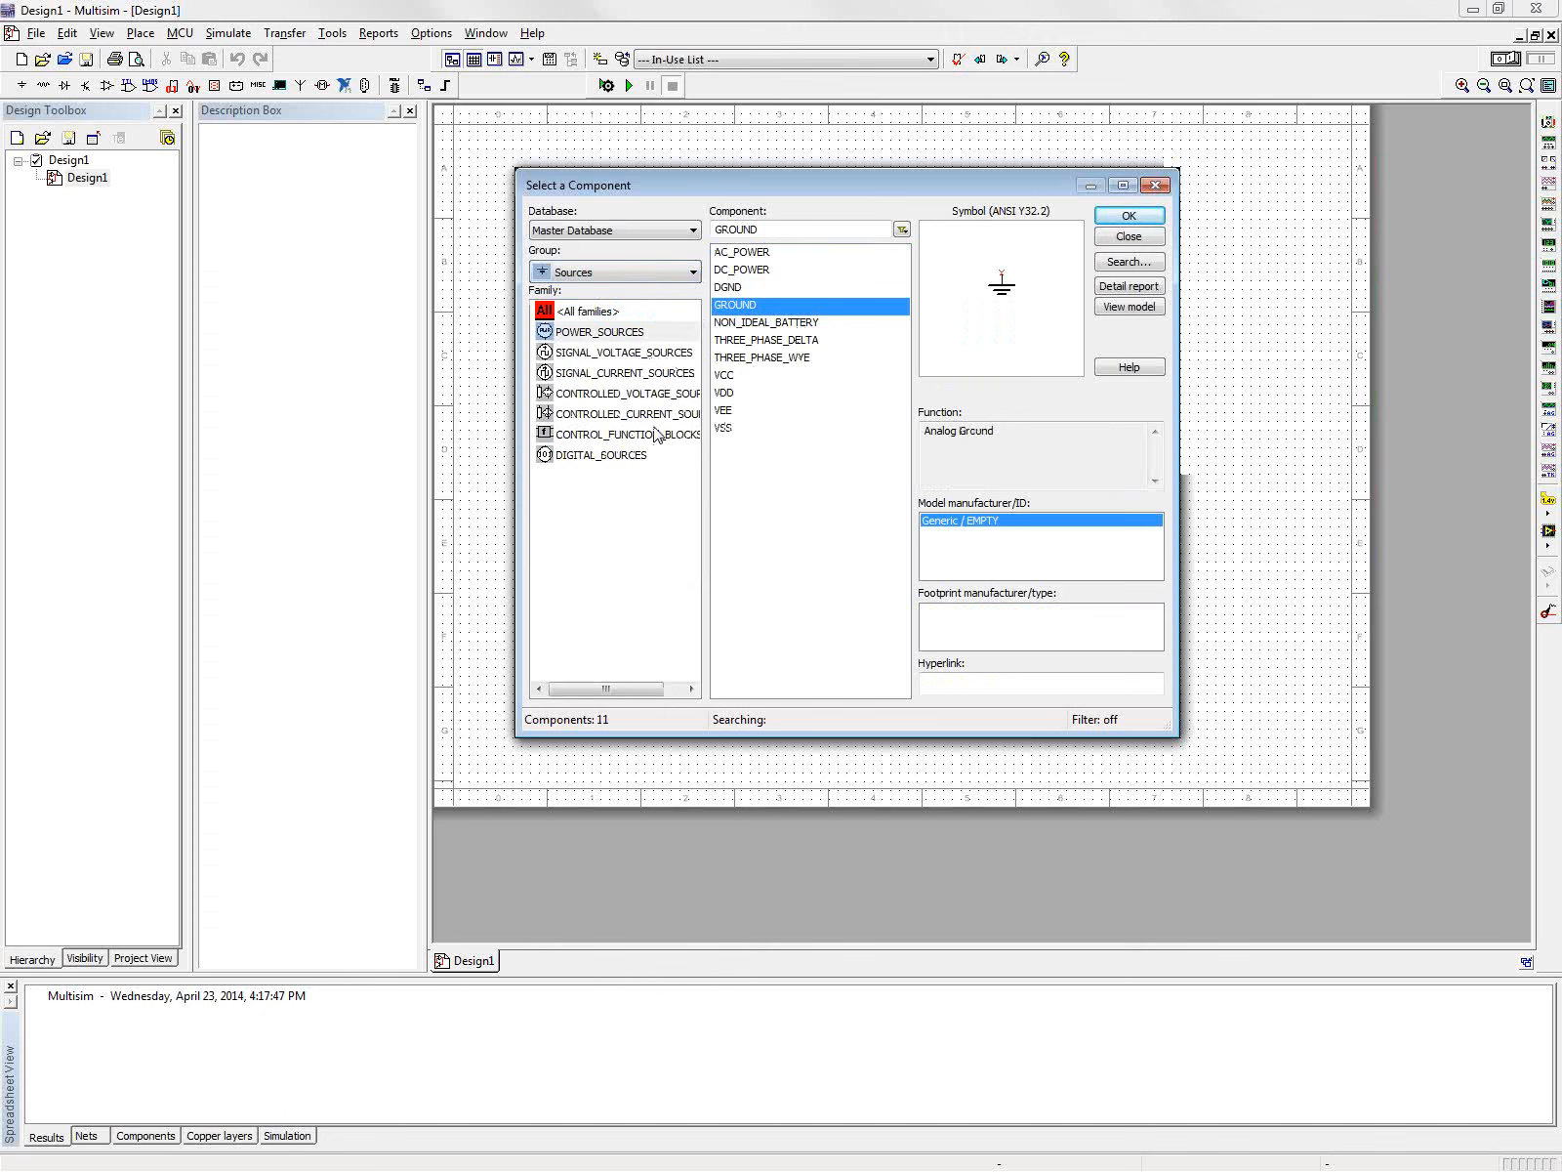
left_click(662, 395)
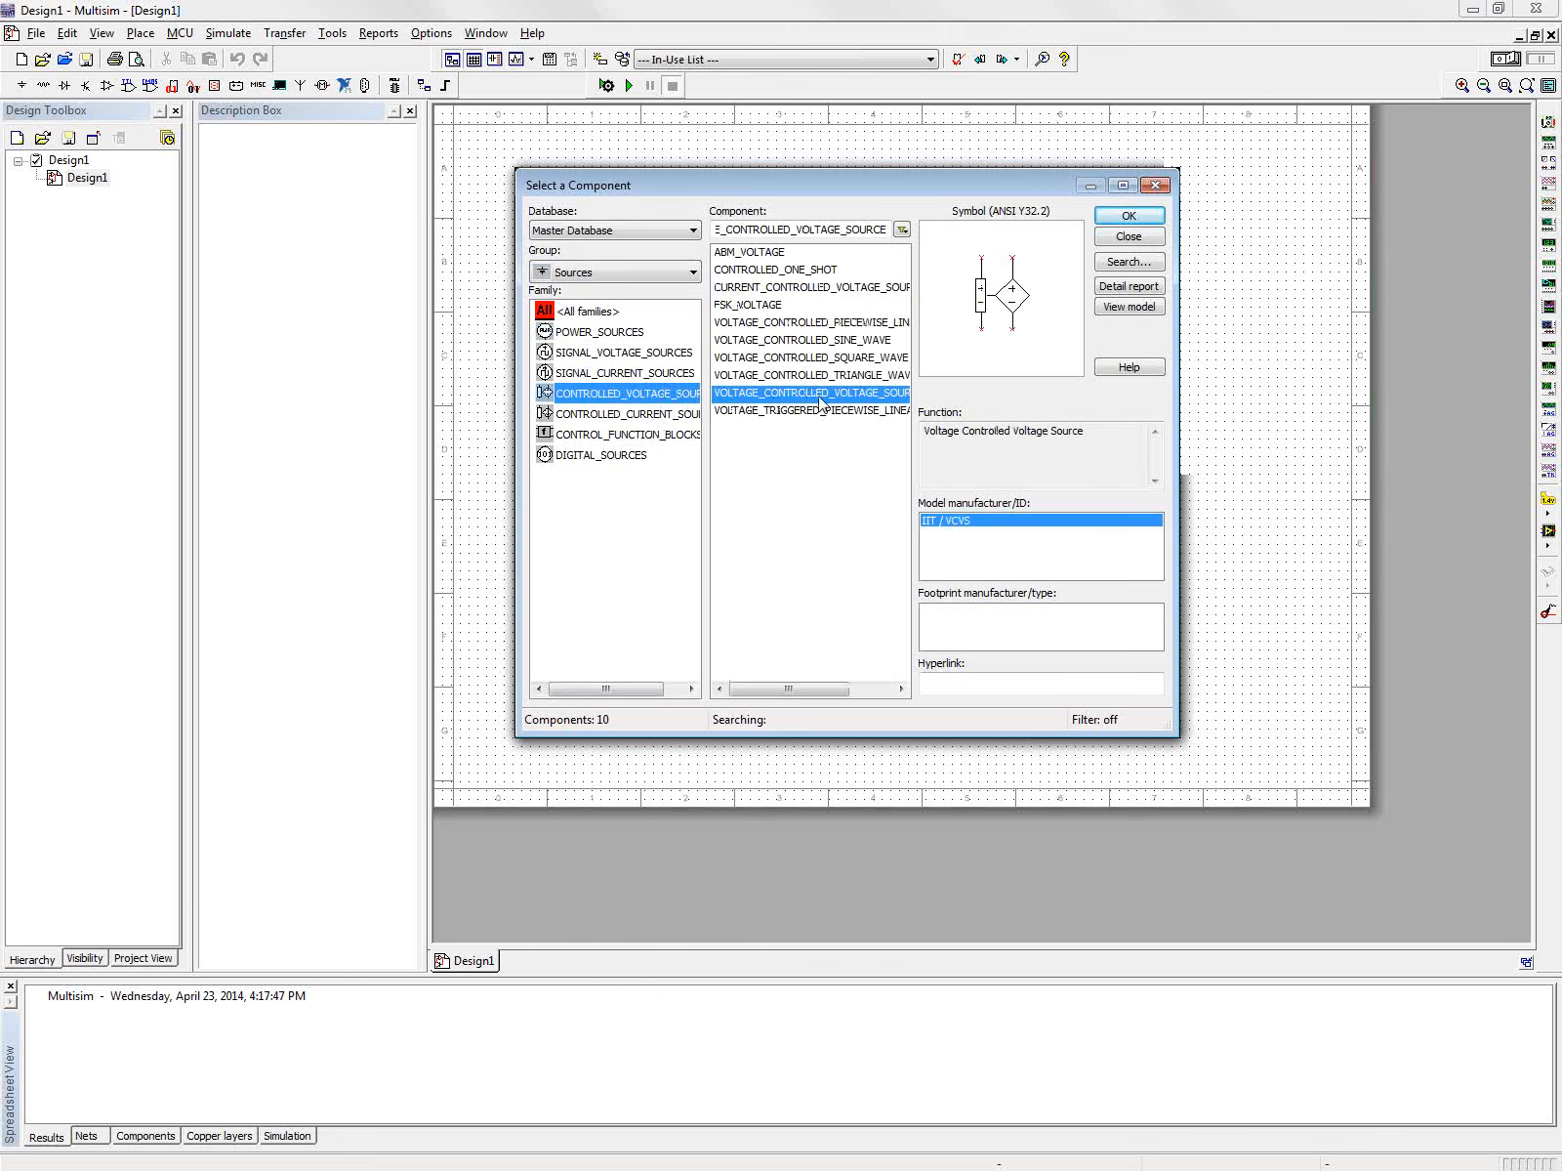
left_click(1131, 215)
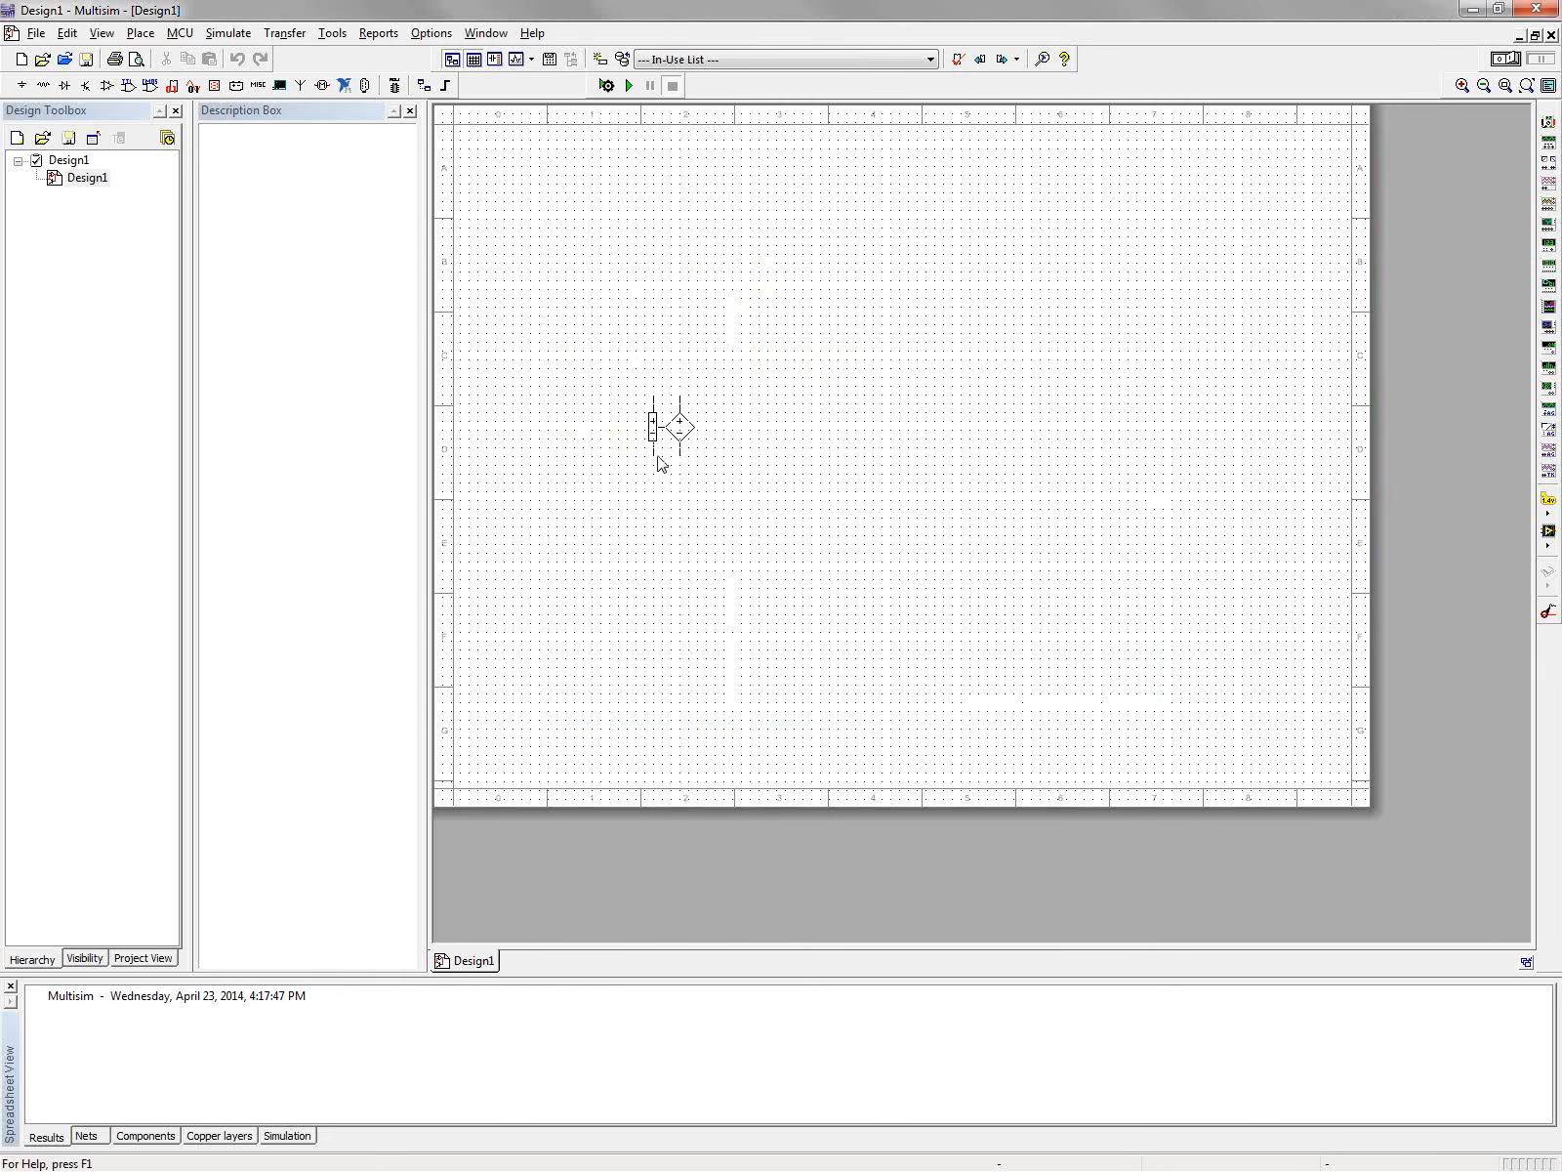
left_click(661, 463)
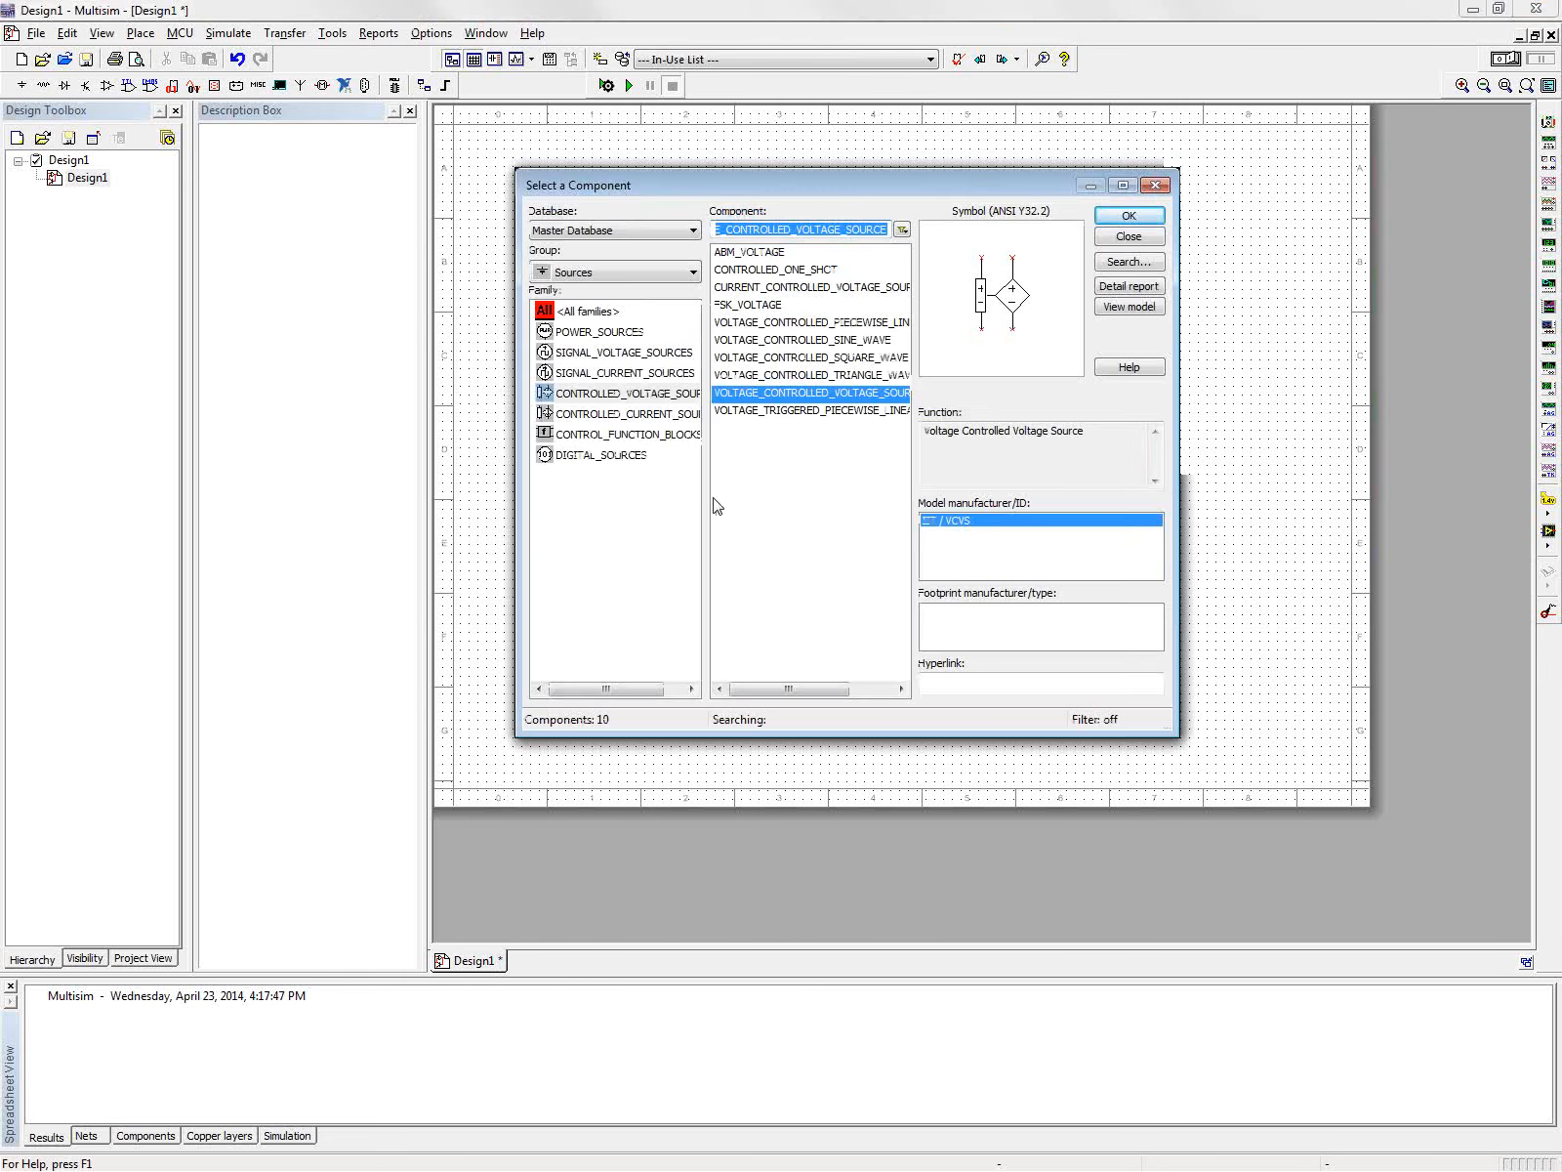
Place a NON_IDEAL_RESISTOR from the Basic group's NON_IDEAL_RLC family to the upper right of the voltage source.
left_click_drag(836, 186, 866, 217)
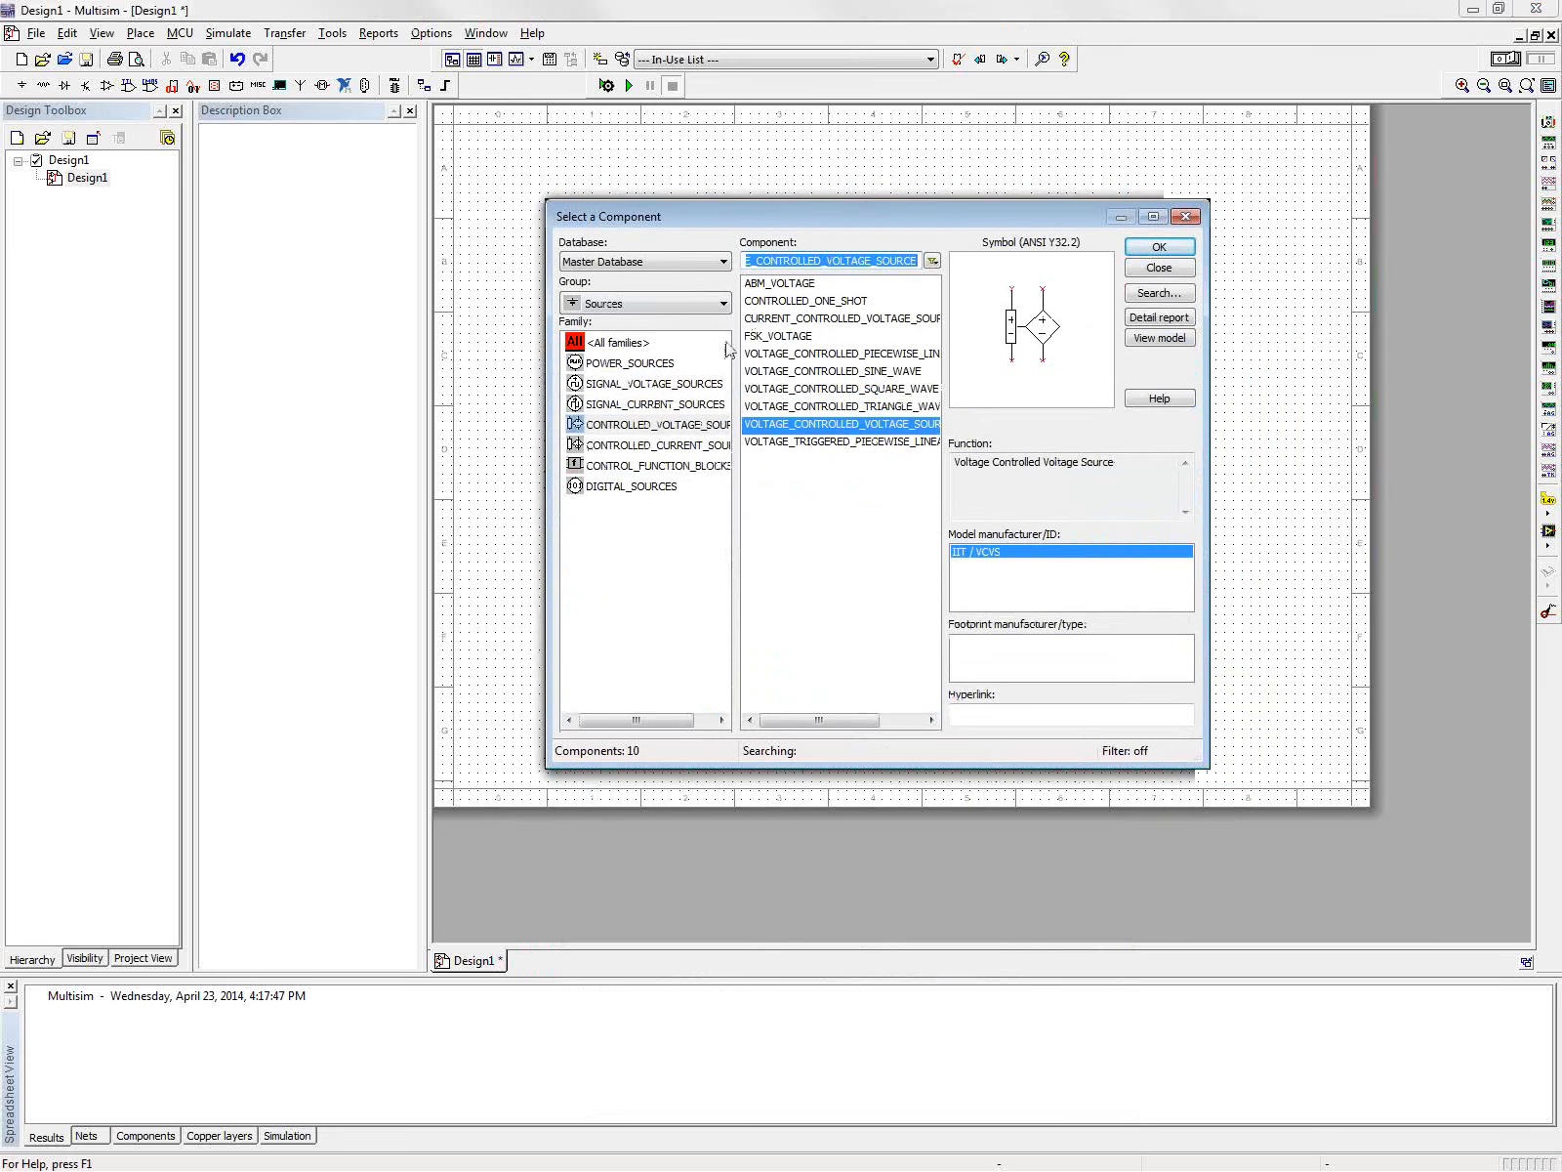
left_click(682, 306)
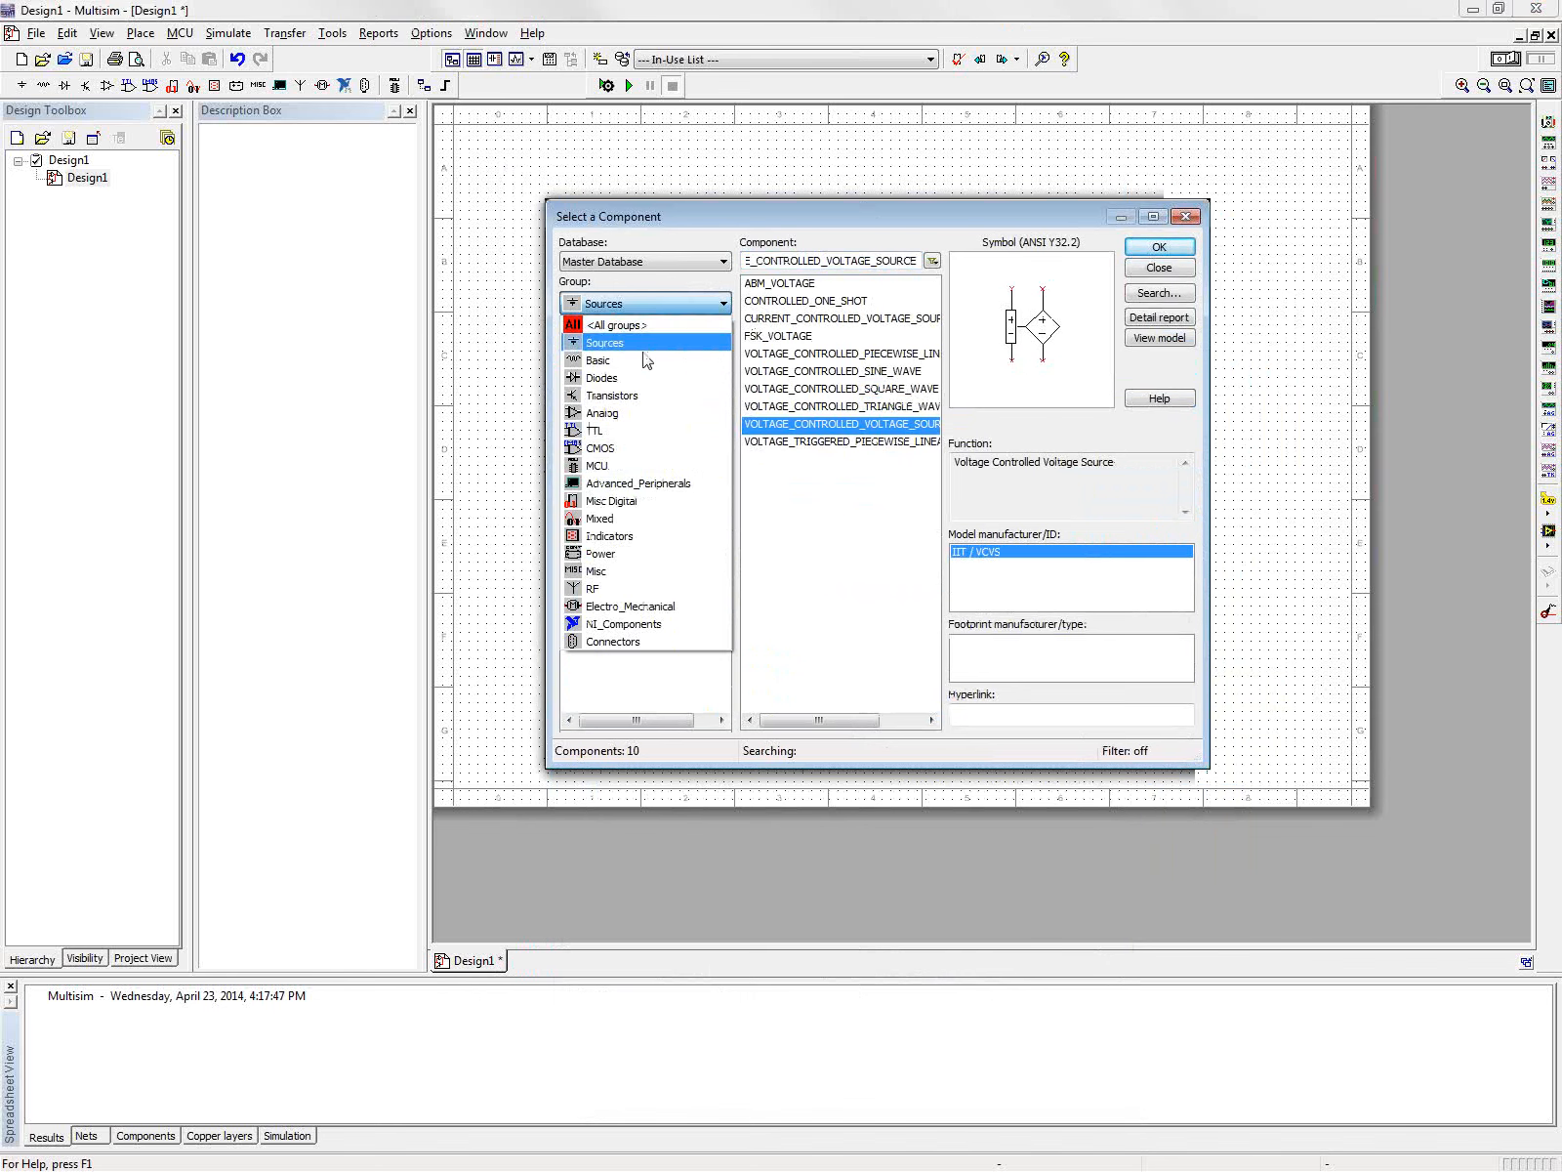
left_click(645, 360)
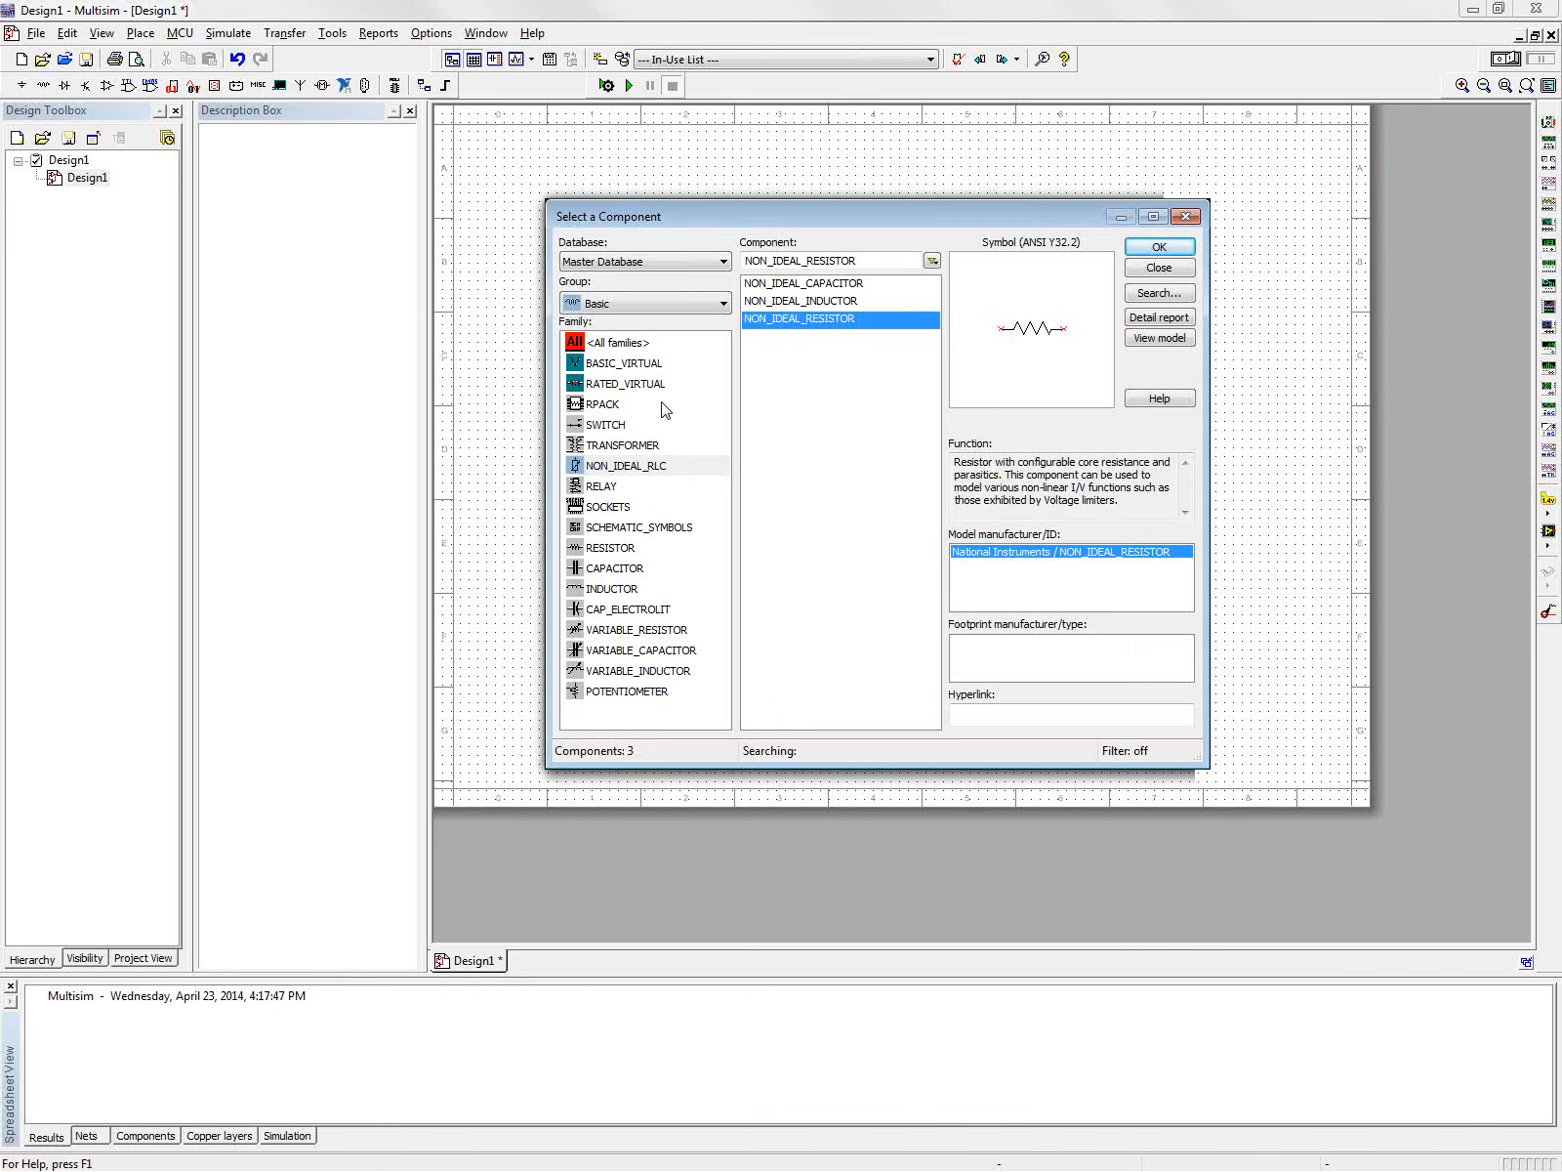
left_click(646, 467)
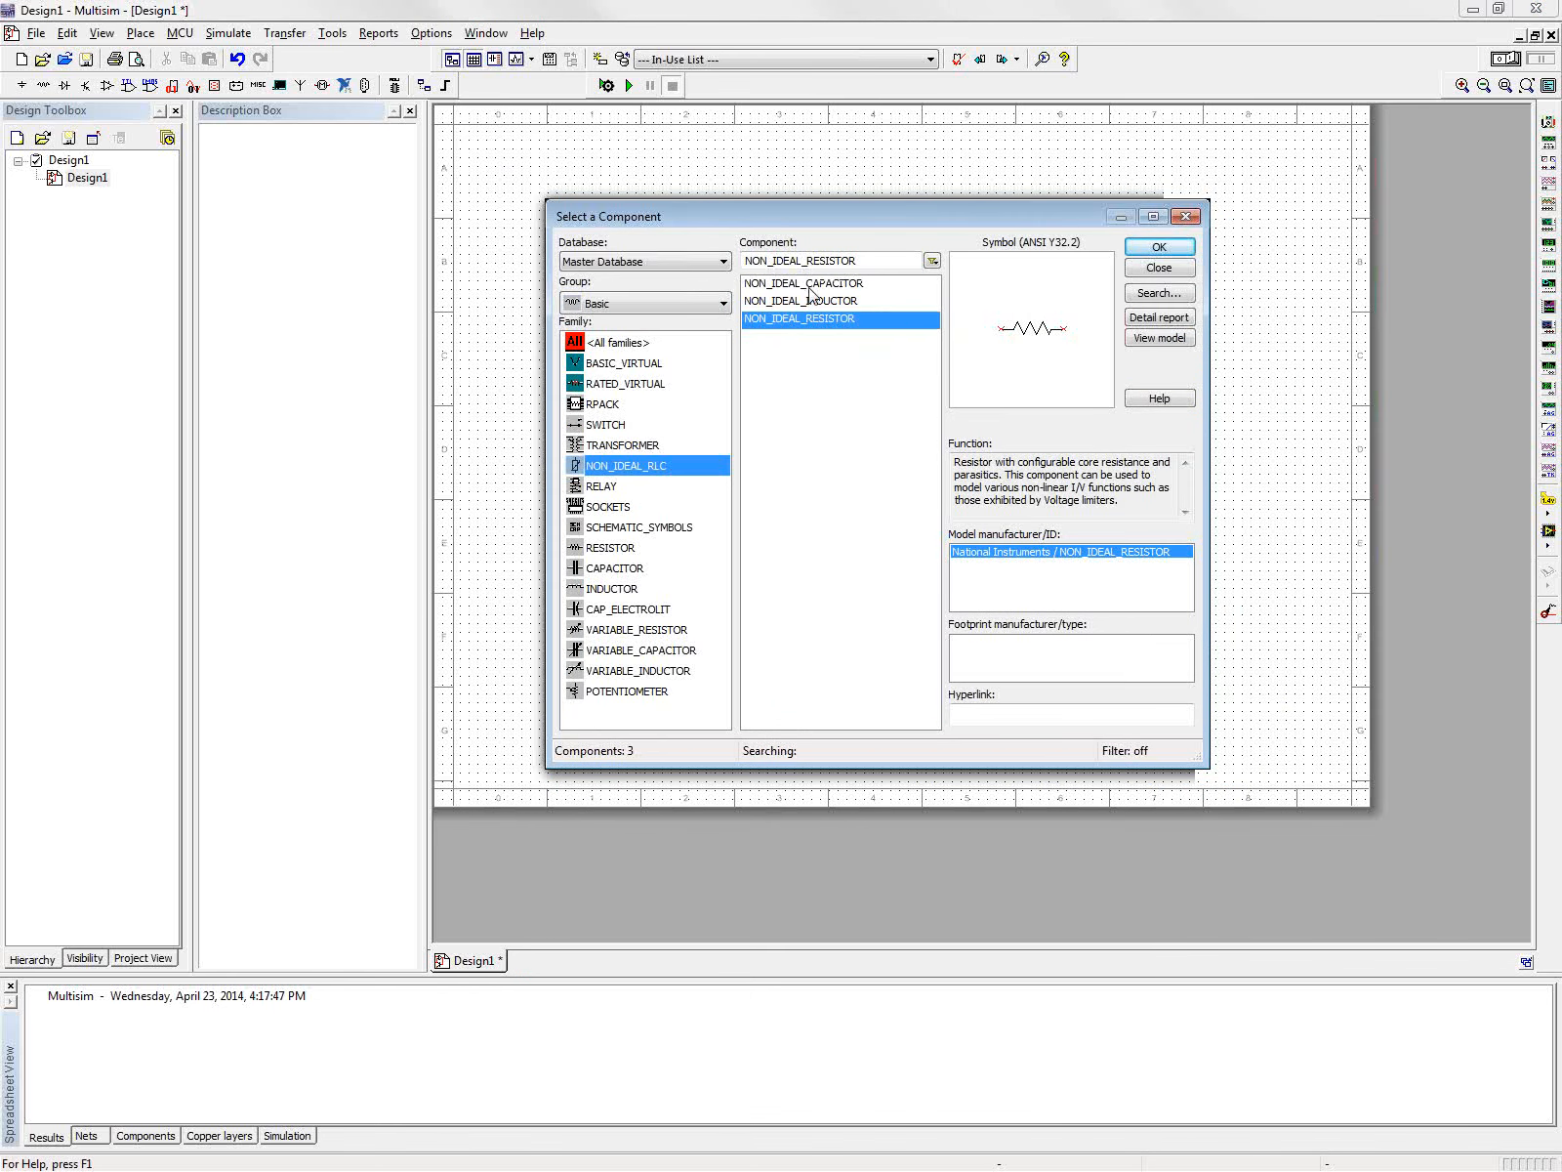
left_click(1160, 248)
left_click(832, 363)
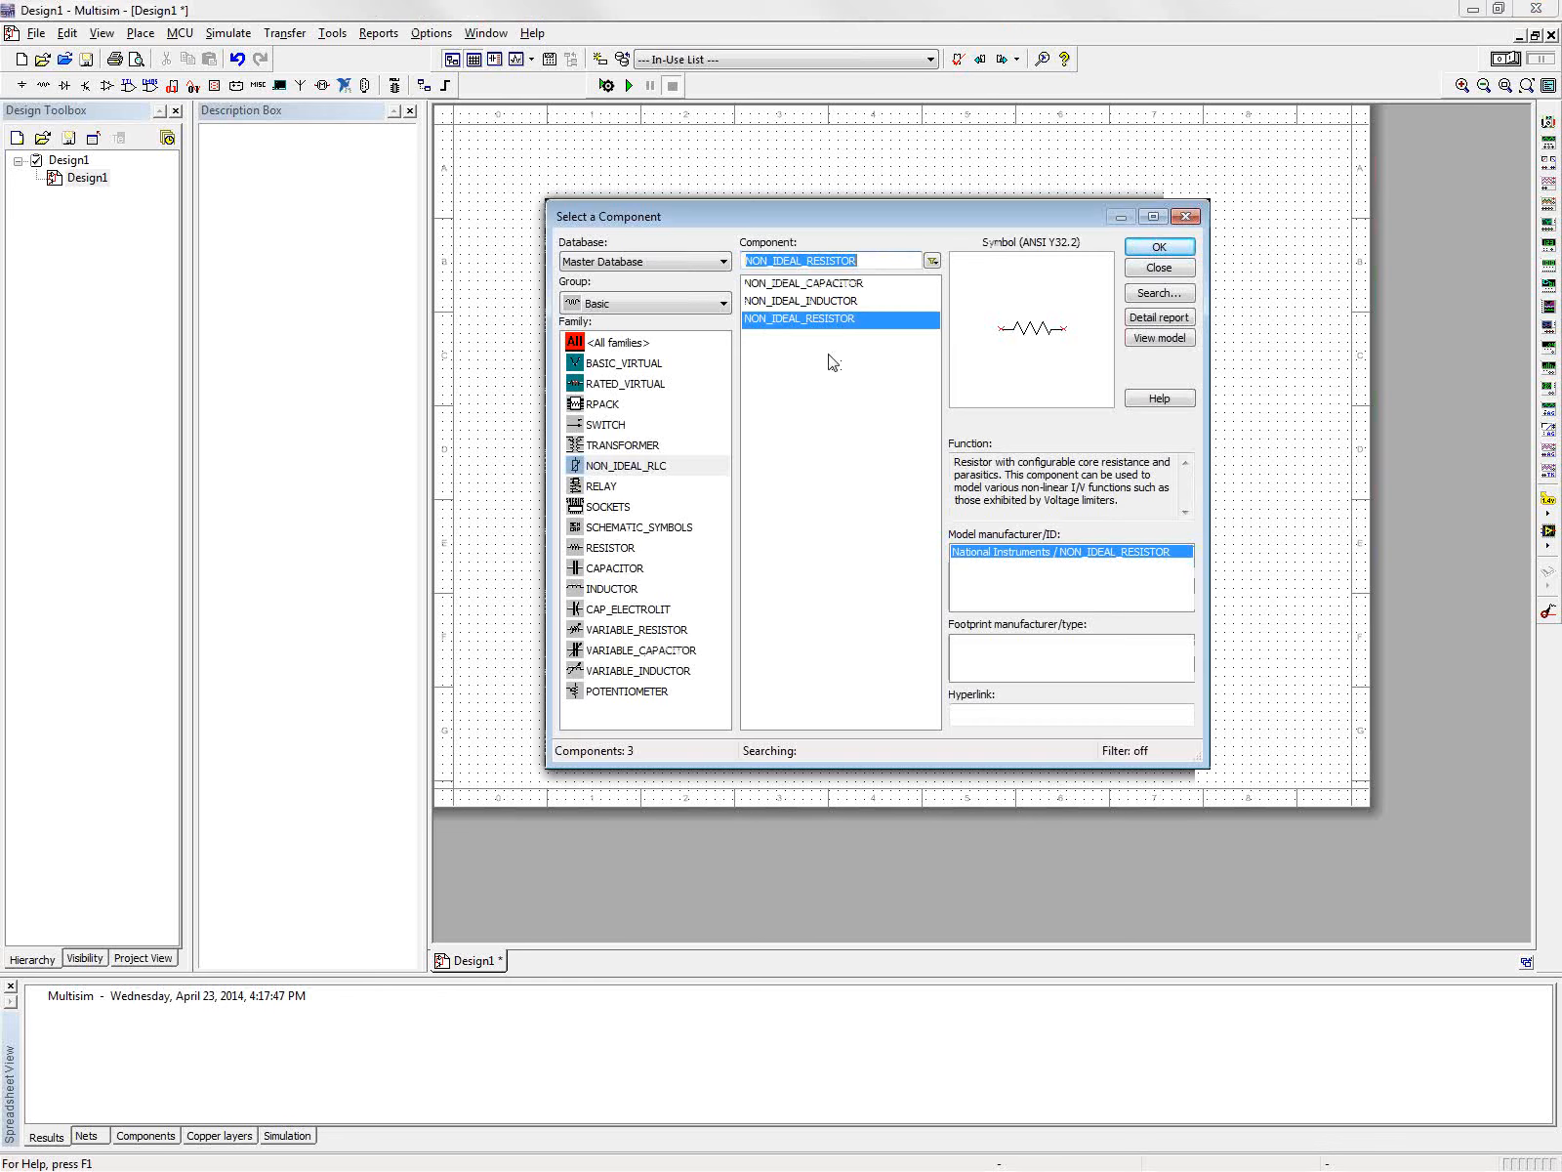
Place a NON_IDEAL_INDUCTOR and a NON_IDEAL_CAPACITOR in a row to the right of the resistor.
left_click(837, 300)
left_click(1160, 248)
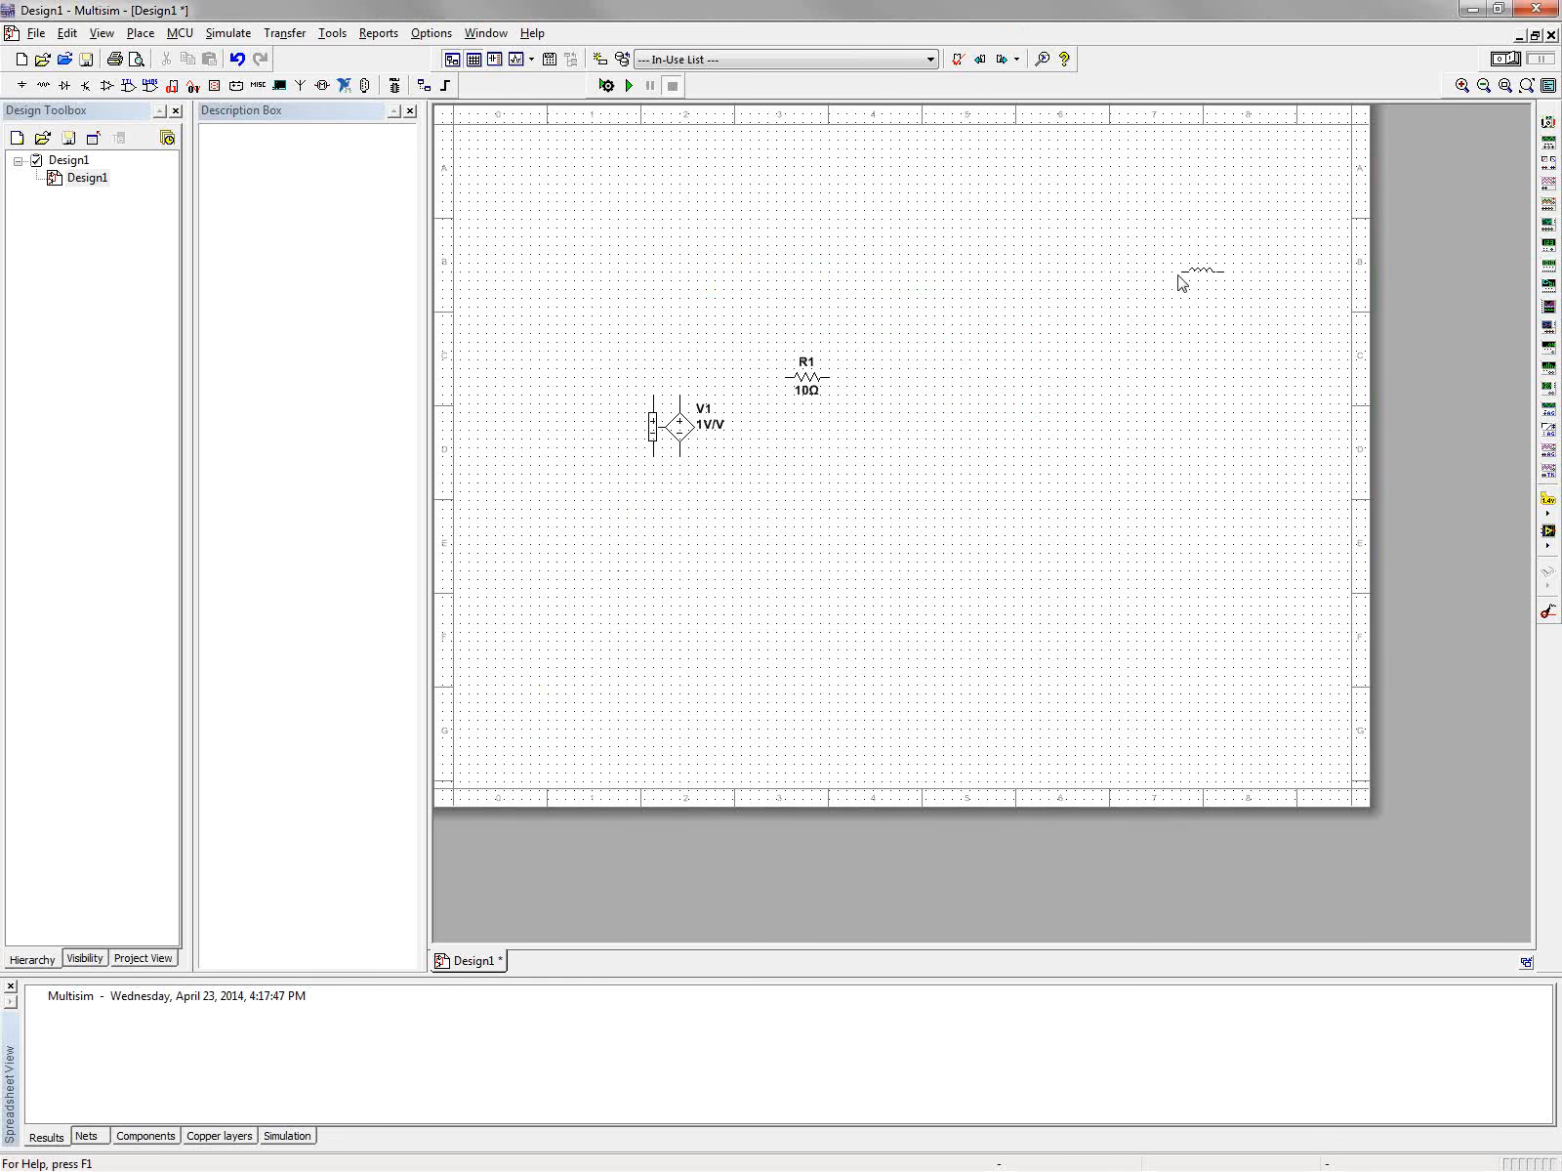
left_click(915, 383)
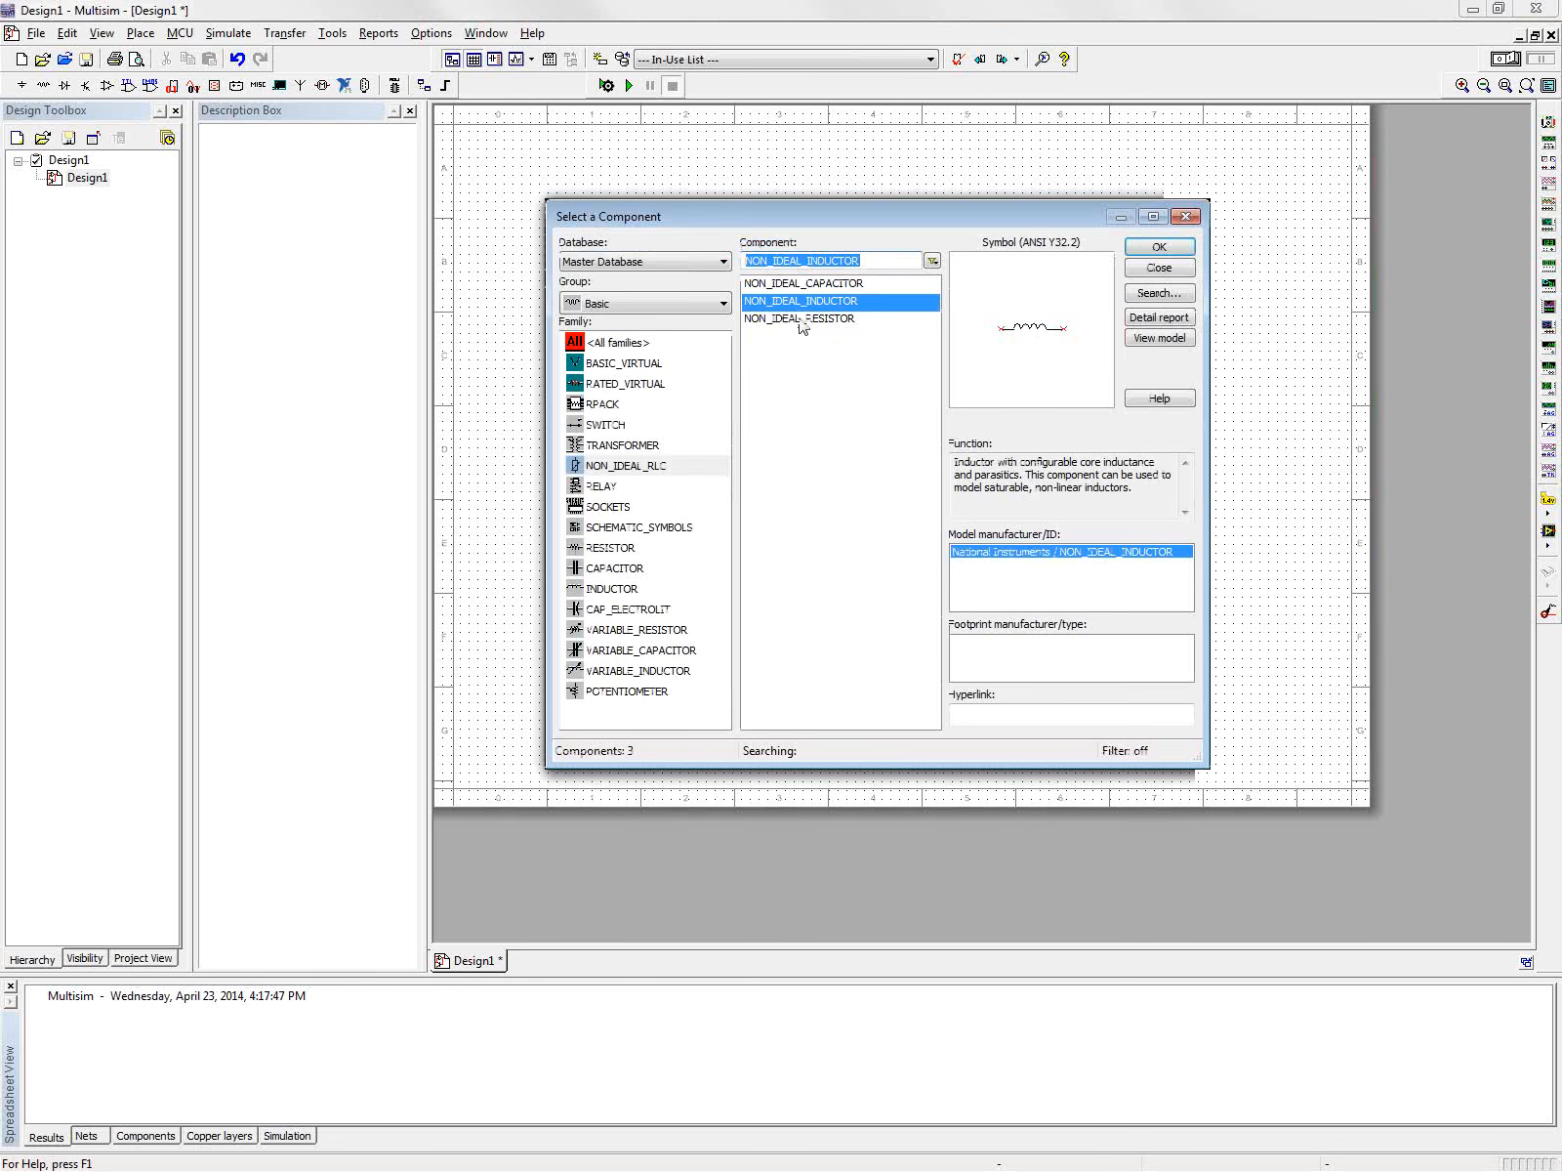
left_click(802, 283)
left_click(1160, 248)
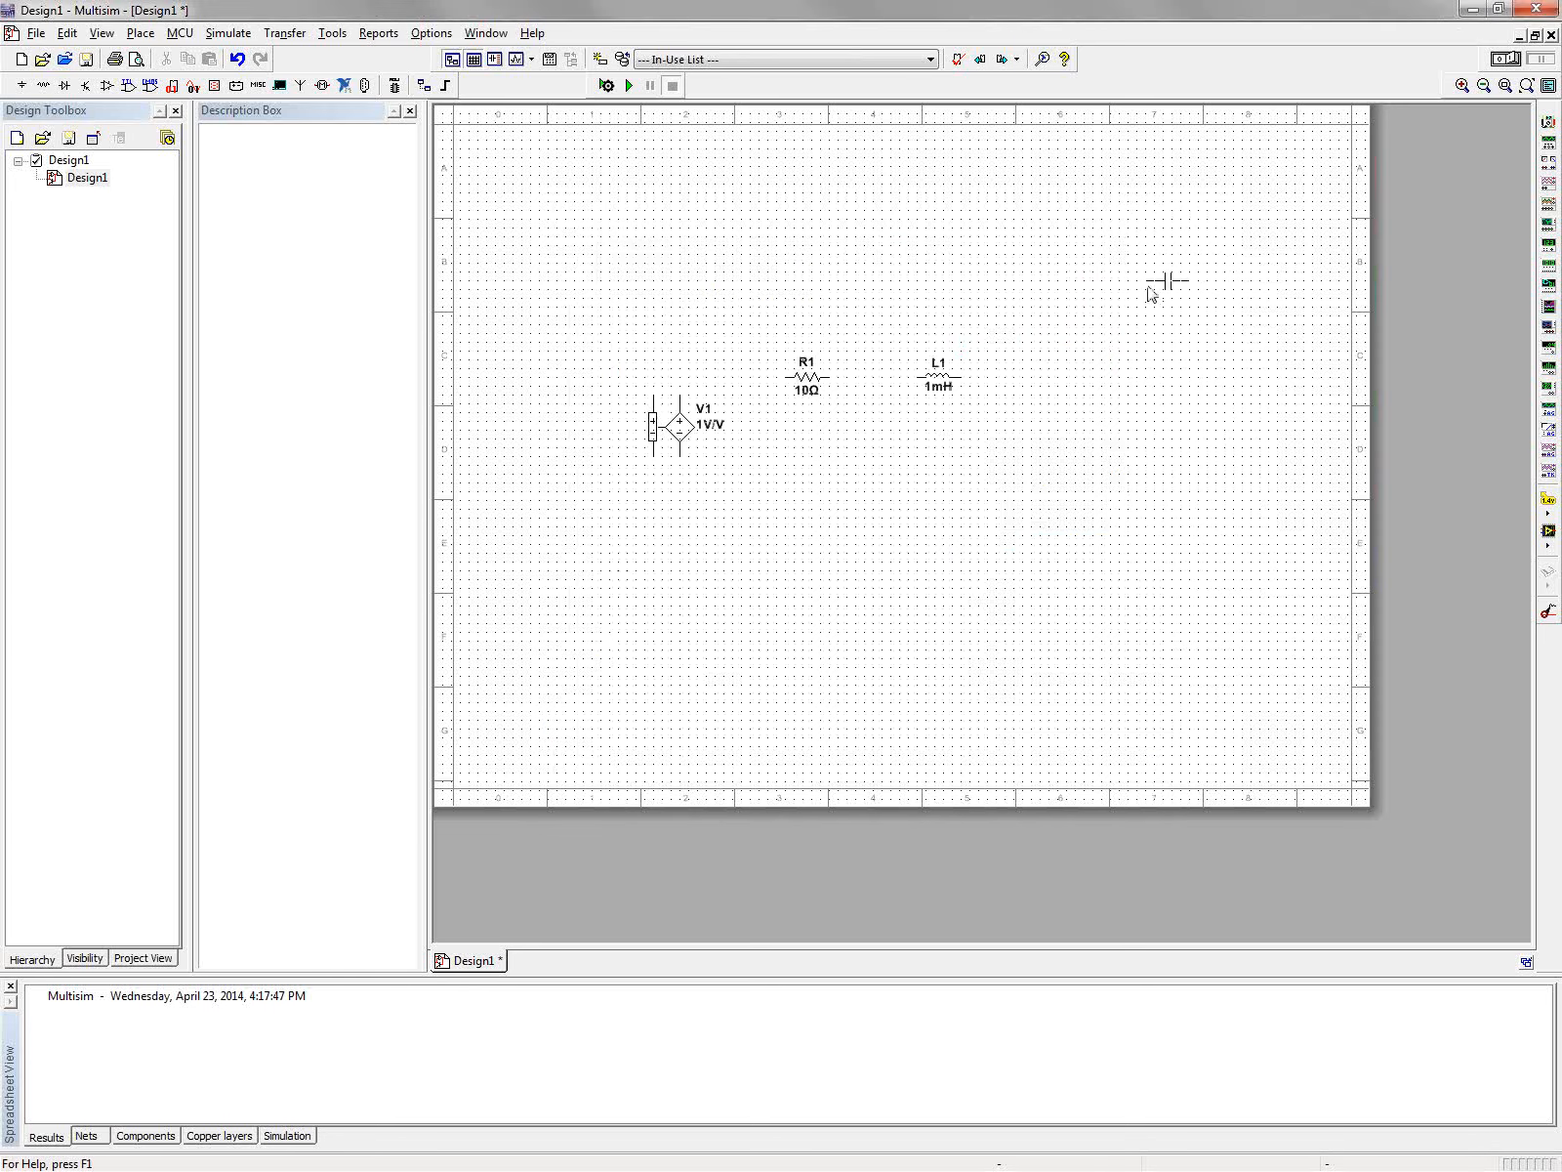
left_click(1033, 391)
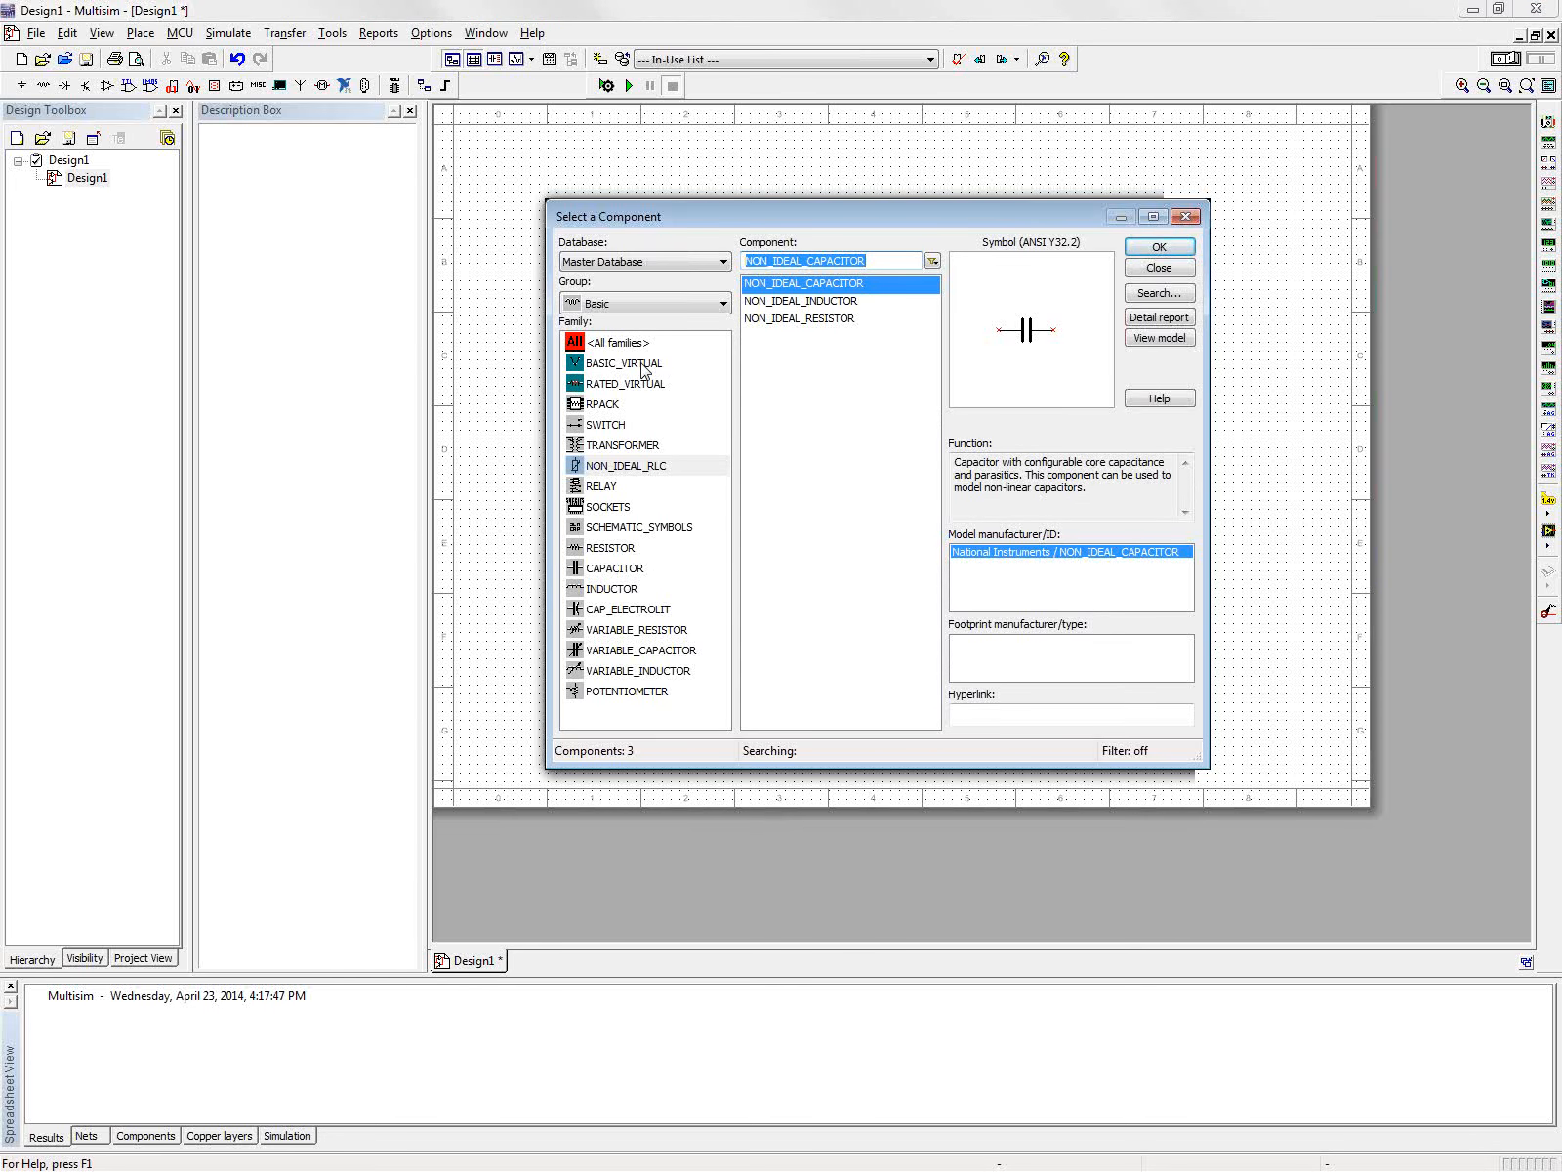
Place an analog GROUND from the POWER_SOURCES family below the voltage source and close the component browser.
left_click(640, 305)
left_click(640, 342)
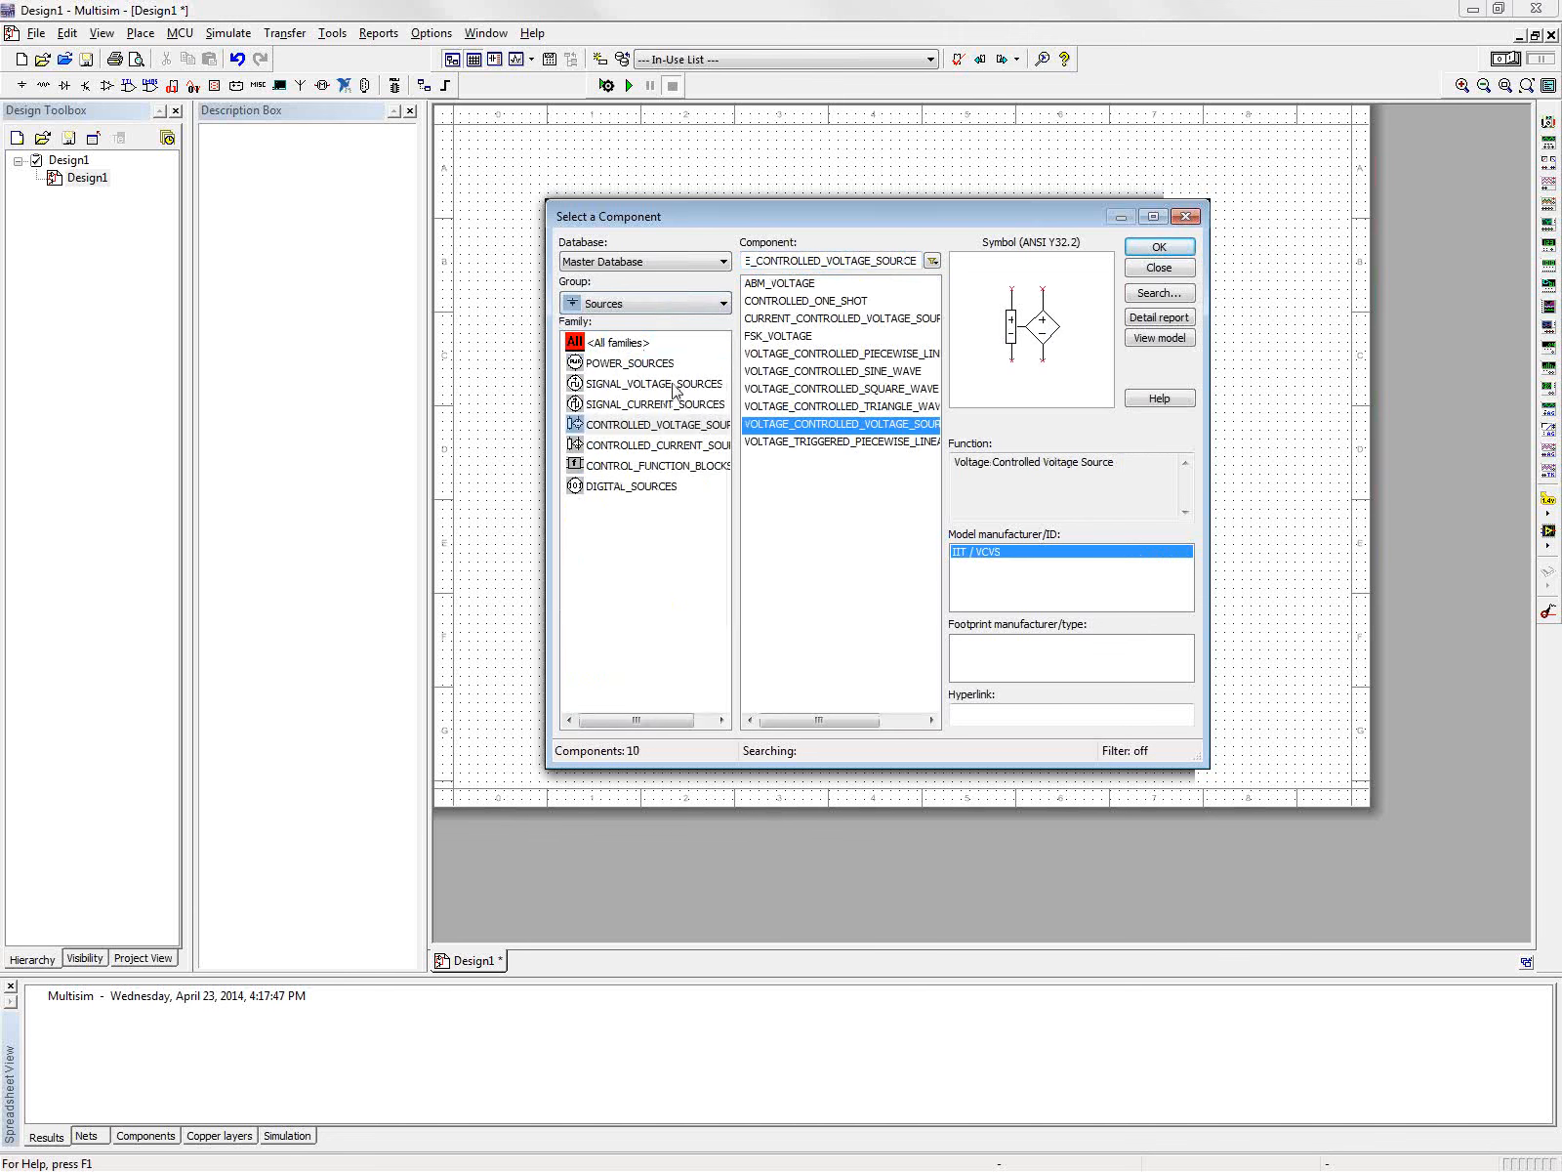
left_click(642, 366)
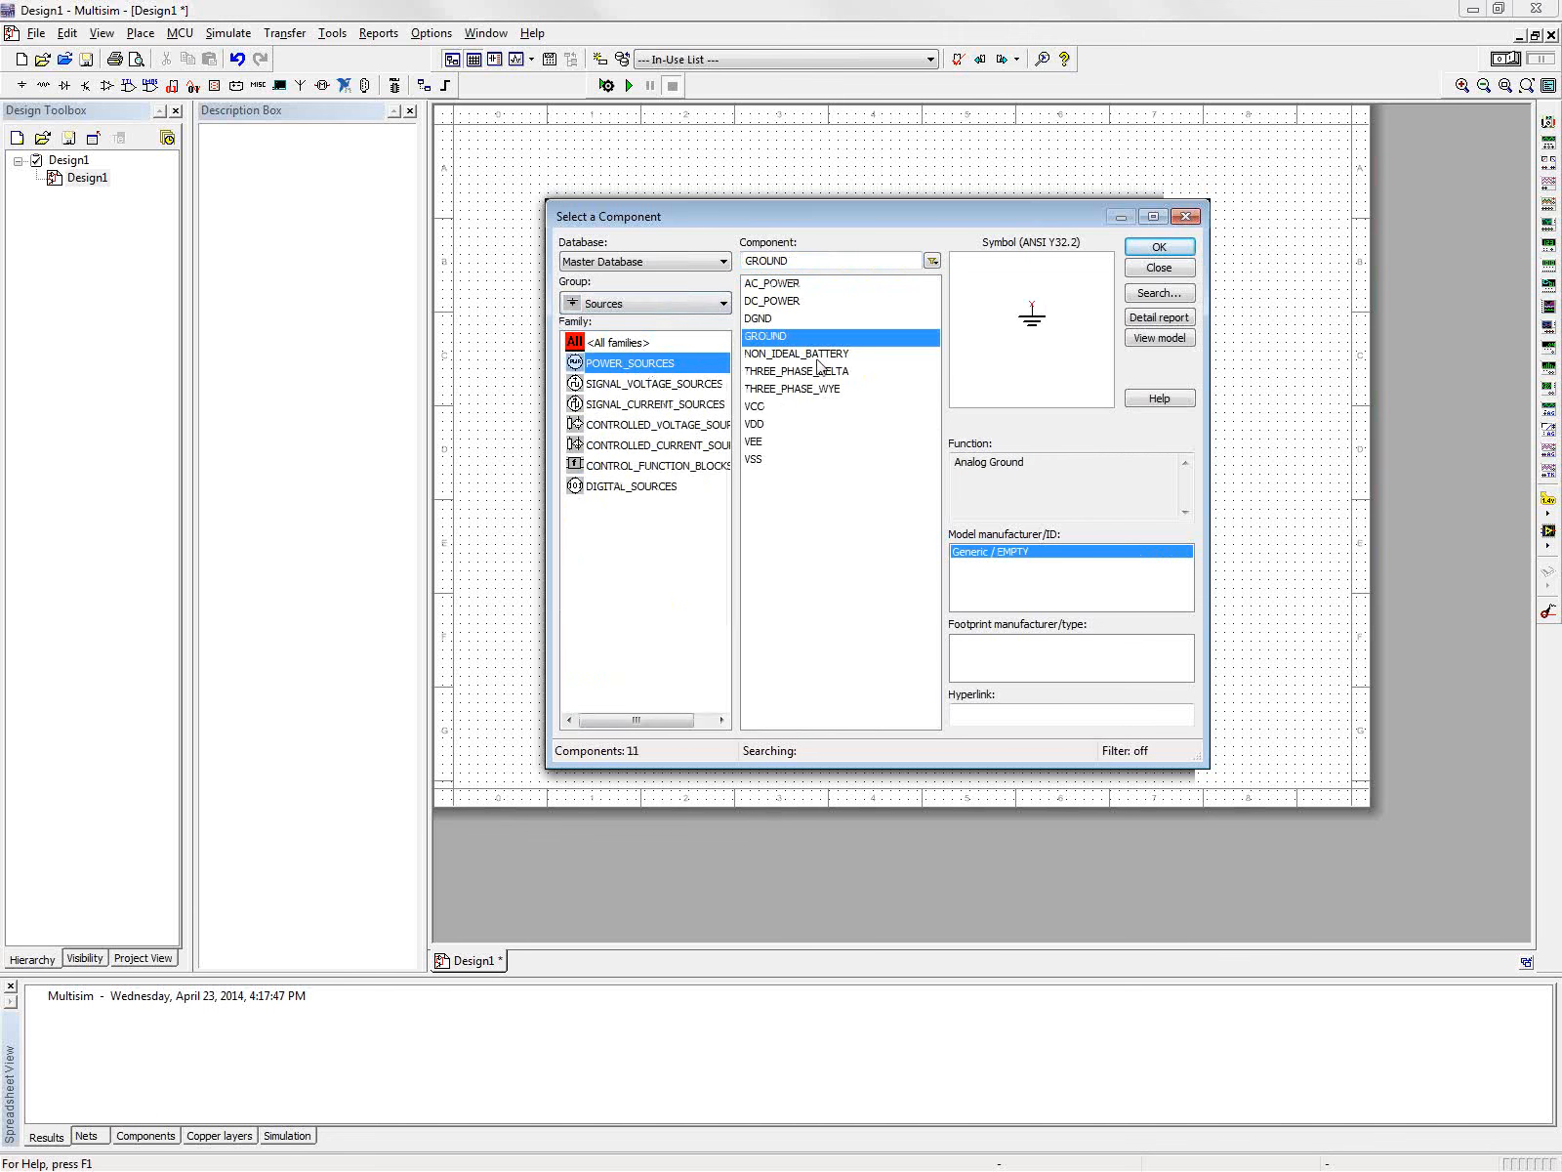
left_click(762, 323)
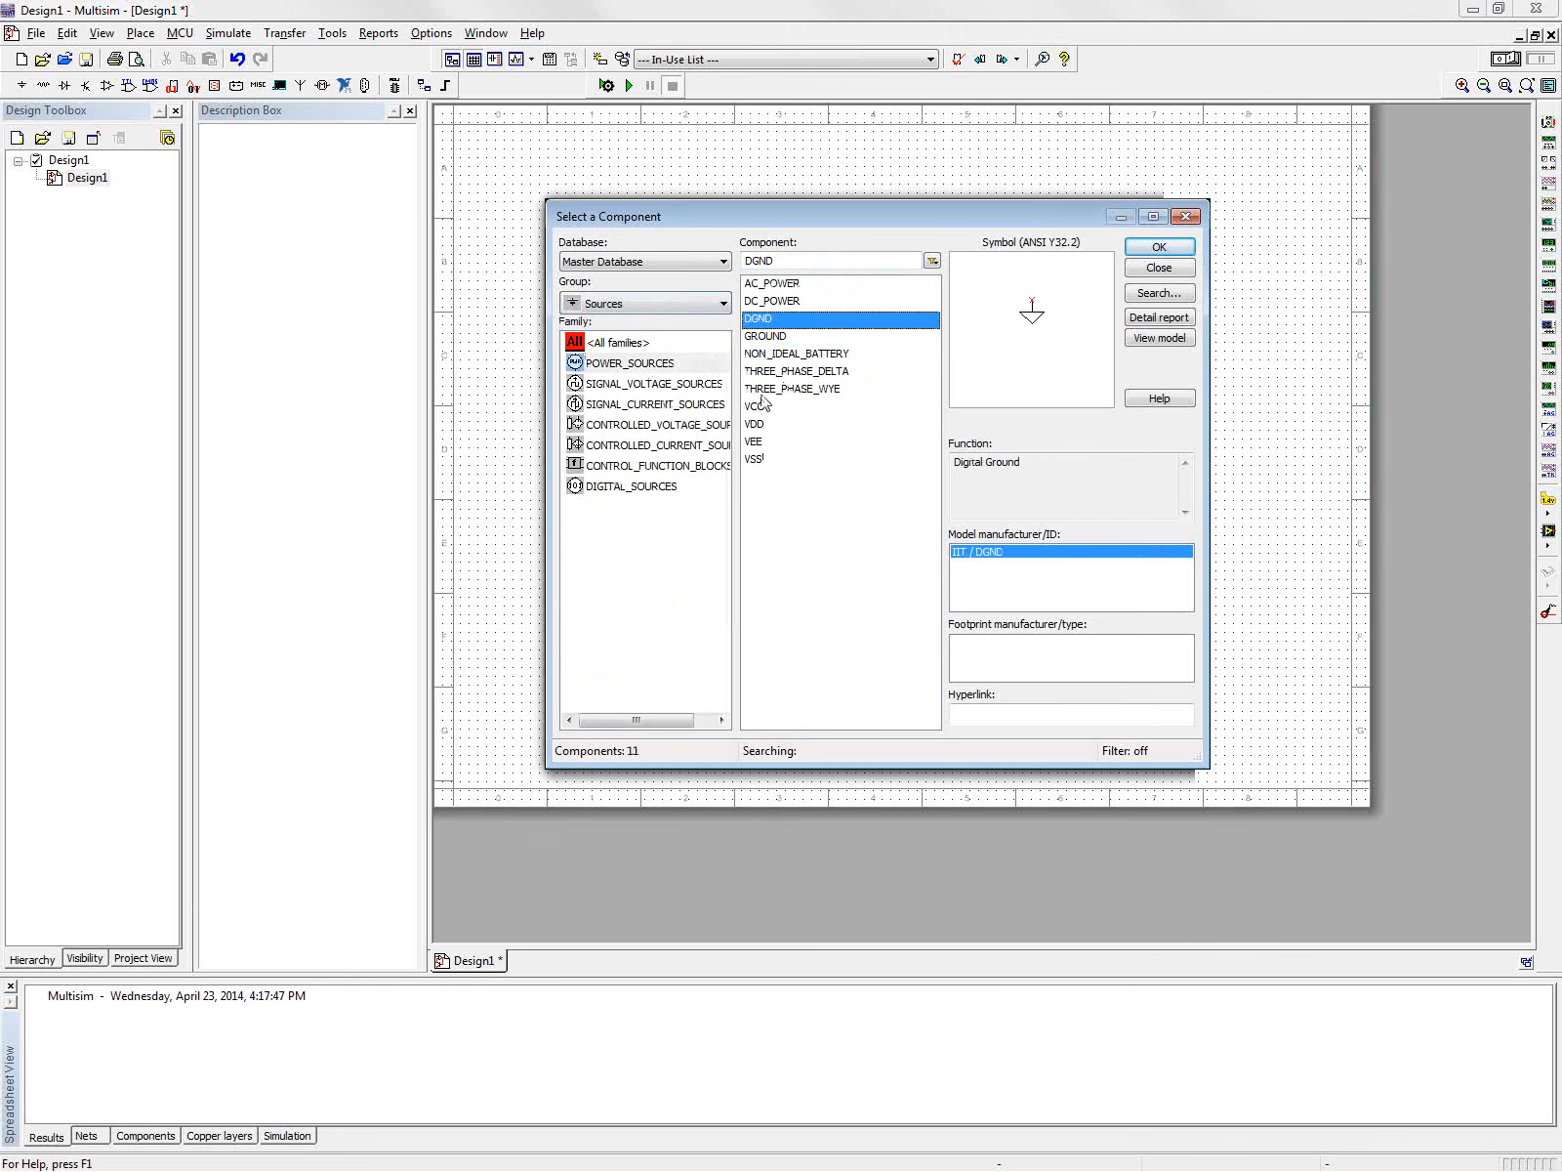
left_click(765, 338)
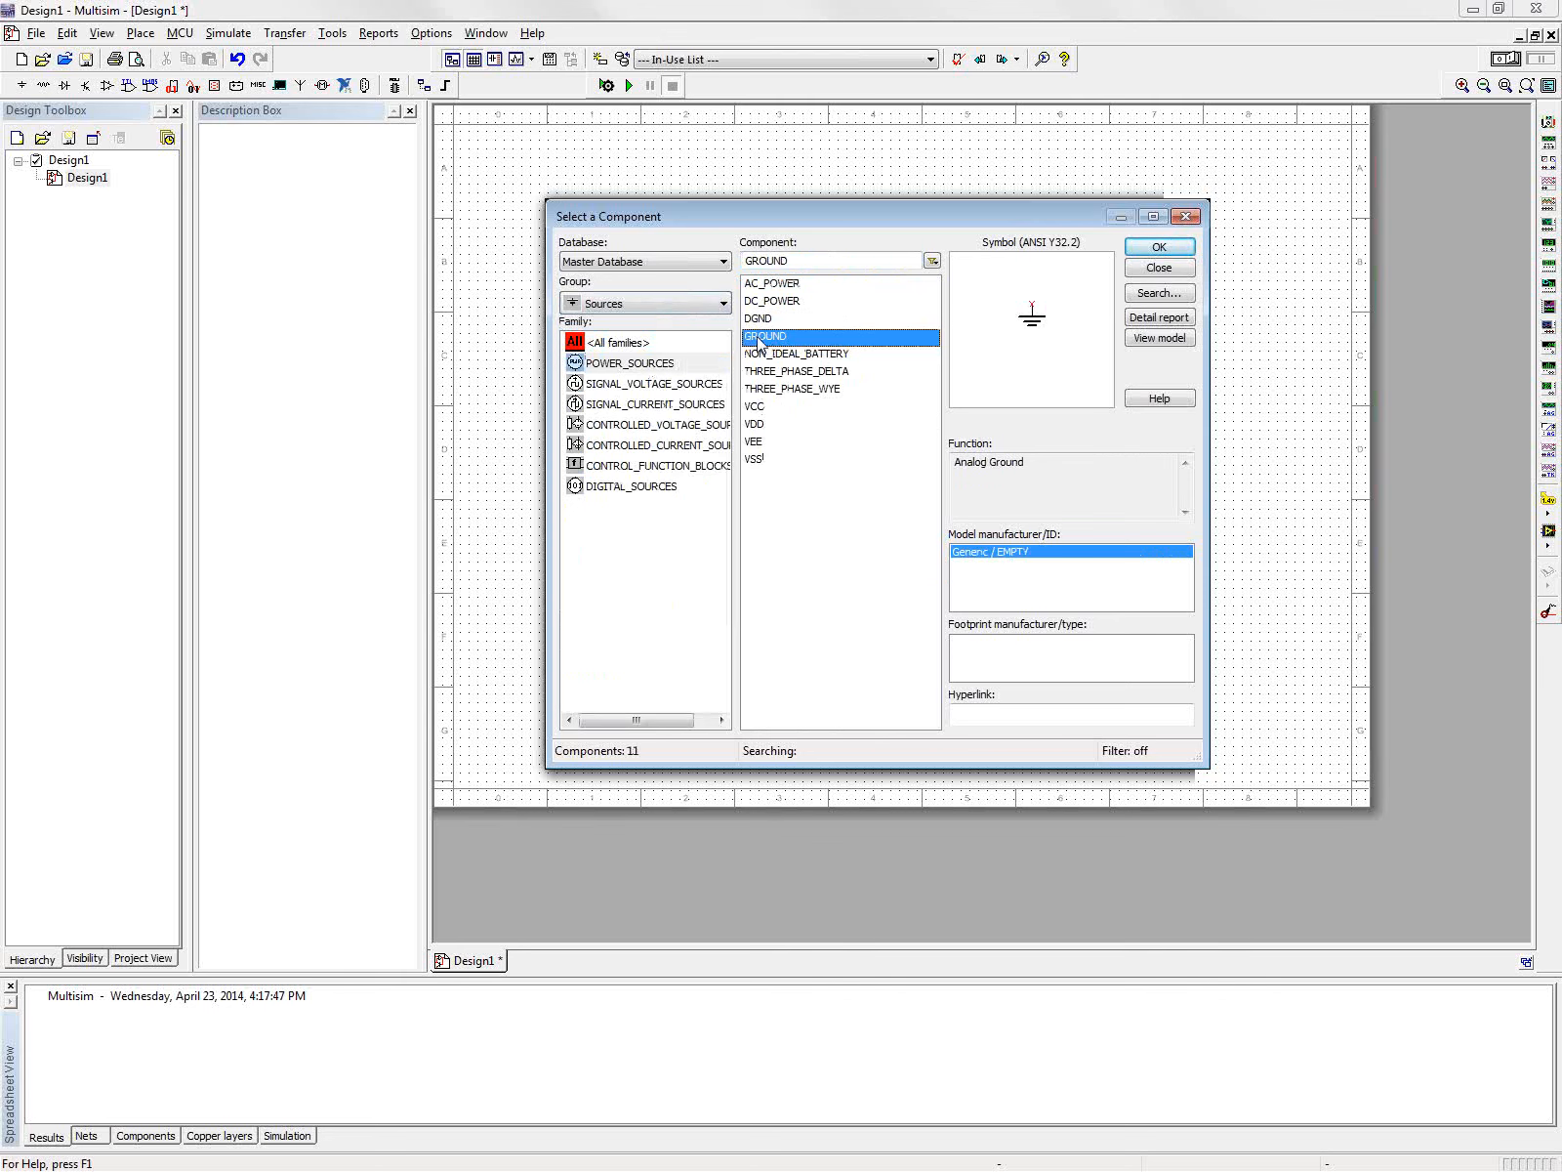
left_click(1159, 247)
left_click(661, 532)
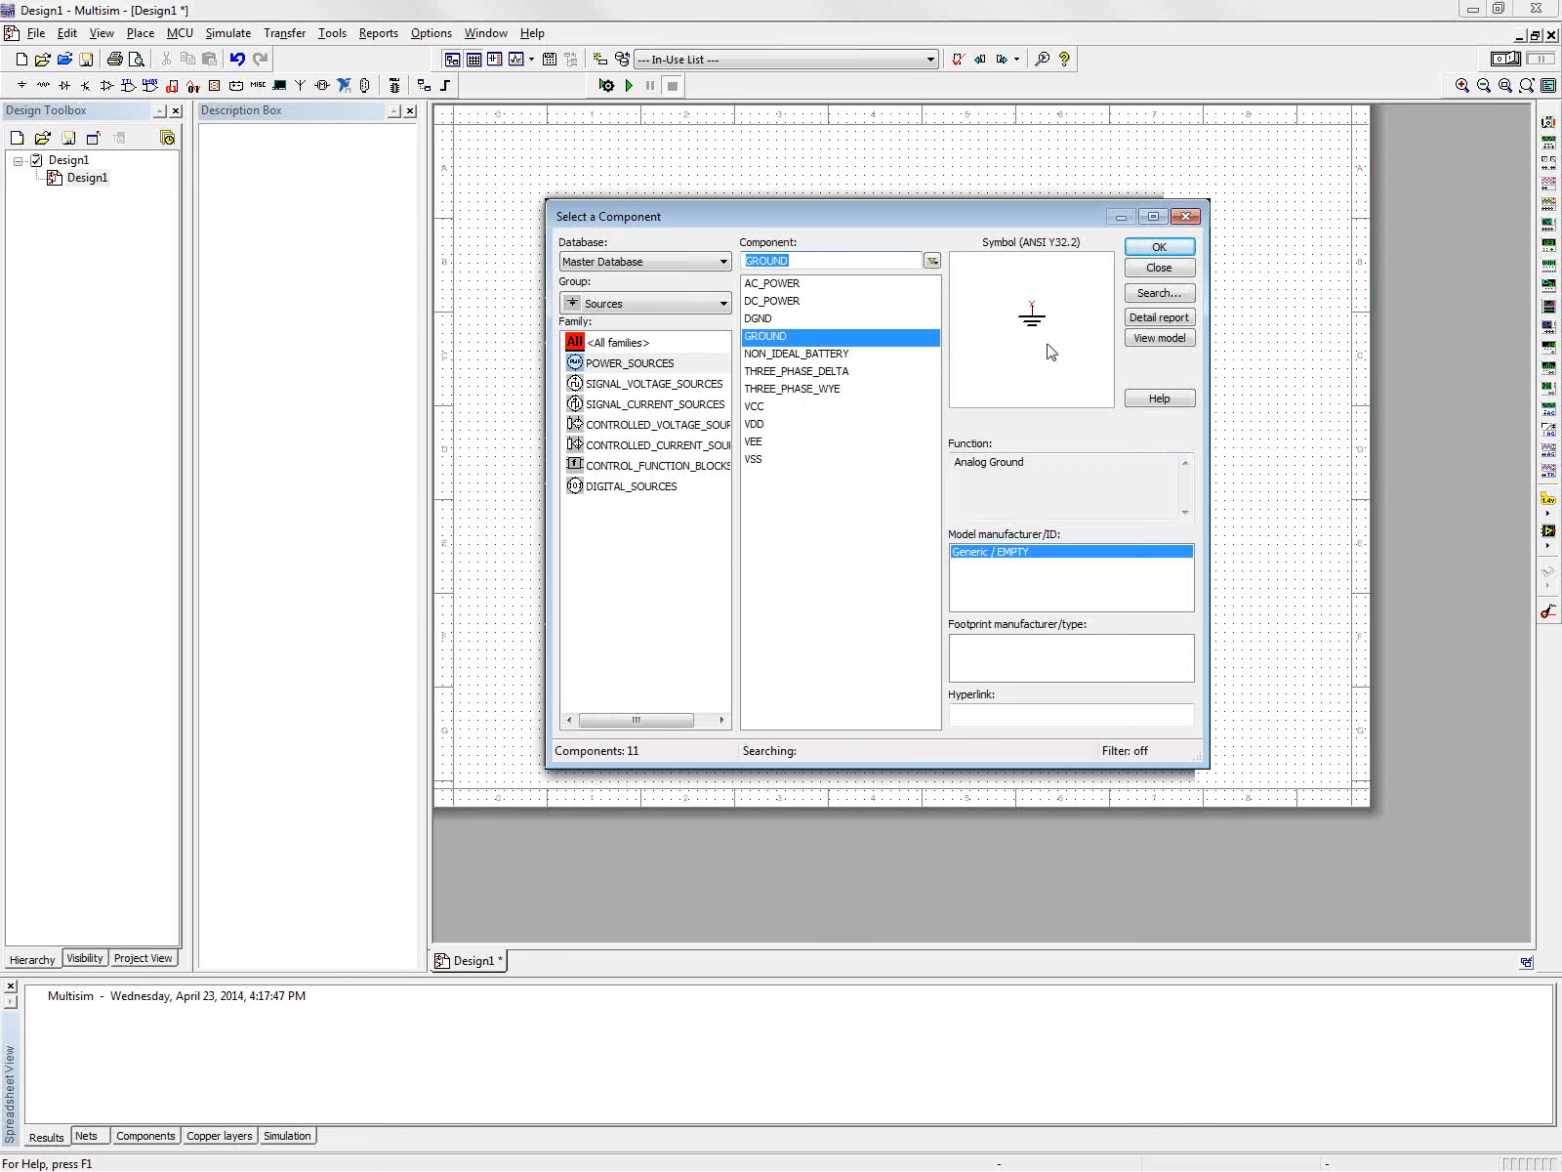
left_click(1159, 273)
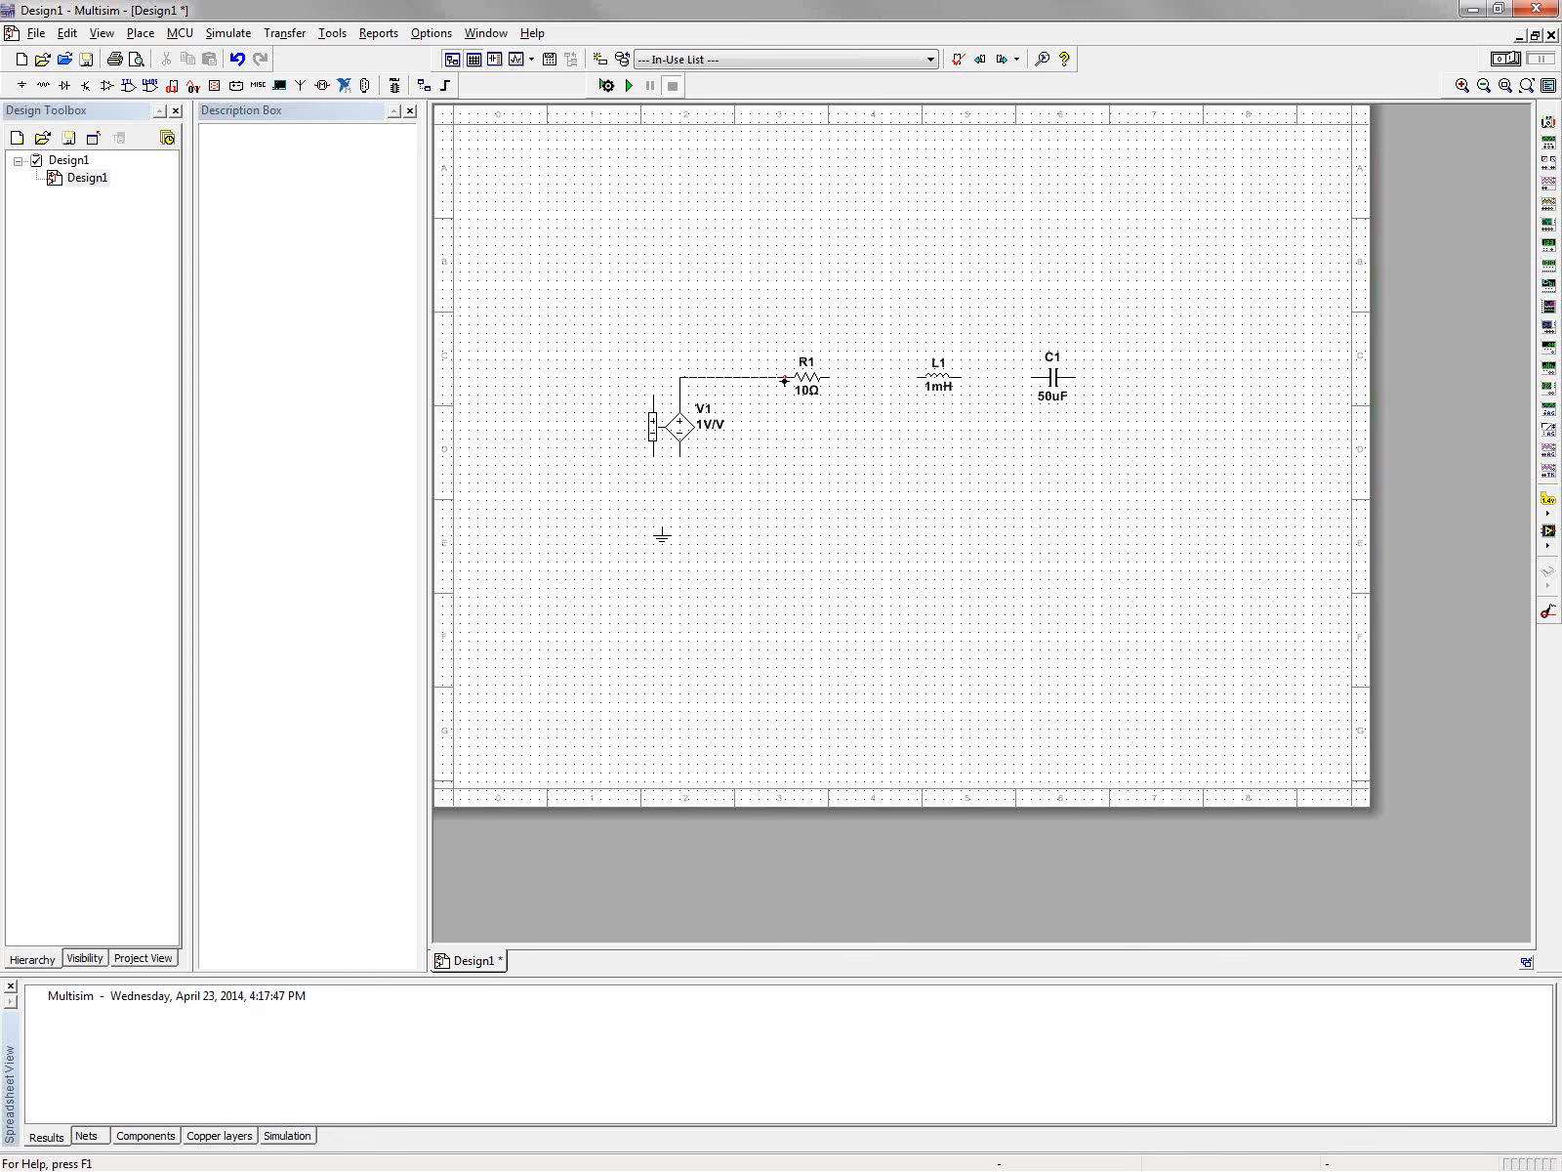
Wire the voltage source's positive output through R1, L1 and C1 in series and back to the source's negative output.
left_click(789, 377)
left_click(962, 377)
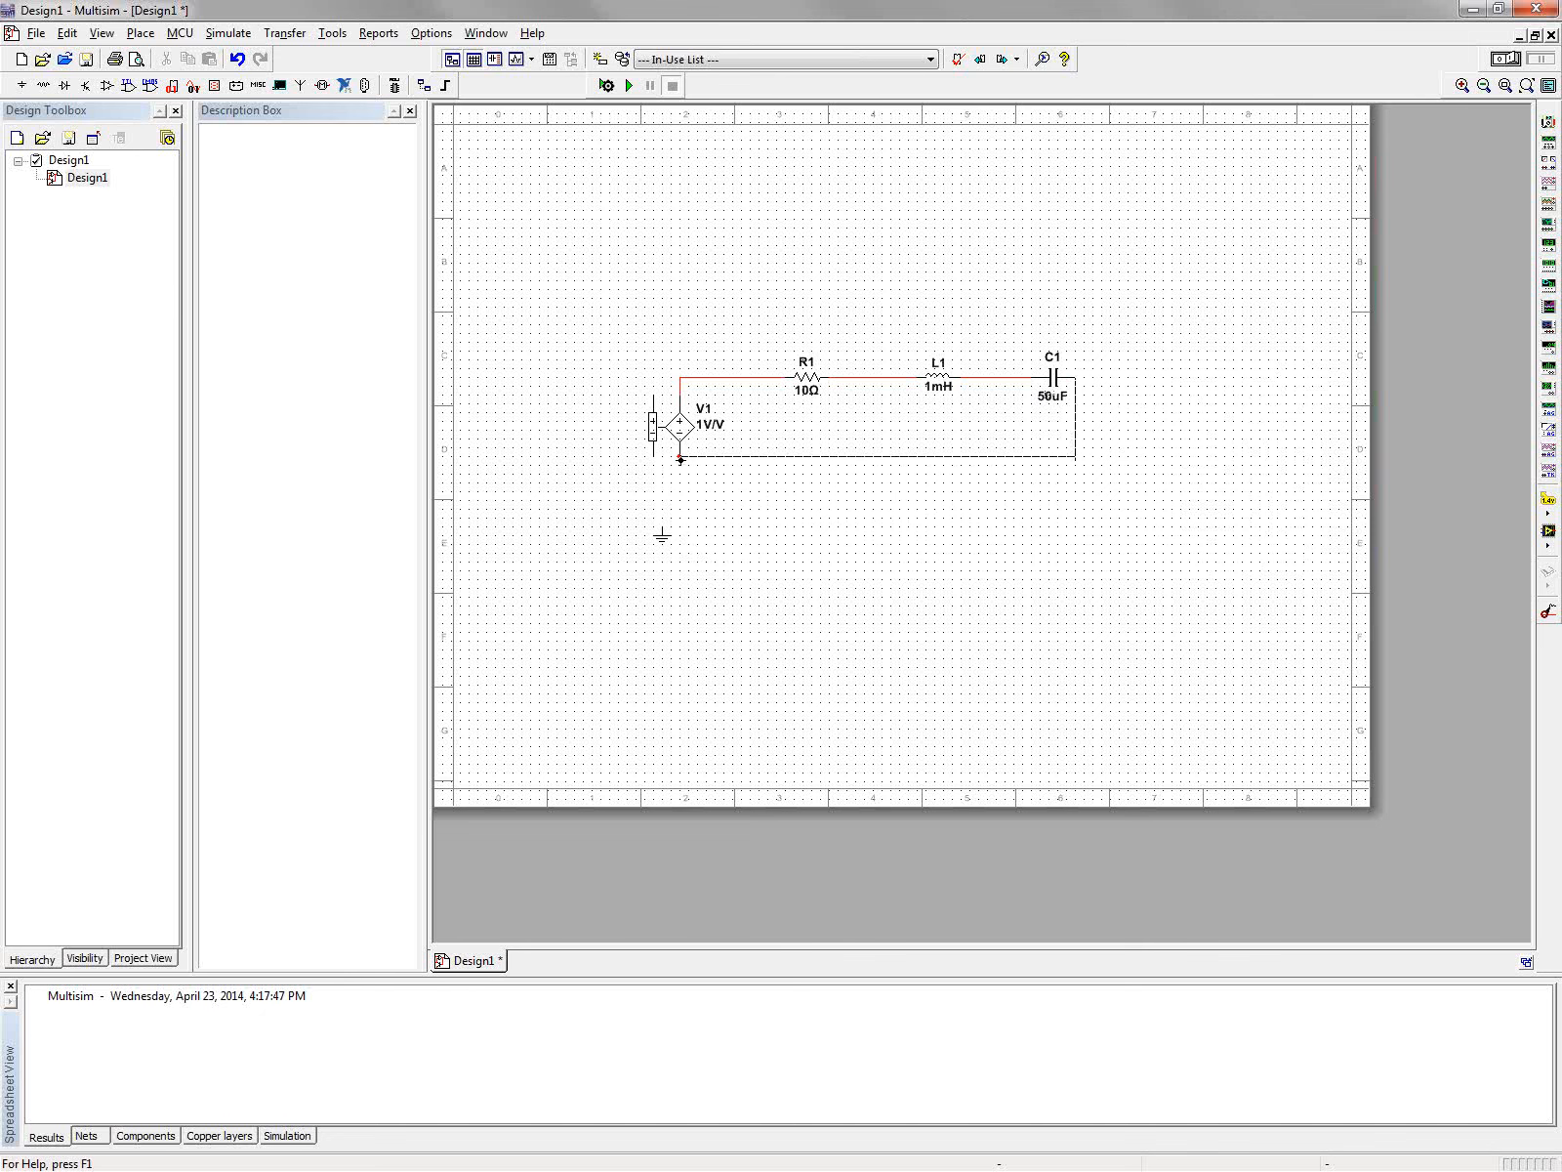
left_click(681, 457)
Connect the source's negative control terminal and the ground symbol to the source's negative output wire.
left_click(682, 465)
left_click(647, 543)
left_click(677, 469)
Place a hierarchical connector above the voltage source, rotate it 90 degrees and wire it to the source's positive control terminal.
left_click(142, 35)
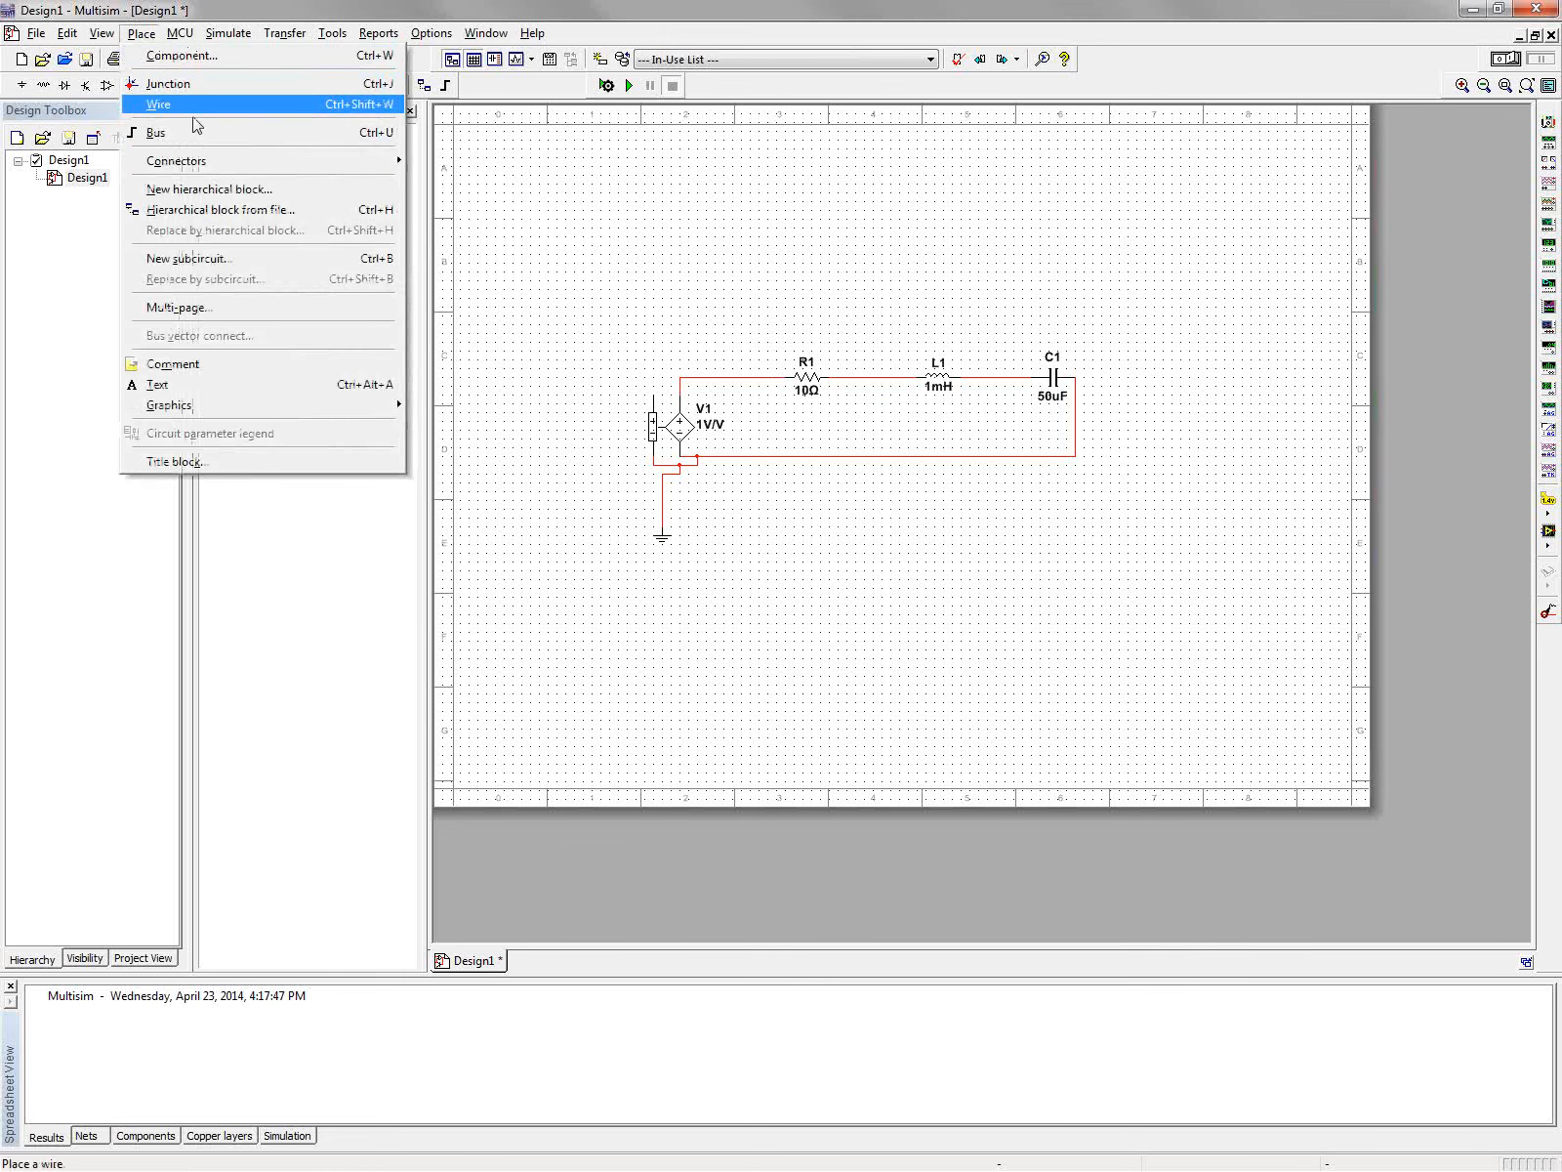
mouse_move(192, 163)
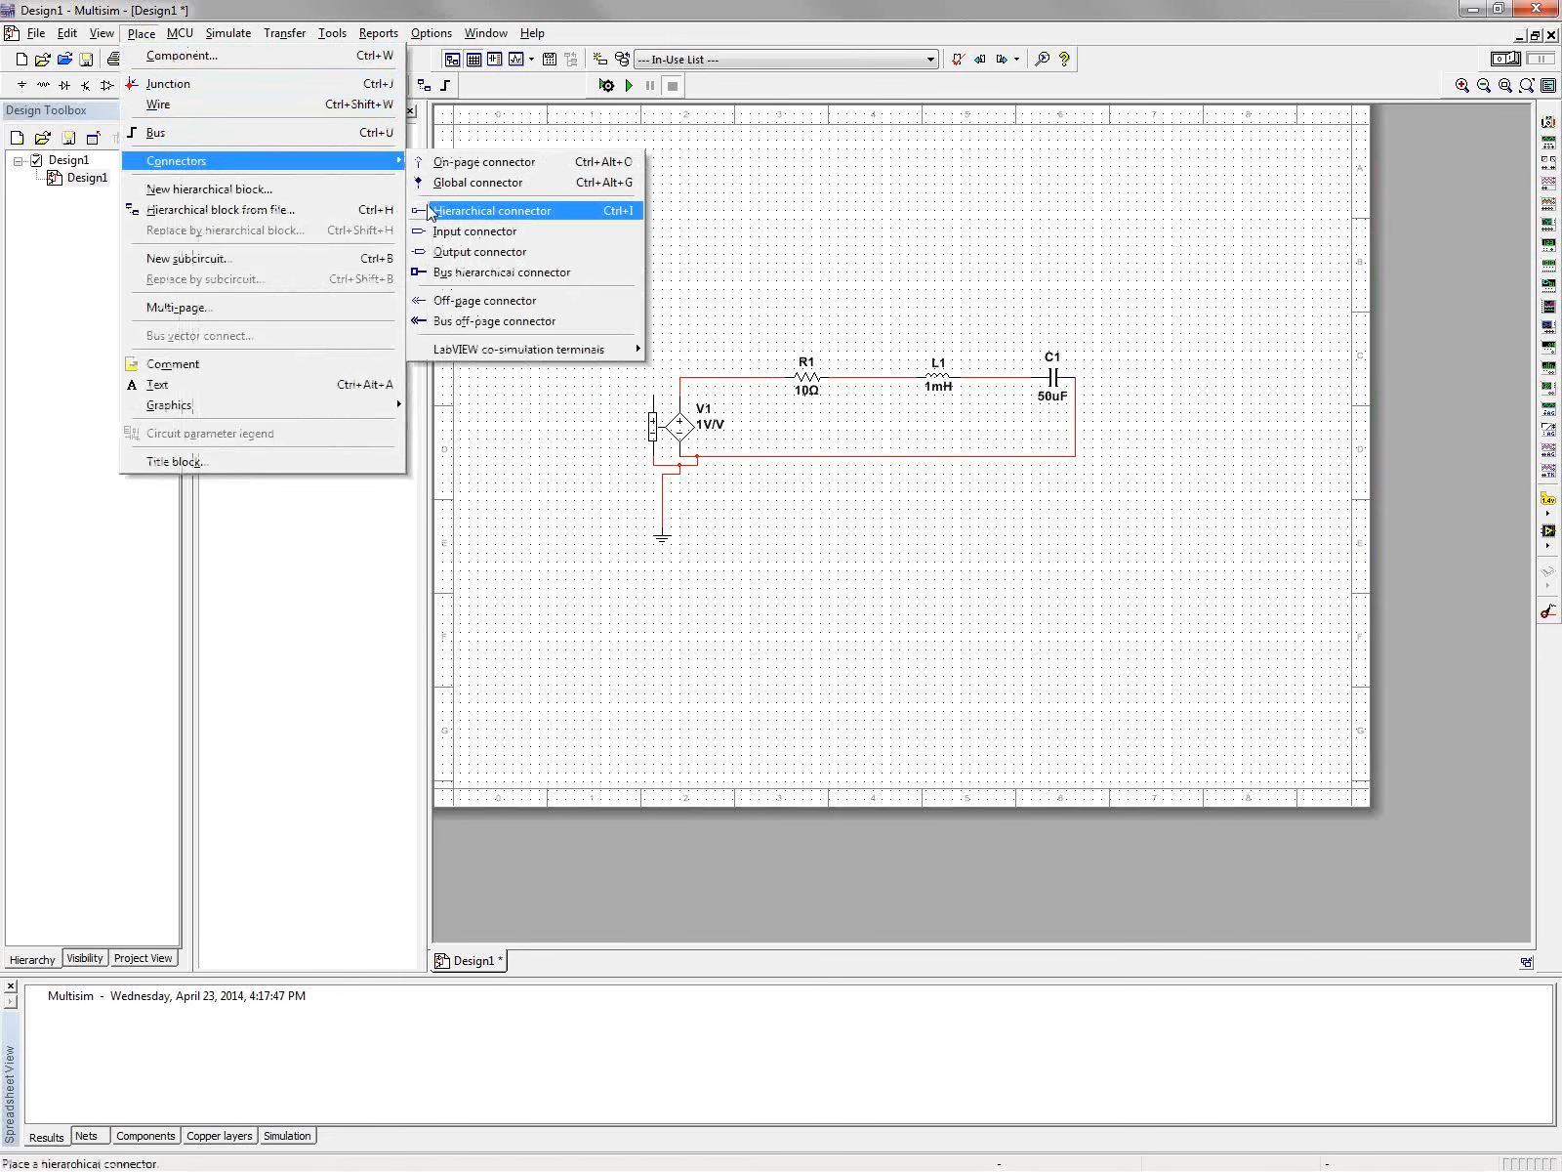
left_click(430, 211)
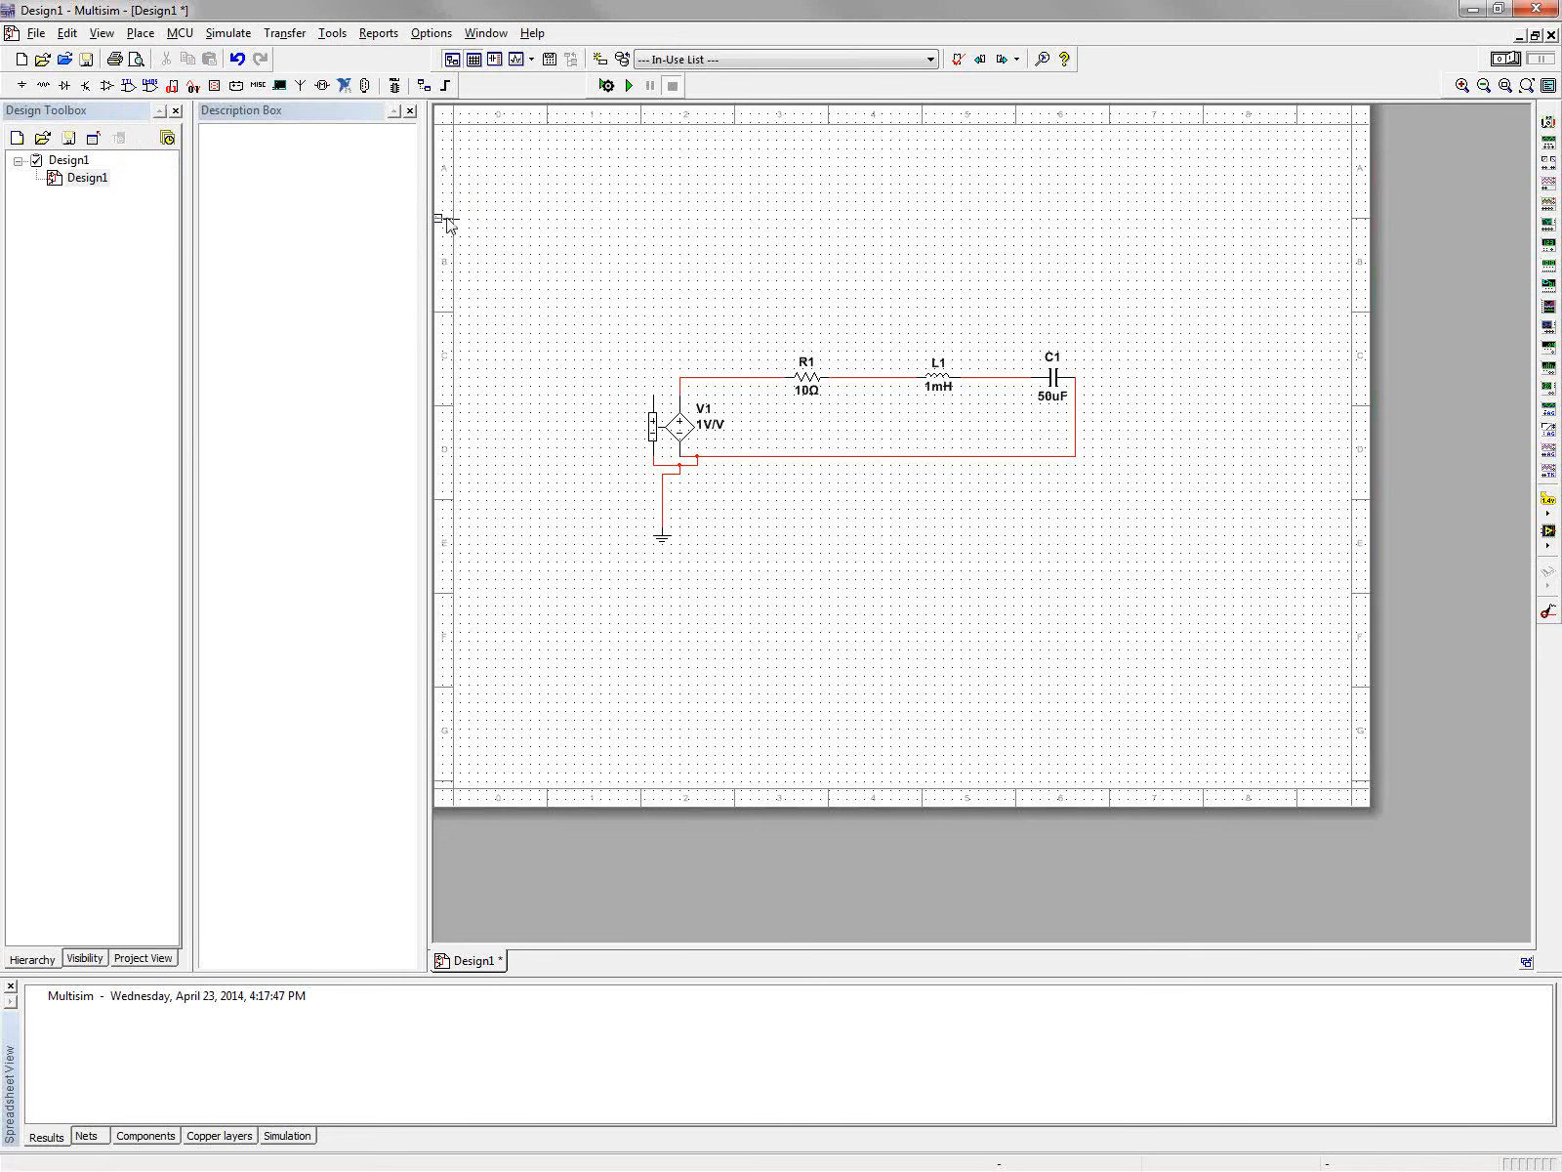
left_click(632, 288)
left_click(621, 284)
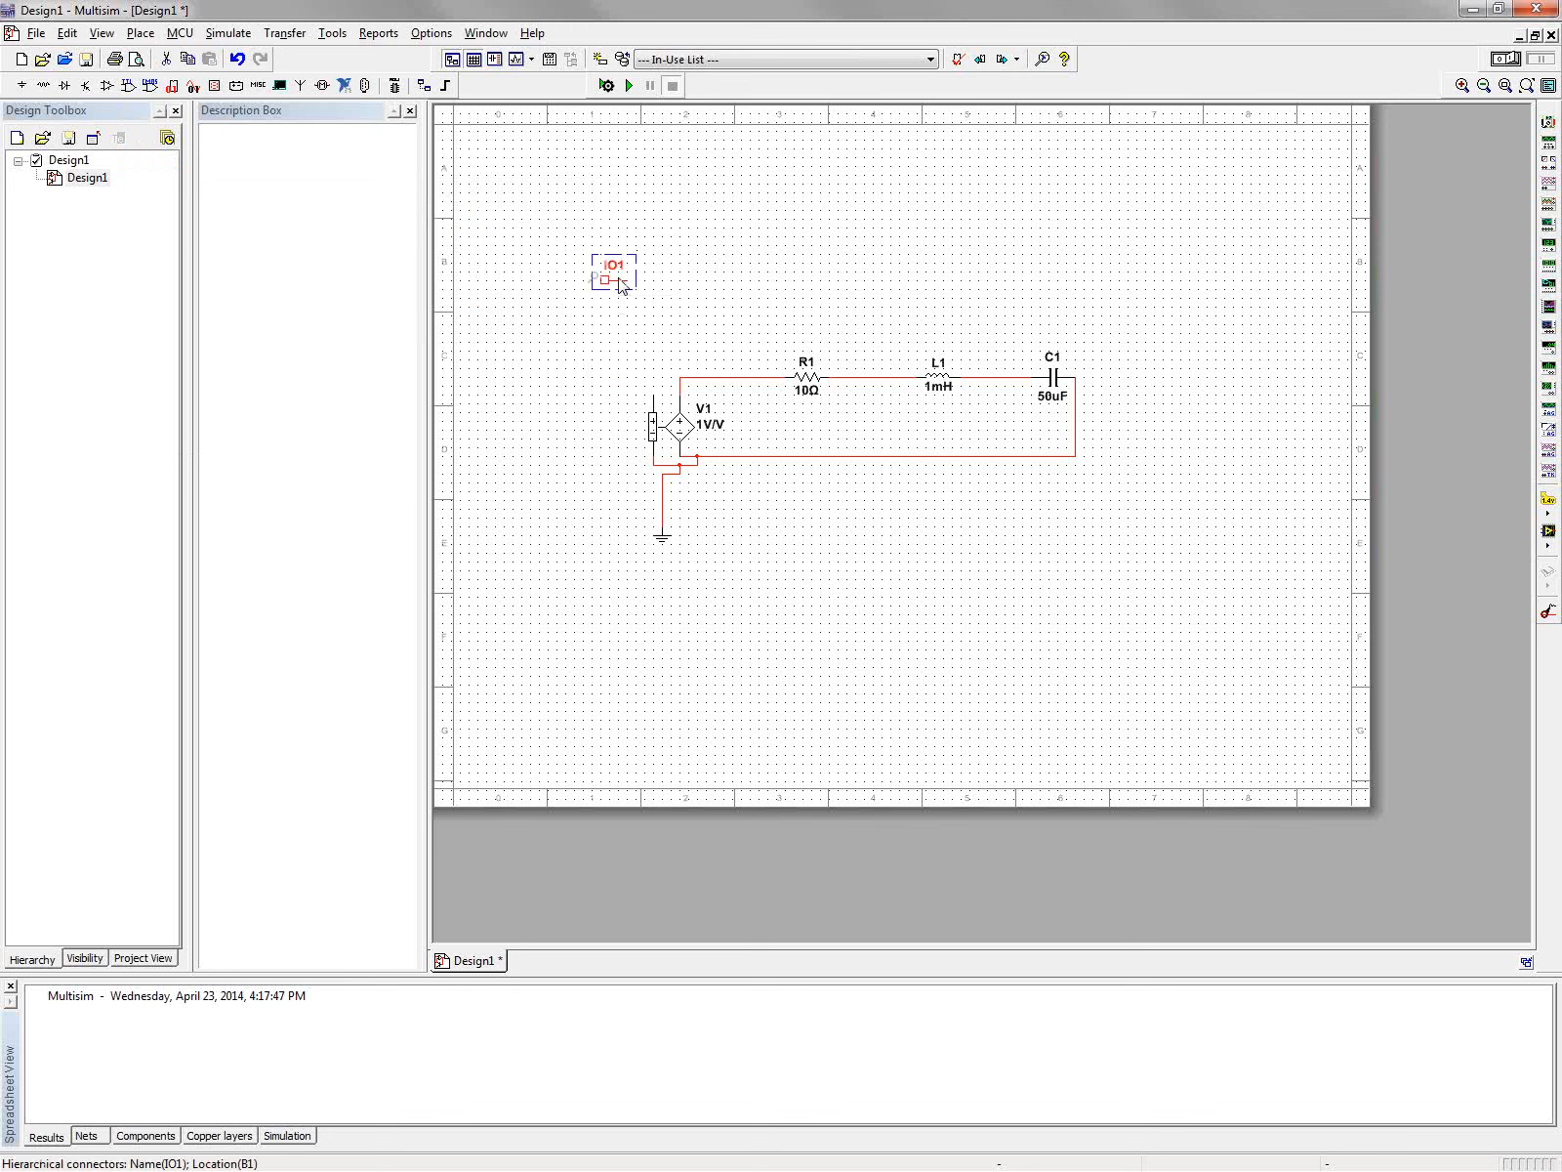
key("ctrl+r")
left_click(663, 288)
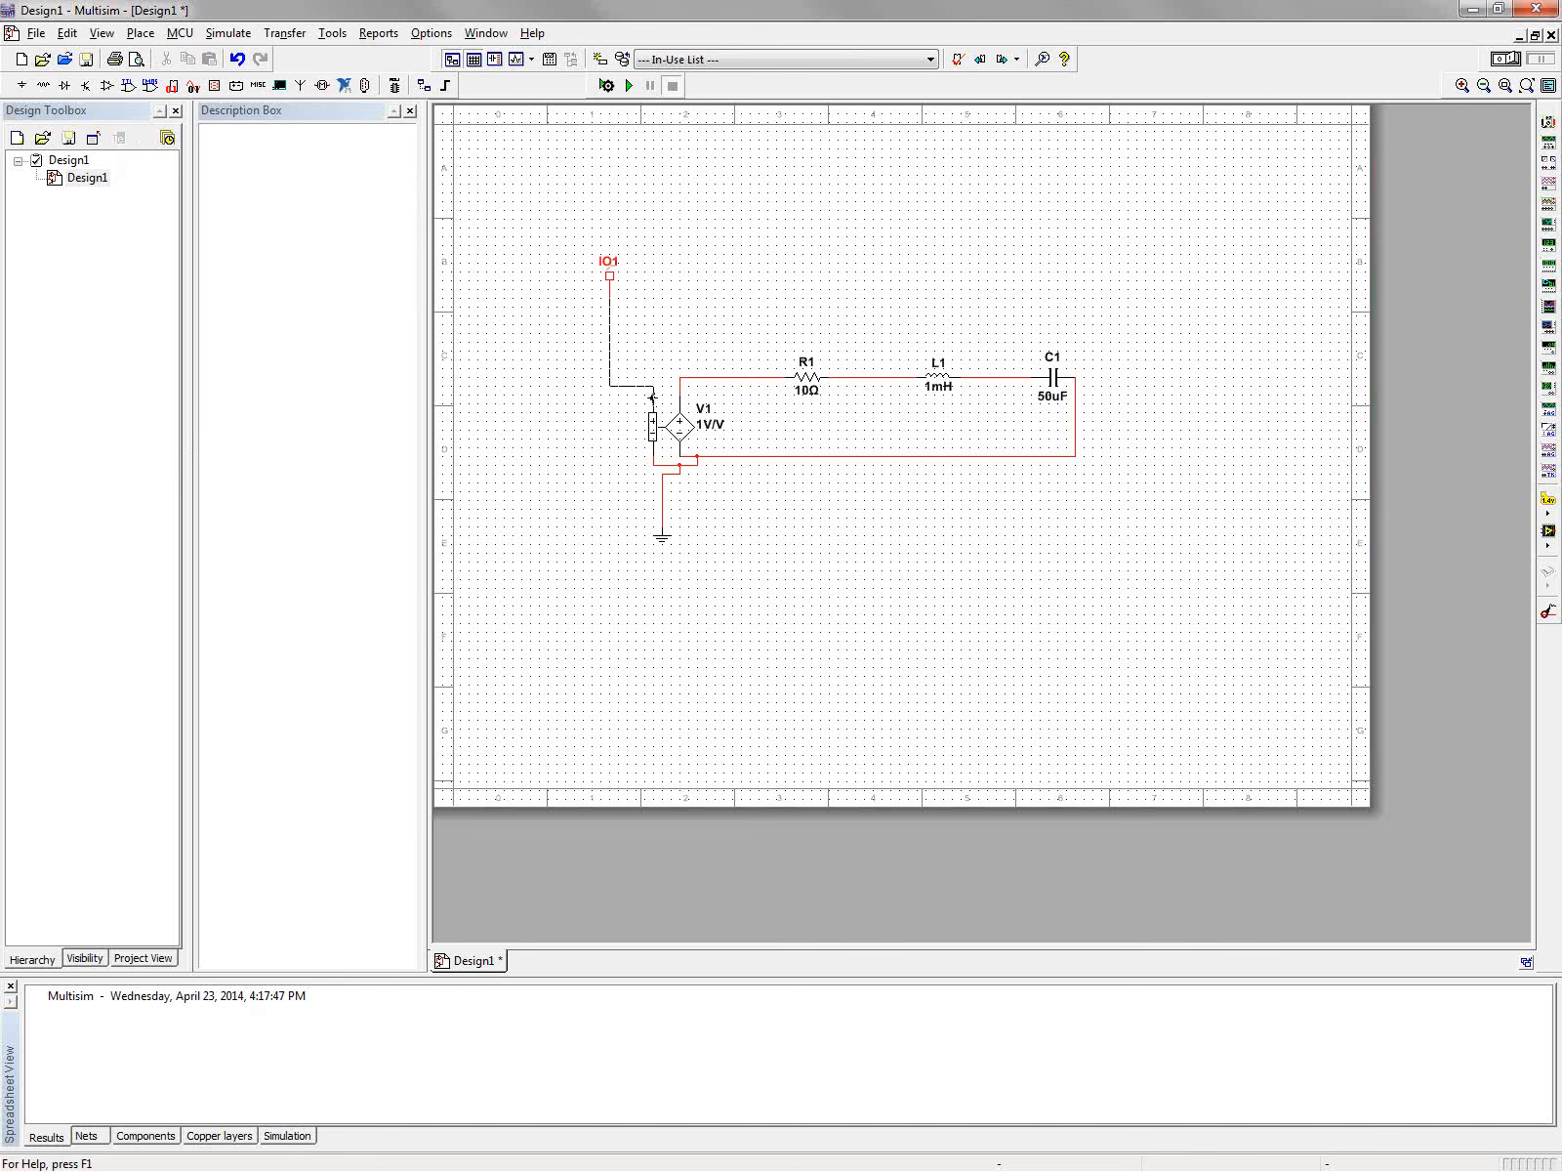
left_click(654, 397)
Place a second hierarchical connector beyond the capacitor, rotate it 180 degrees and wire it to the capacitor's outer side.
left_click(141, 33)
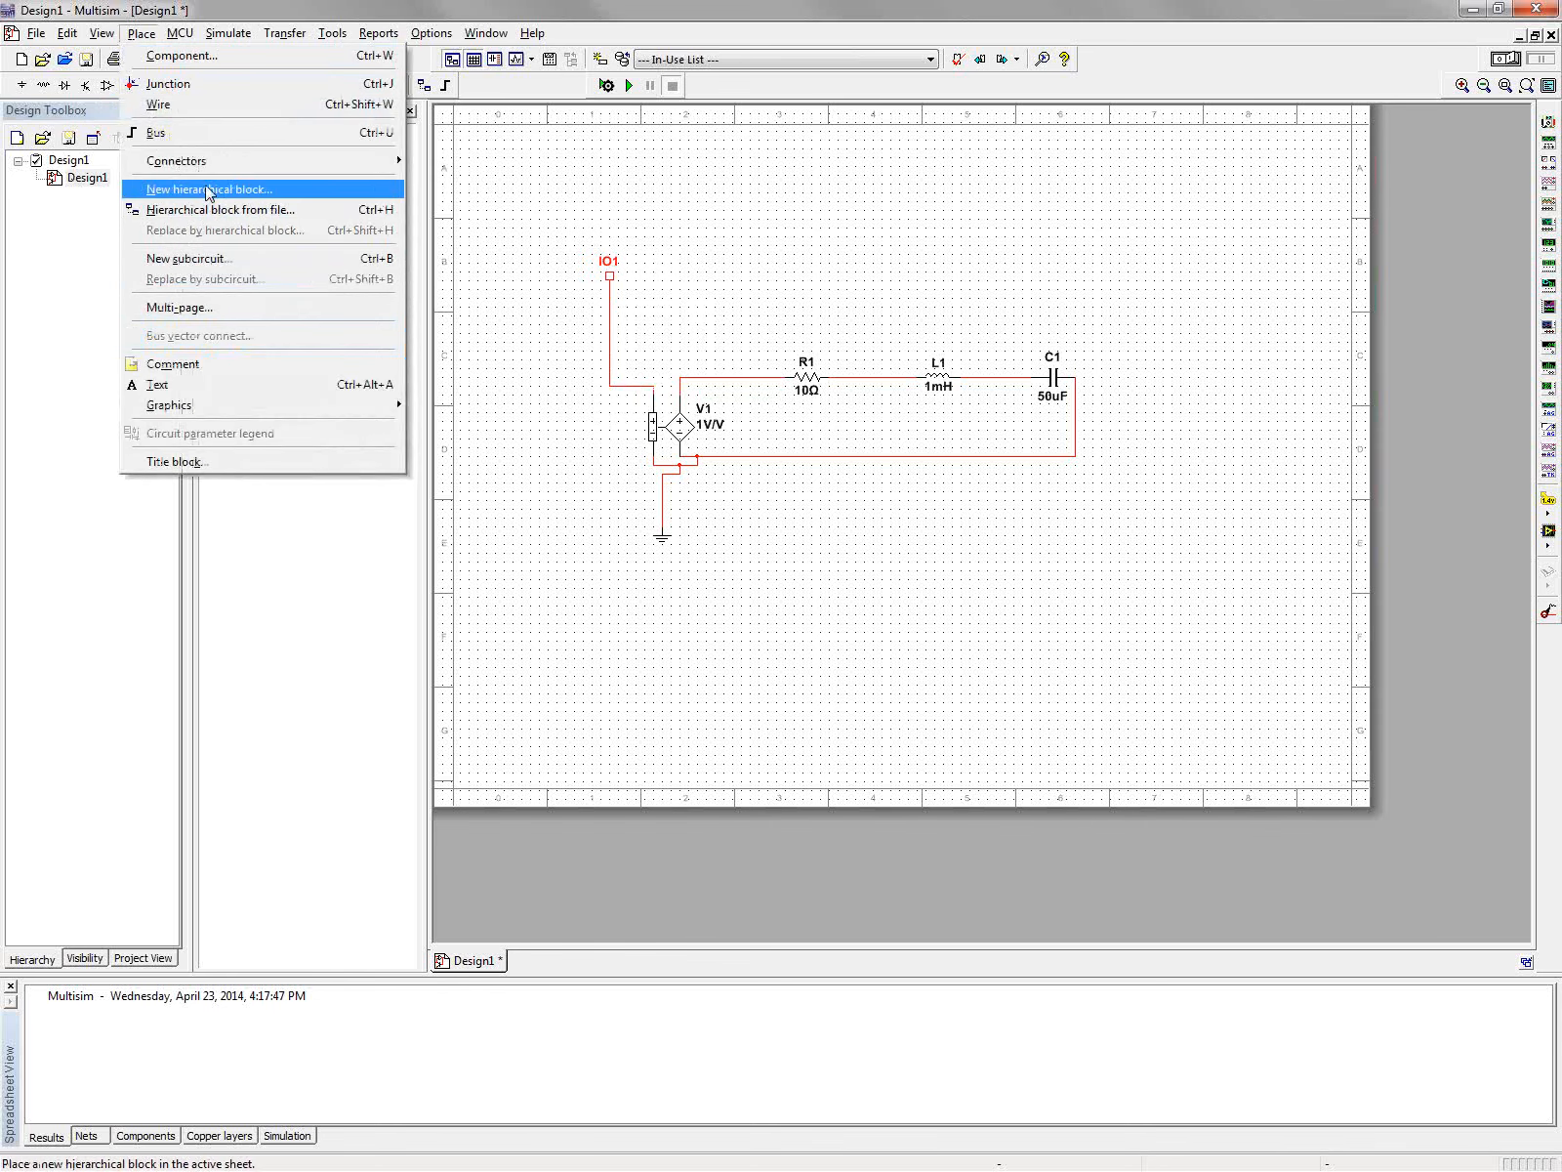
mouse_move(190, 166)
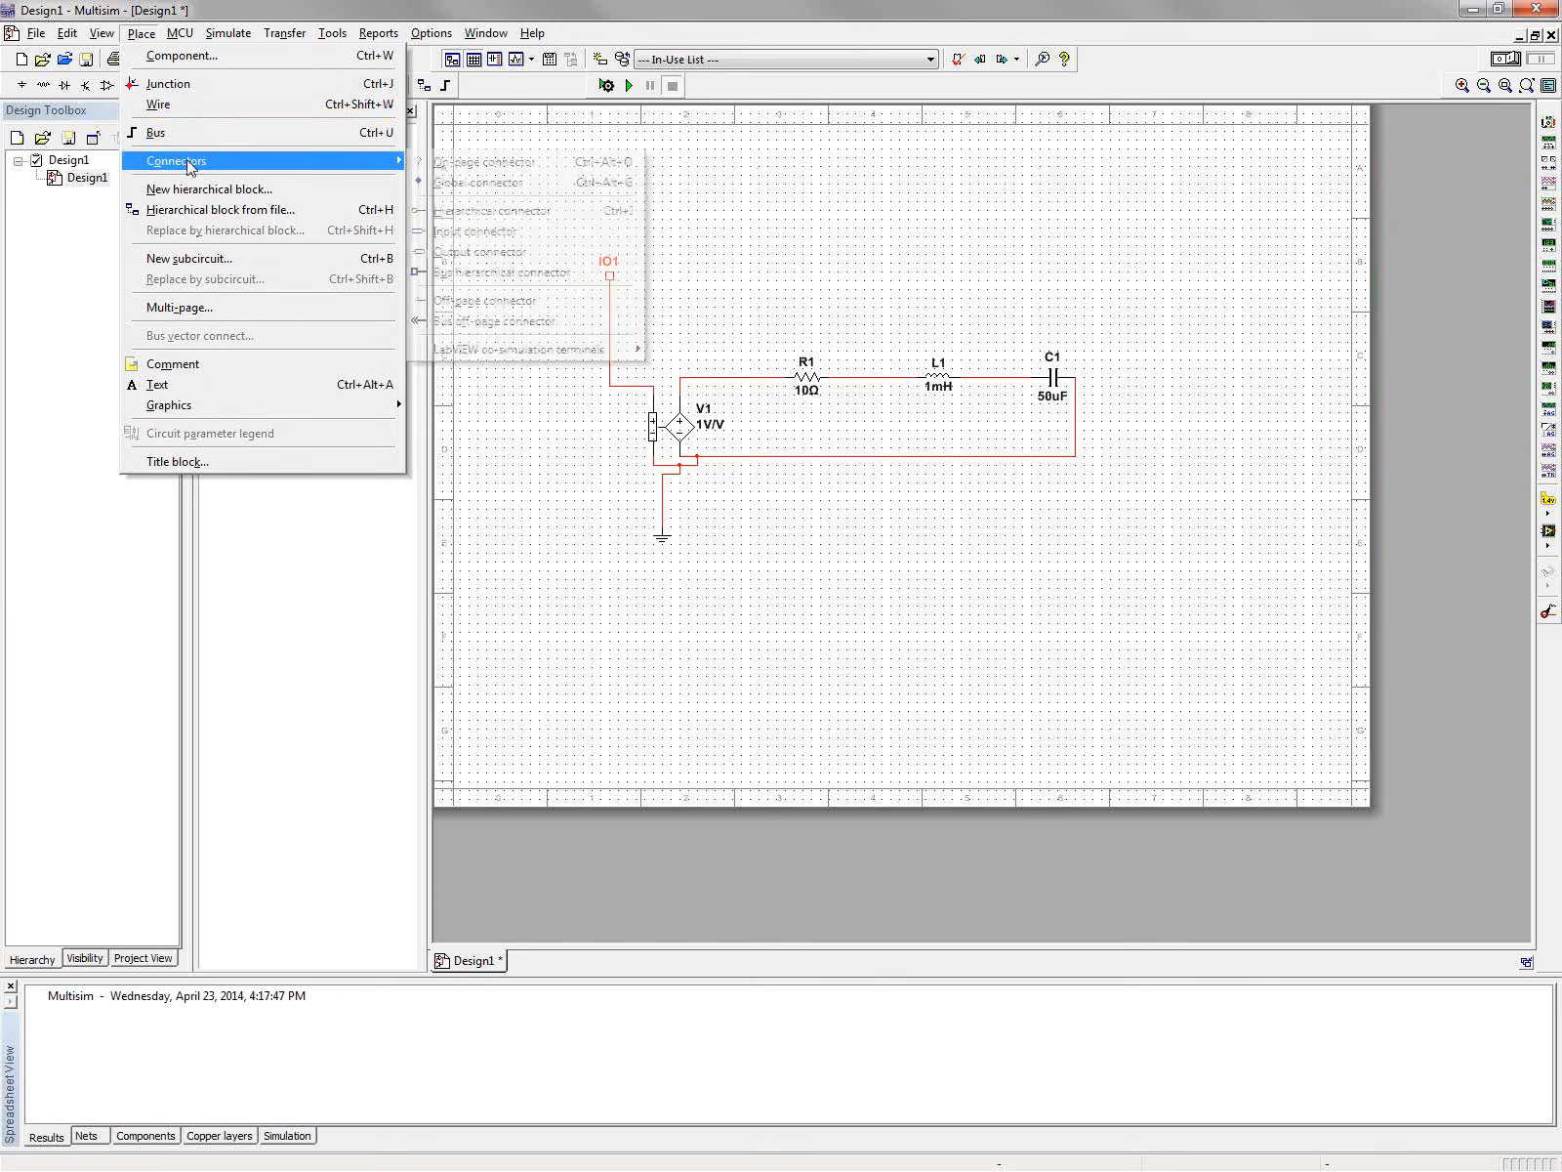
left_click(452, 213)
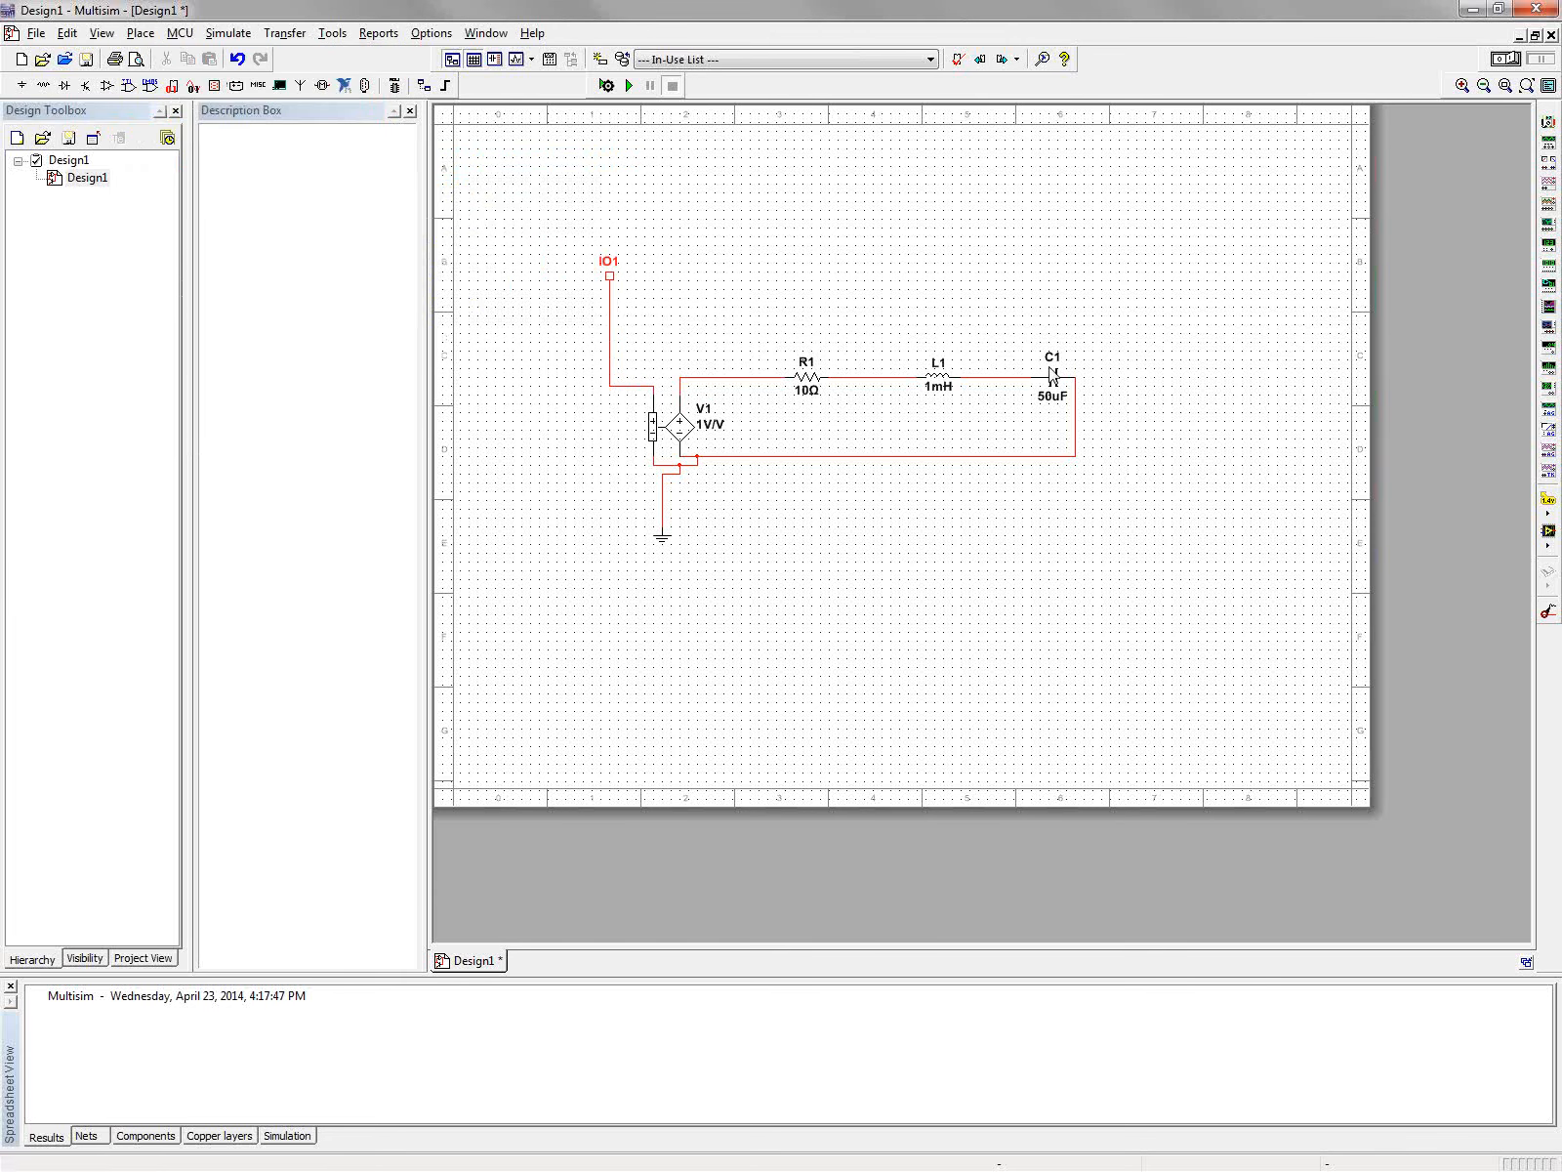
left_click(1153, 398)
left_click_drag(1113, 353, 1161, 431)
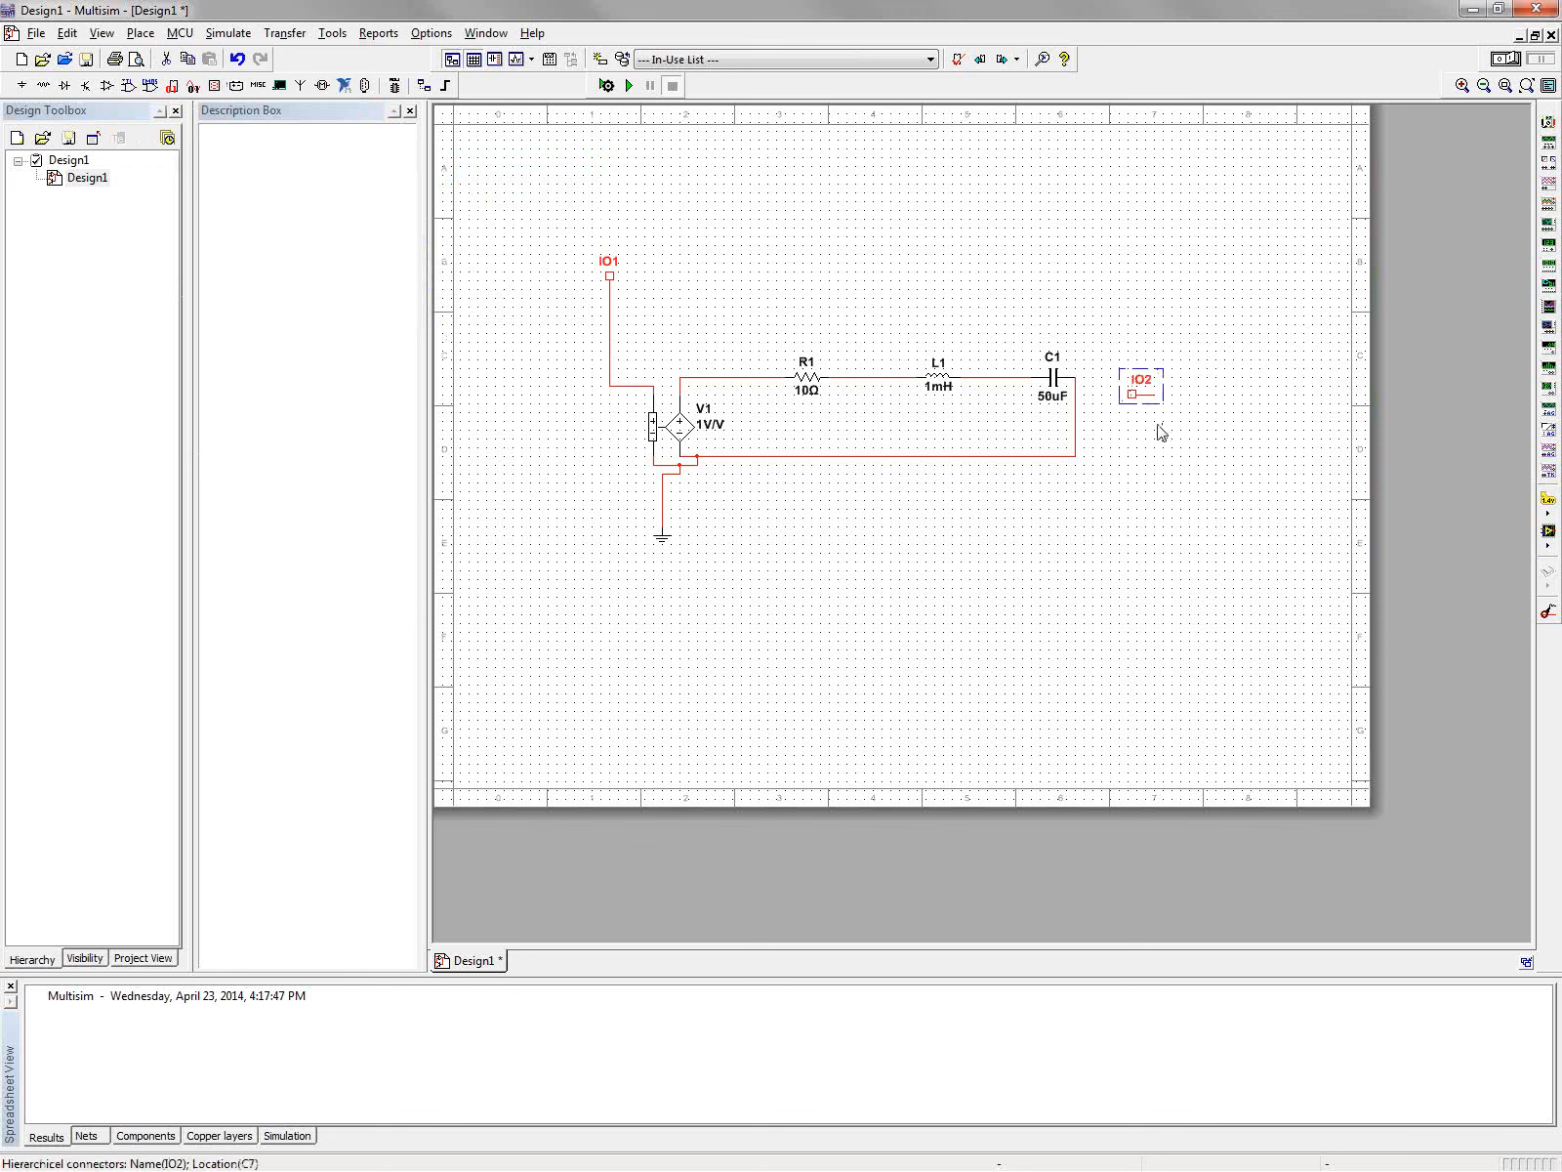
key("ctrl+r")
key("ctrl+r")
left_click(1134, 428)
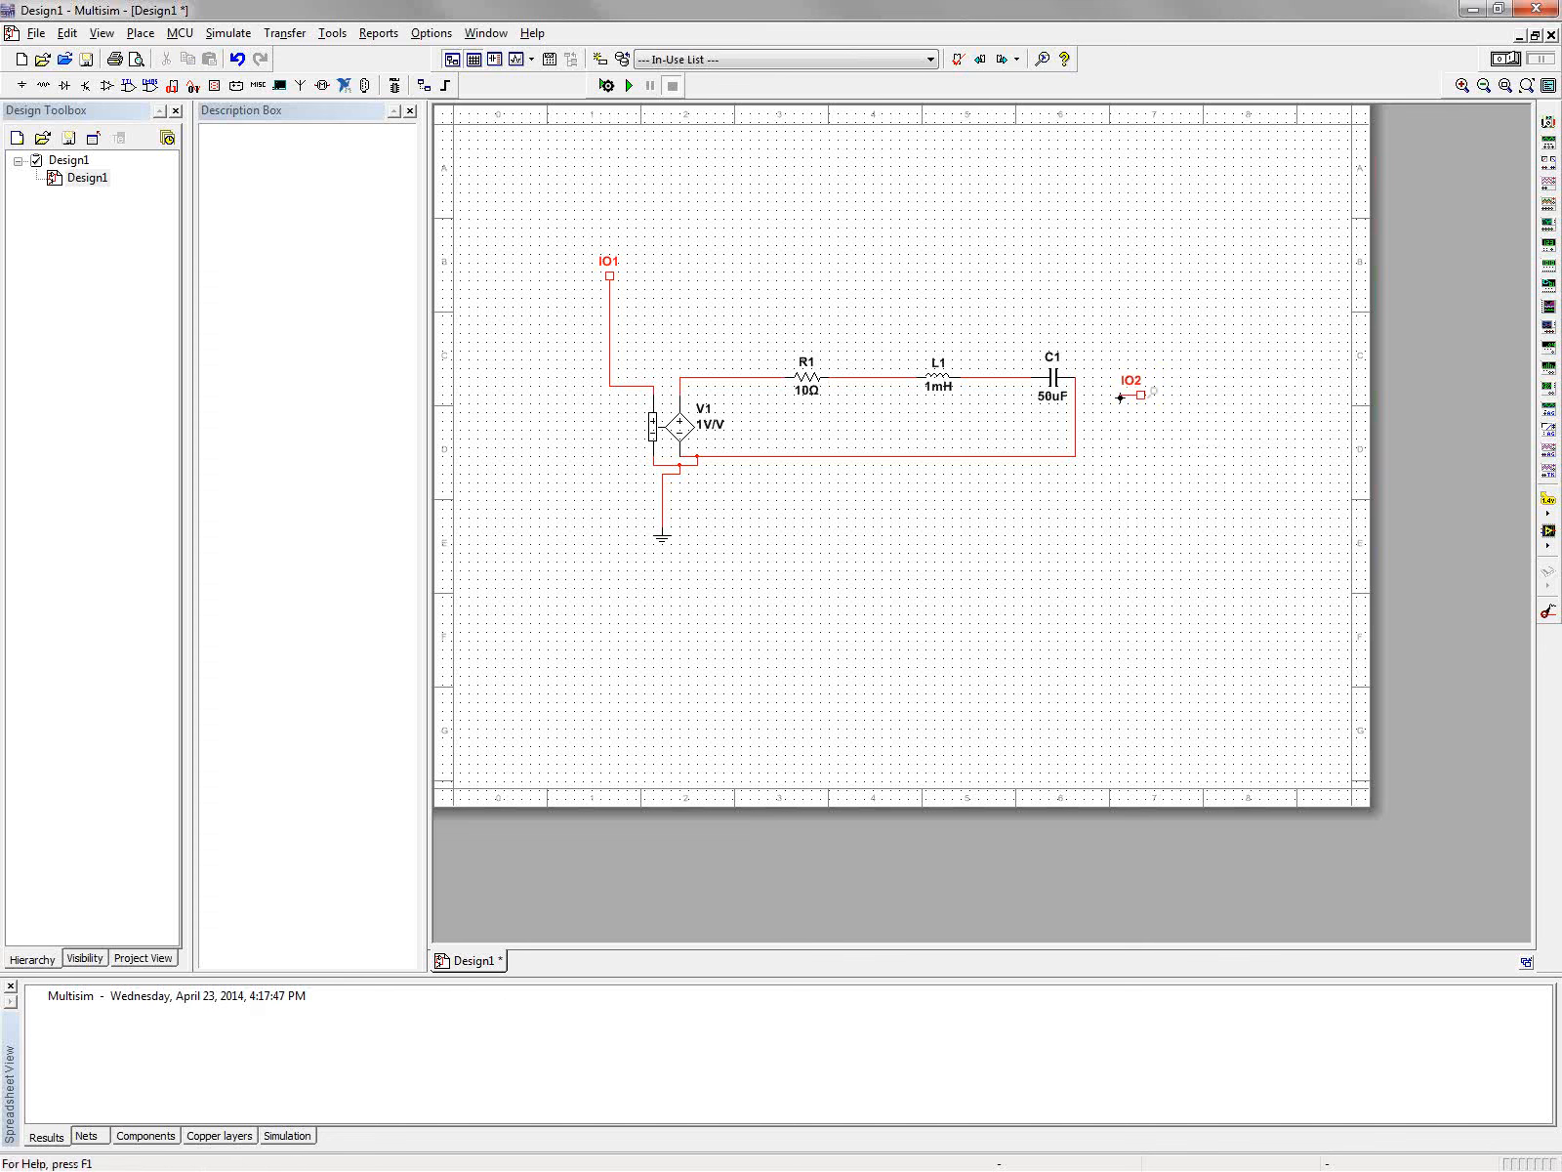
left_click(1077, 396)
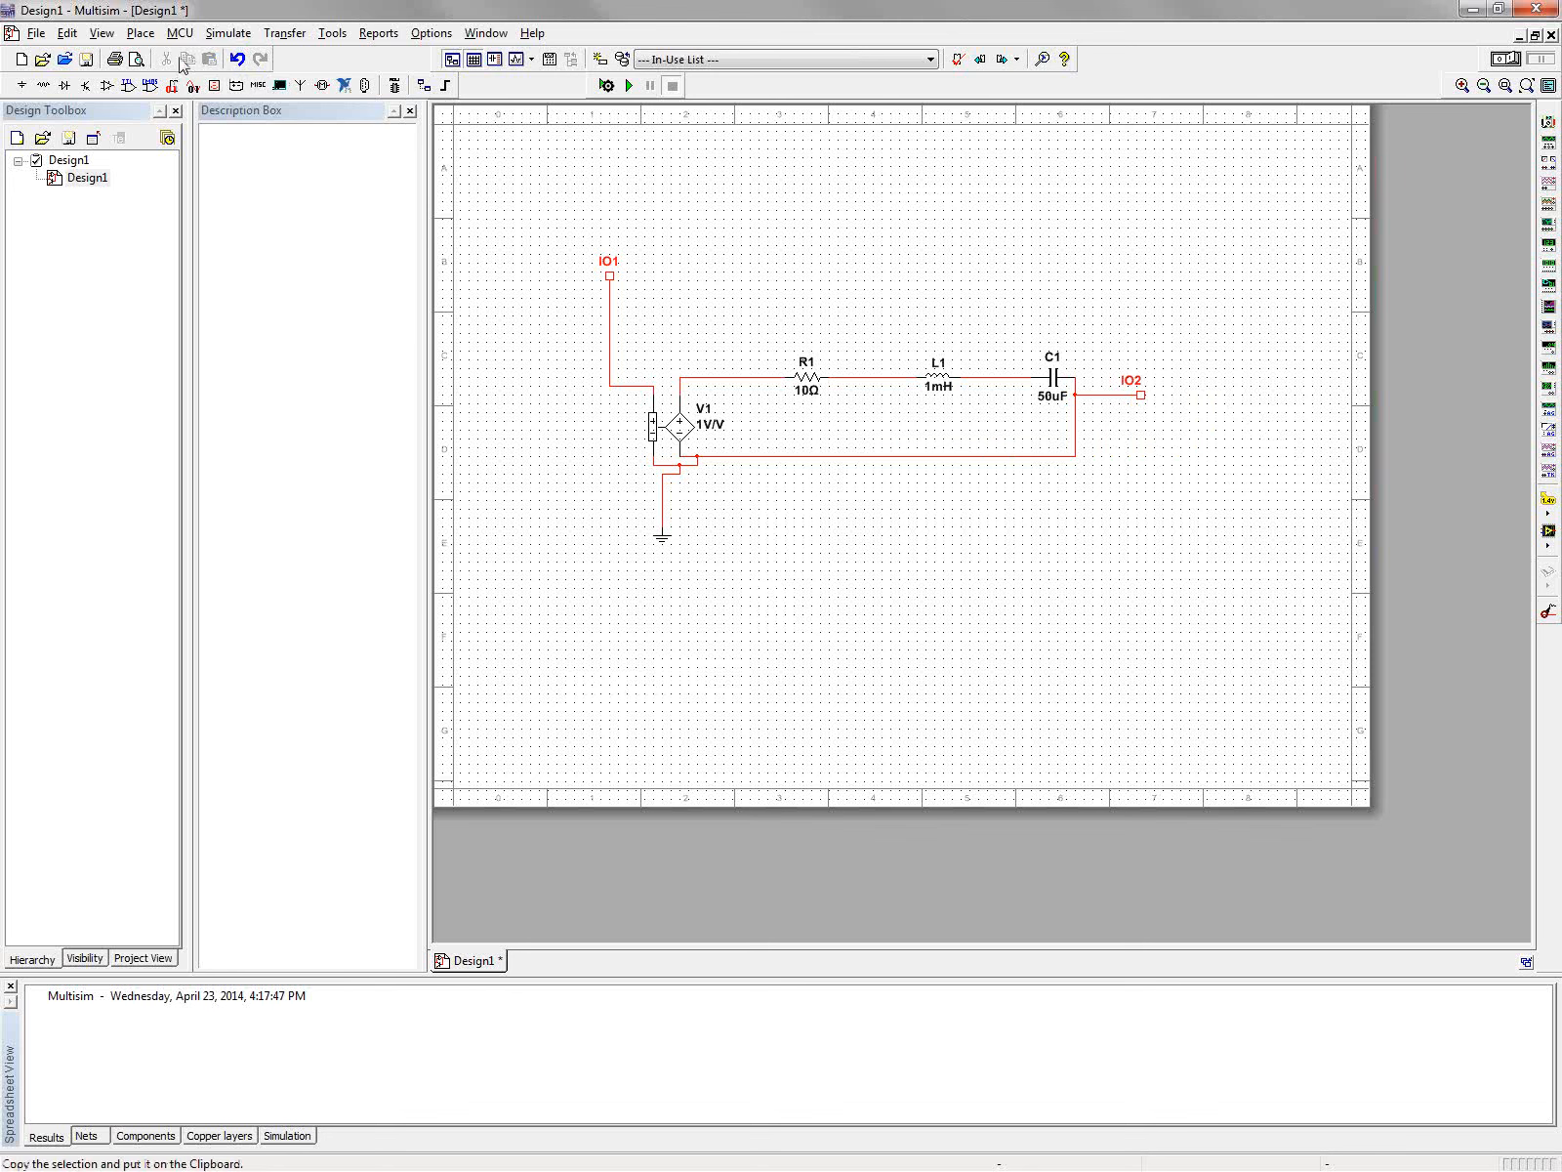
Show the LabVIEW Co-simulation Terminals view and widen it so its columns can be read.
left_click(101, 33)
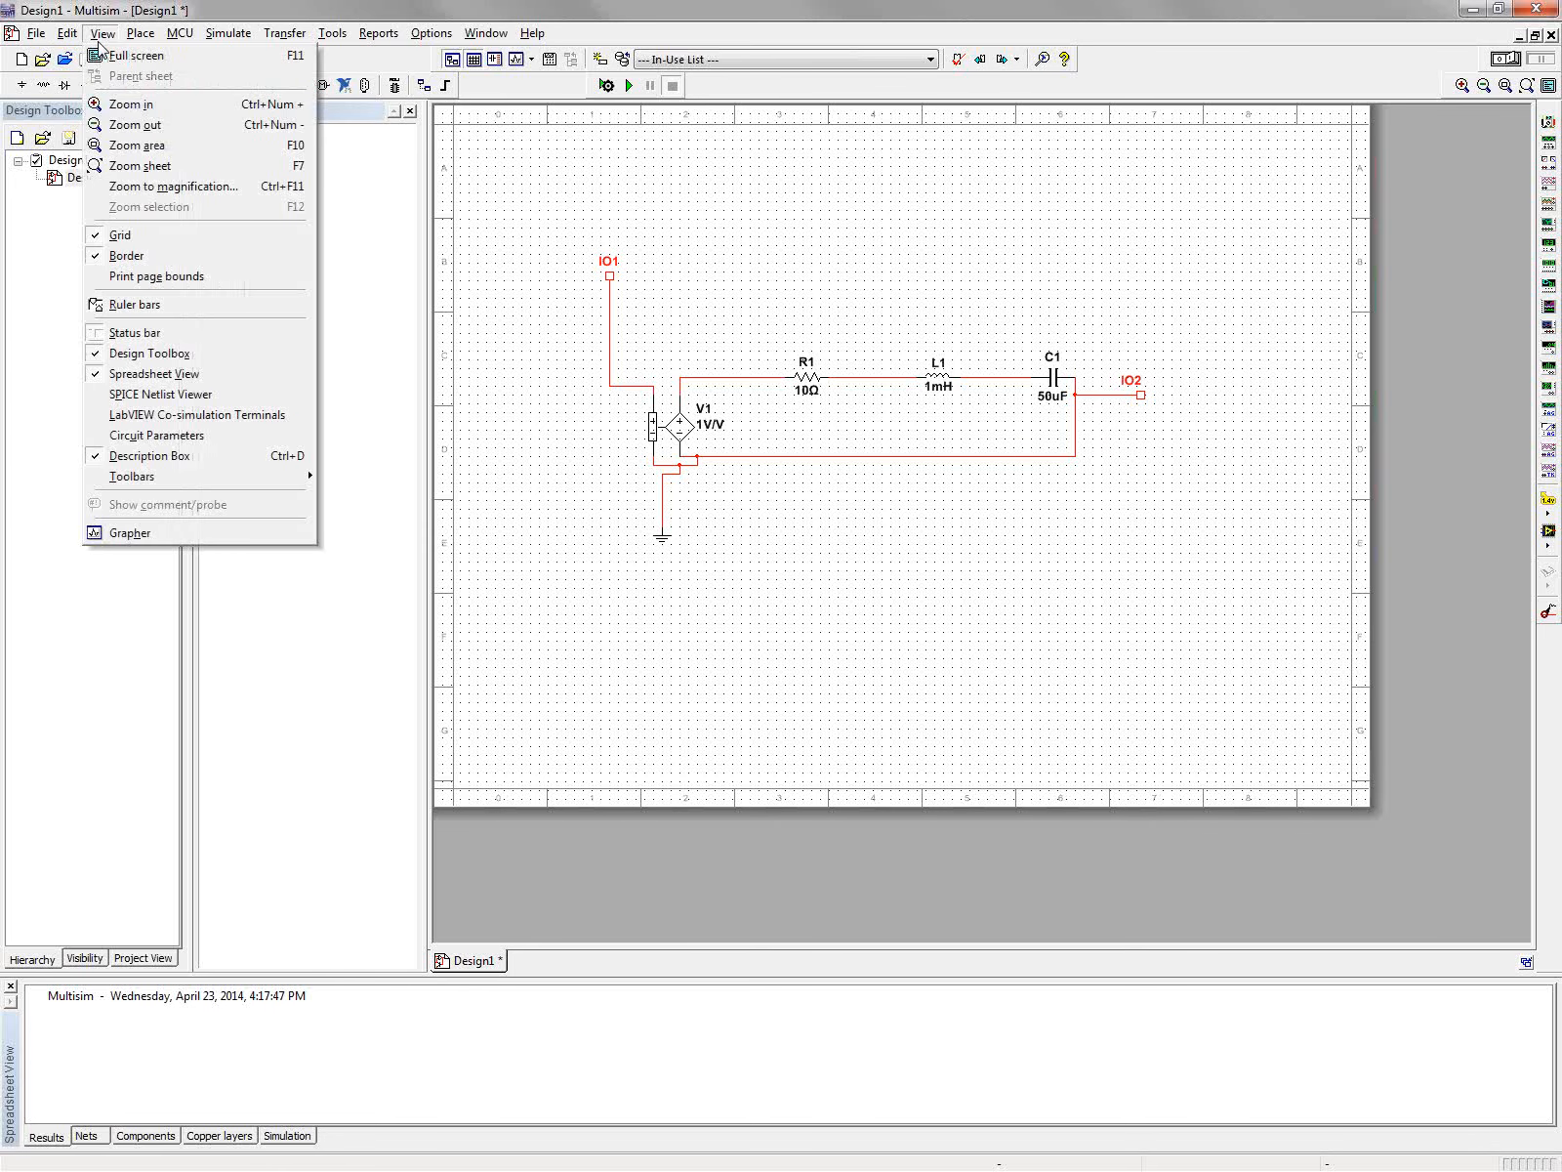
left_click(209, 414)
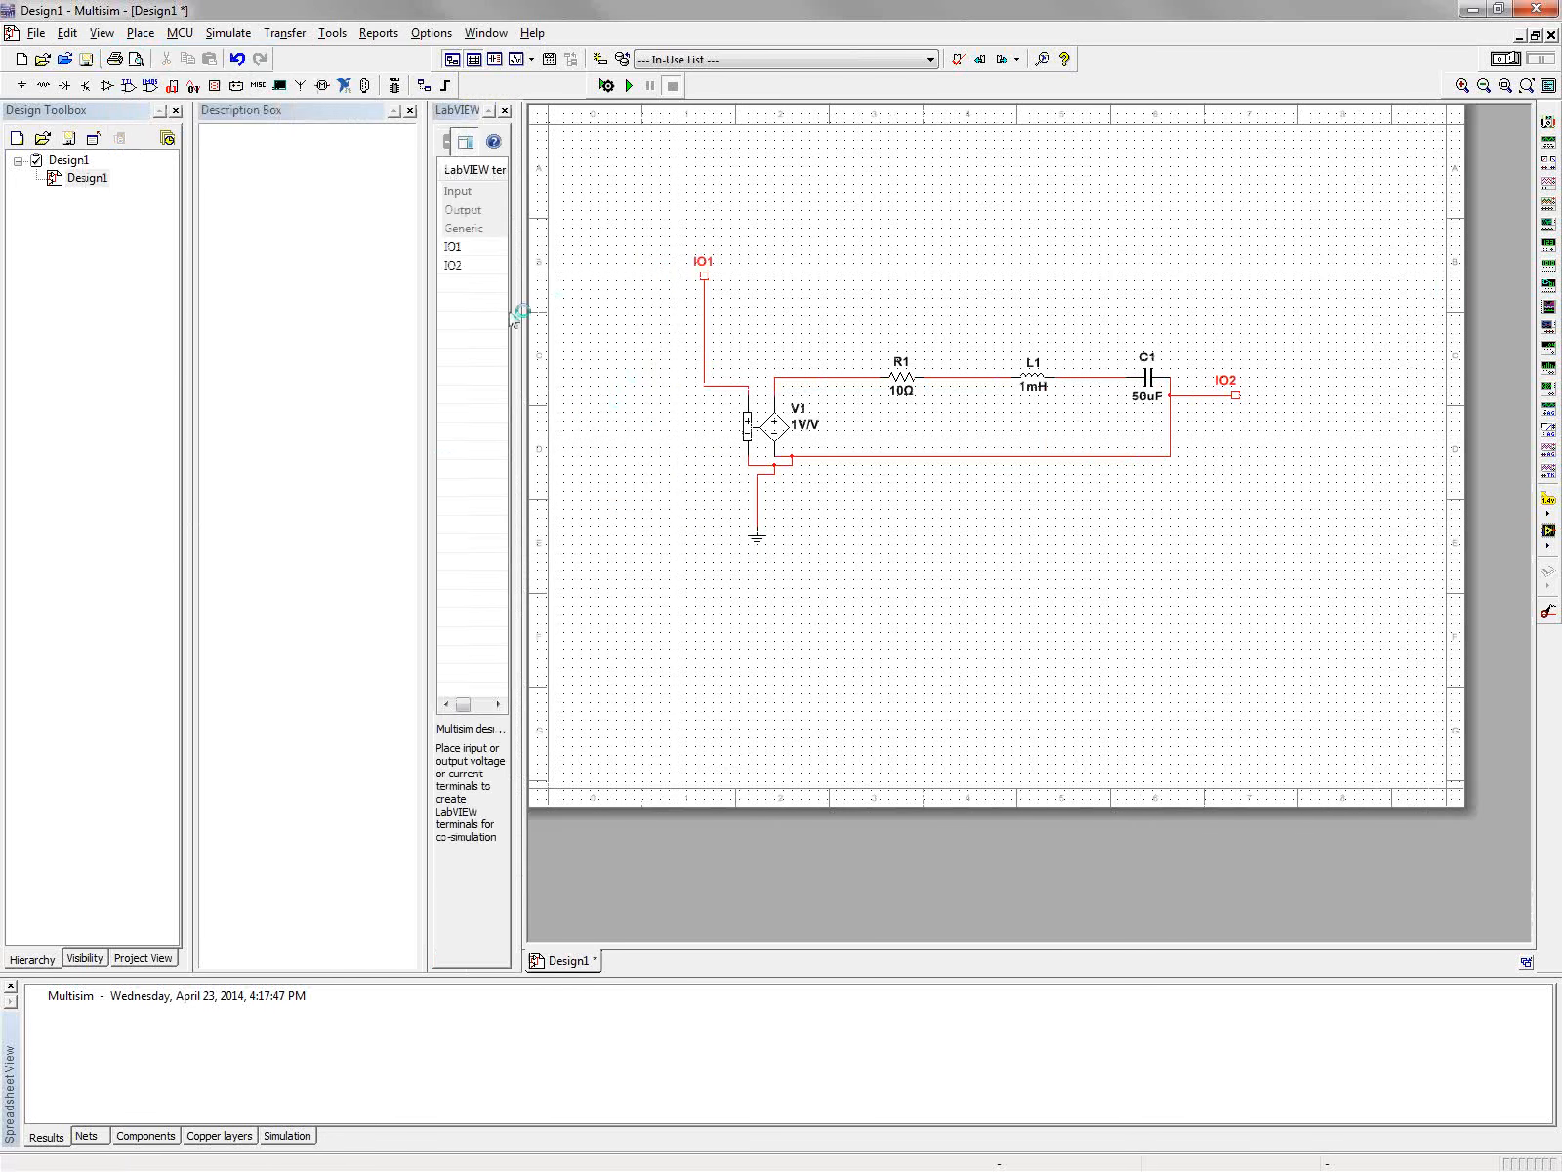
left_click_drag(518, 307, 806, 313)
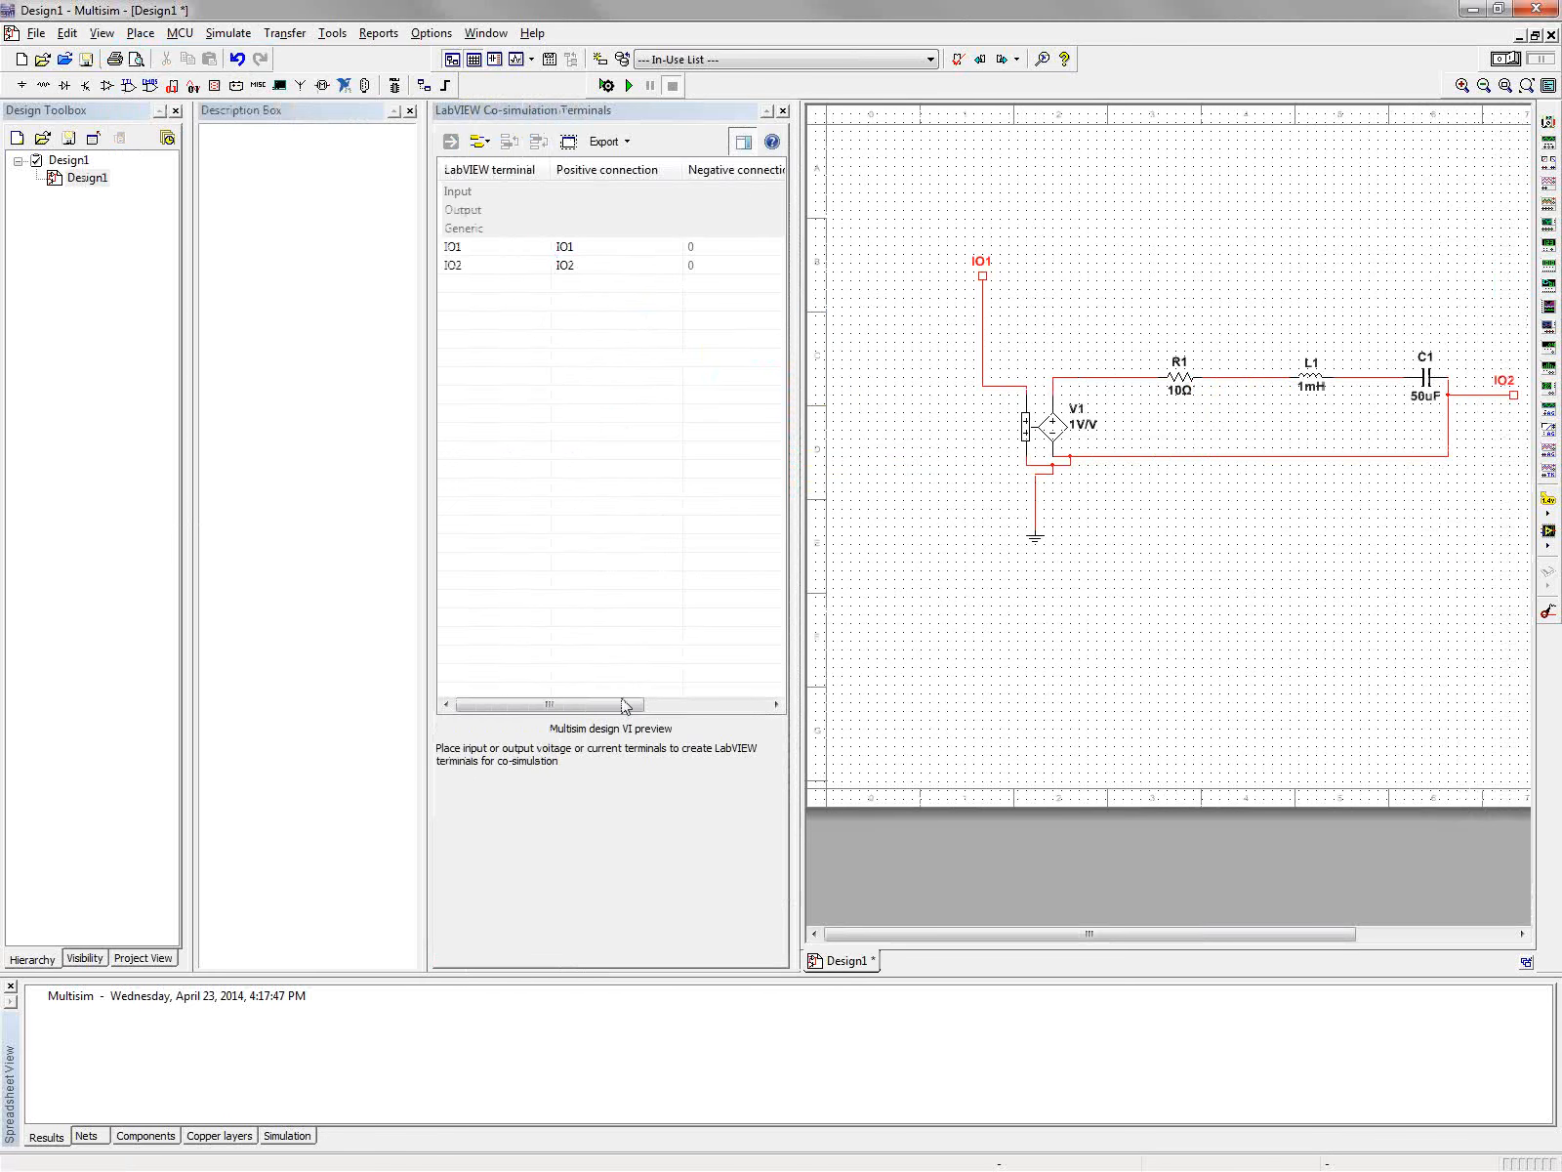
left_click_drag(630, 704, 518, 703)
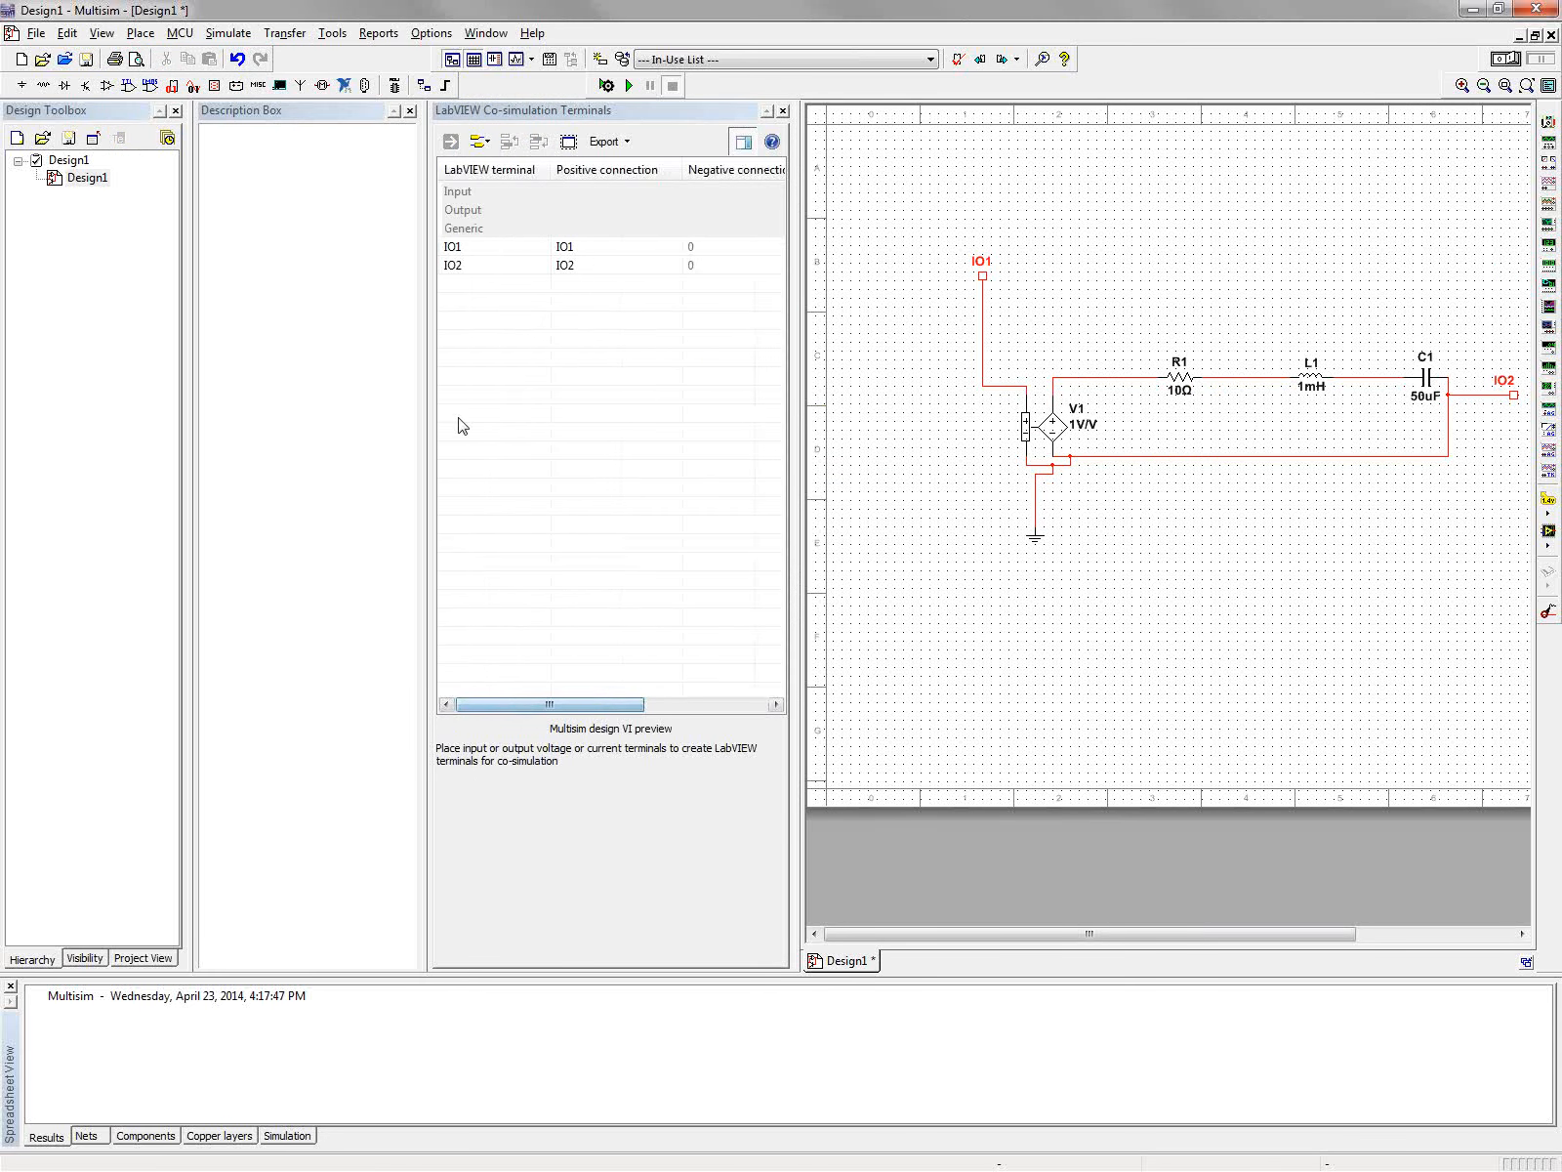
Rename the LabVIEW terminal of connector IO1 as voltagein.
left_click(464, 251)
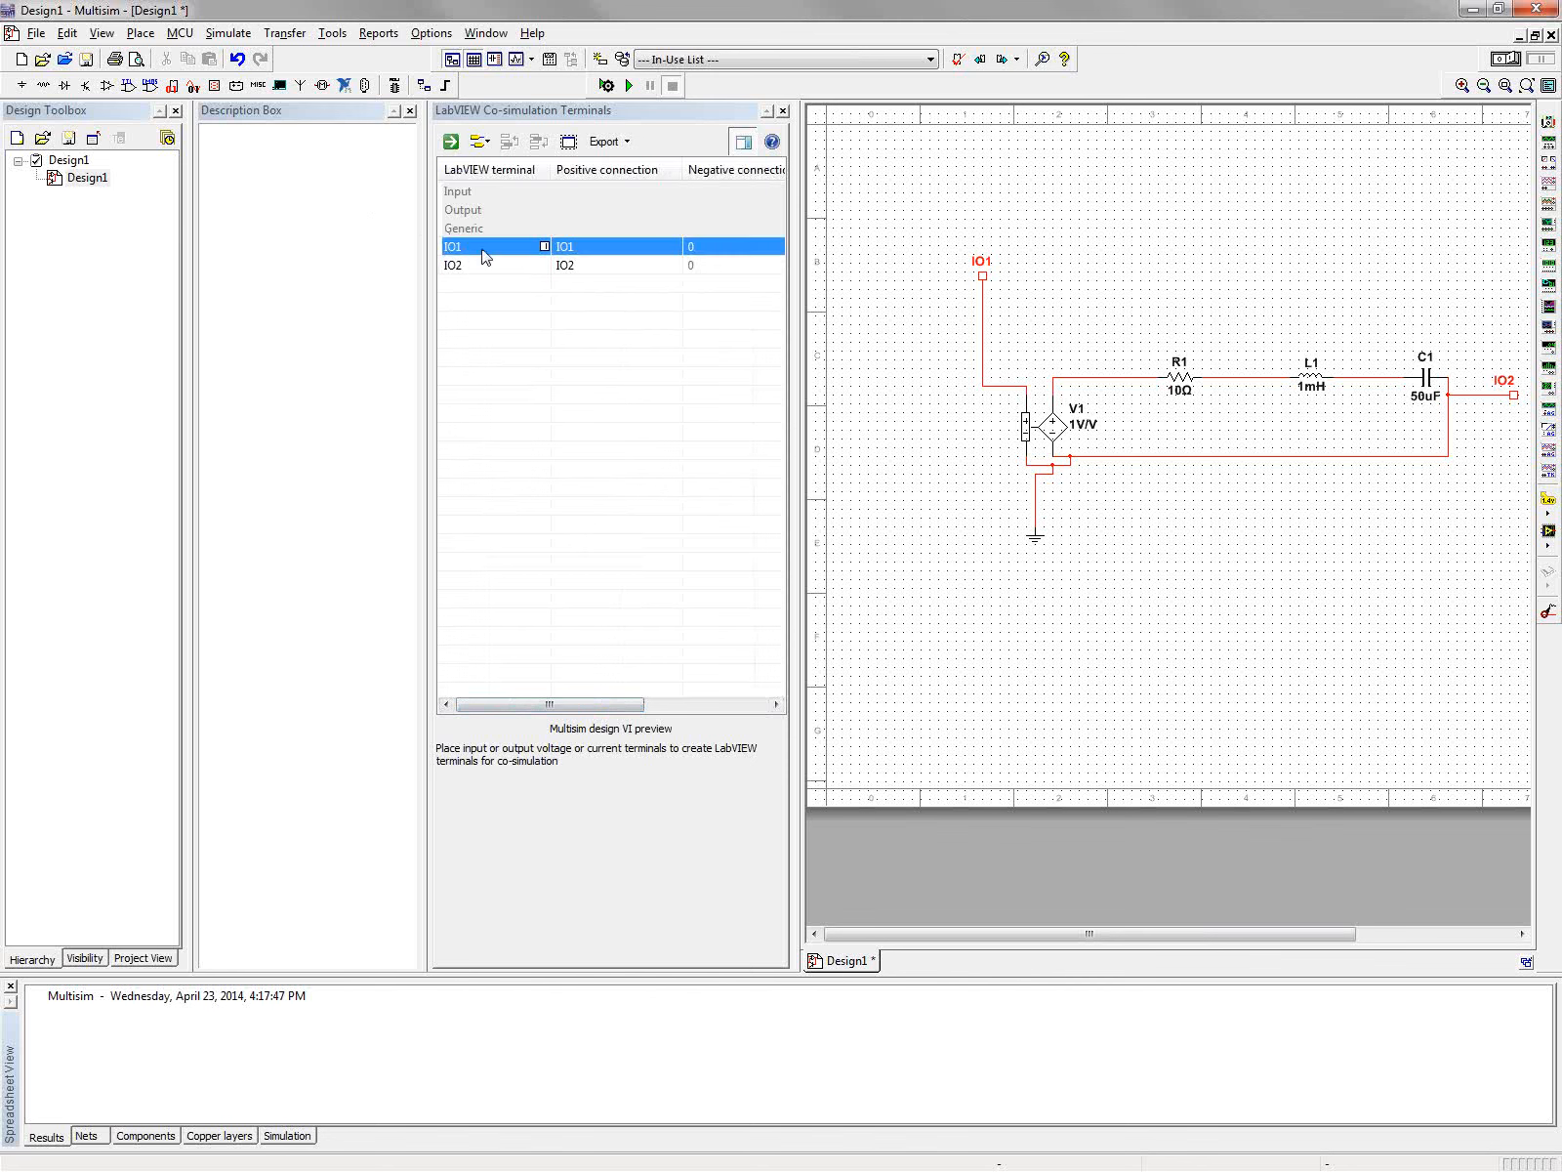
left_click(490, 245)
left_click_drag(477, 248, 418, 236)
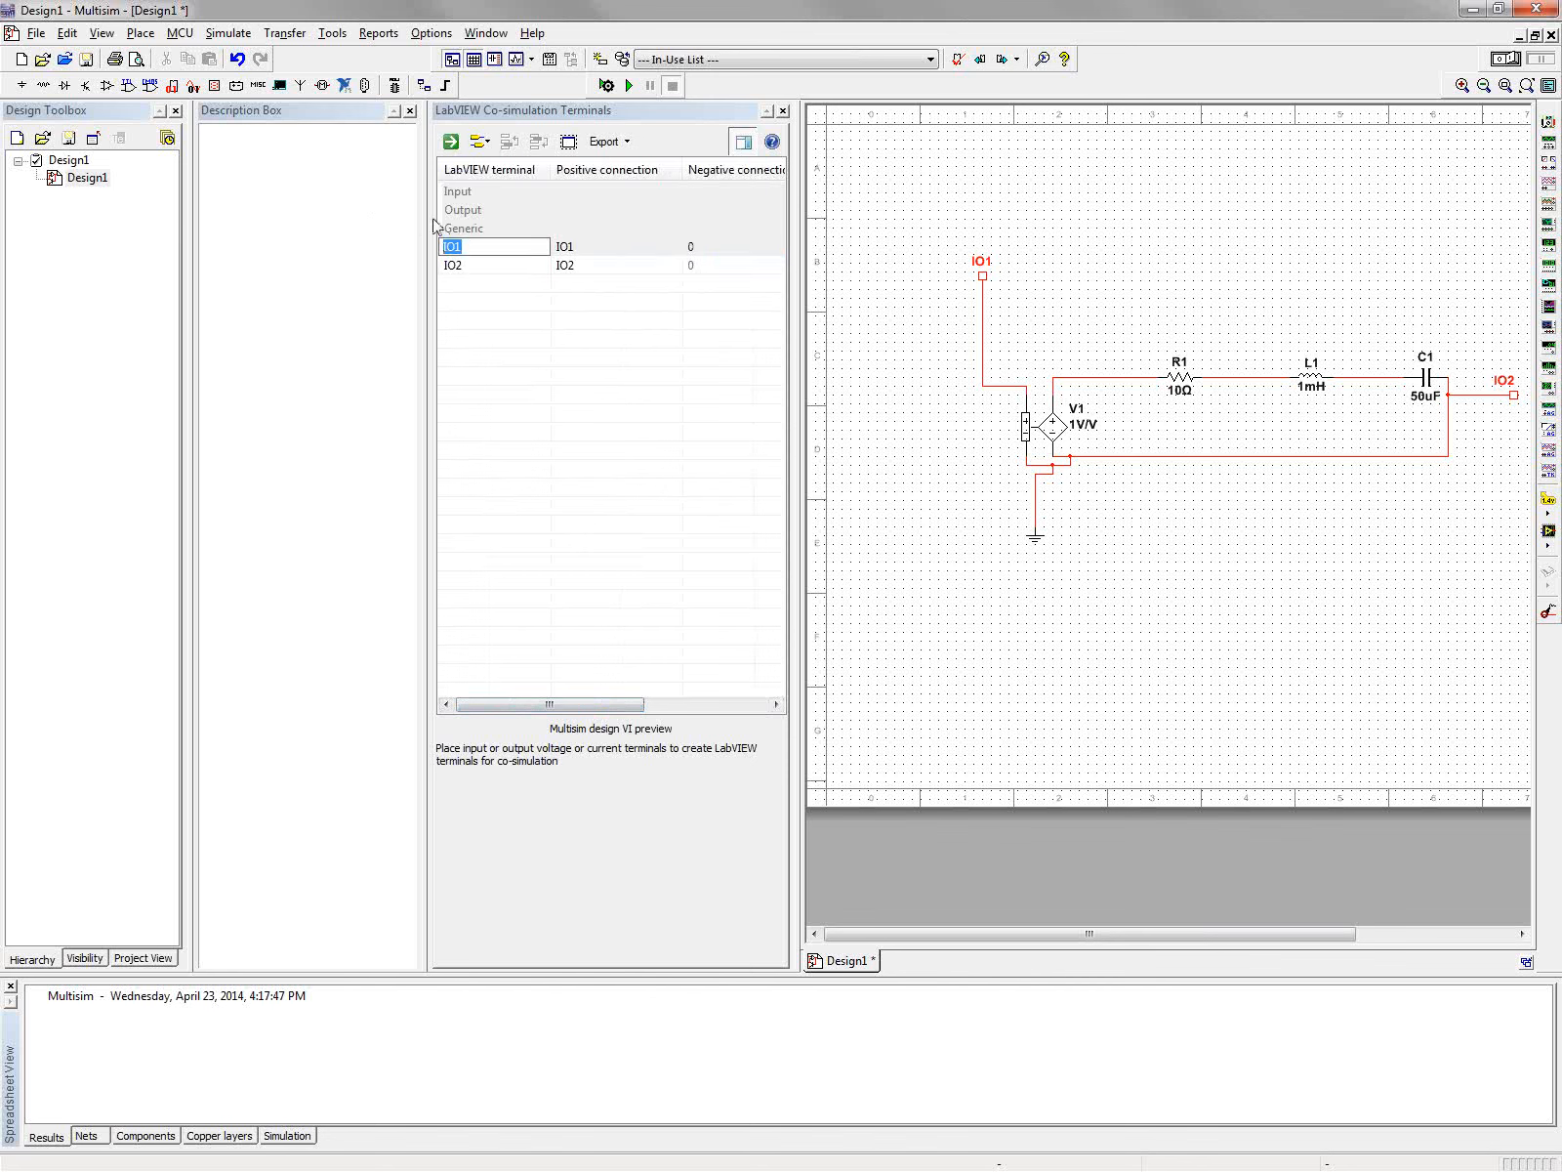
key("BackSpace")
key("Return")
Set the direction of the voltagein terminal to Input.
left_click_drag(585, 704, 730, 717)
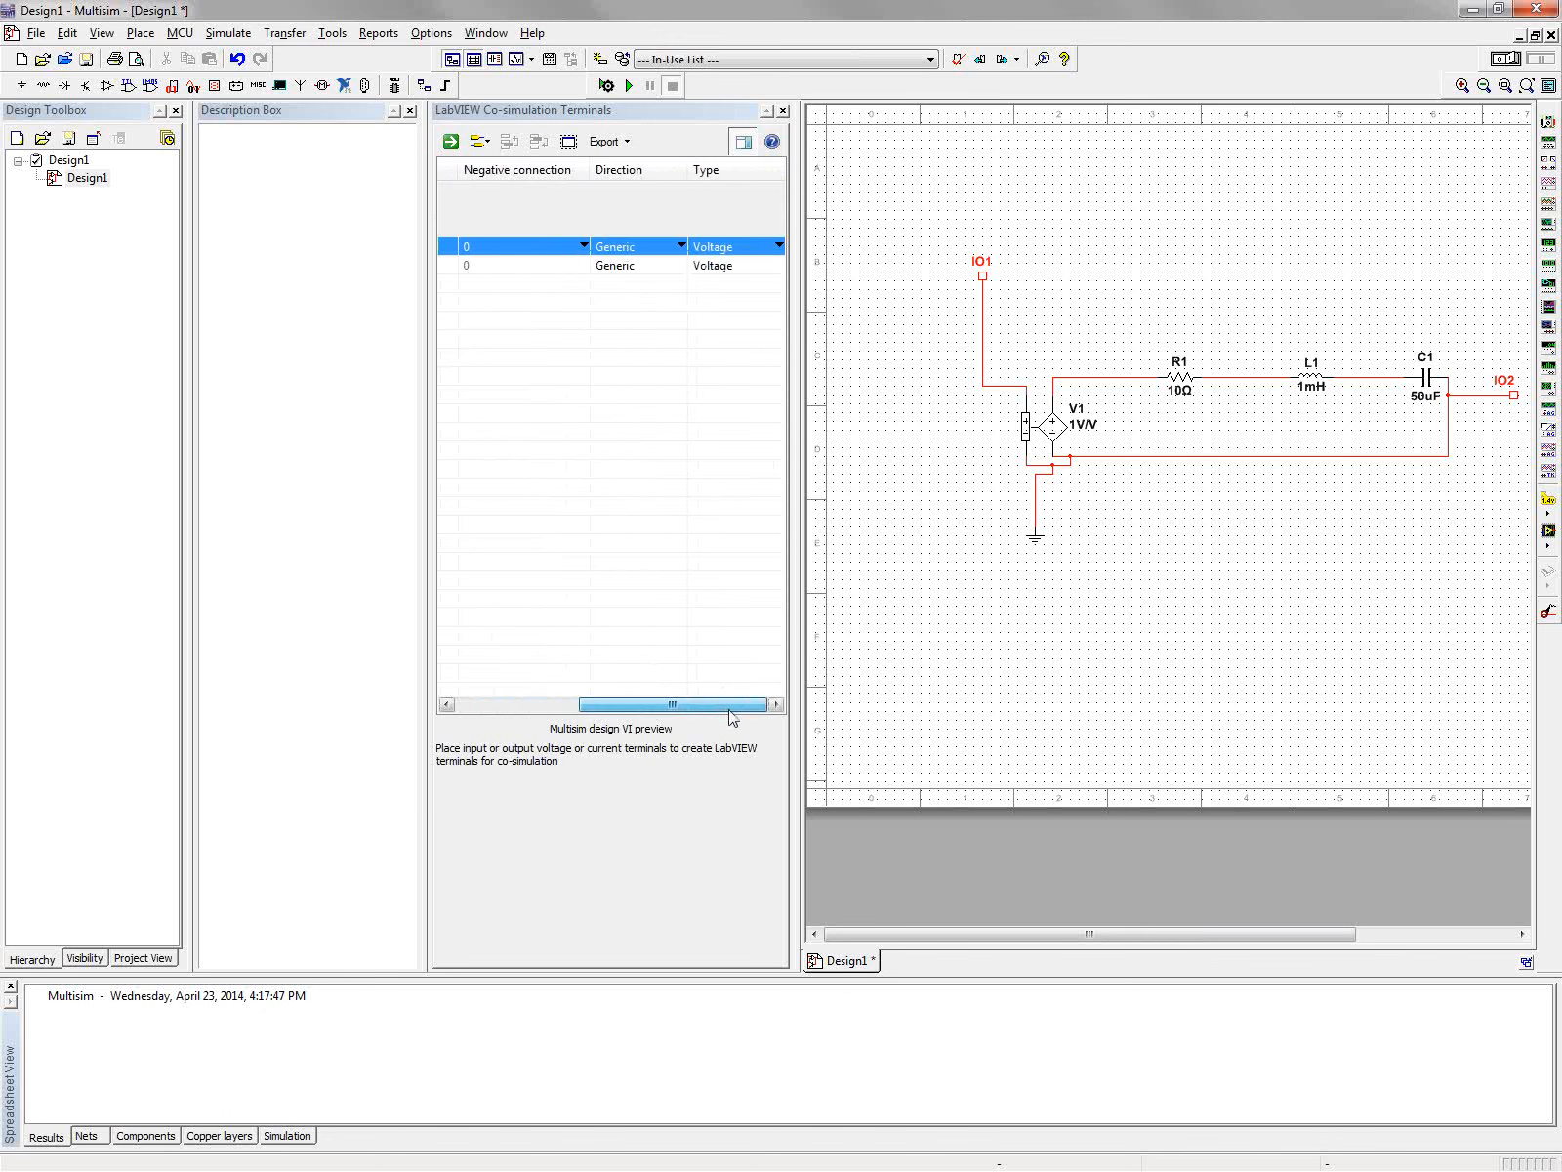
left_click(674, 248)
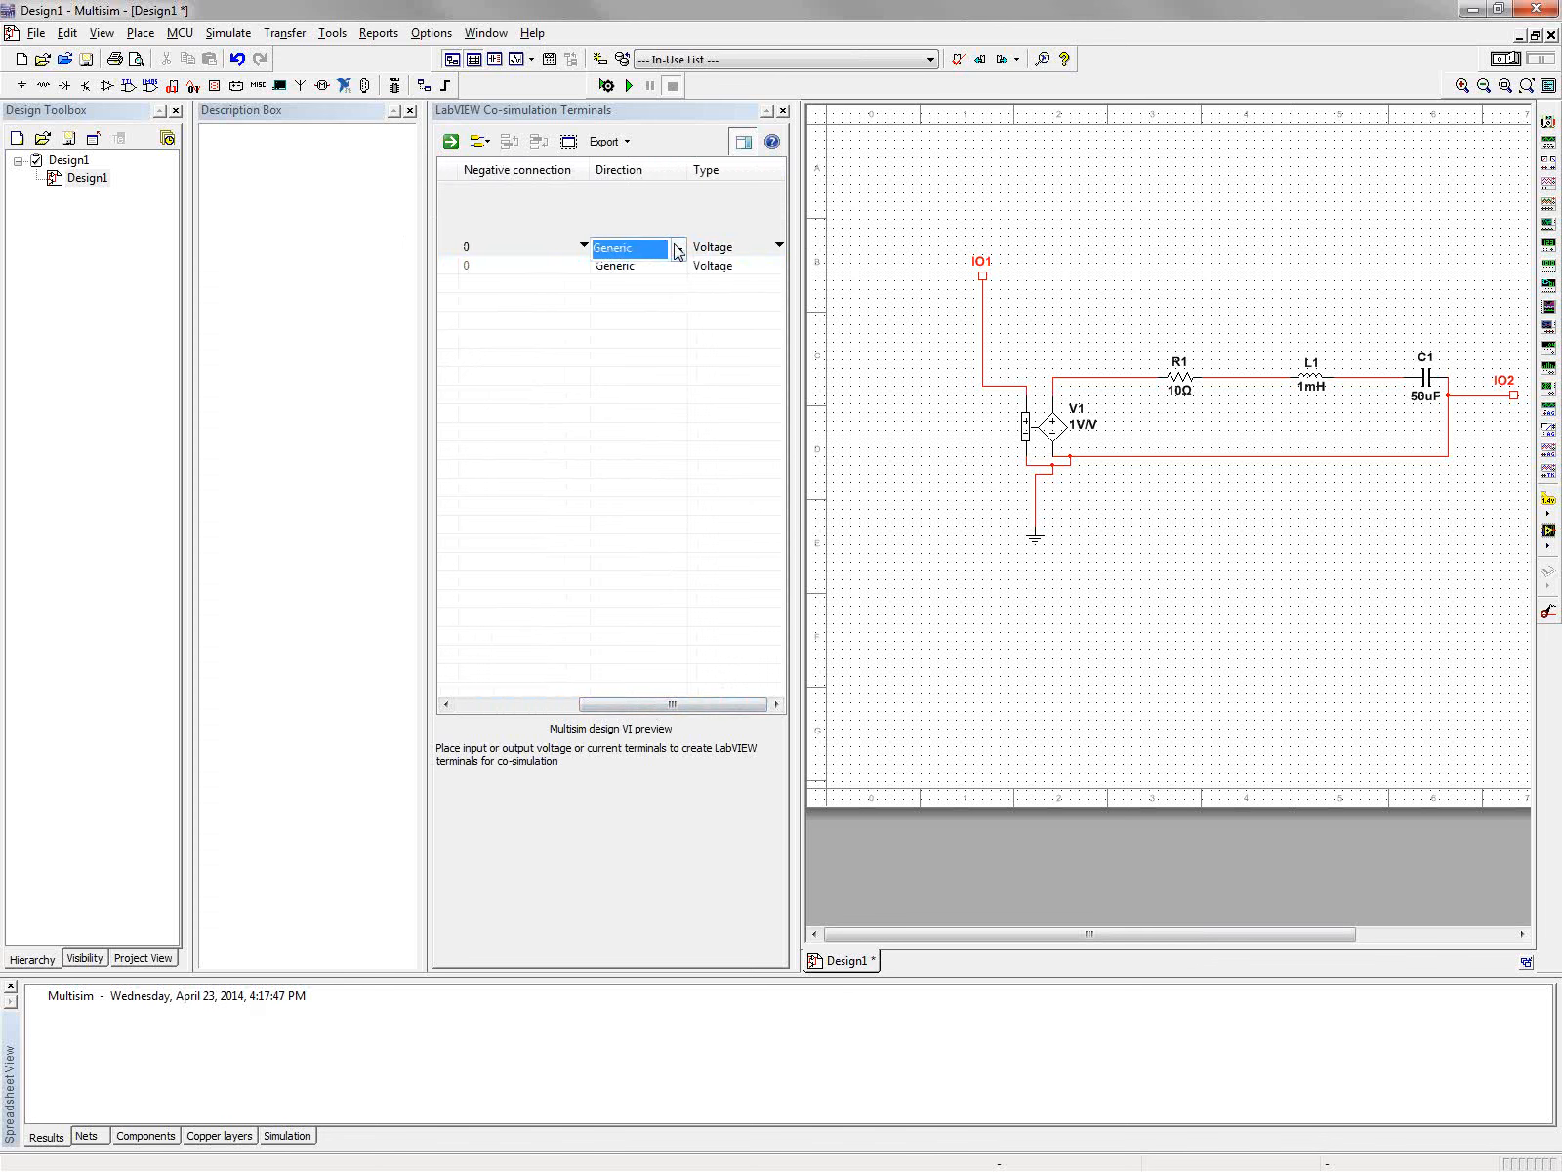
left_click(677, 248)
left_click(670, 281)
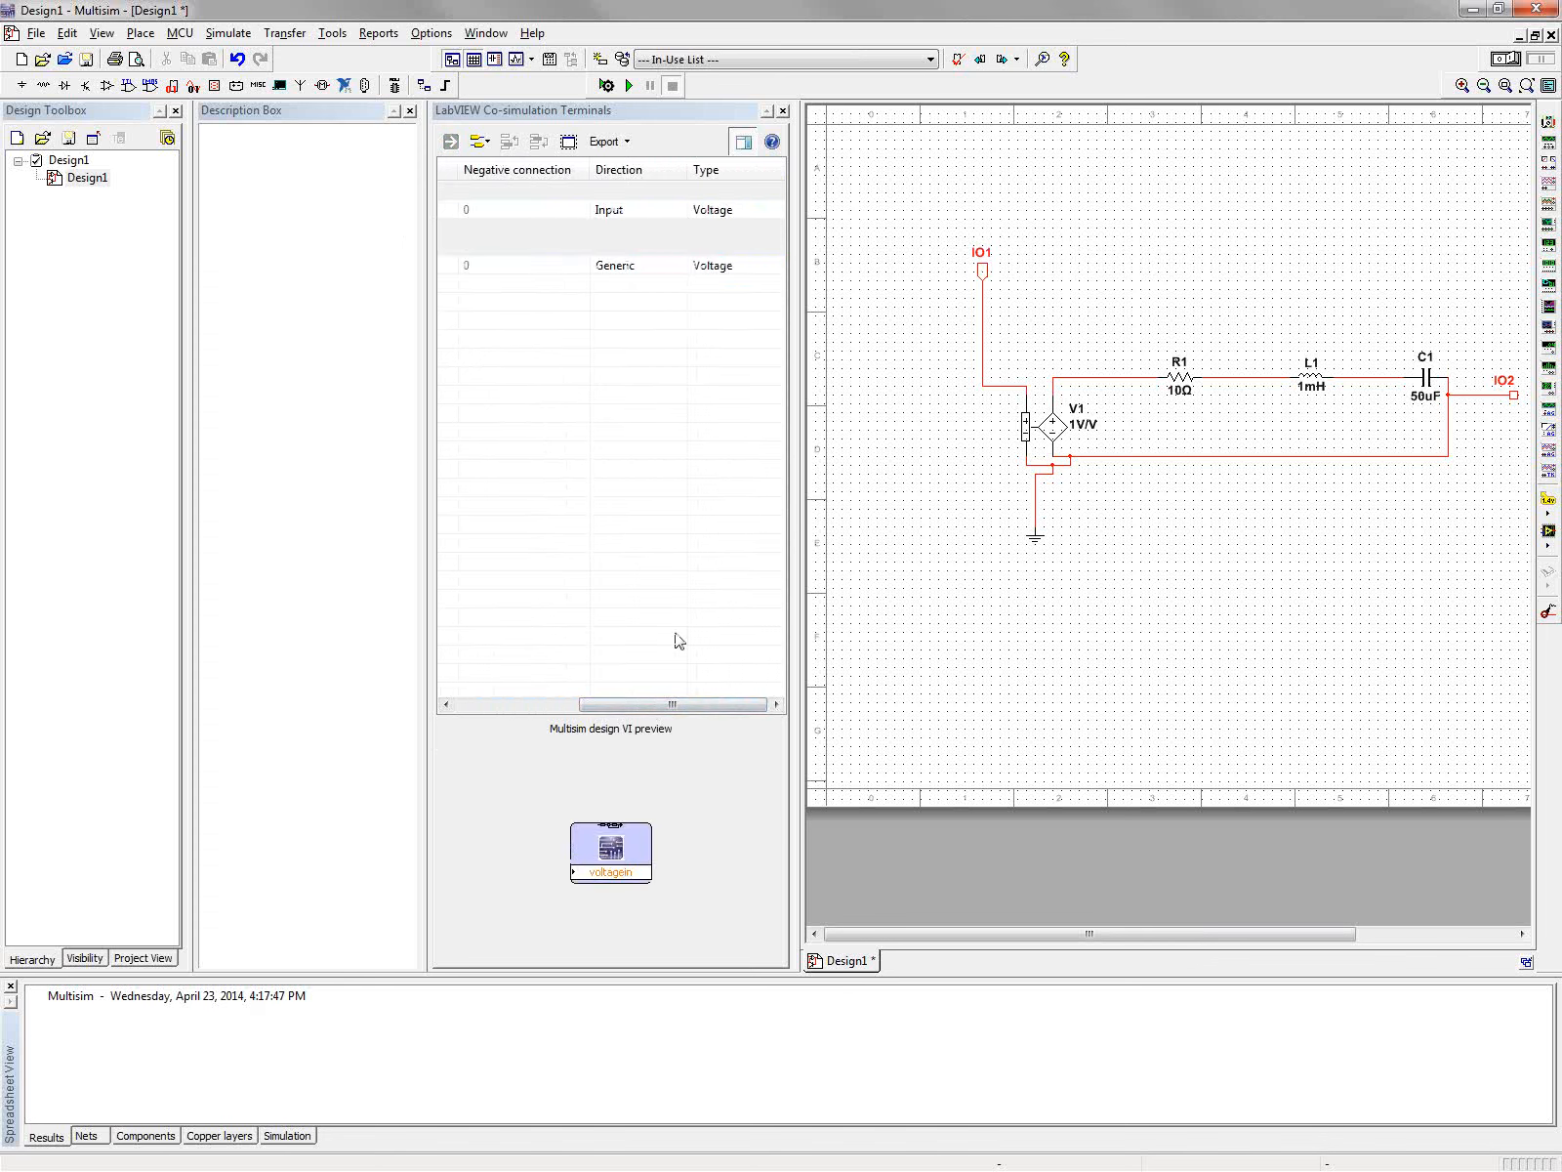
Rename the LabVIEW terminal of connector IO2 as voltageout.
left_click_drag(705, 704, 486, 653)
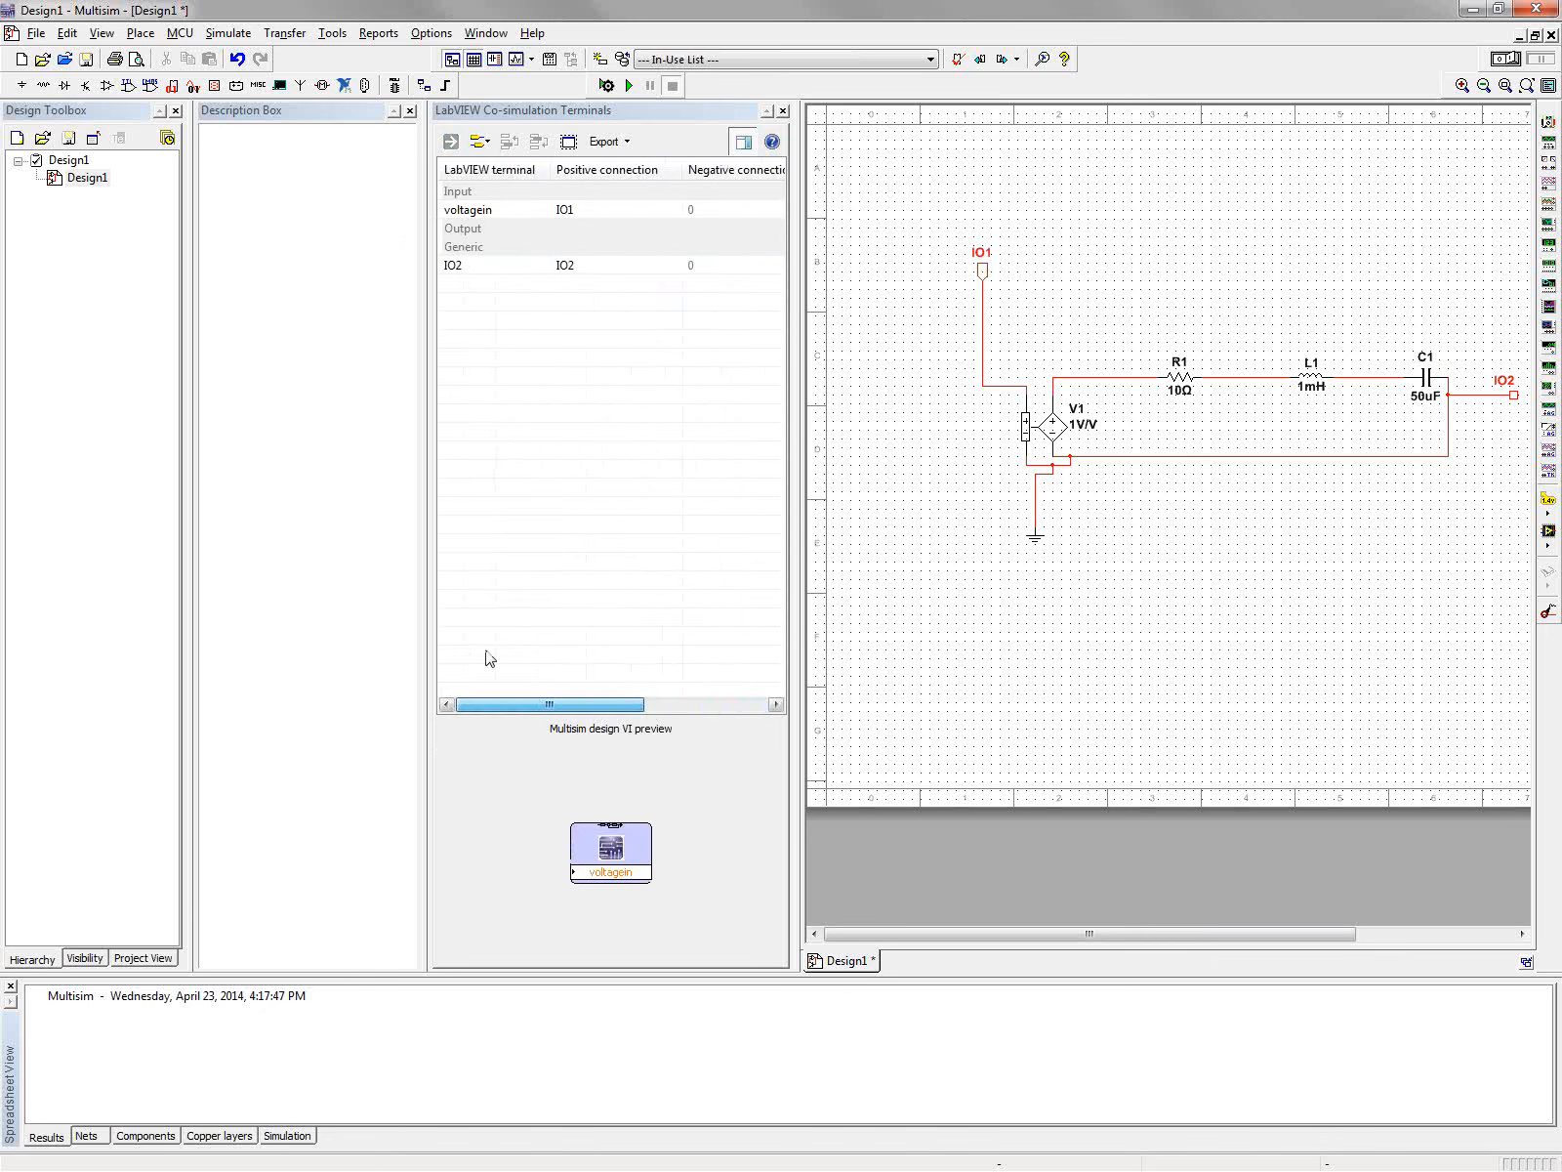
left_click(465, 264)
left_click(451, 261)
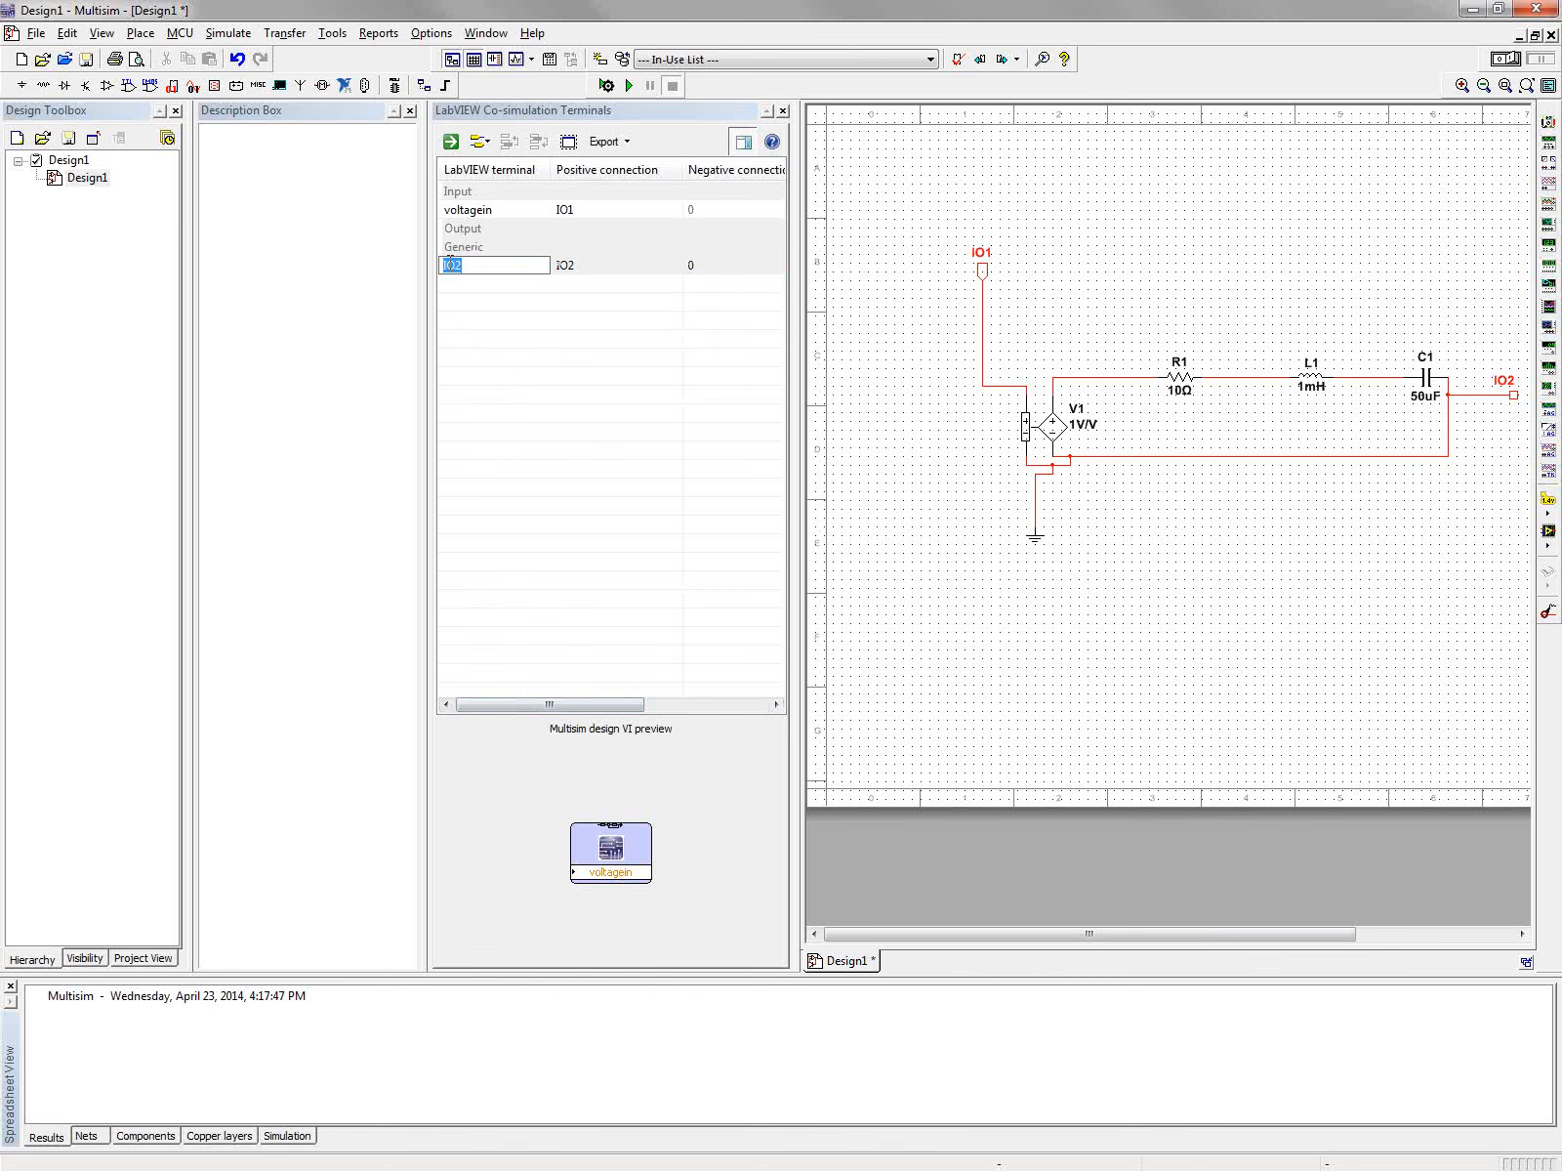
type("voltageout")
Set the direction of the voltageout terminal to Output.
left_click_drag(591, 703, 730, 715)
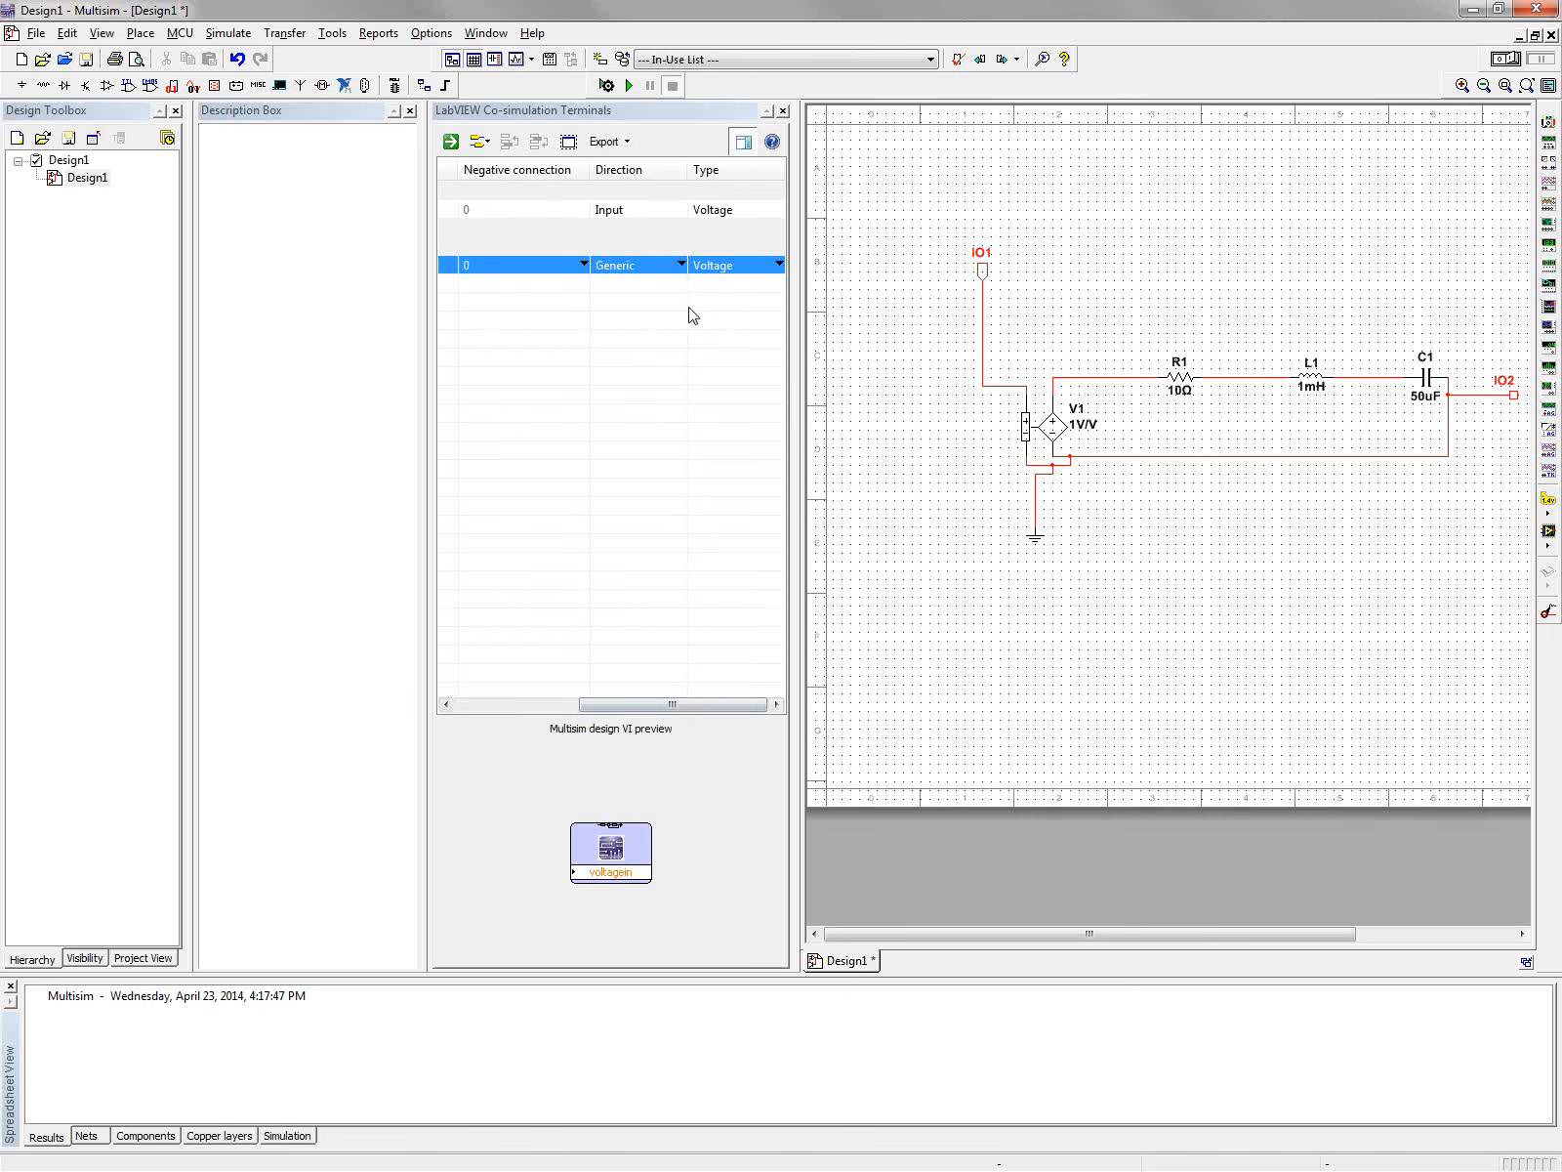
left_click(676, 268)
left_click(676, 268)
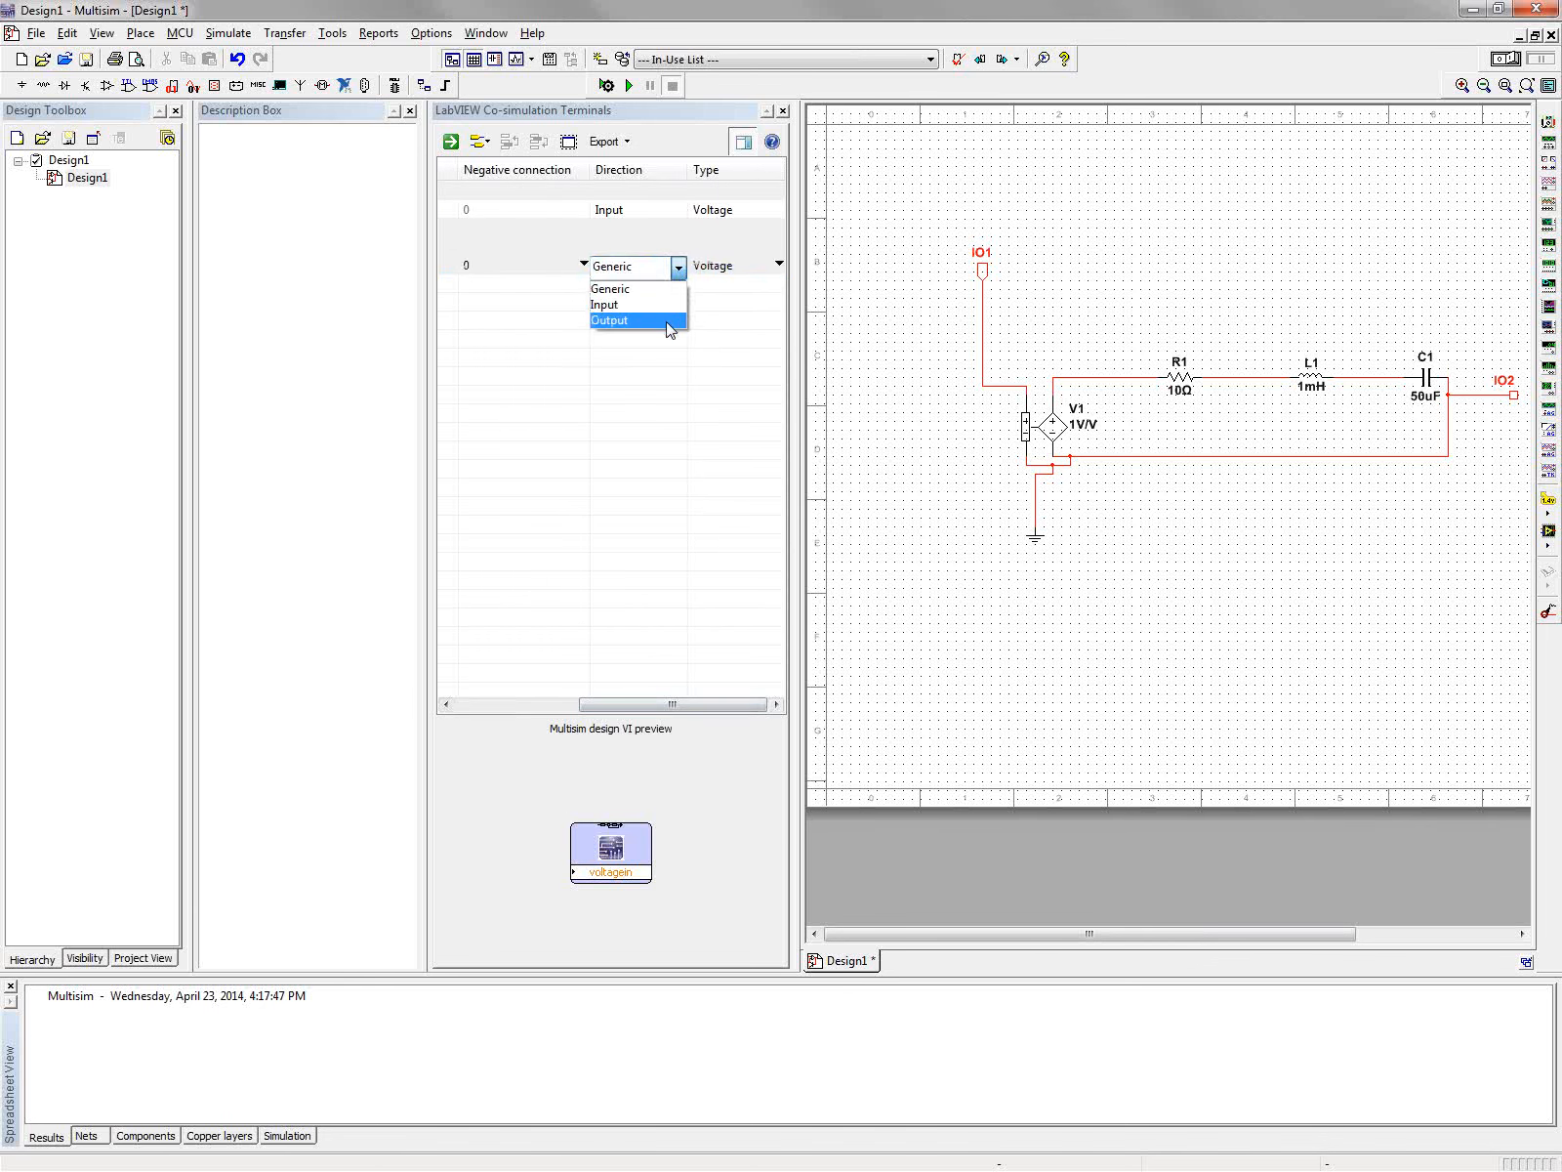
left_click(669, 325)
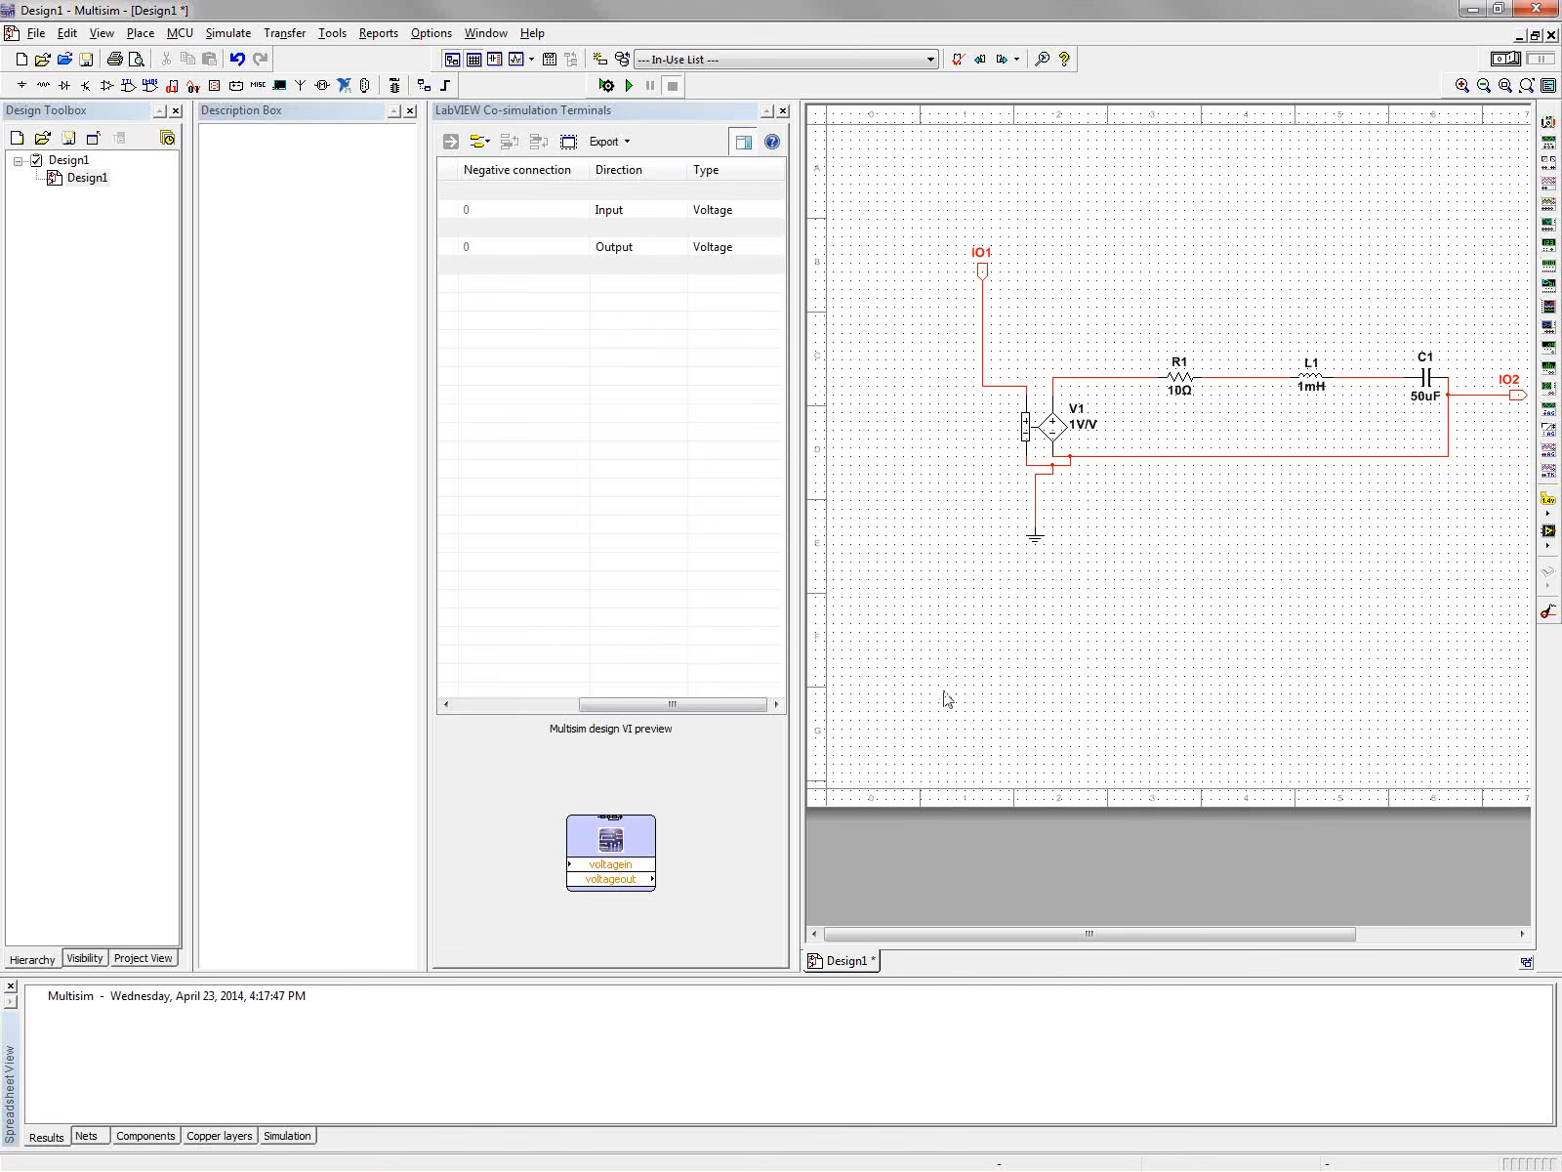
left_click_drag(602, 715, 479, 715)
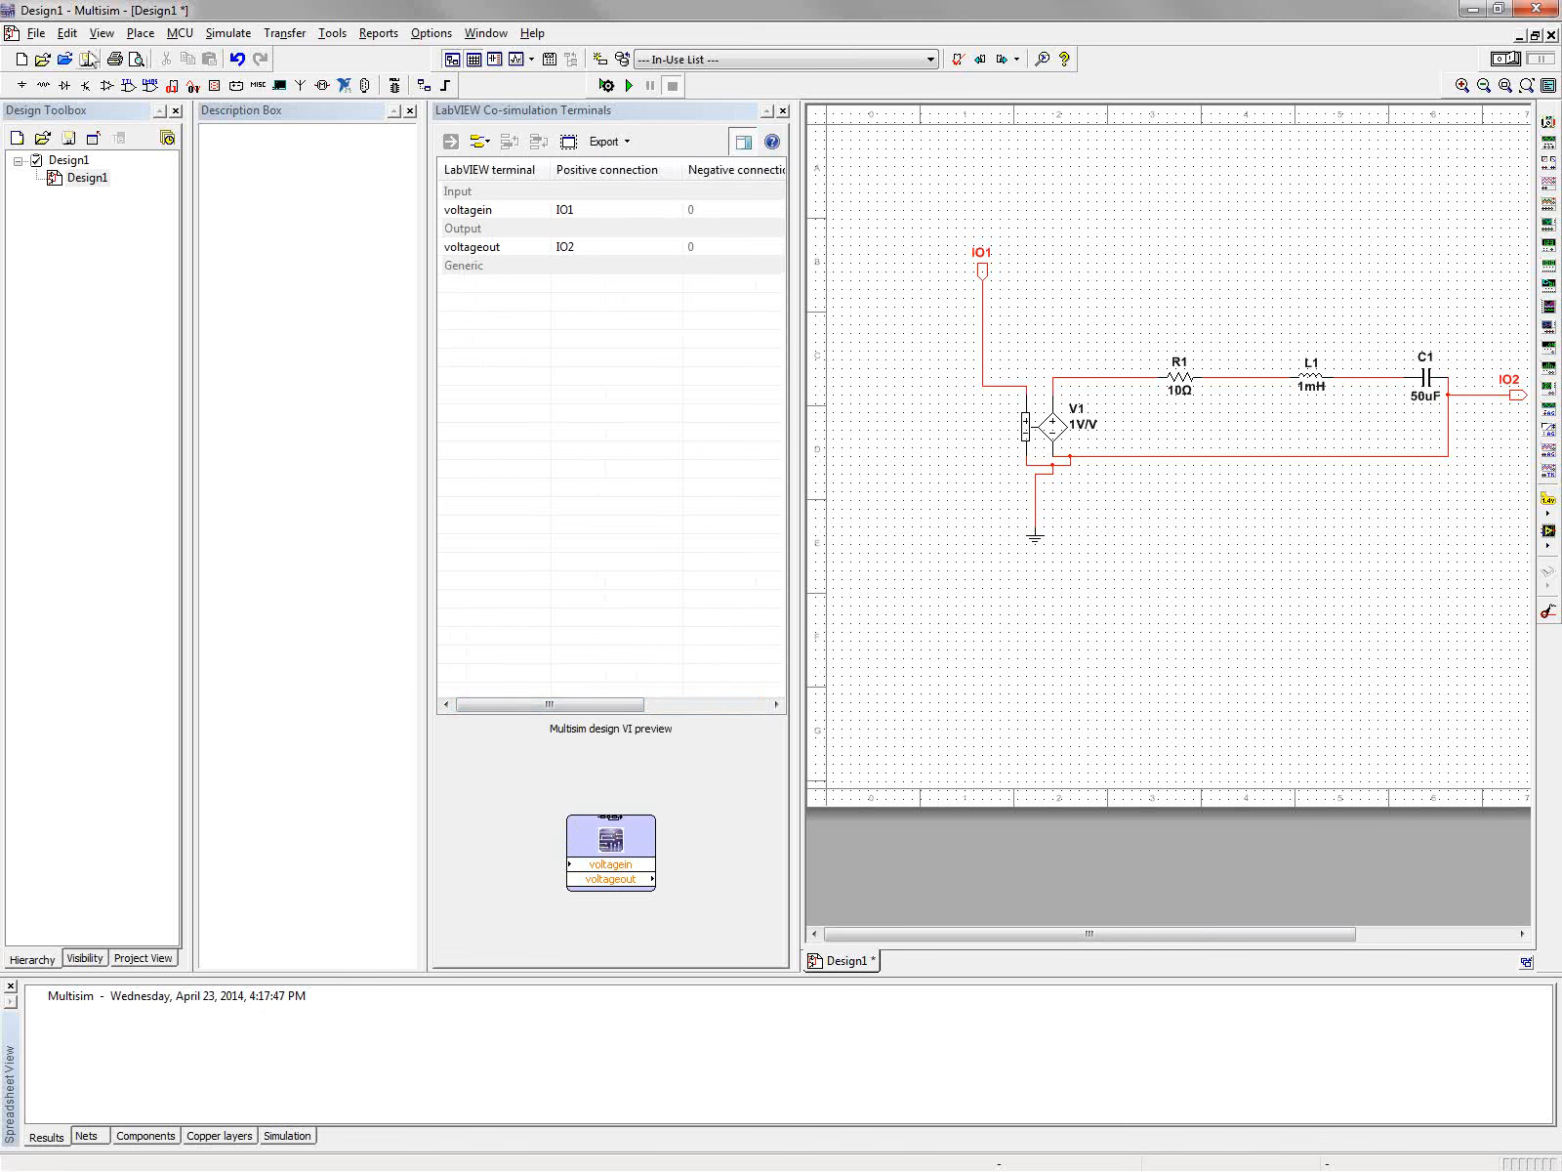
Save the design to the Desktop as Design1.ms13, replacing the existing file.
left_click(39, 35)
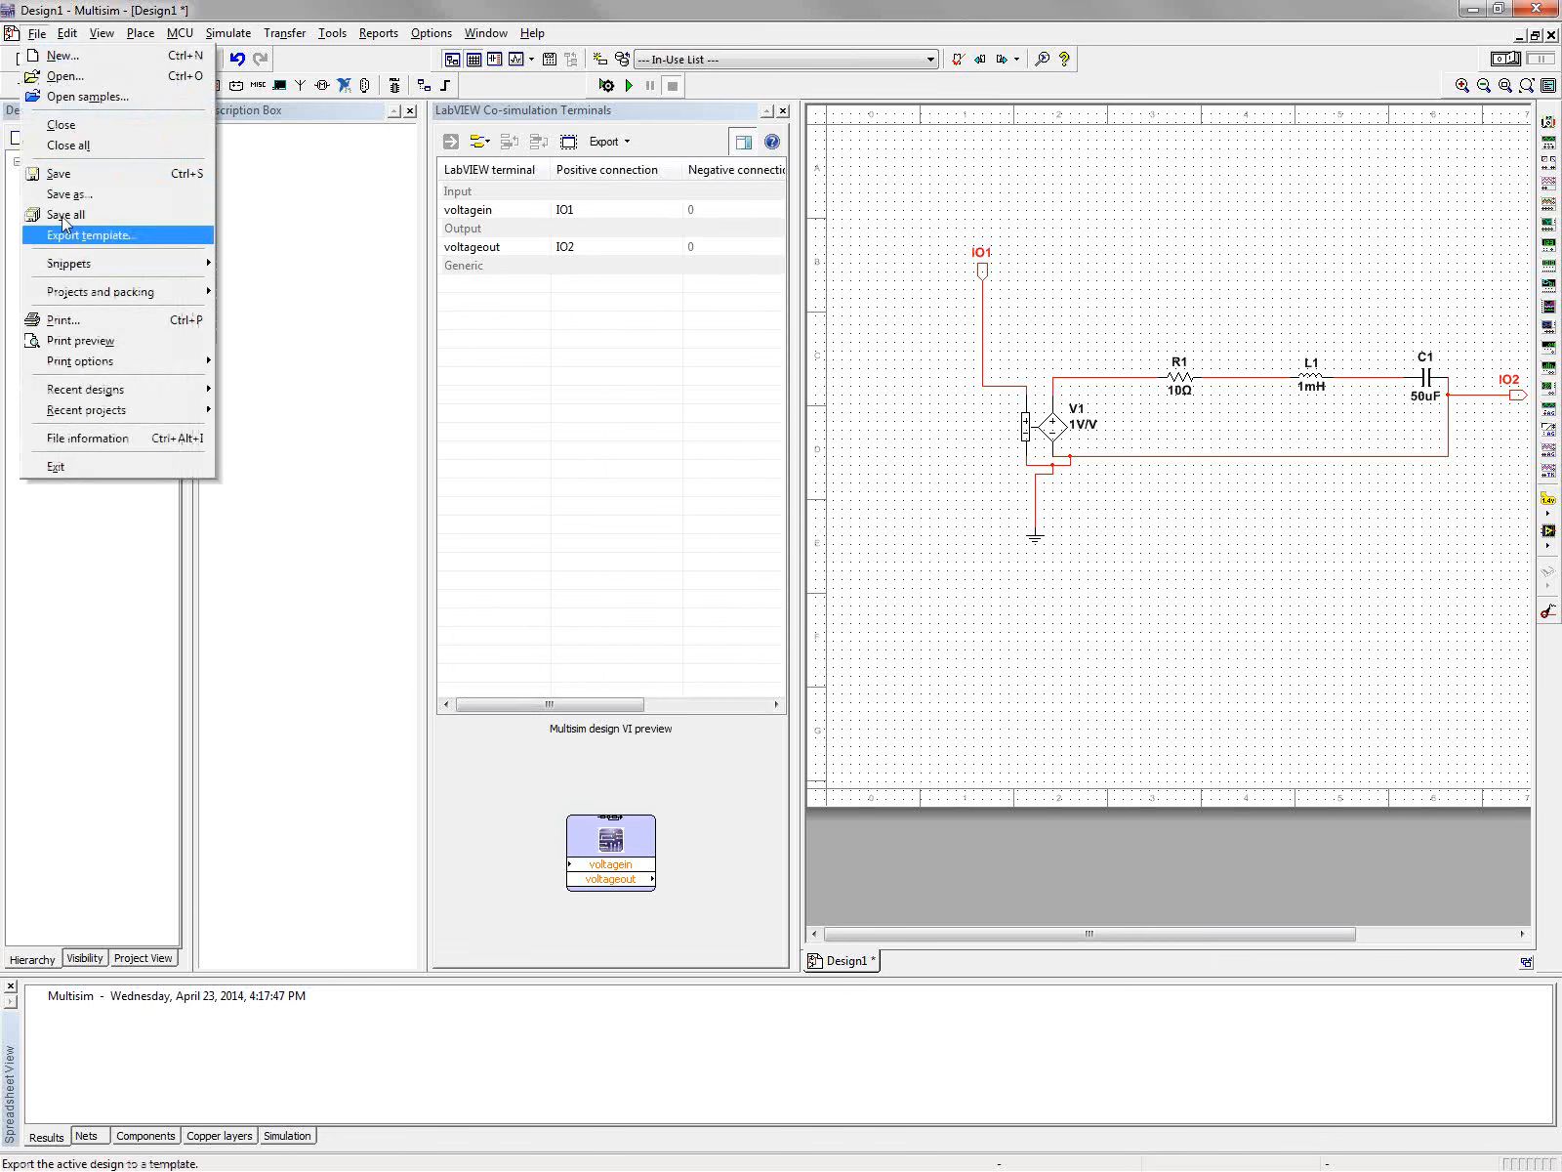
left_click(64, 176)
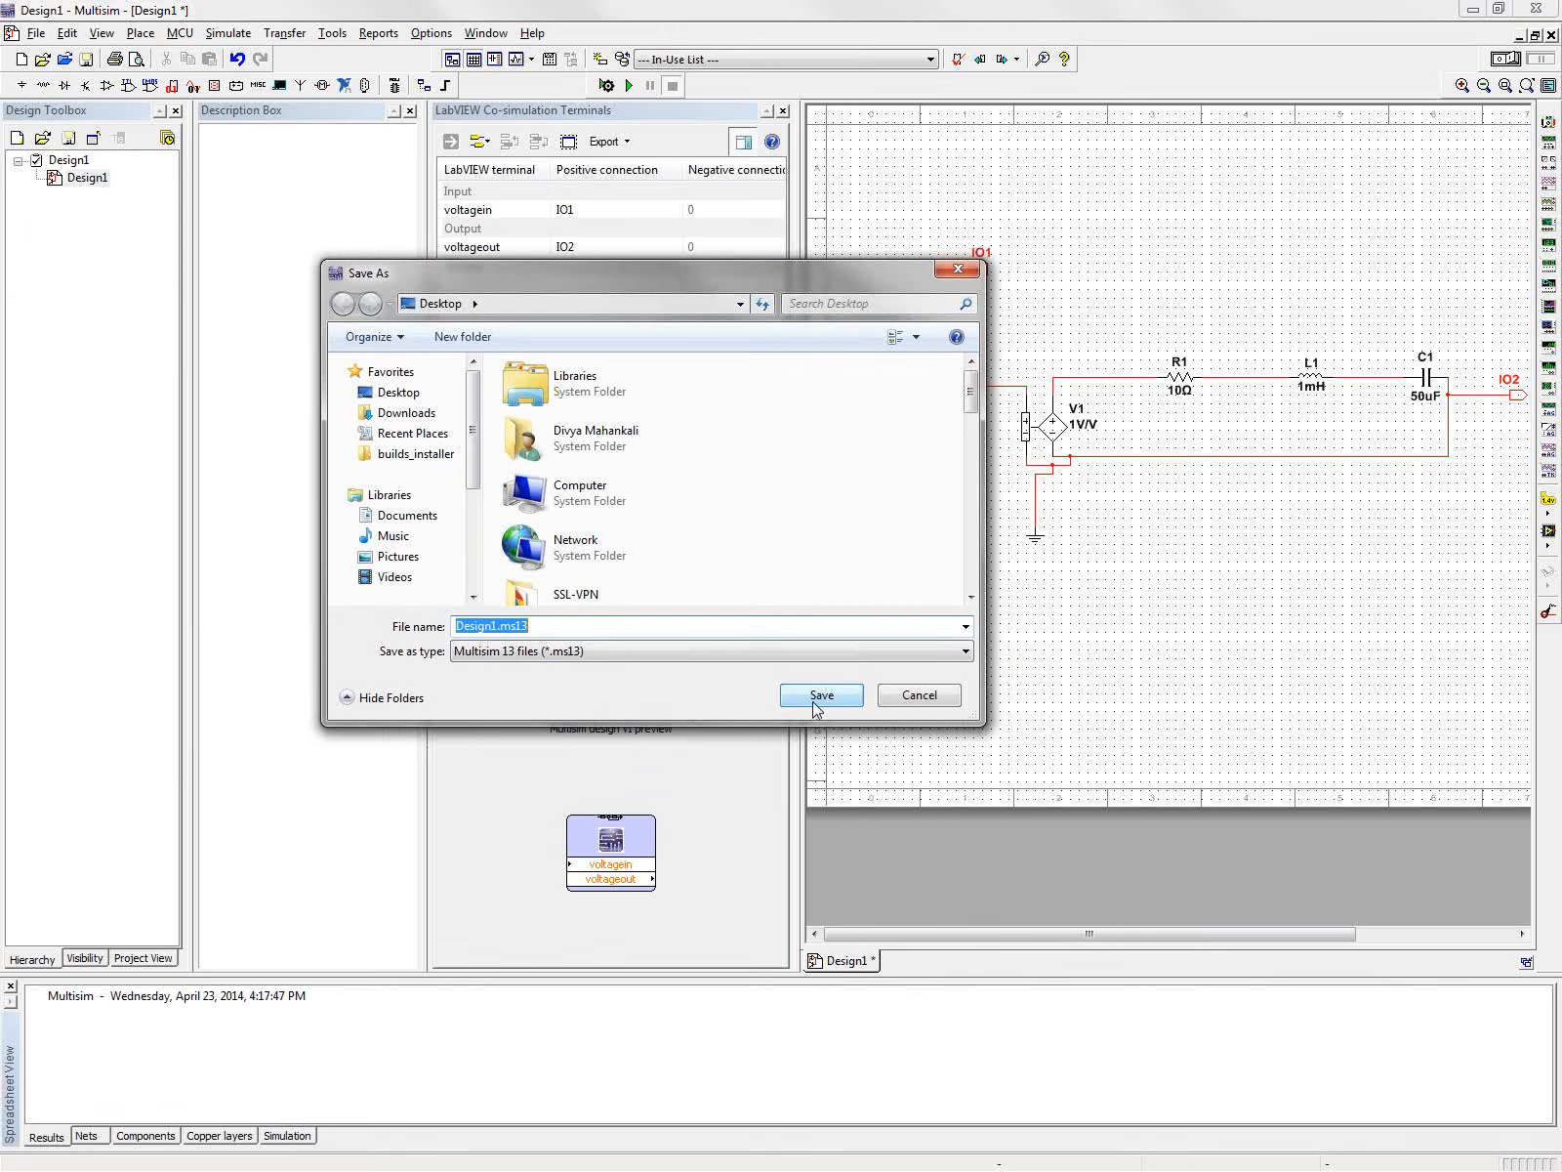
left_click(813, 698)
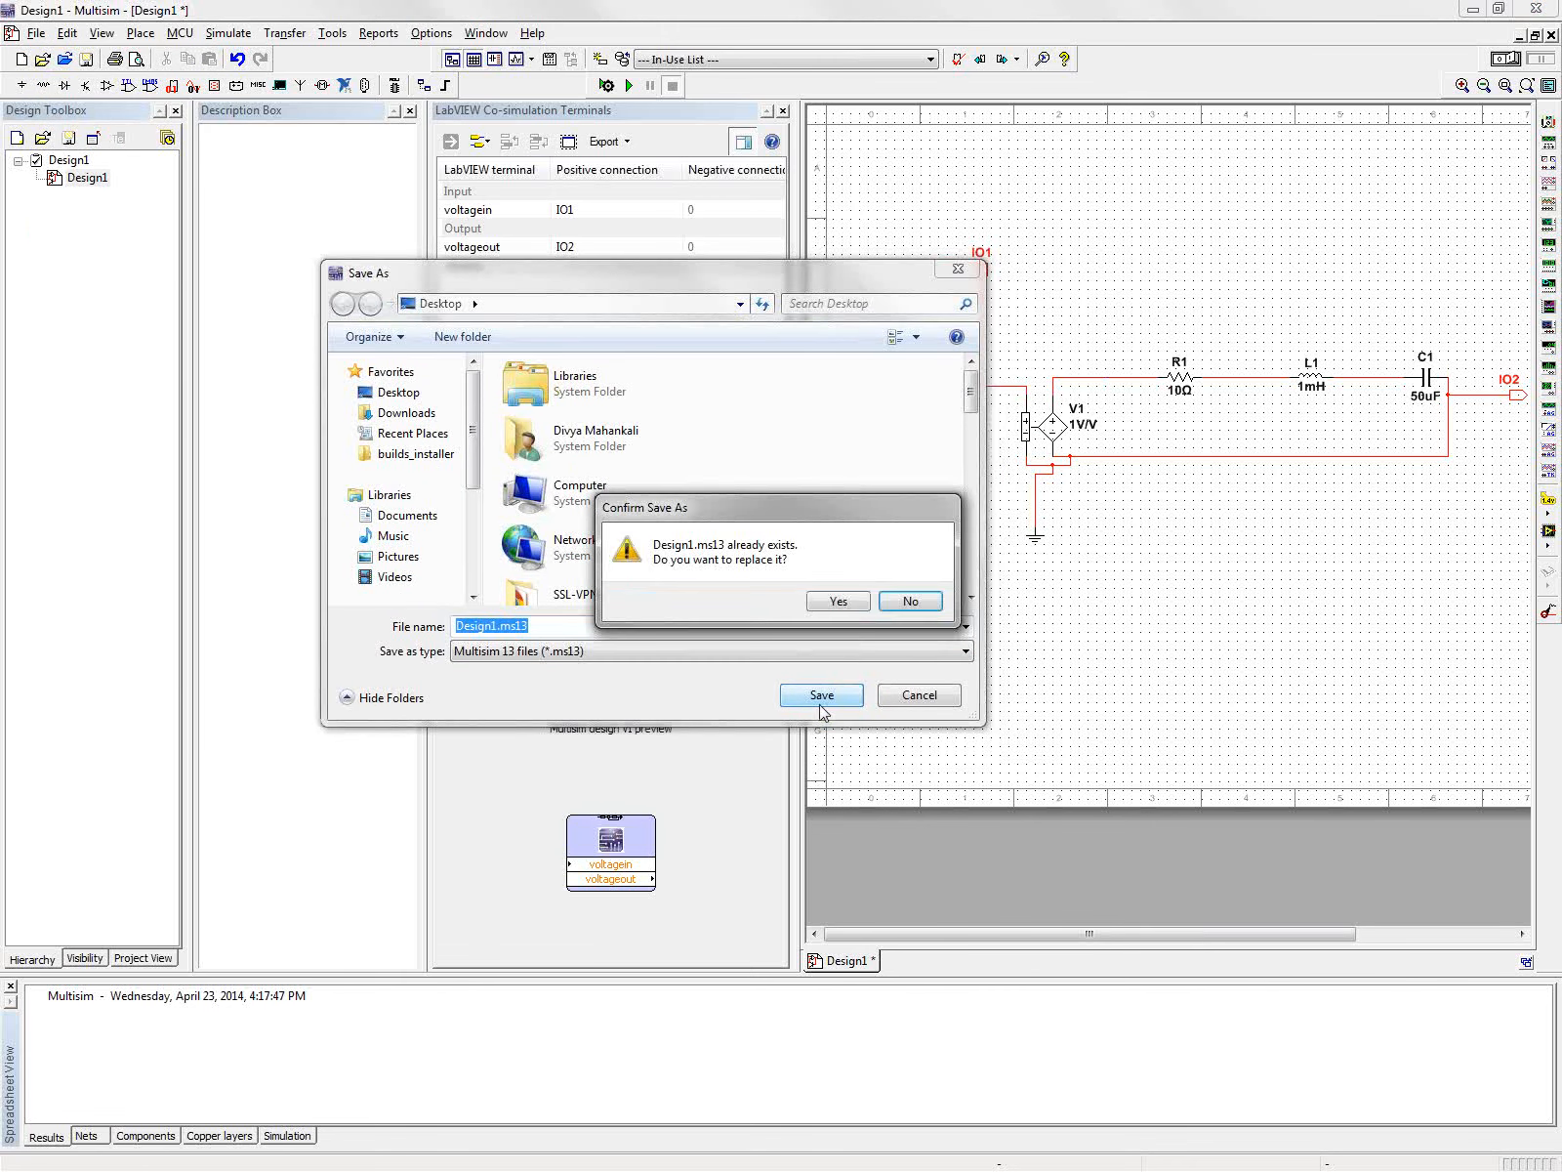
left_click(846, 609)
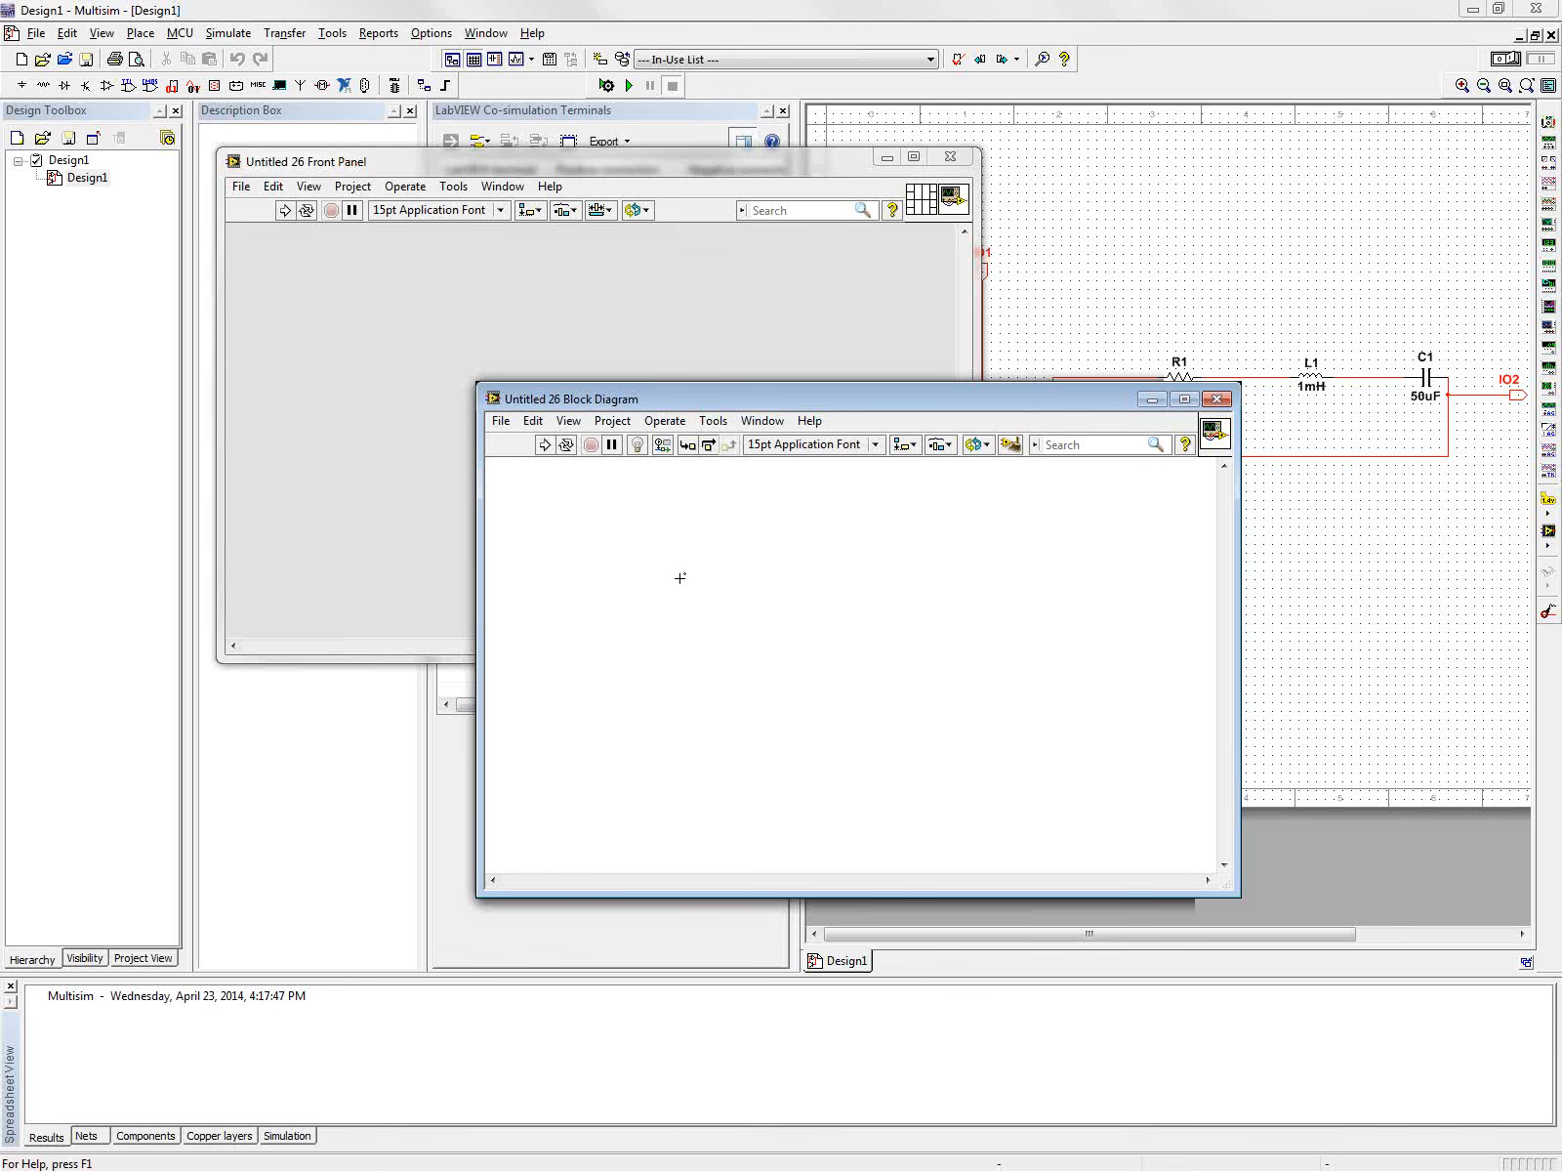
Place a Control & Simulation Loop in the middle of the empty block diagram, leaving room inside for several blocks.
right_click(681, 578)
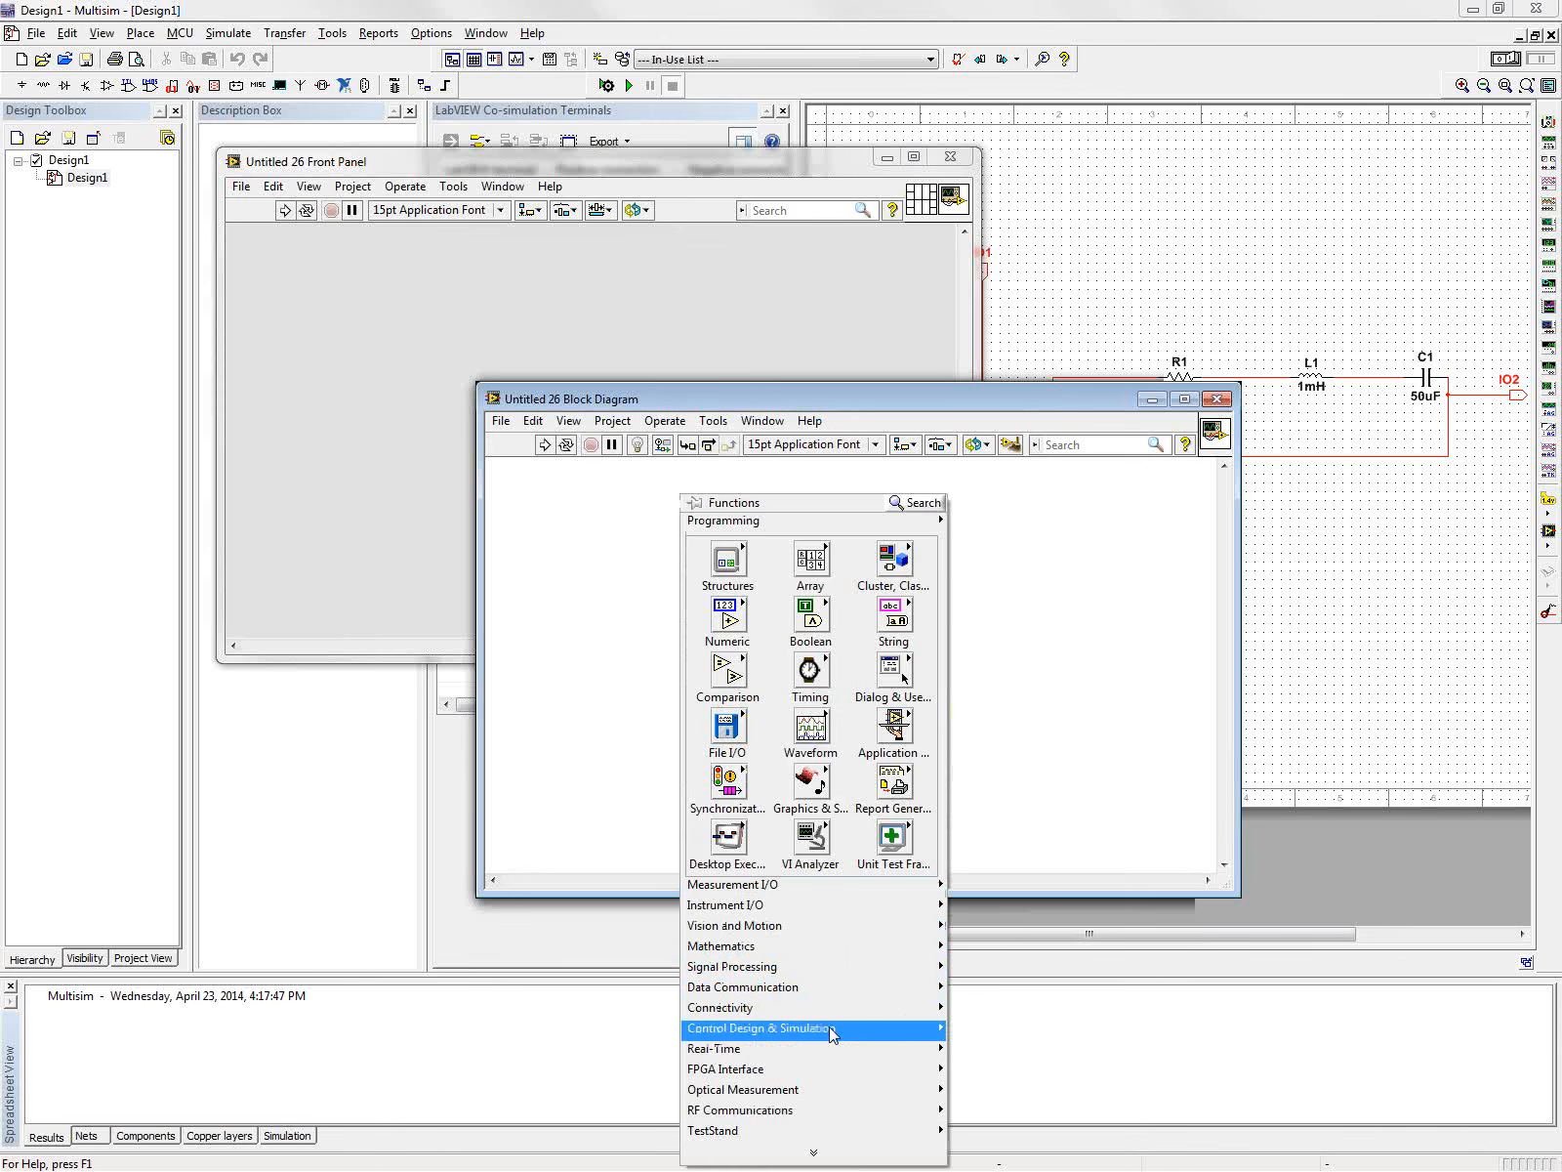
mouse_move(831, 1033)
left_click(960, 1020)
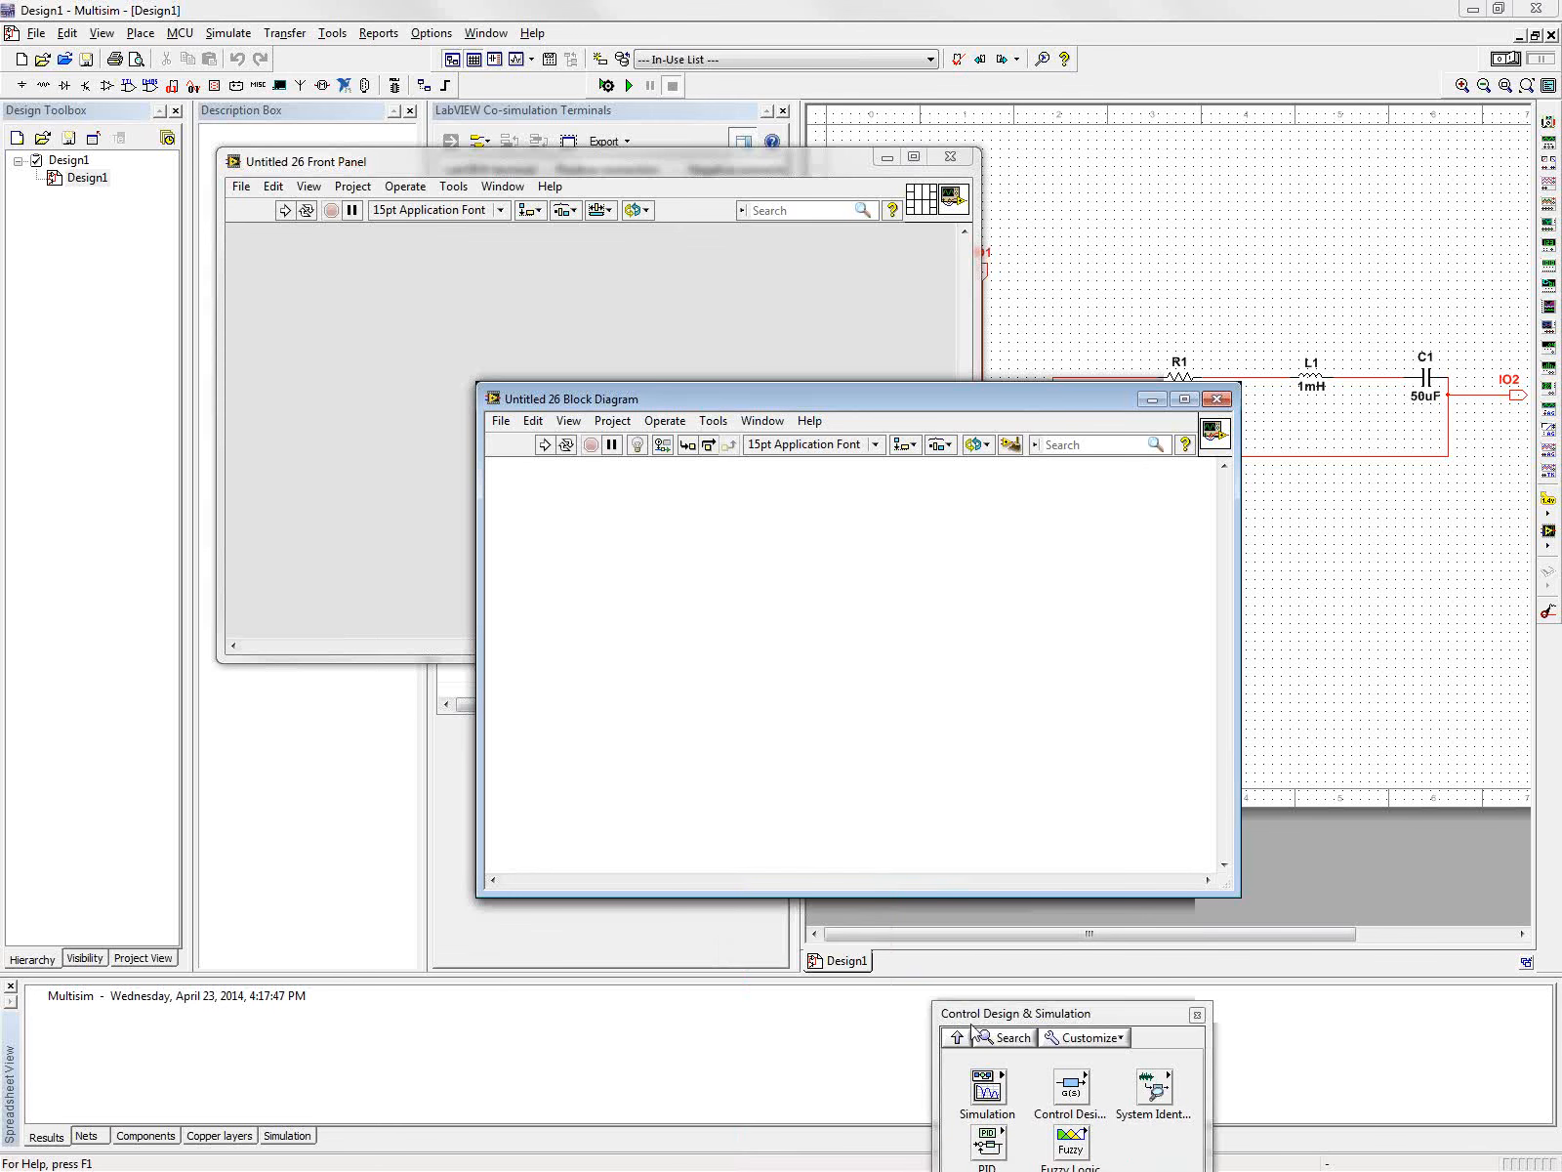
left_click_drag(996, 1024, 1092, 573)
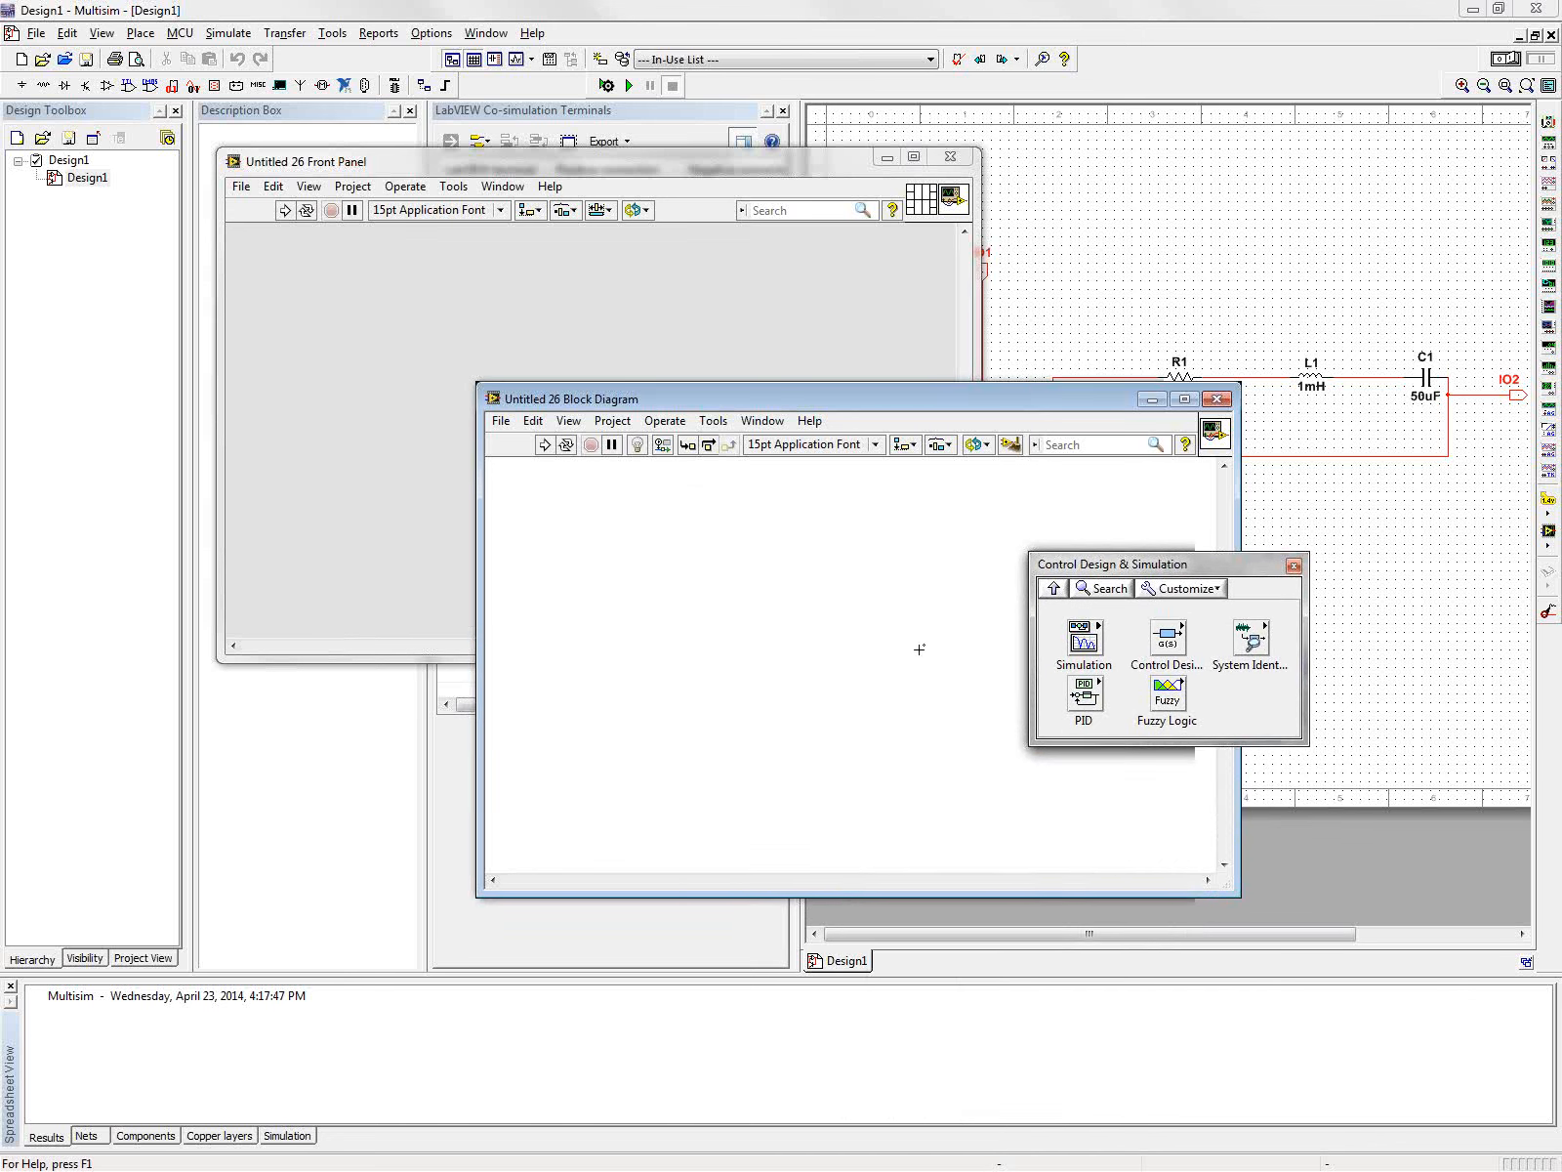
left_click(1096, 641)
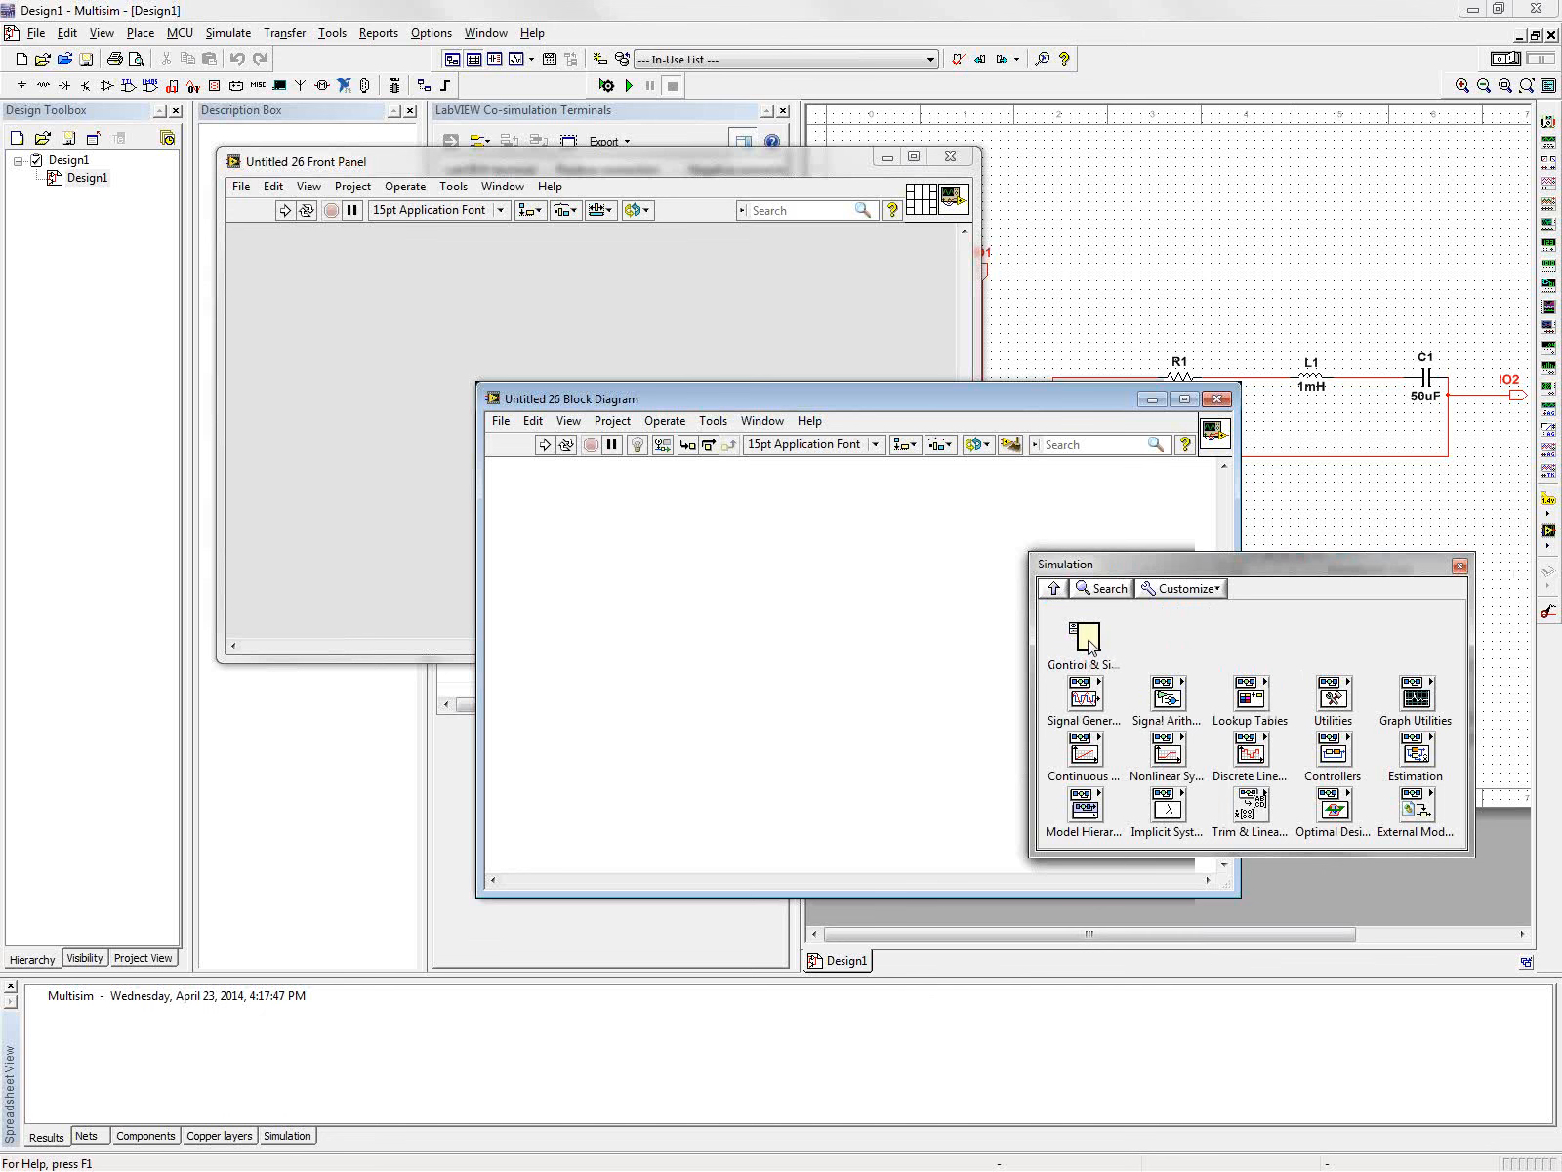
left_click(1087, 639)
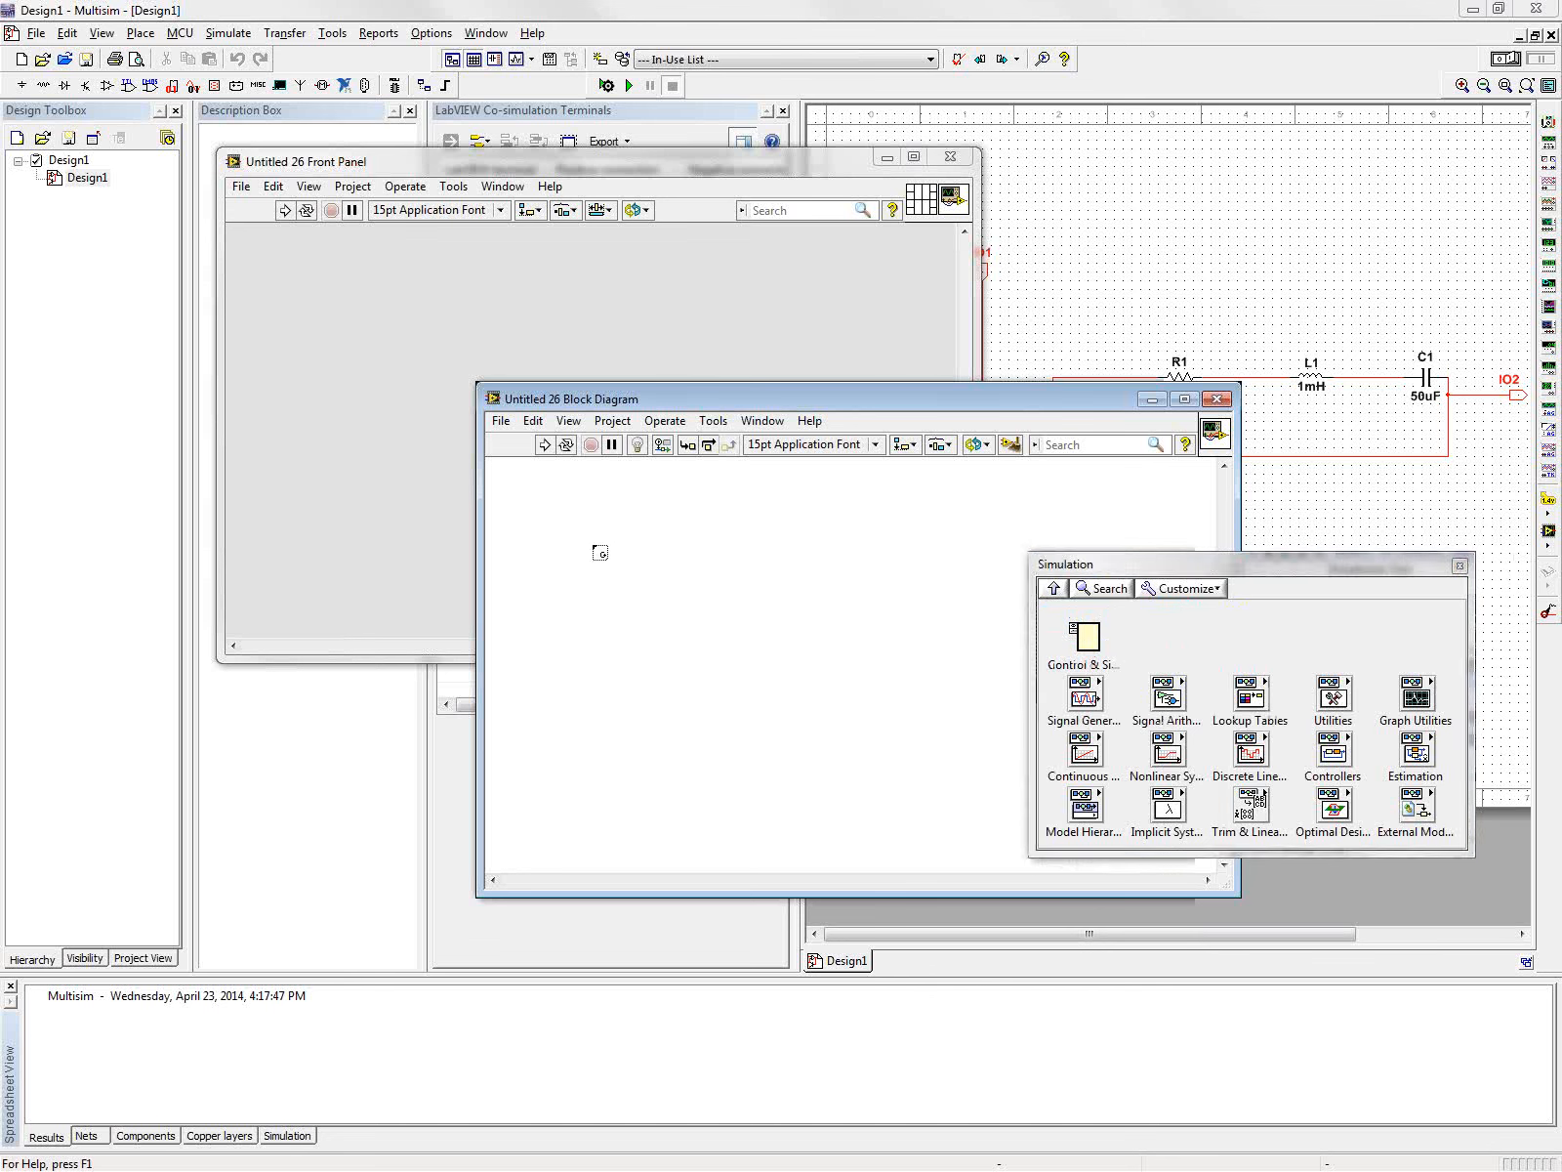
left_click_drag(593, 546, 1001, 789)
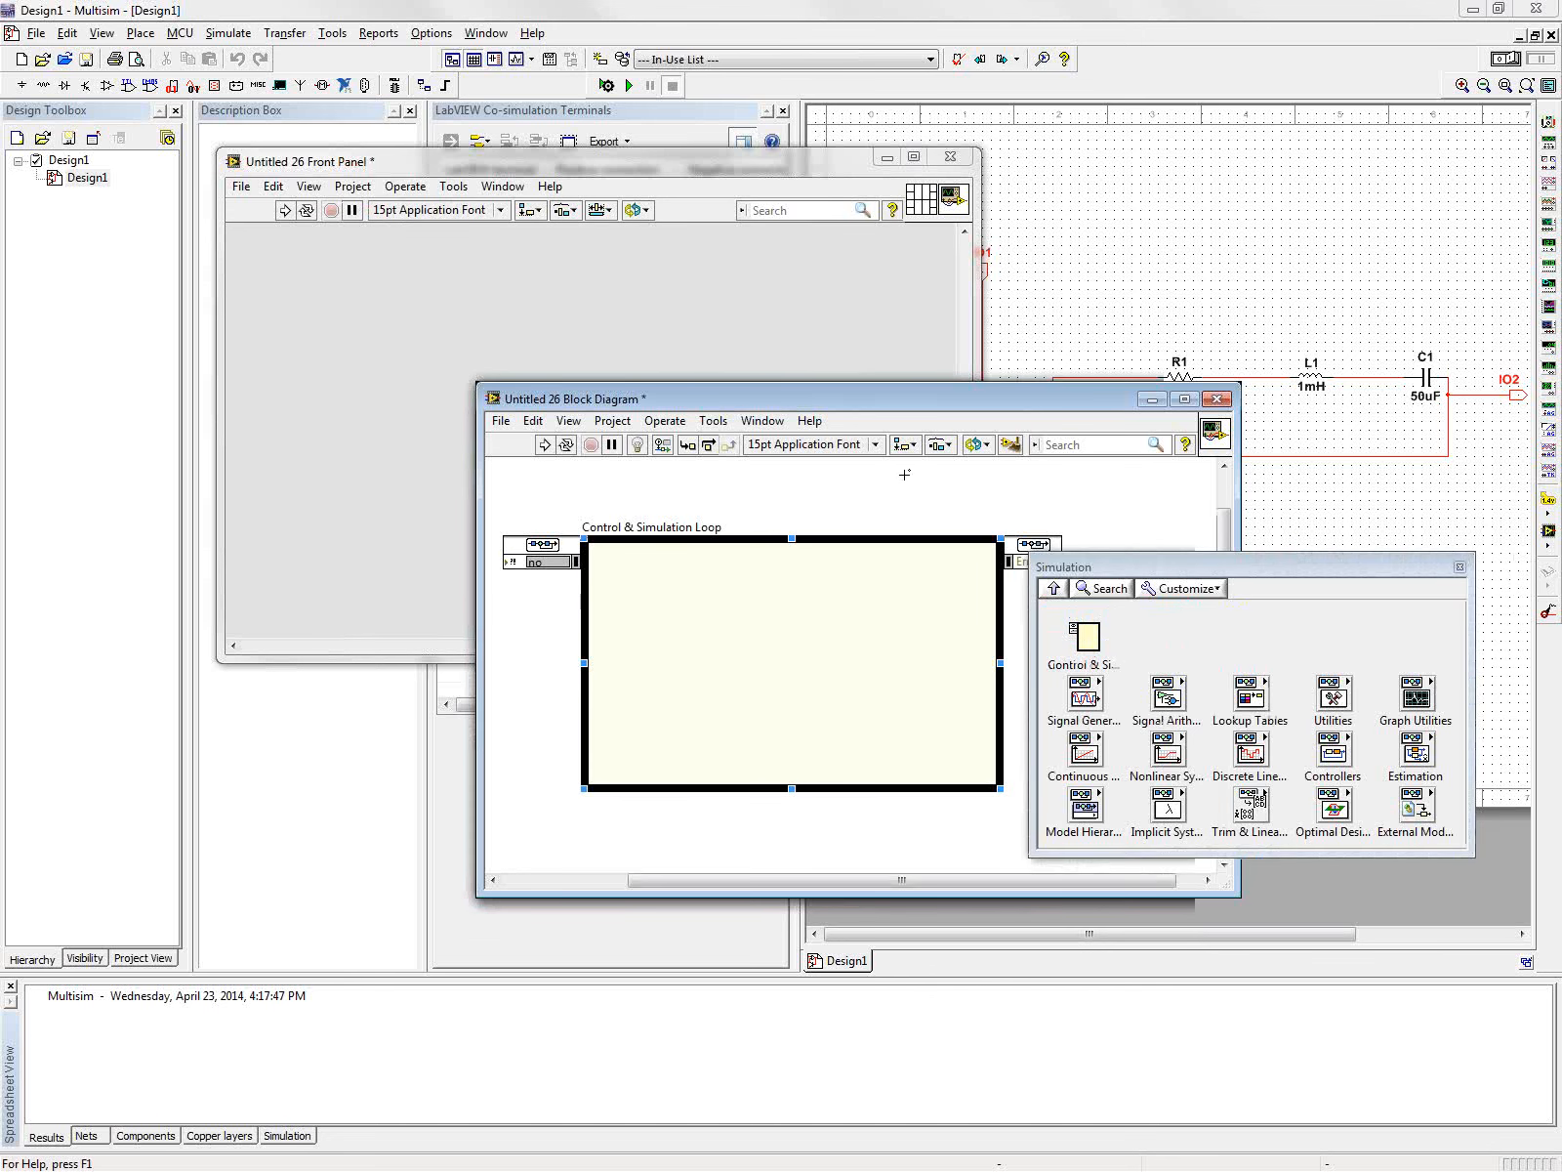
Place a Multisim Design block from the Simulation external models inside the Control & Simulation Loop.
left_click_drag(1164, 572, 960, 511)
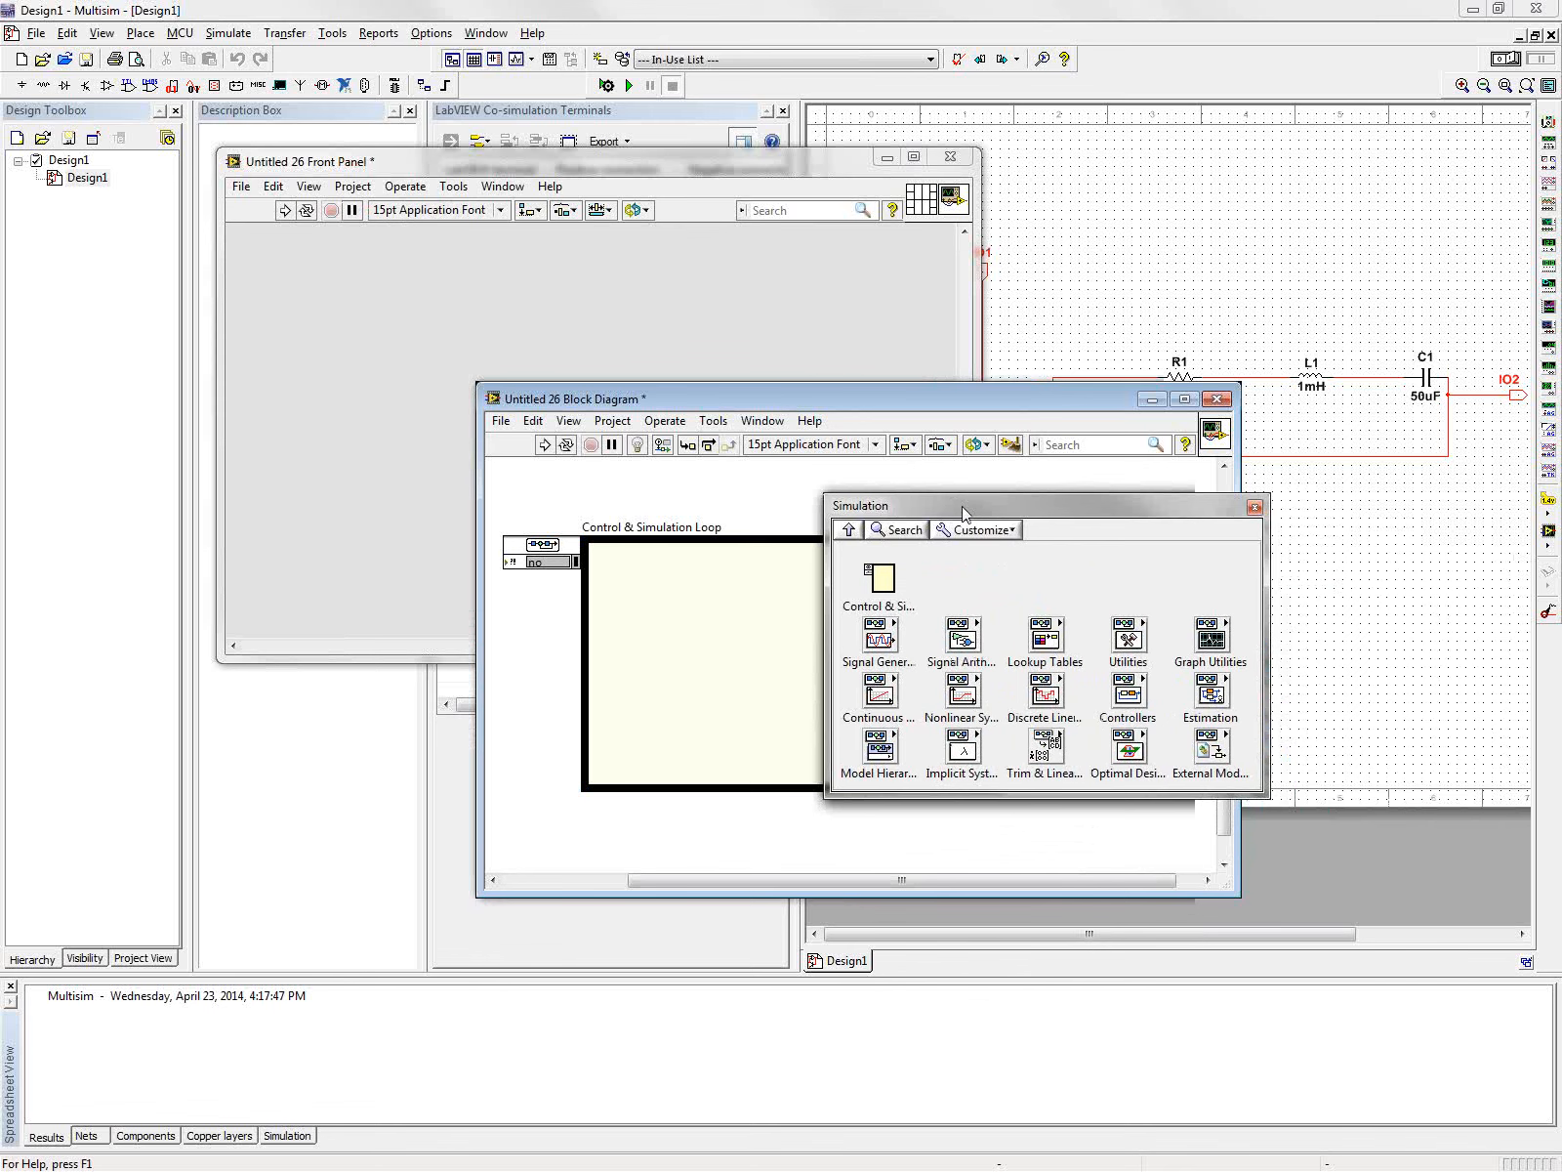
left_click(851, 533)
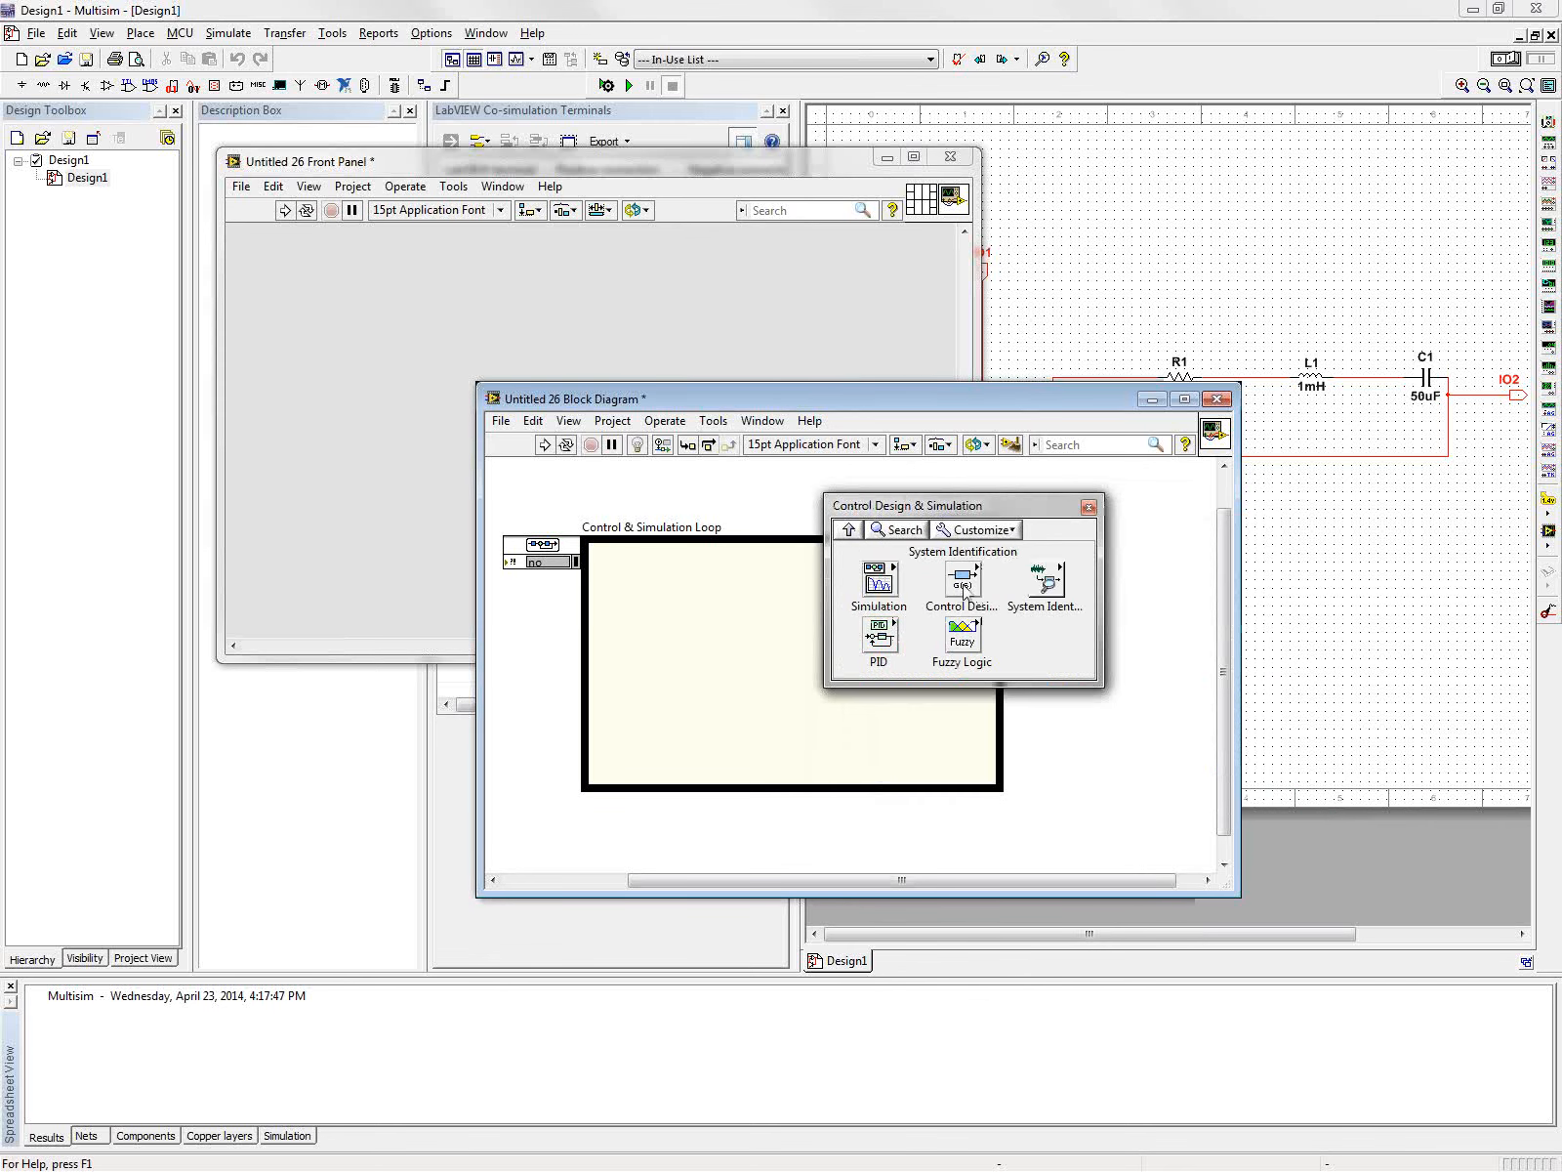
left_click(878, 581)
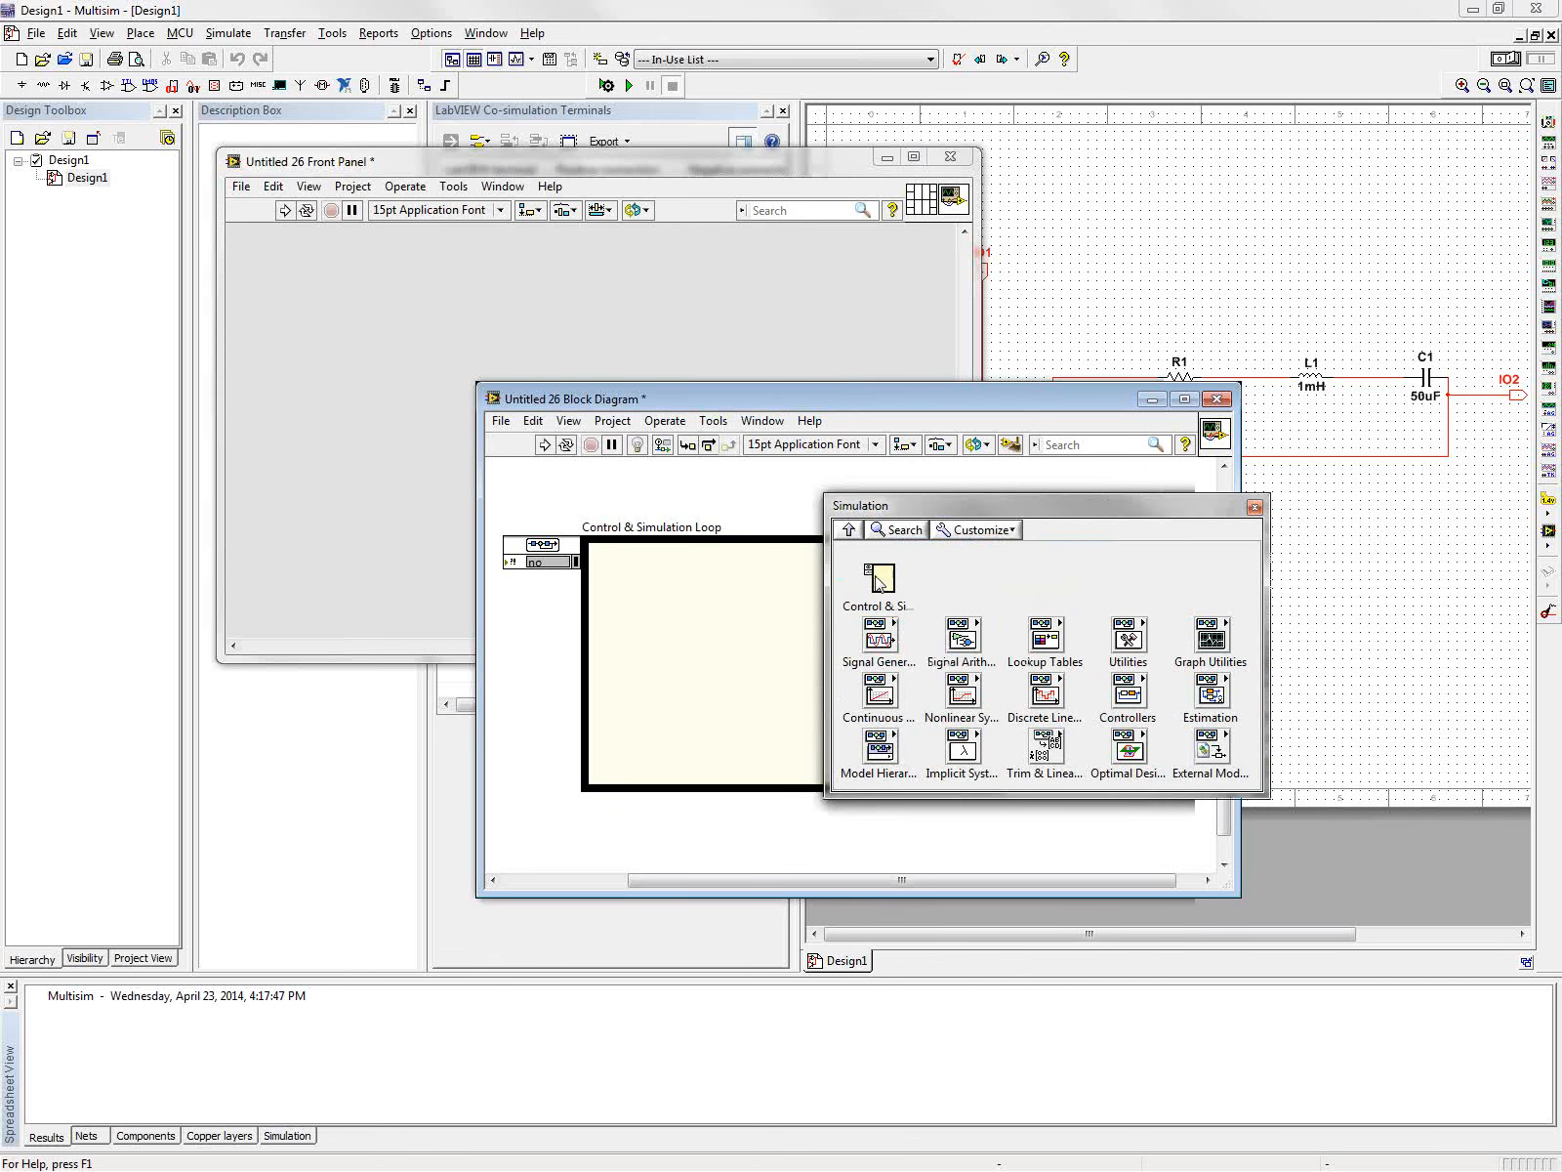
left_click(1215, 747)
left_click(967, 586)
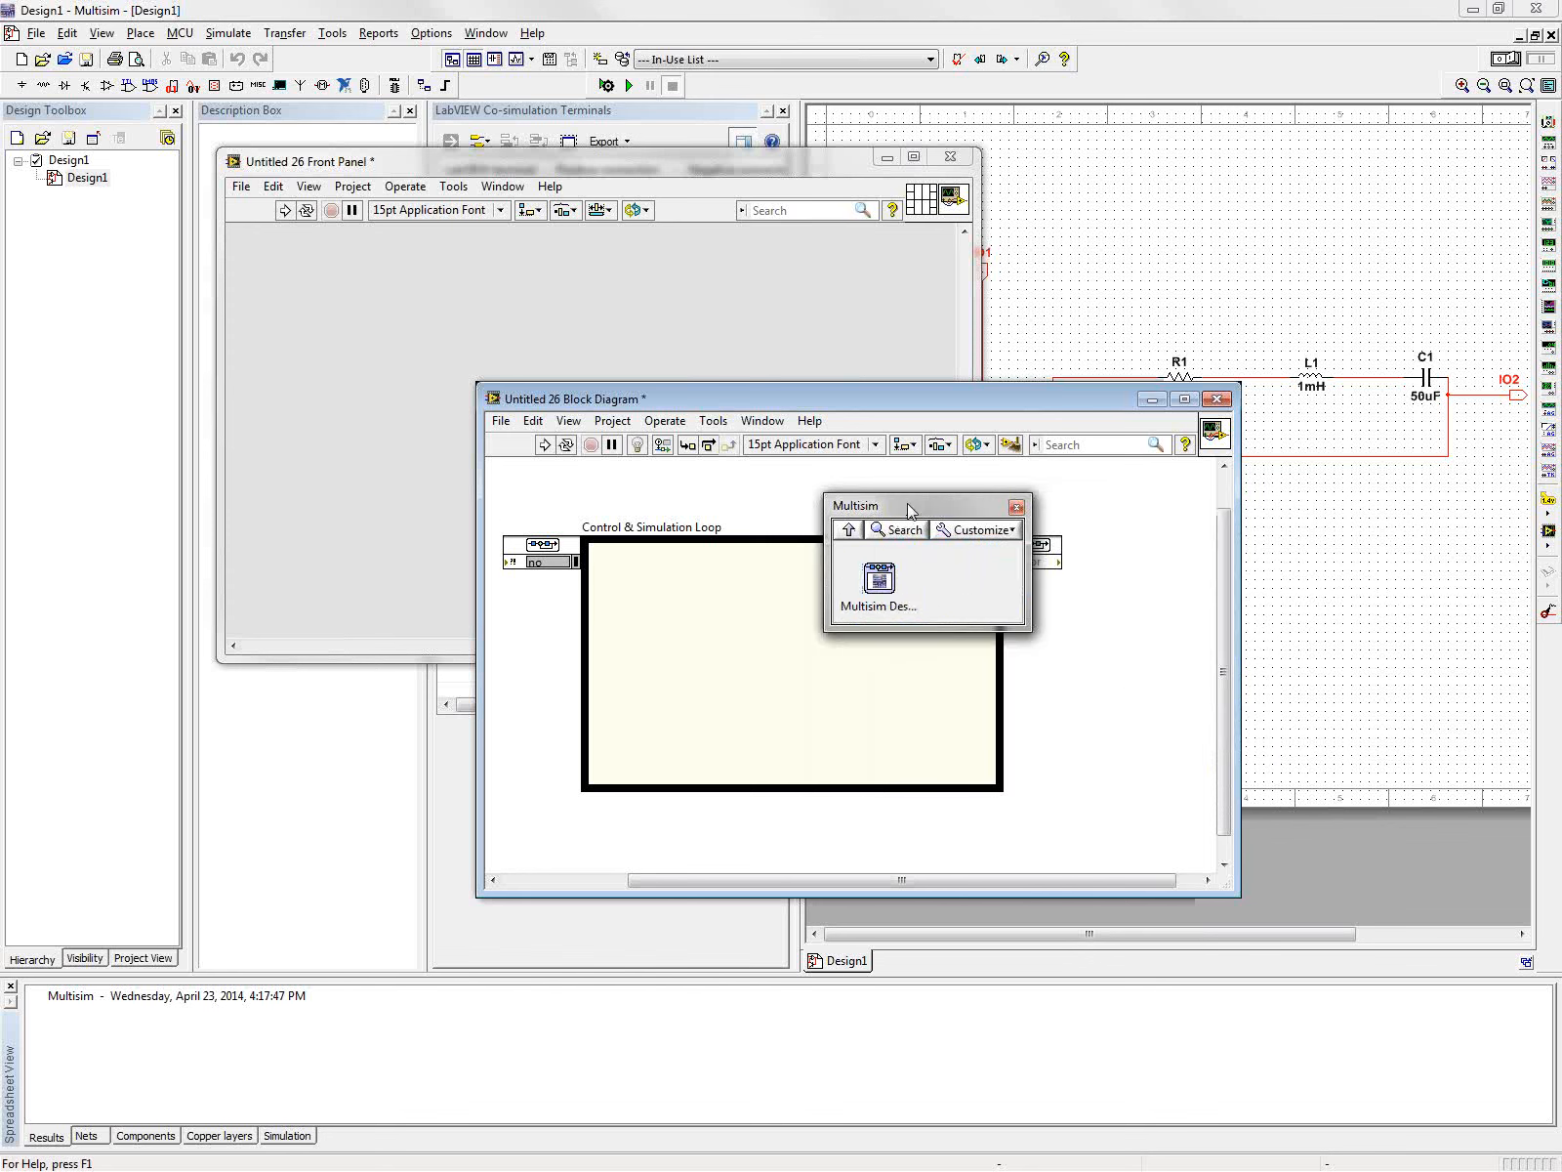
left_click_drag(906, 505, 1179, 543)
left_click_drag(1153, 615, 849, 656)
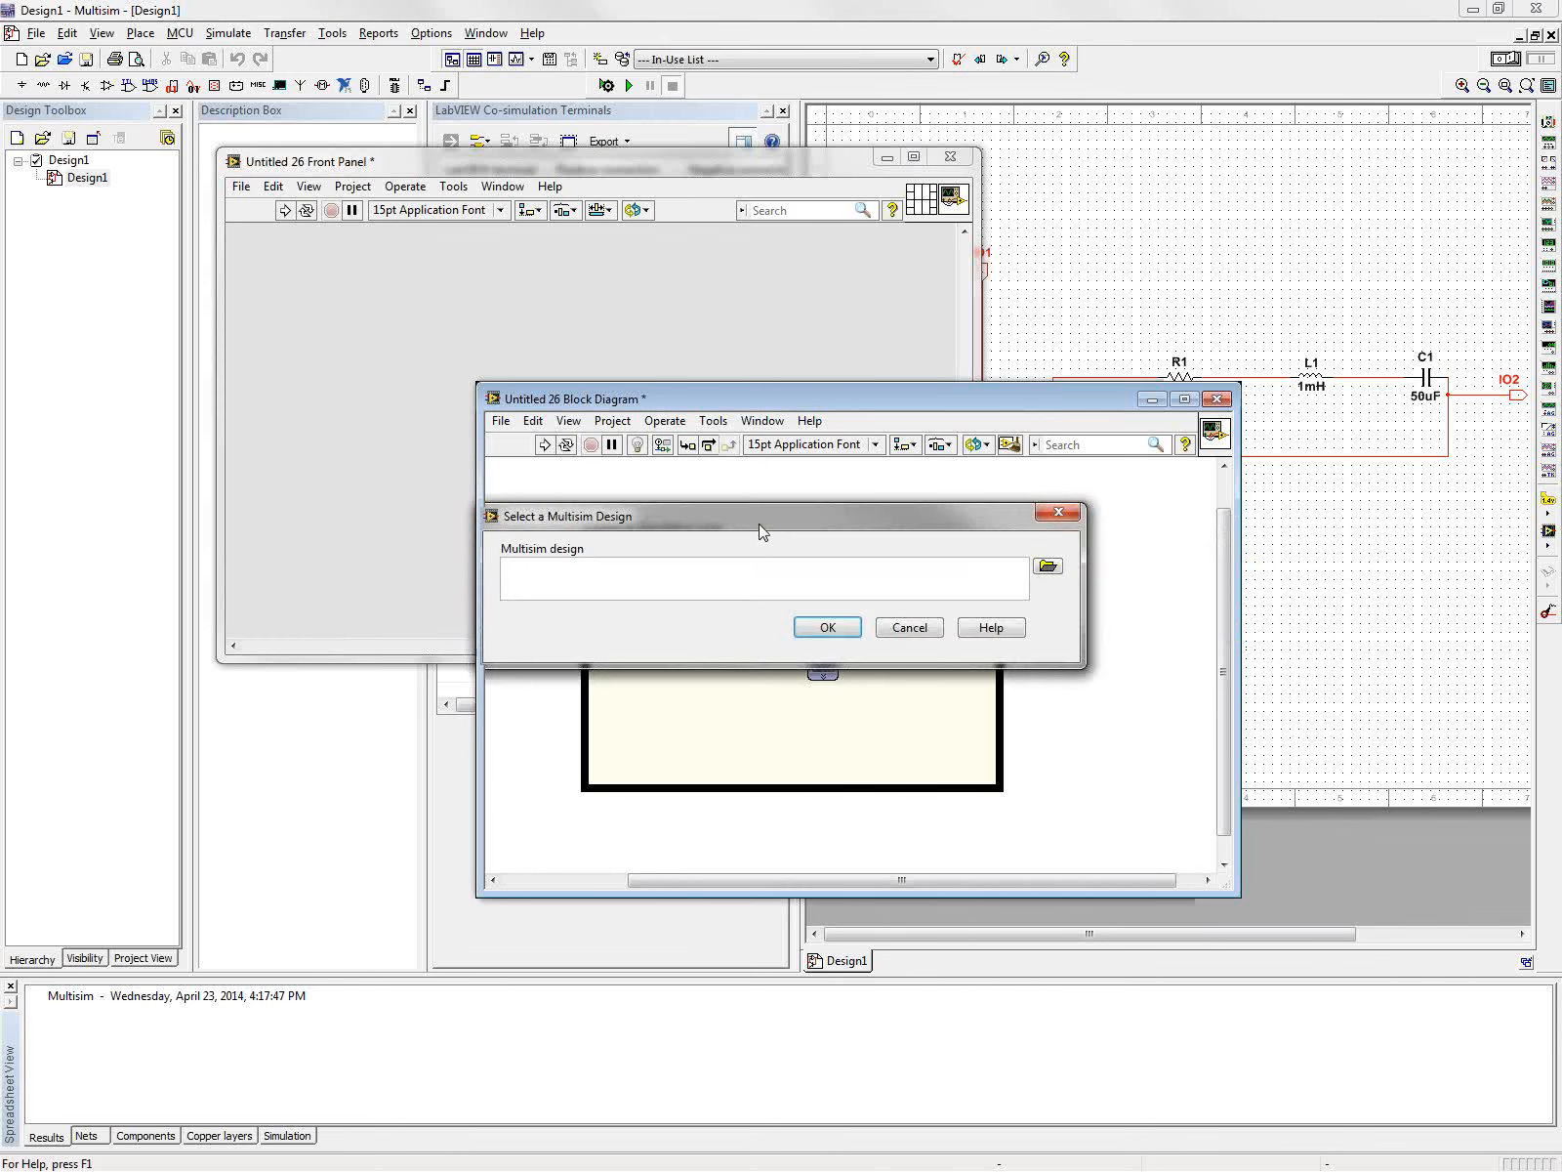
Load the saved Design1 file into the Multisim Design block and position the block in the upper middle of the loop.
left_click_drag(758, 525, 736, 589)
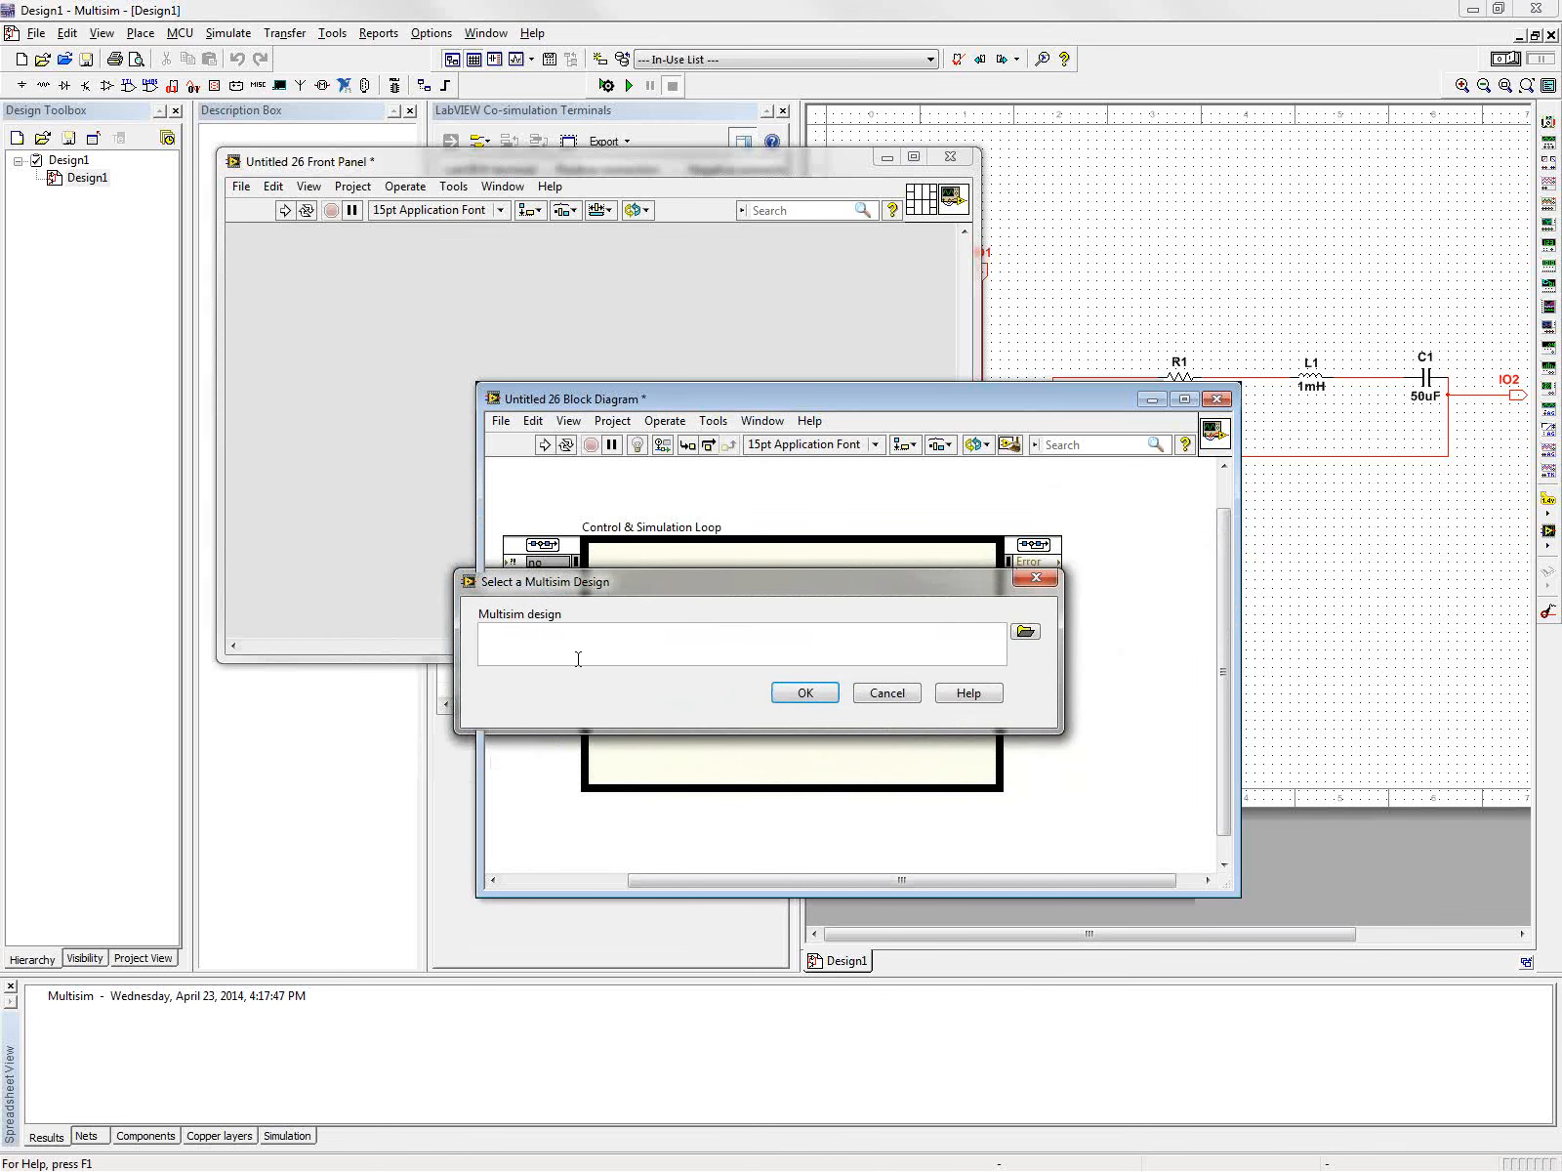
left_click(1028, 631)
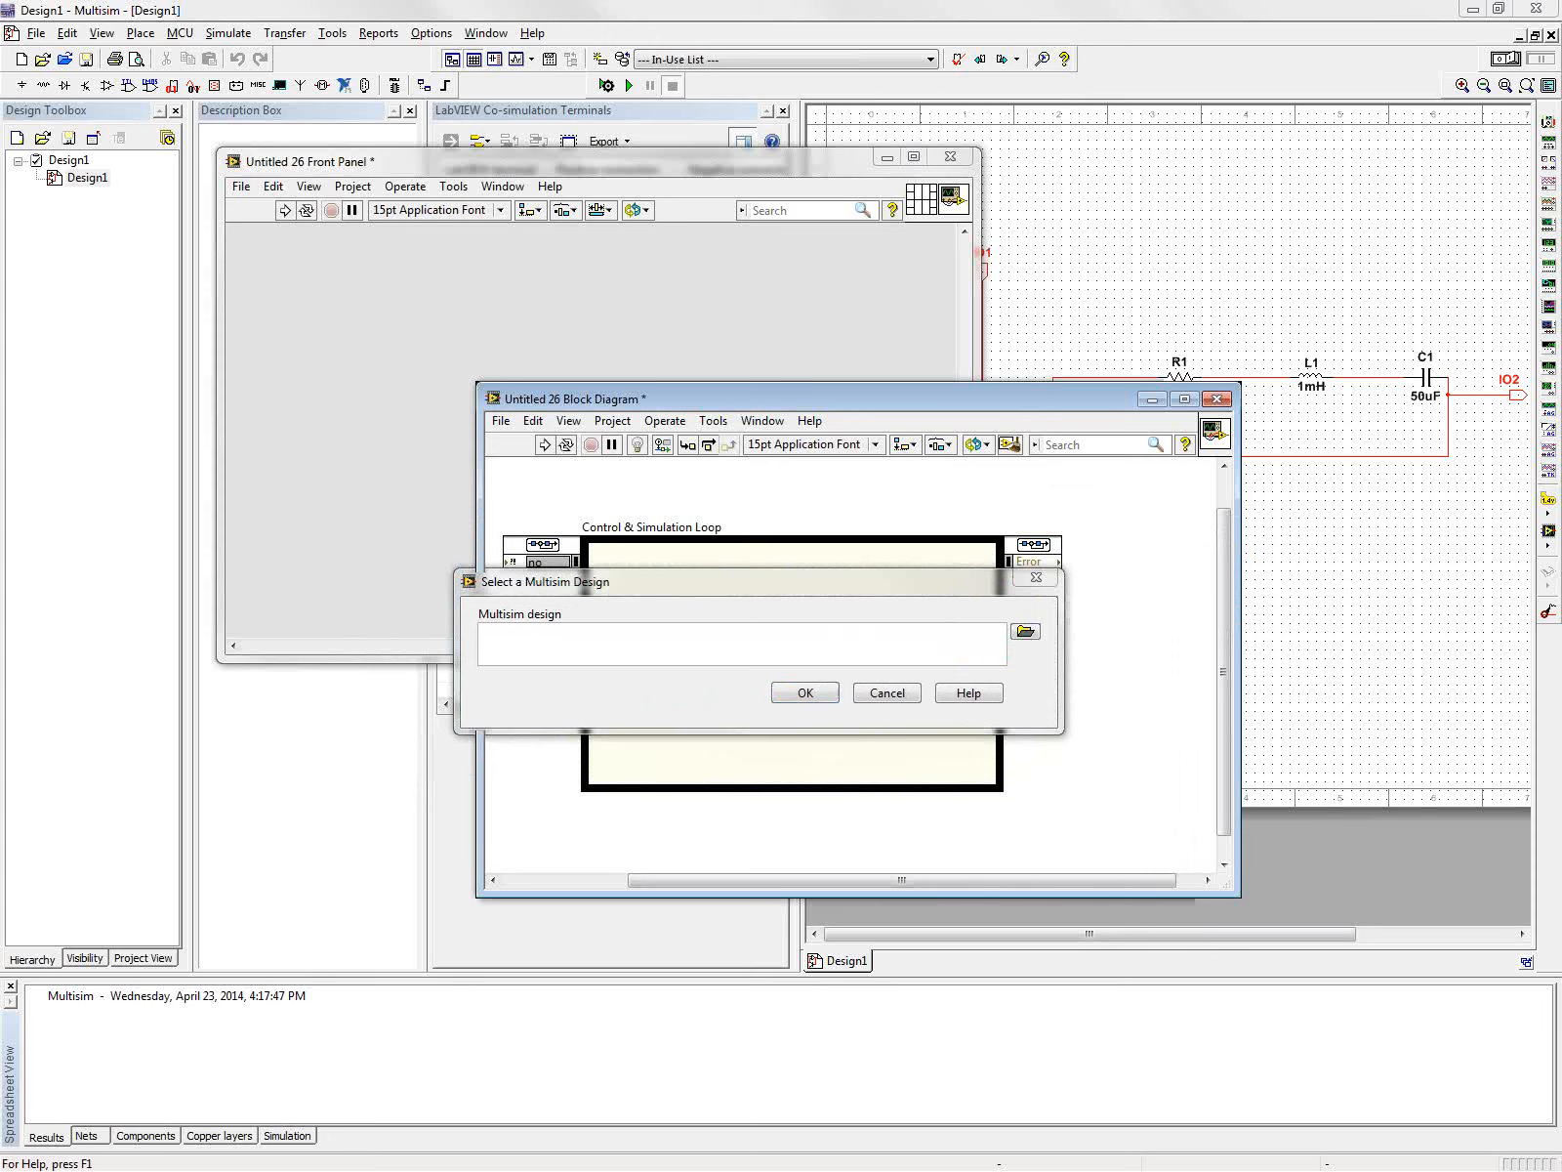
left_click_drag(1074, 207, 592, 235)
left_click_drag(974, 336, 974, 539)
left_click(615, 561)
left_click(826, 645)
left_click(804, 695)
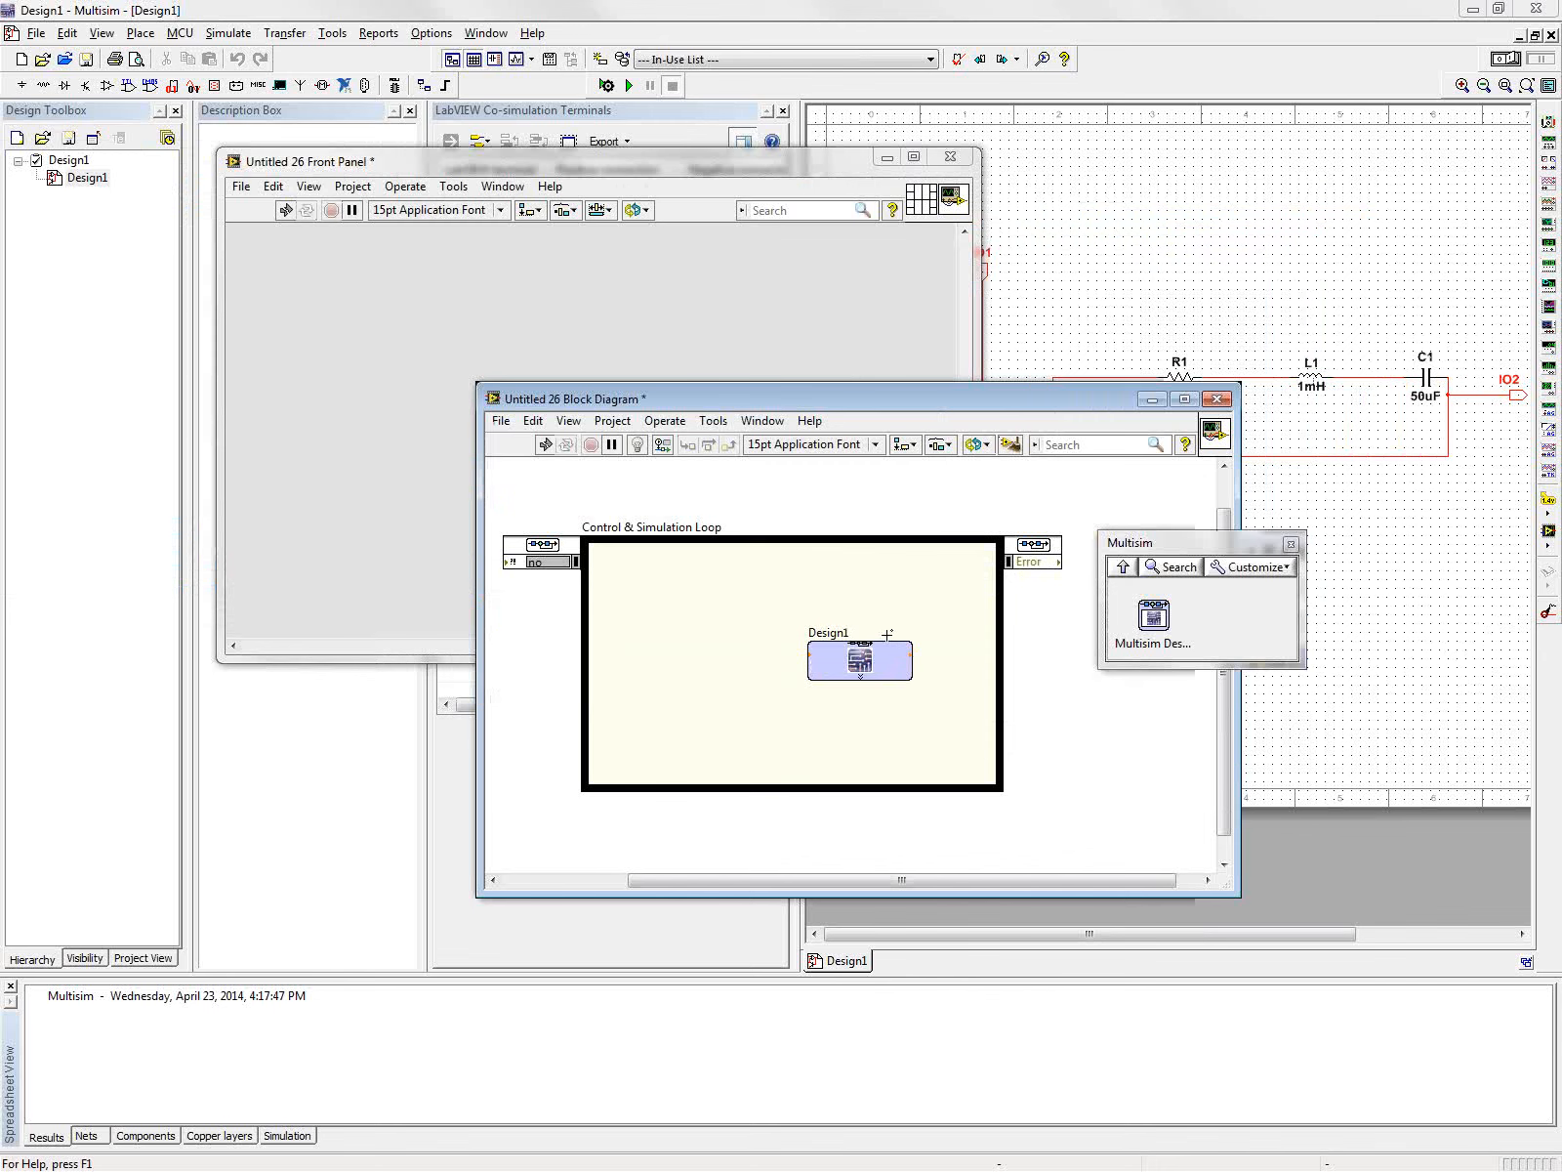
left_click_drag(859, 654, 828, 638)
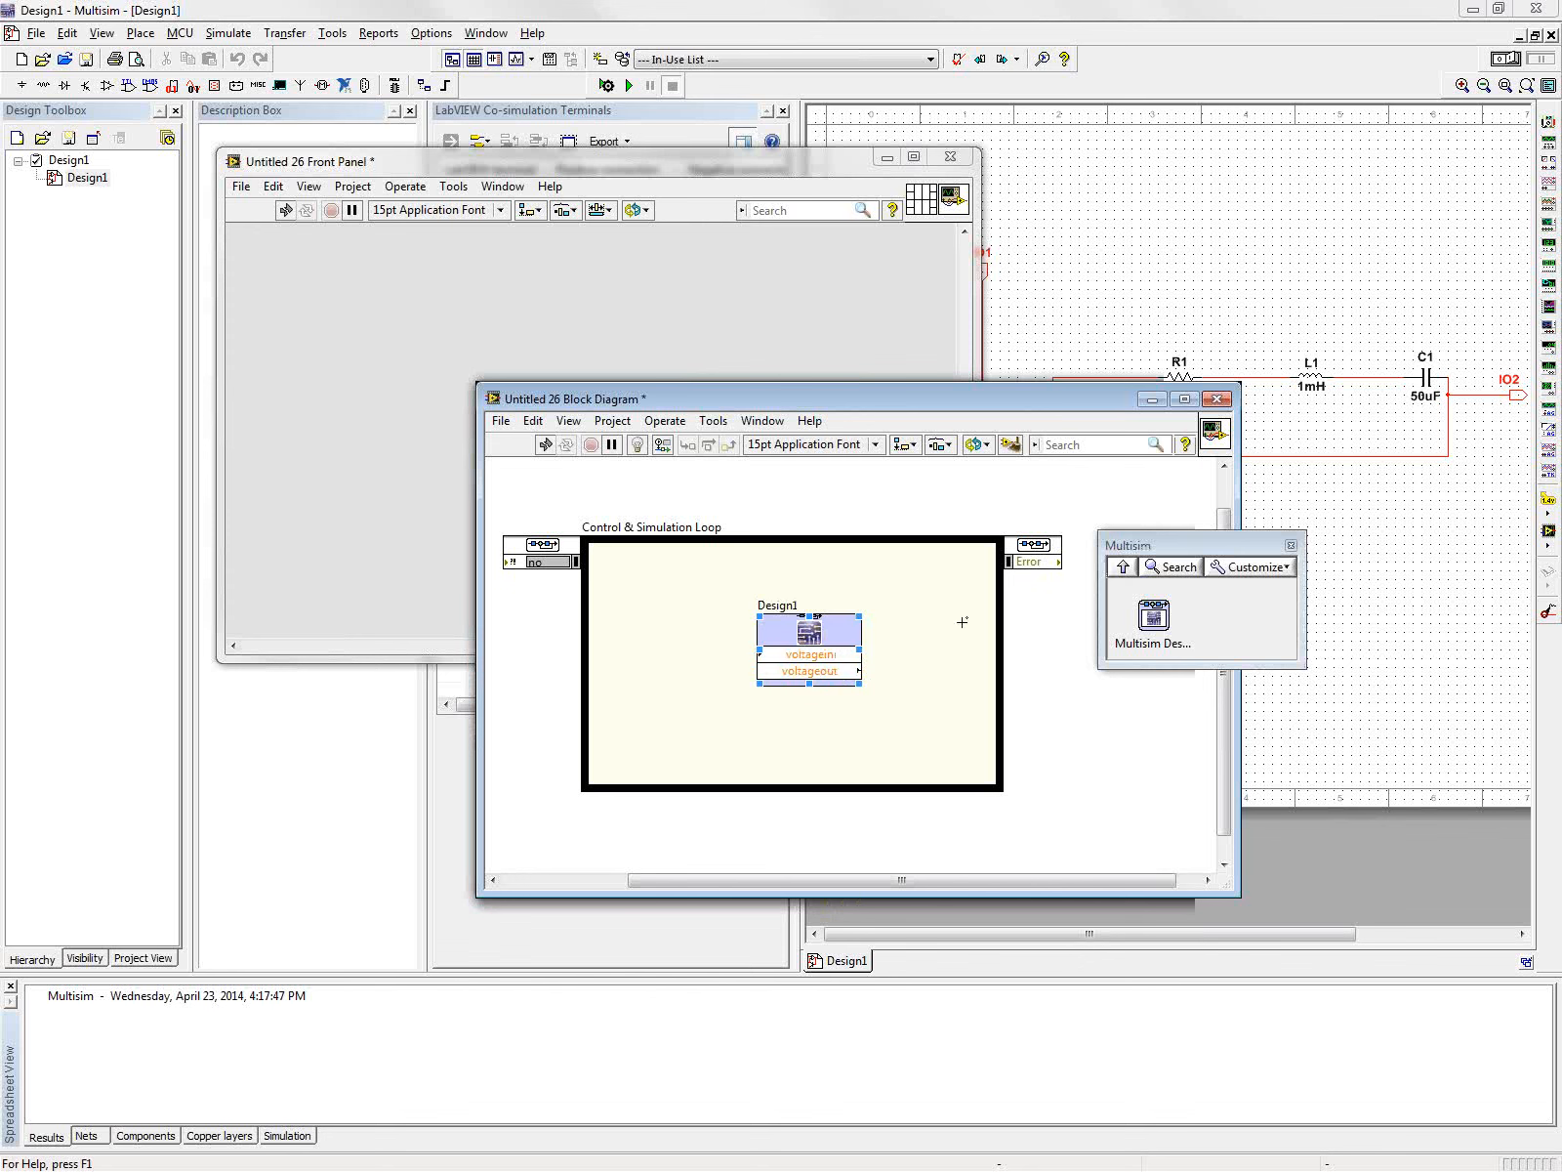
left_click_drag(816, 637, 795, 618)
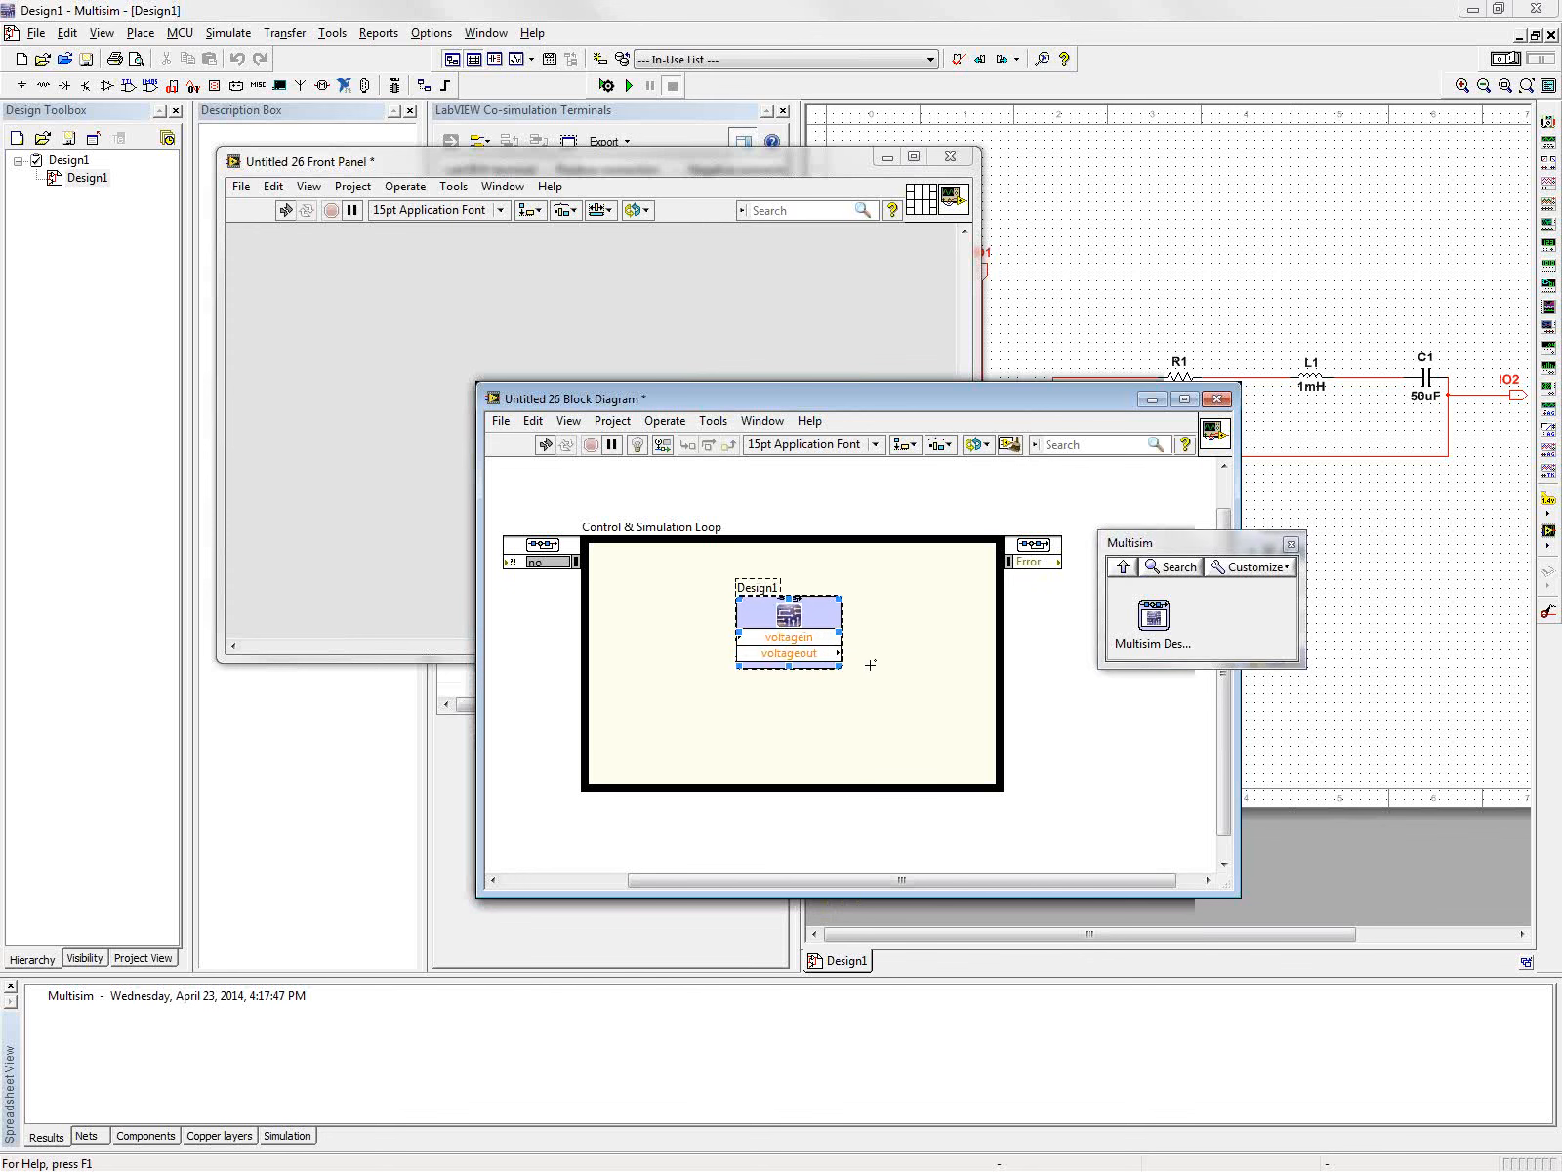
left_click(897, 672)
Place a Halt Simulation function from the Simulation utilities in the lower right corner of the Control & Simulation Loop.
left_click(1125, 567)
left_click(1125, 567)
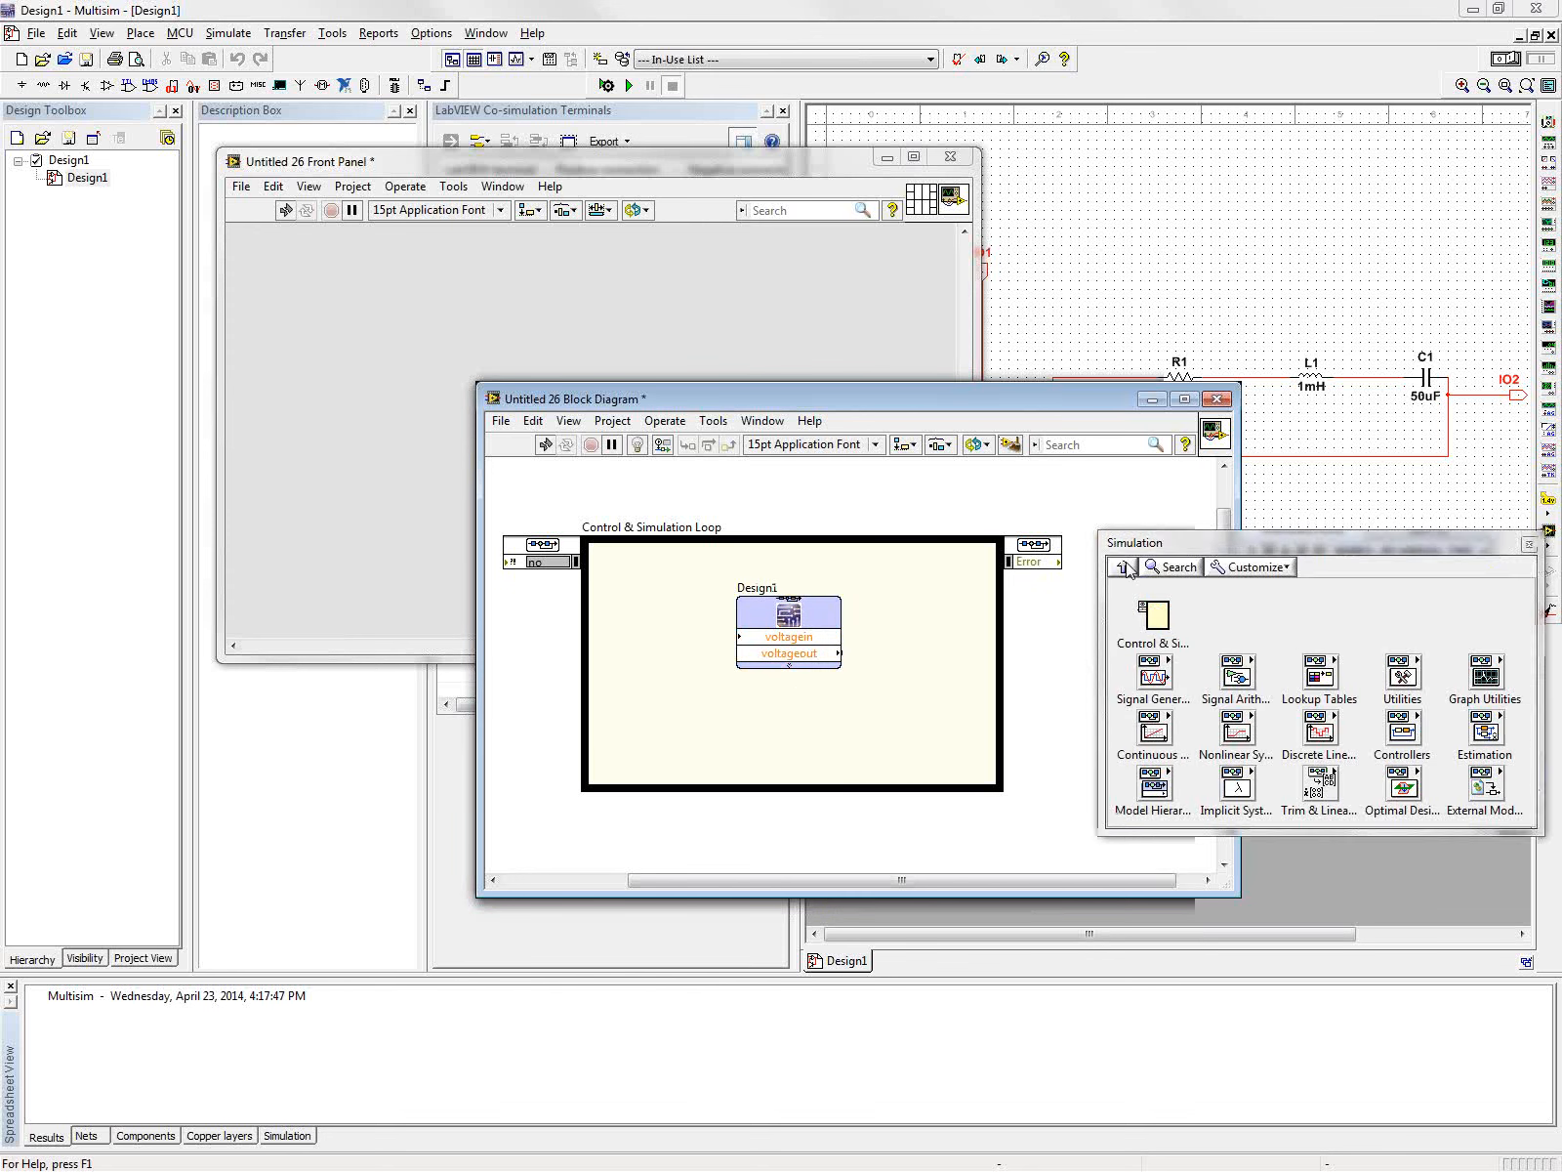
left_click(1154, 674)
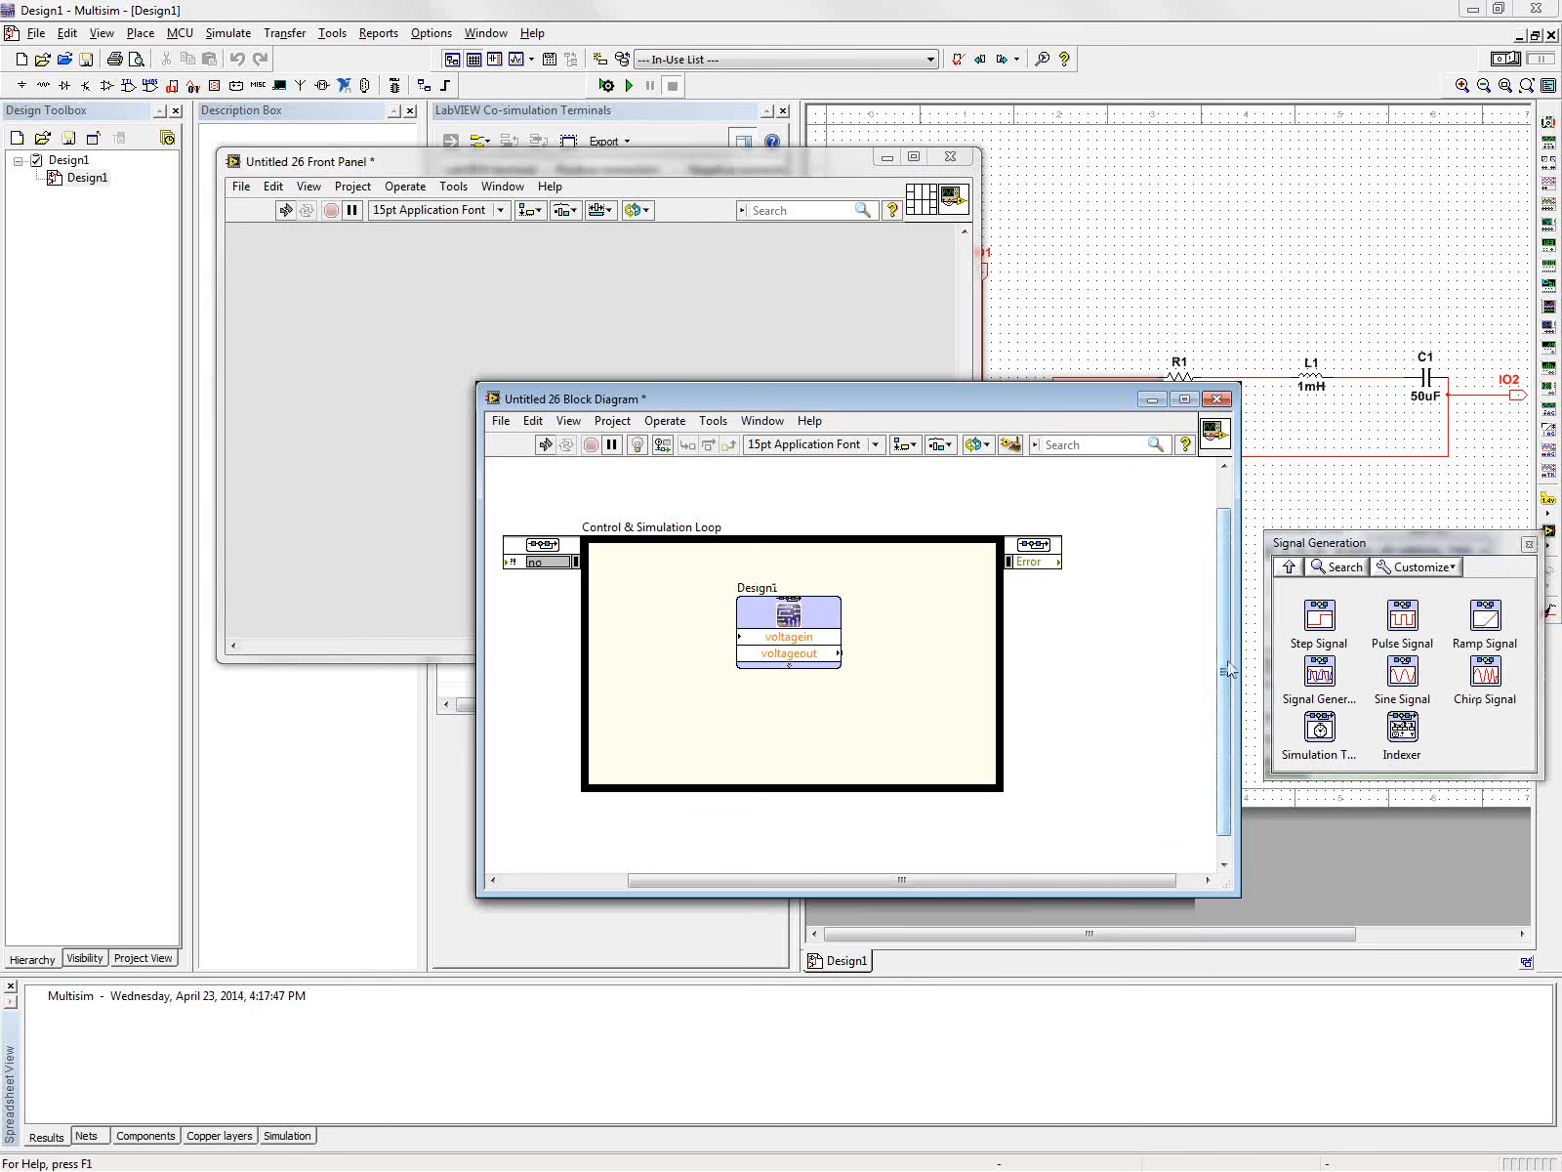
left_click(1301, 572)
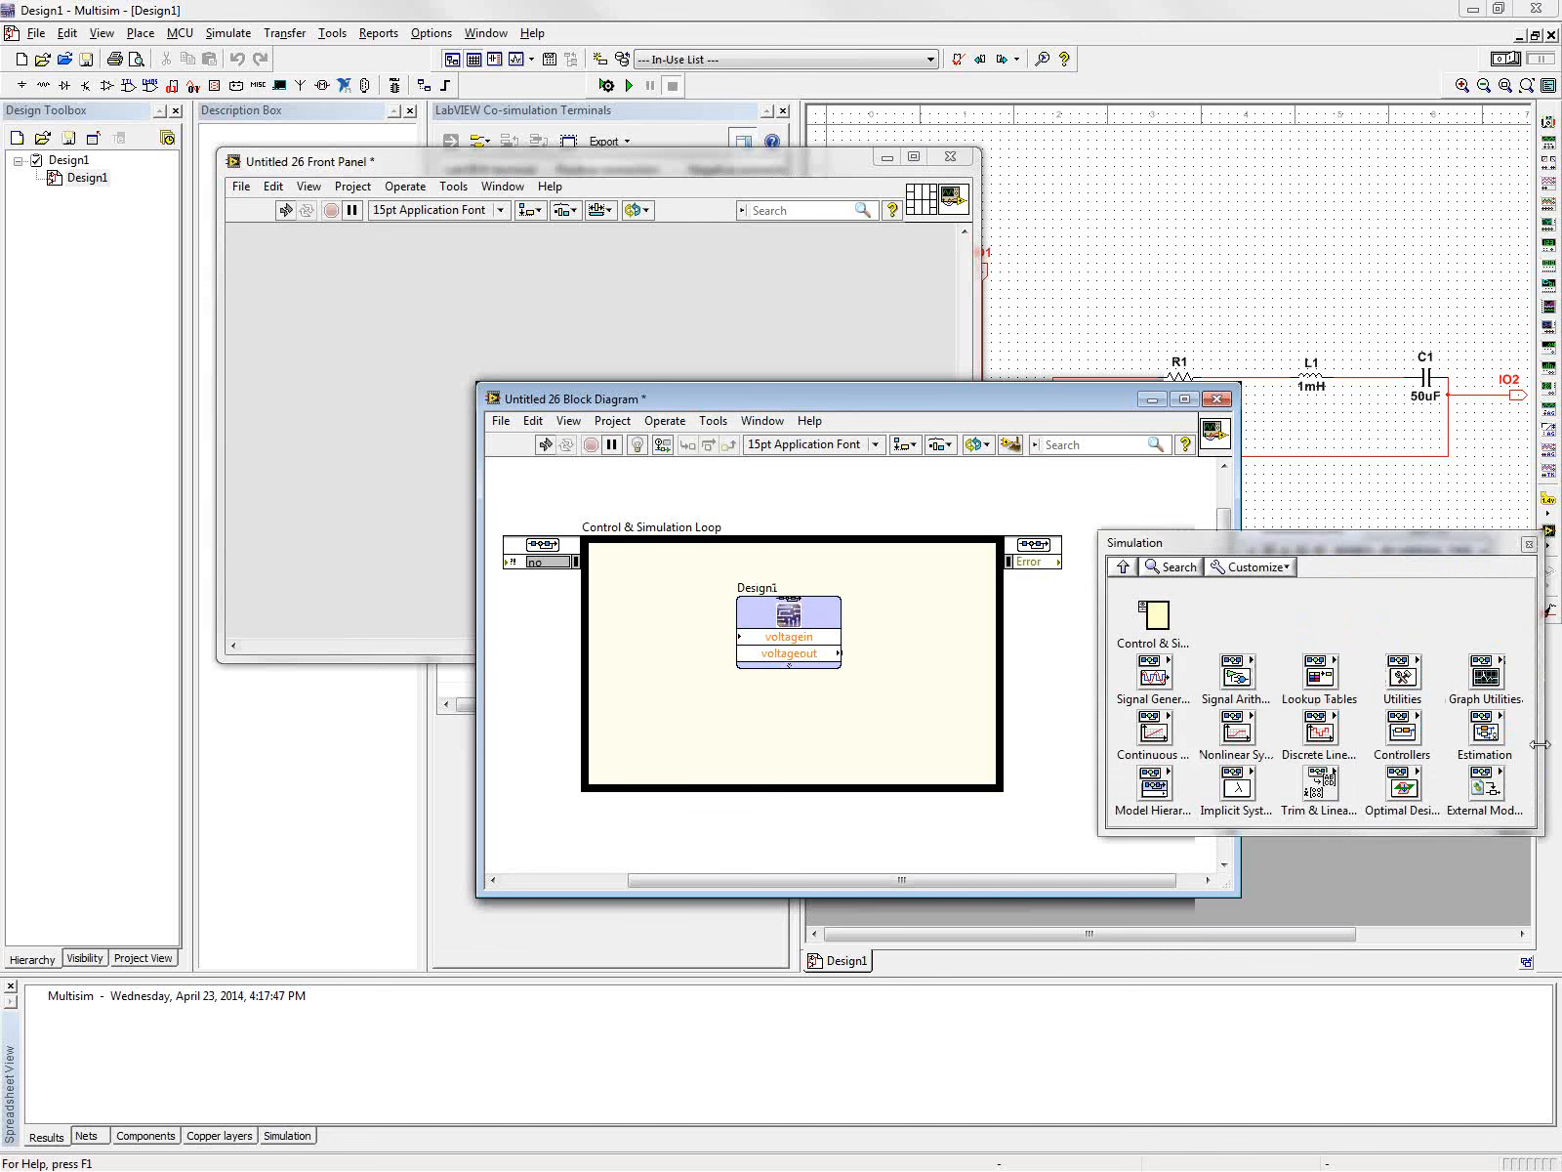
left_click(1402, 673)
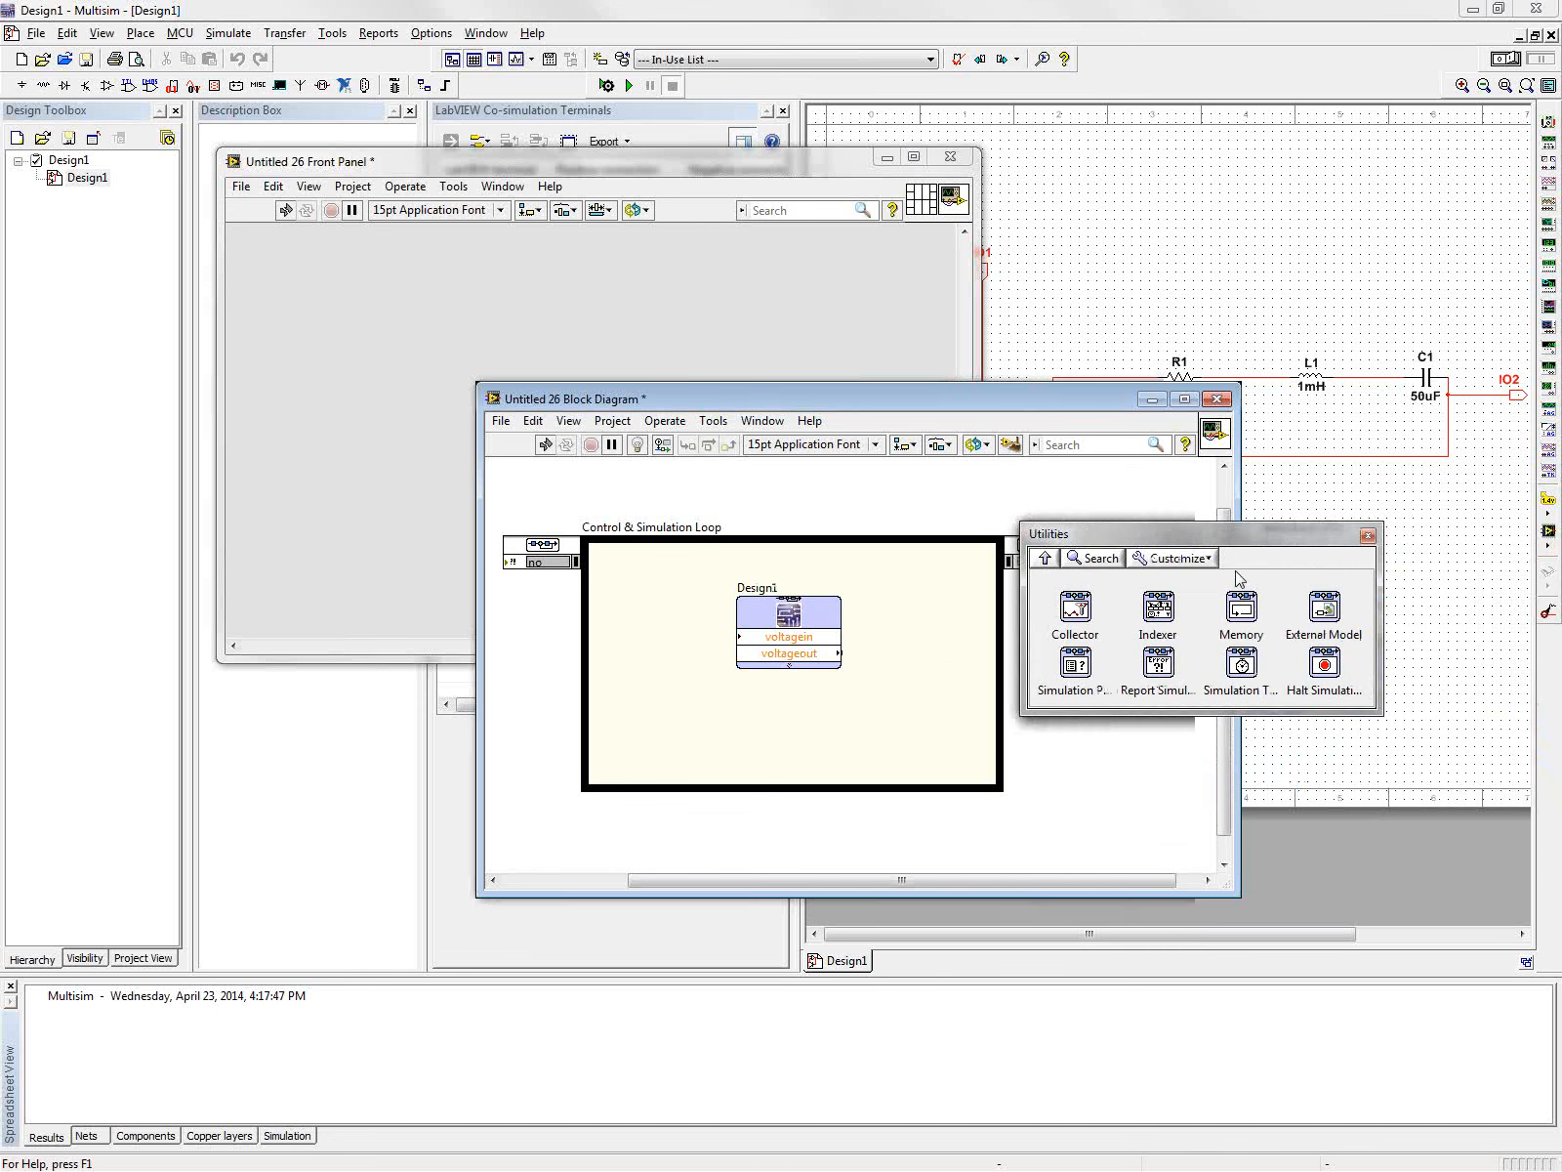
left_click(1260, 693)
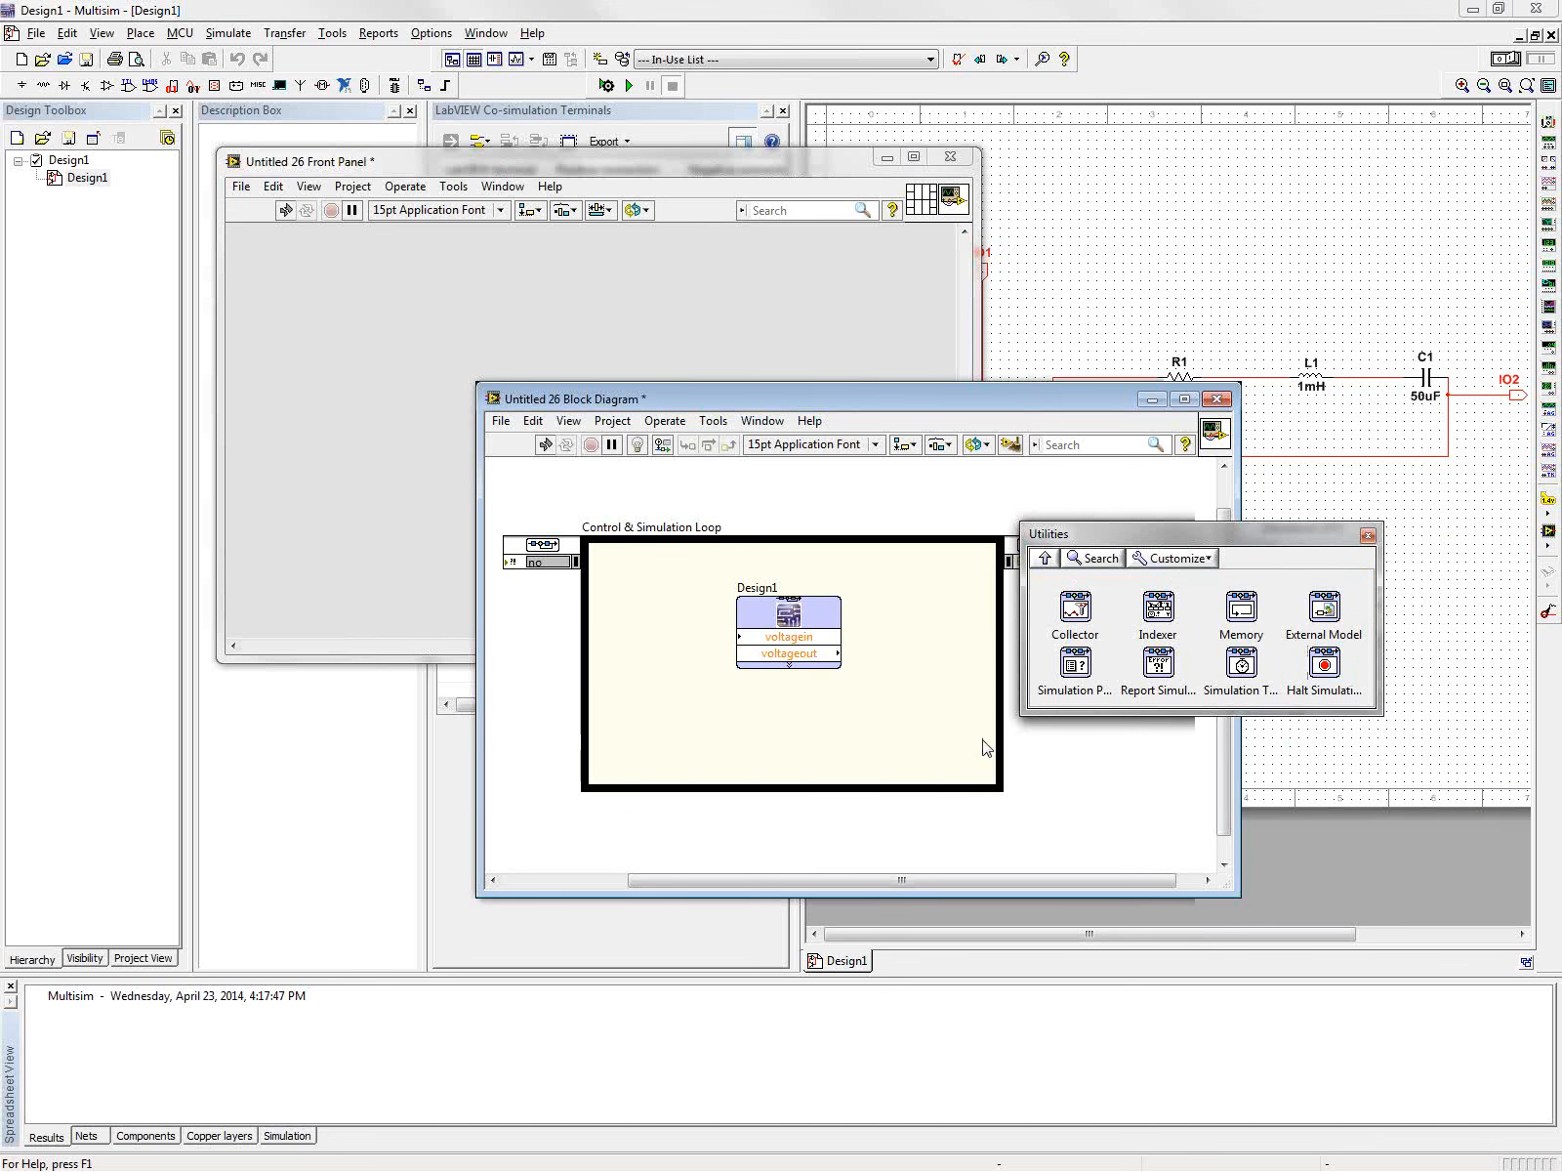
left_click(988, 742)
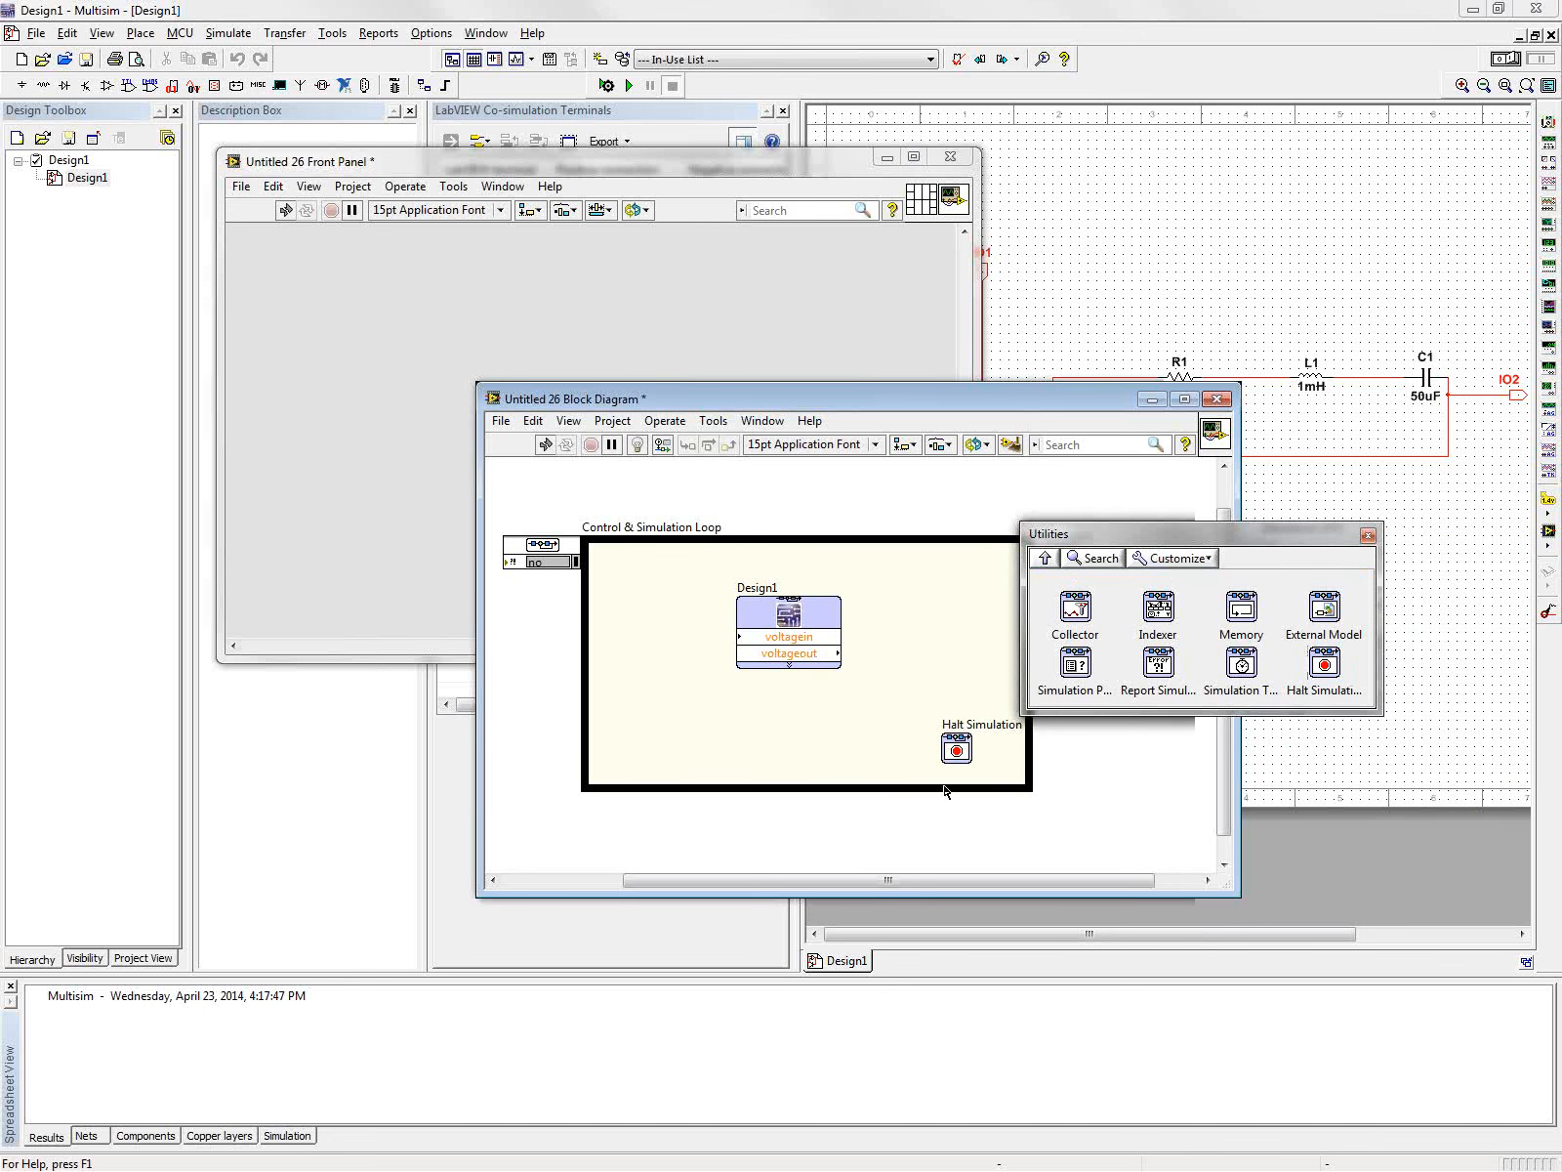
Create a control for the Halt Simulation input and shift the Design1 block right to make room beside it.
right_click(952, 752)
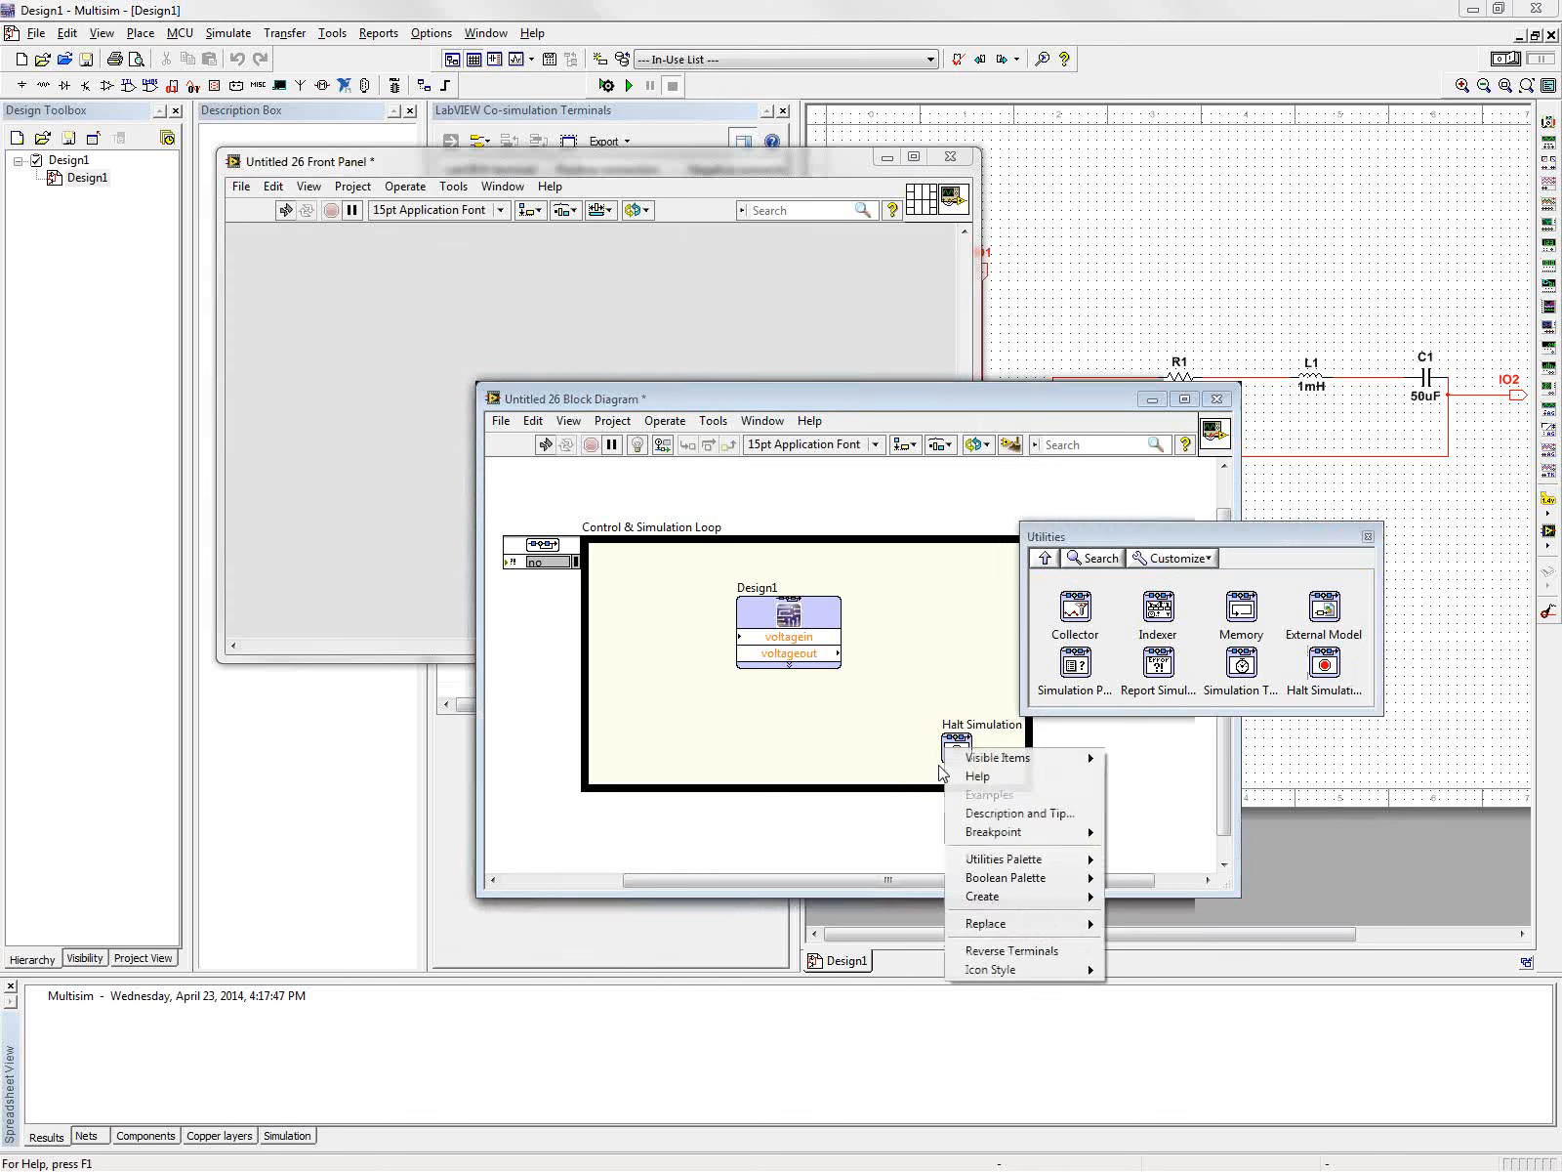
mouse_move(986, 896)
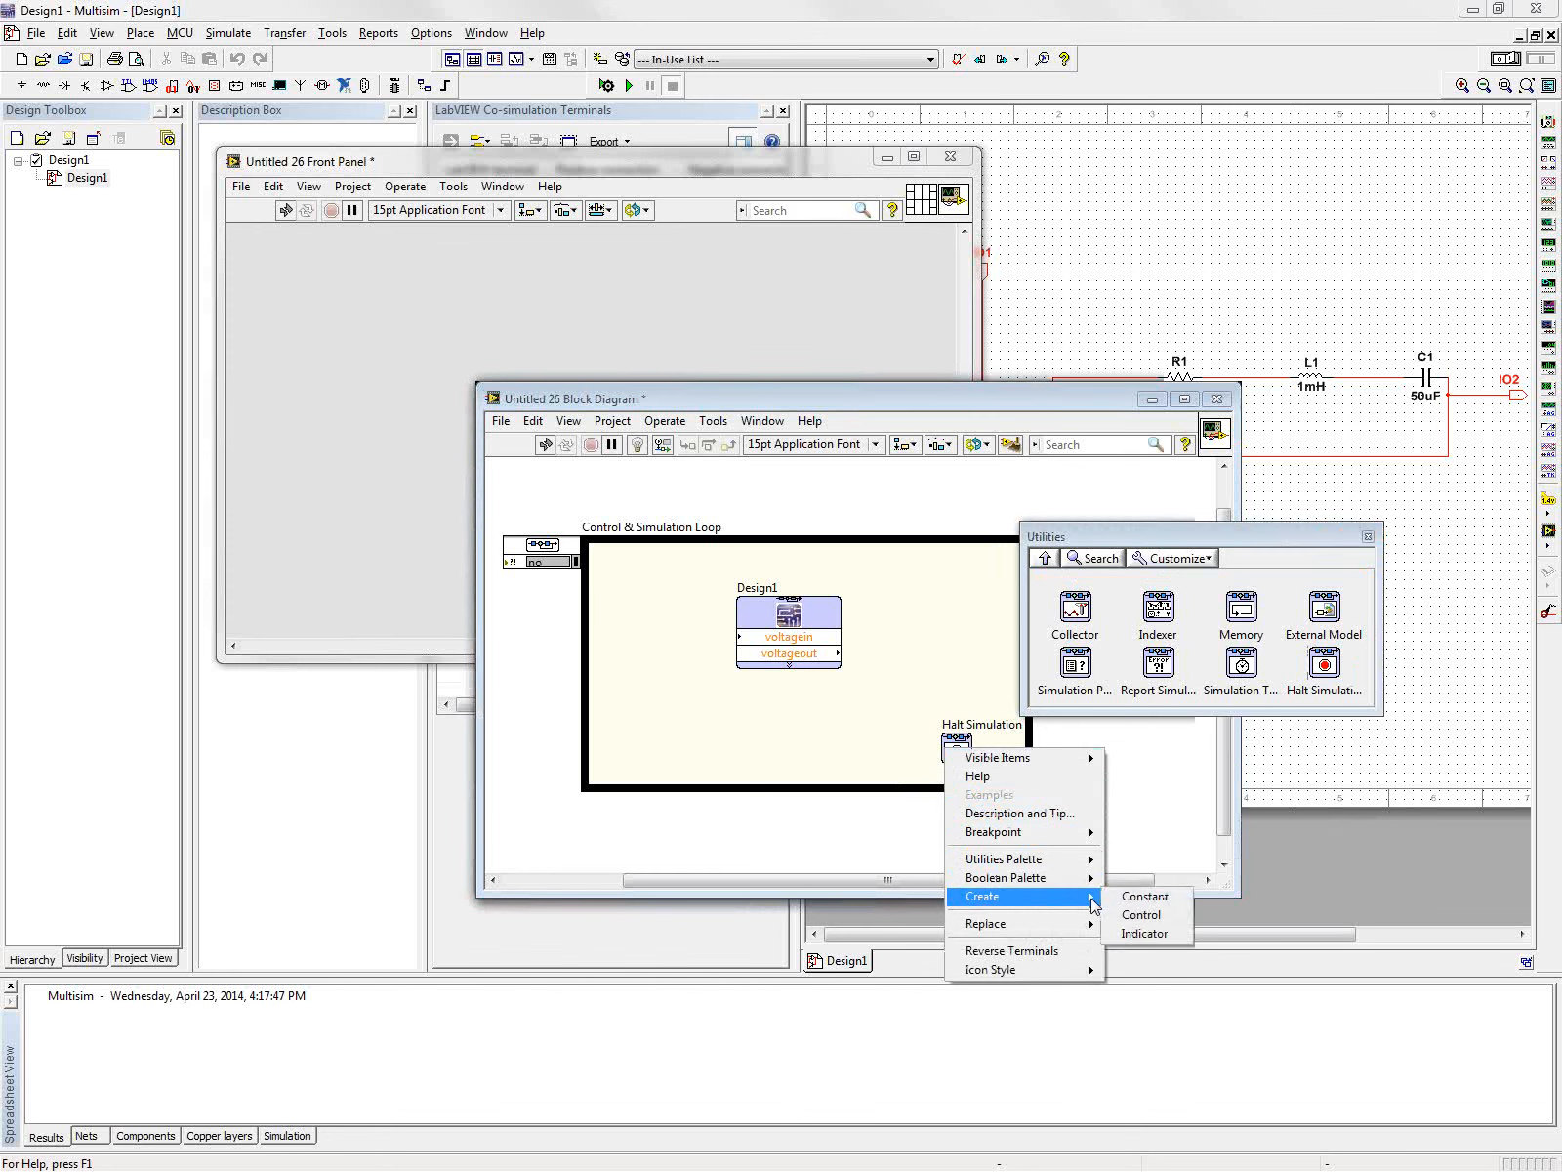
left_click(1138, 914)
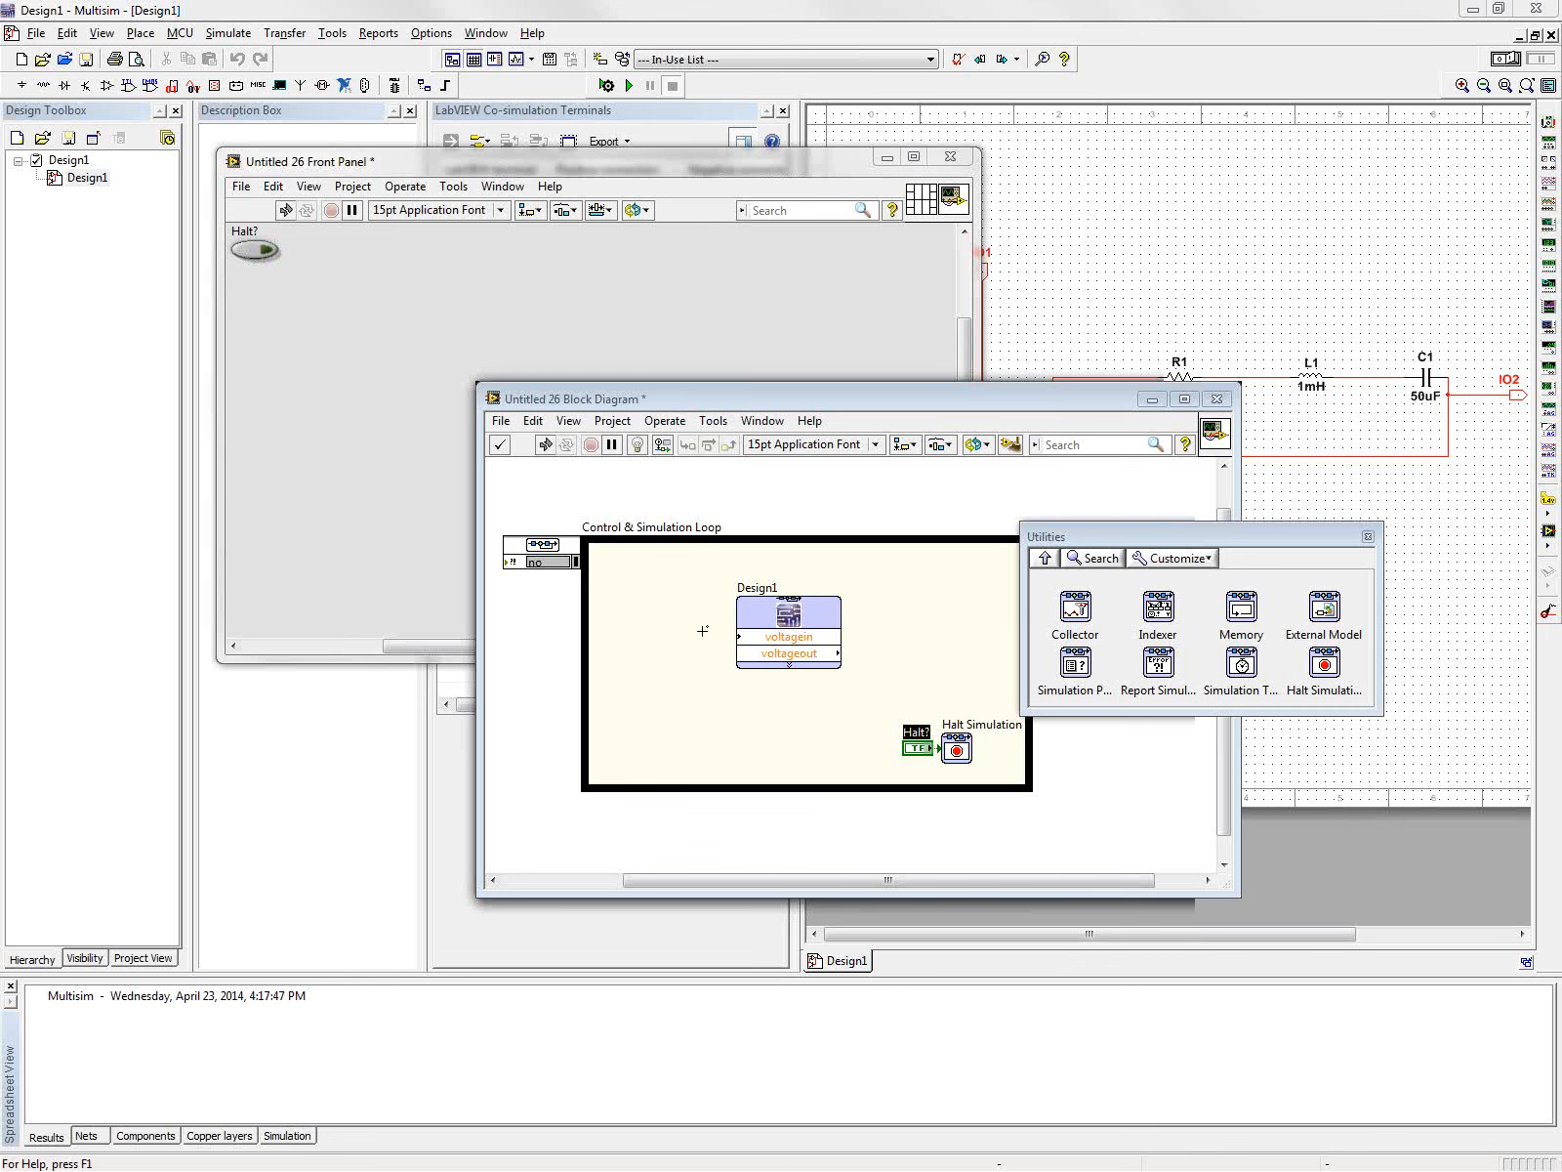
left_click_drag(817, 625, 875, 630)
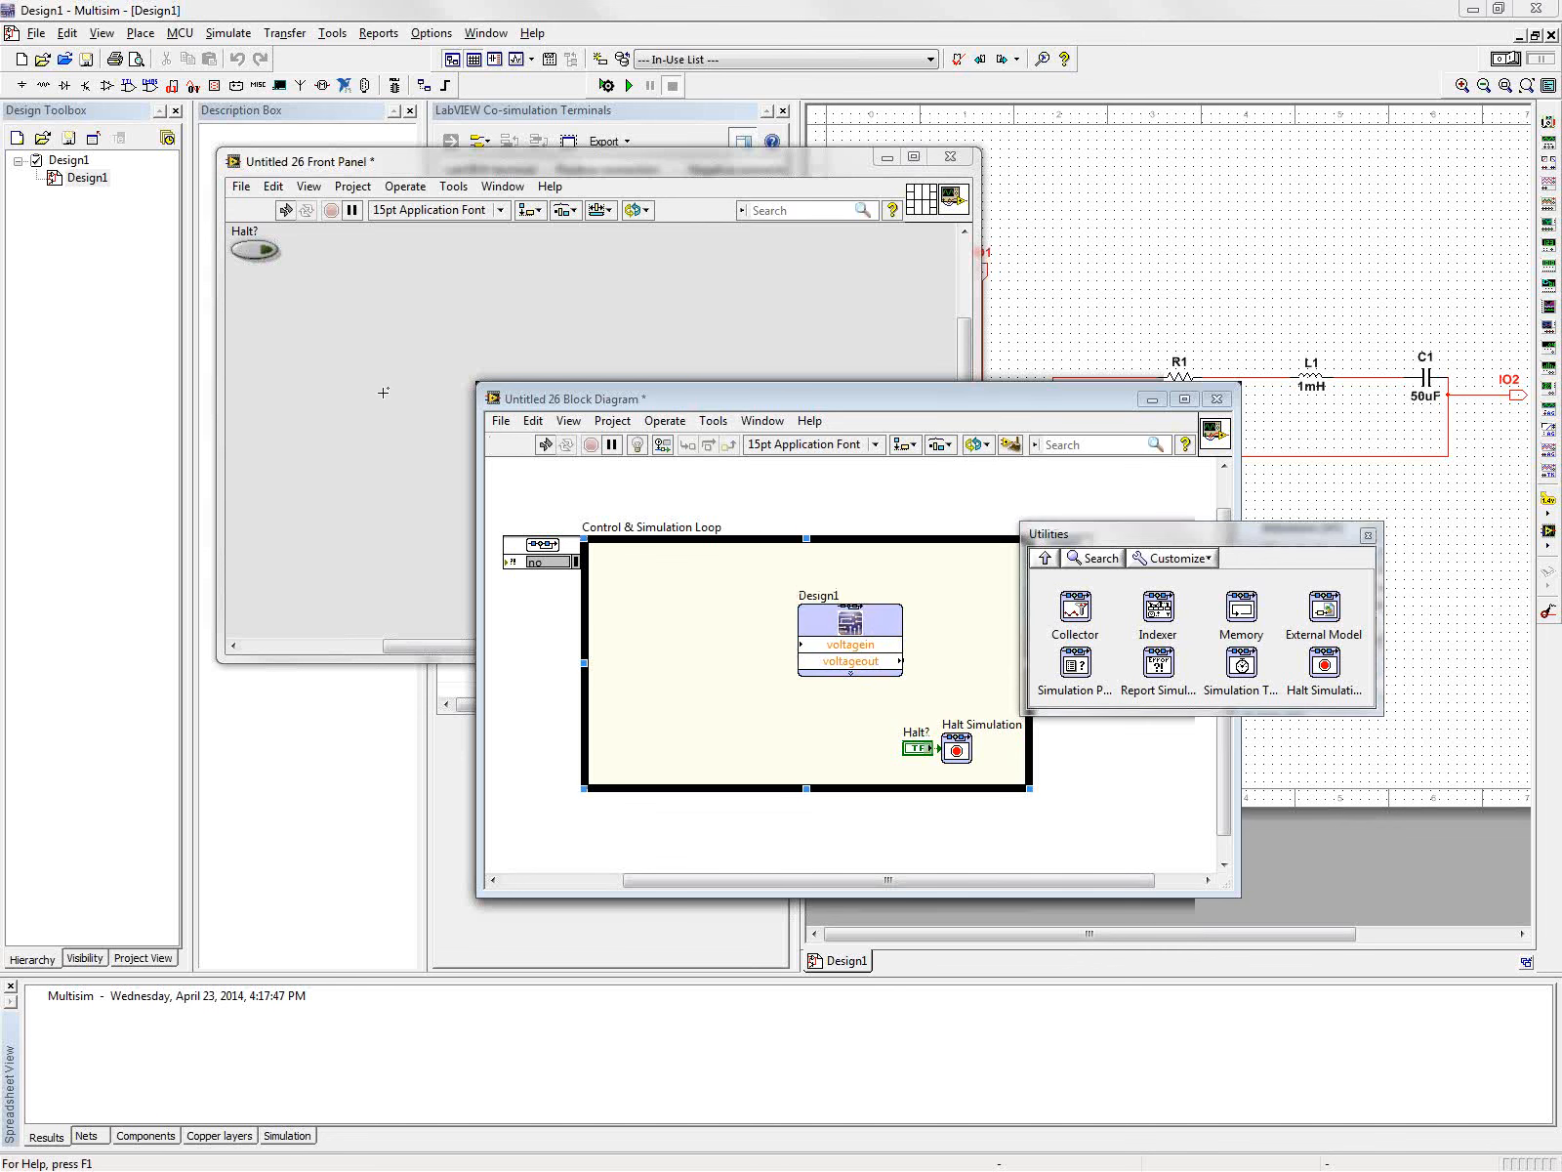
Place a Vertical Fill Slide control with its default label on the front panel, and return to the block diagram.
key("ctrl+e")
right_click(485, 394)
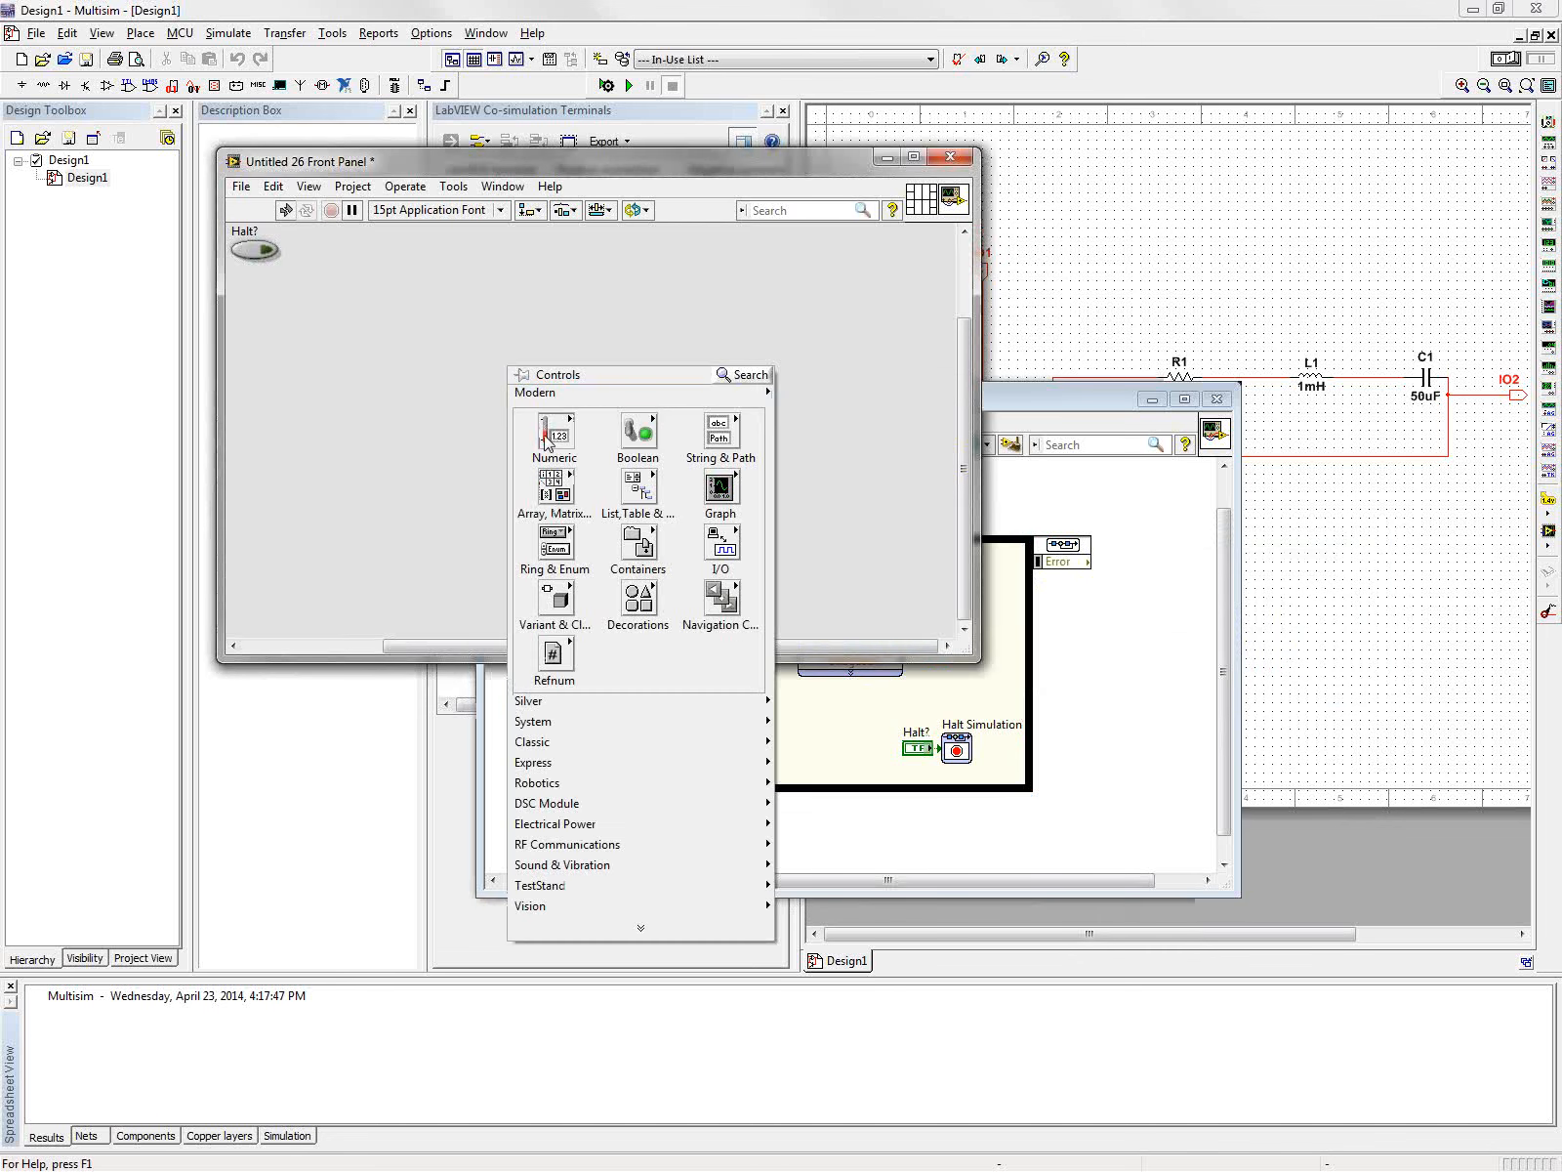
mouse_move(554, 435)
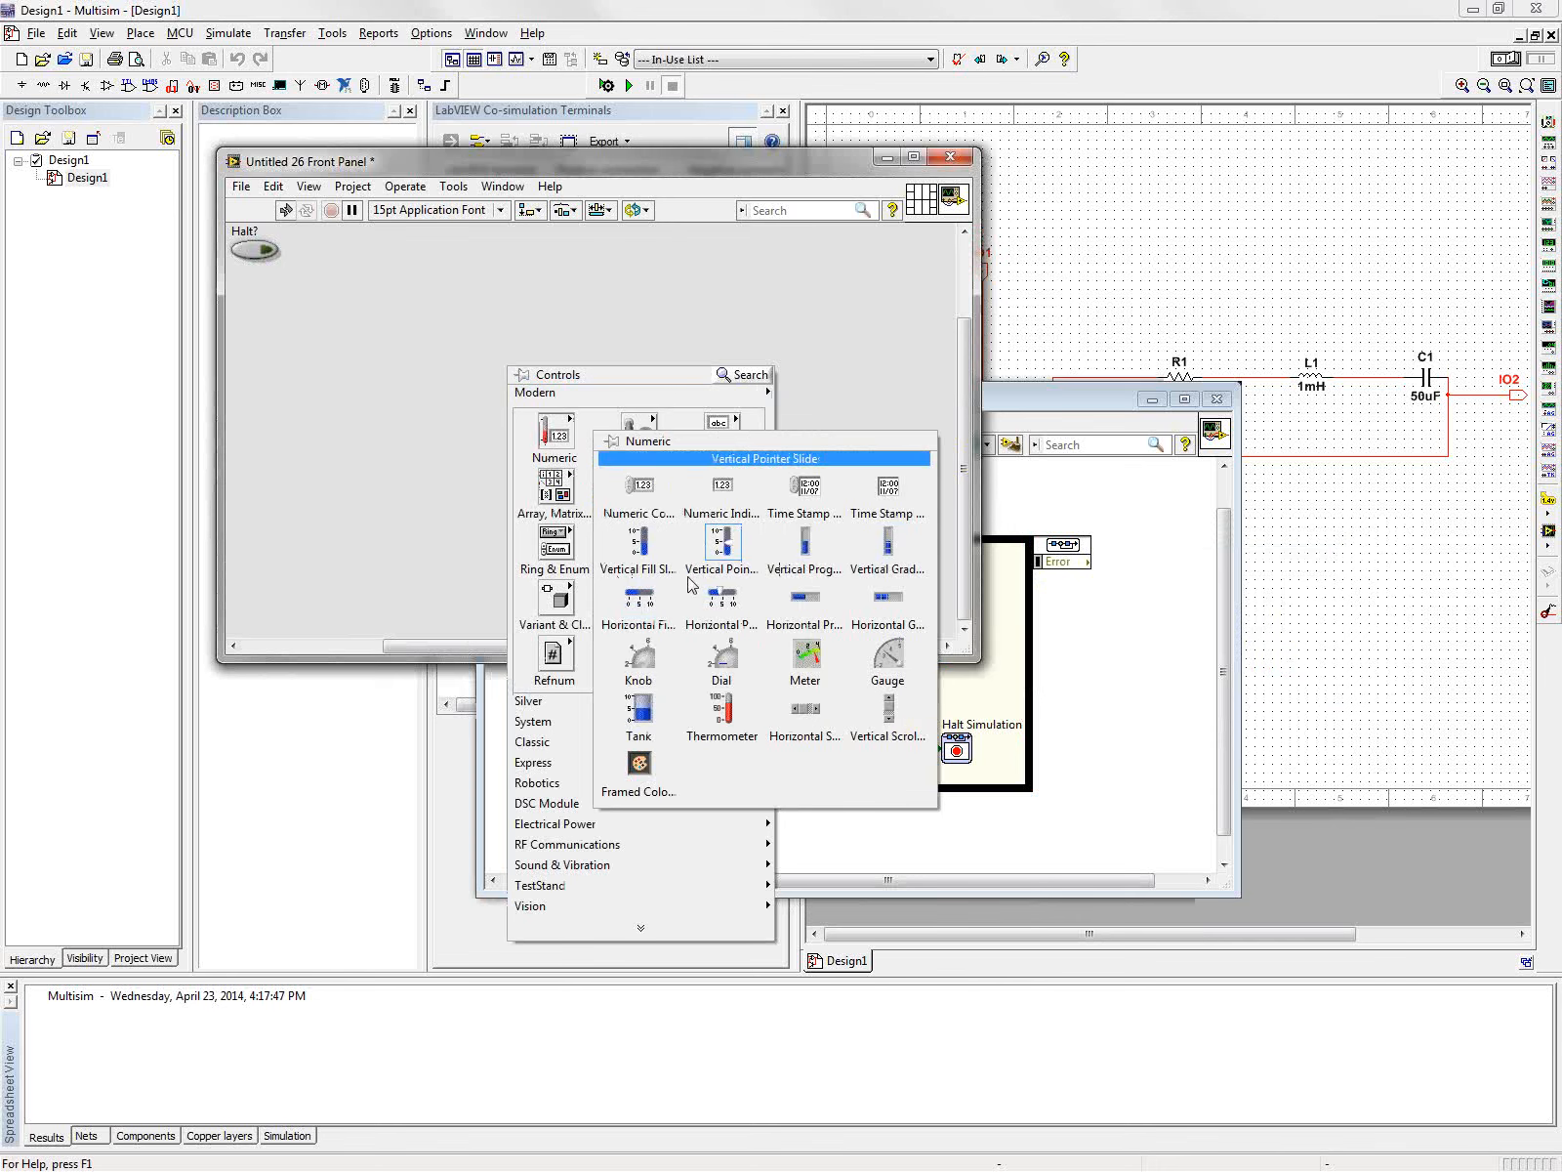
left_click(654, 569)
left_click(503, 444)
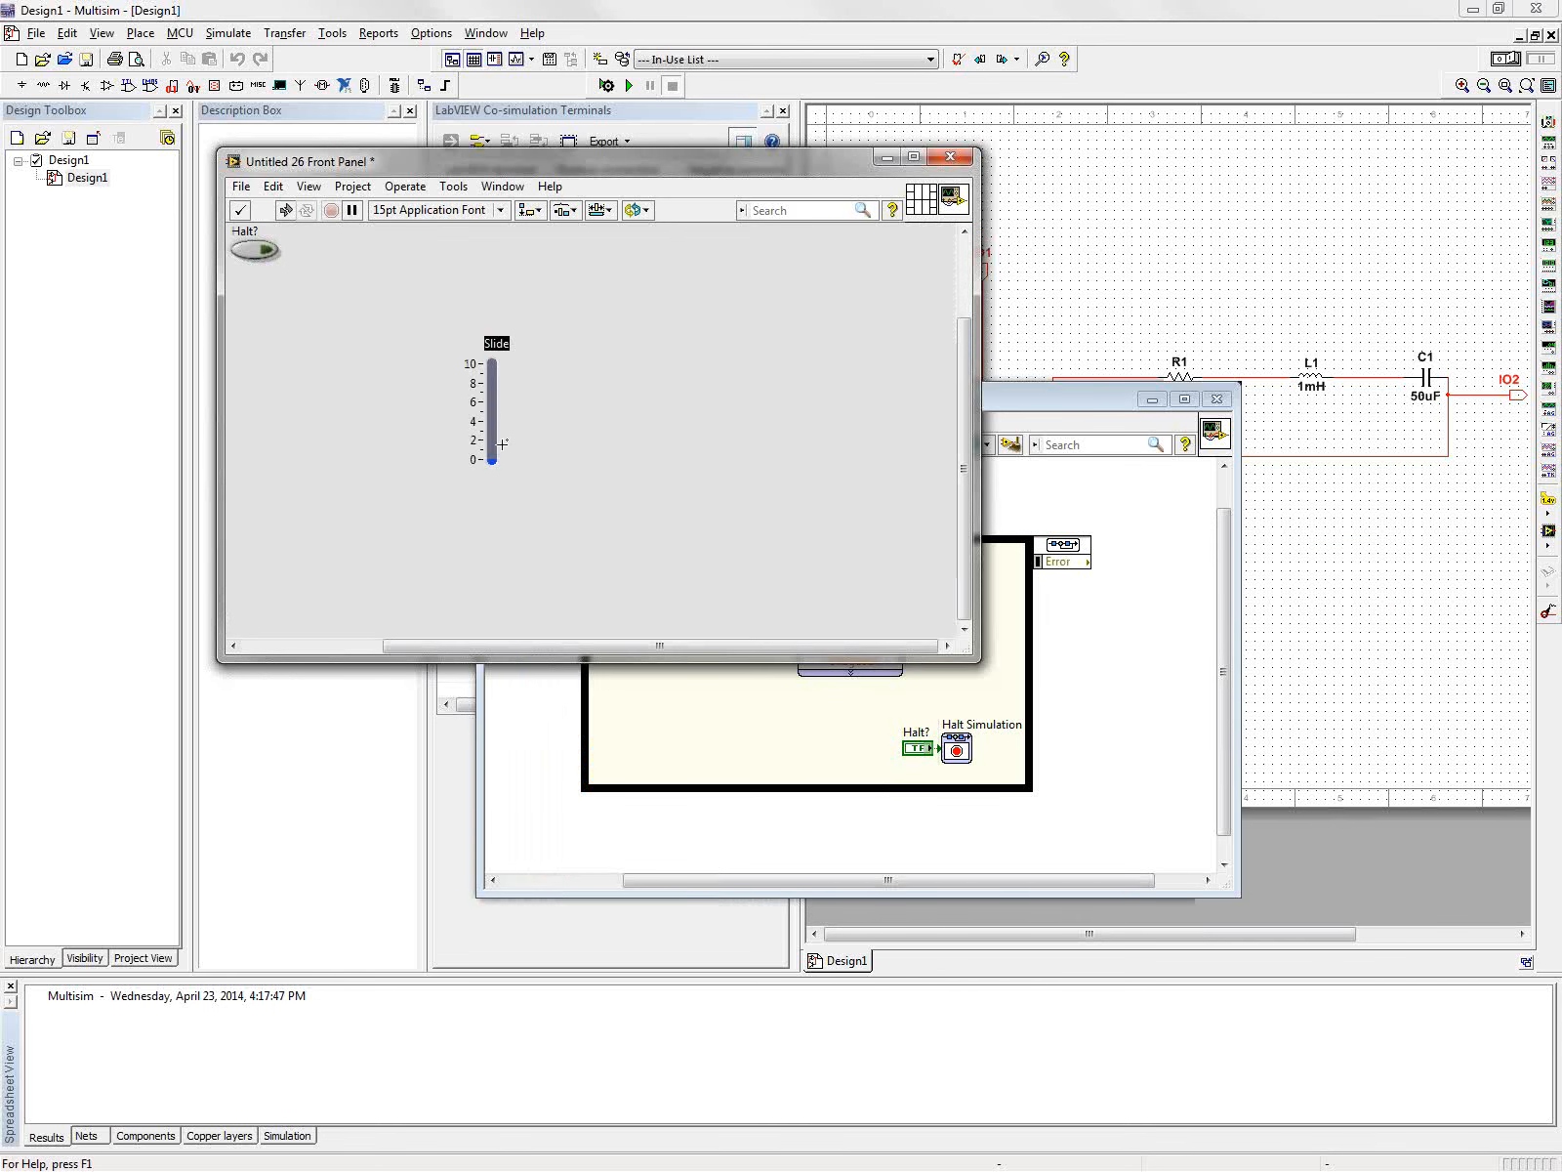
left_click(493, 411)
left_click(652, 689)
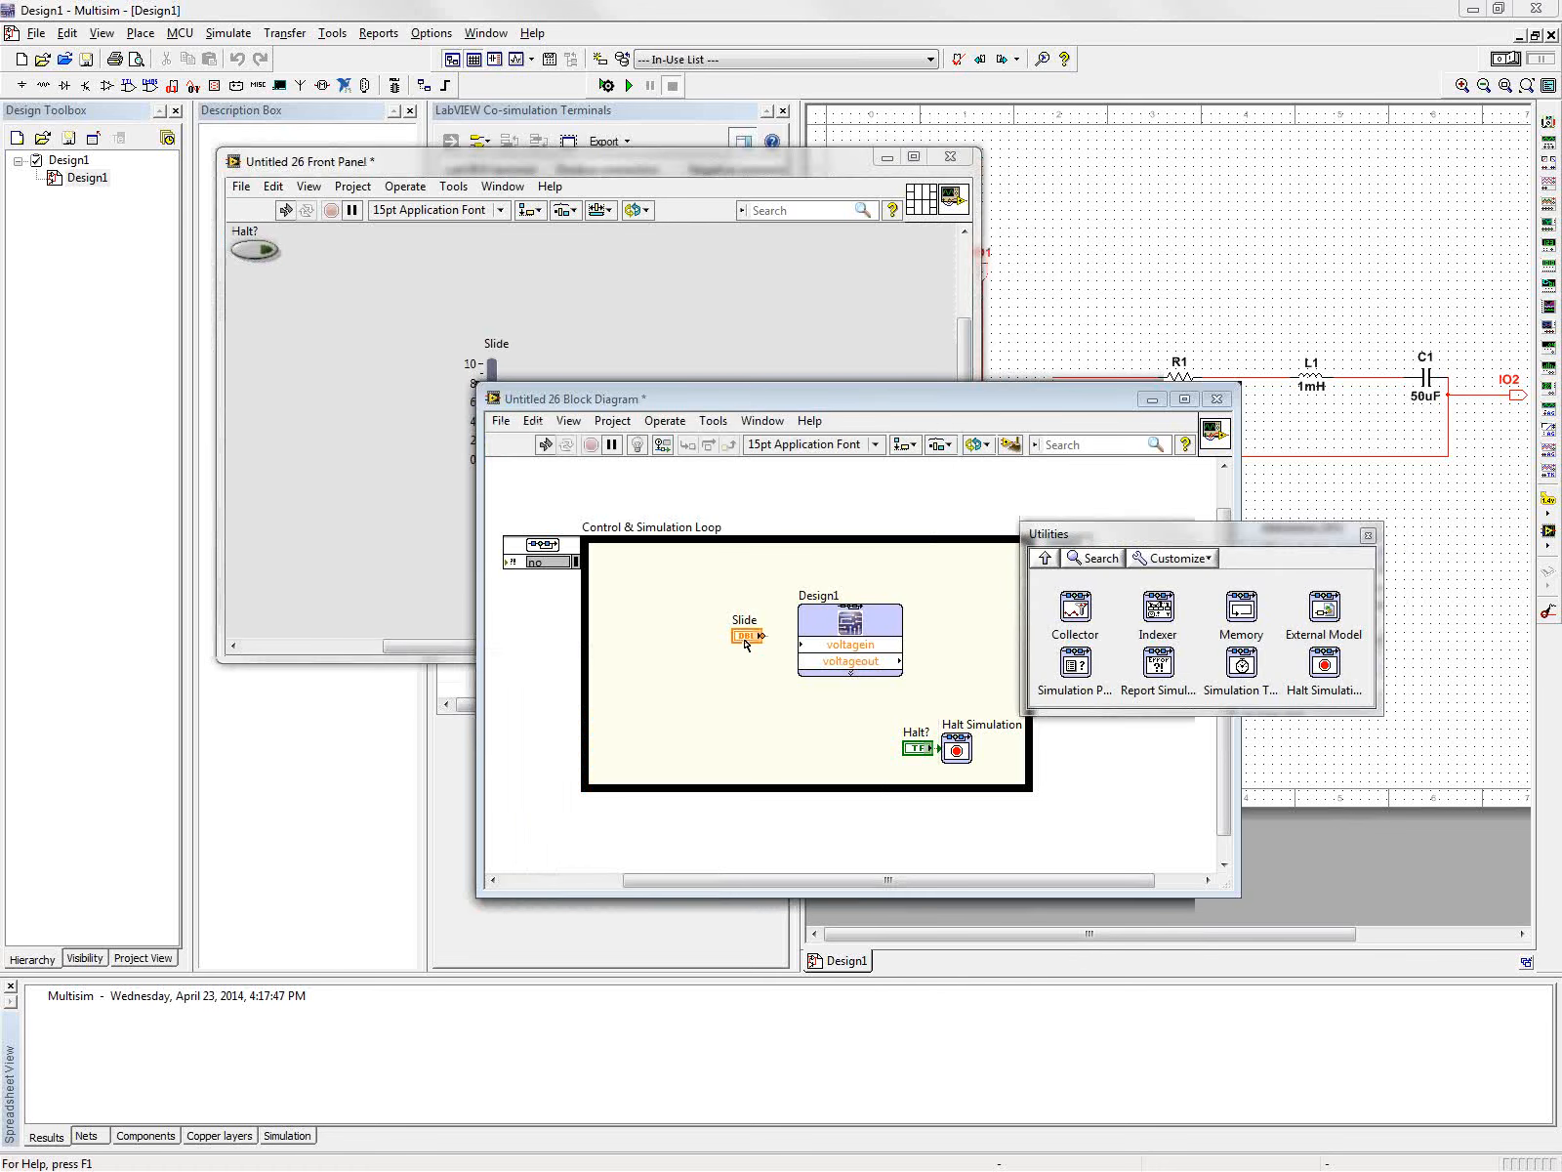
Position the Slide terminal left of the Design1 block, wire it to voltagein, and move the block closer to it.
left_click_drag(745, 644, 670, 662)
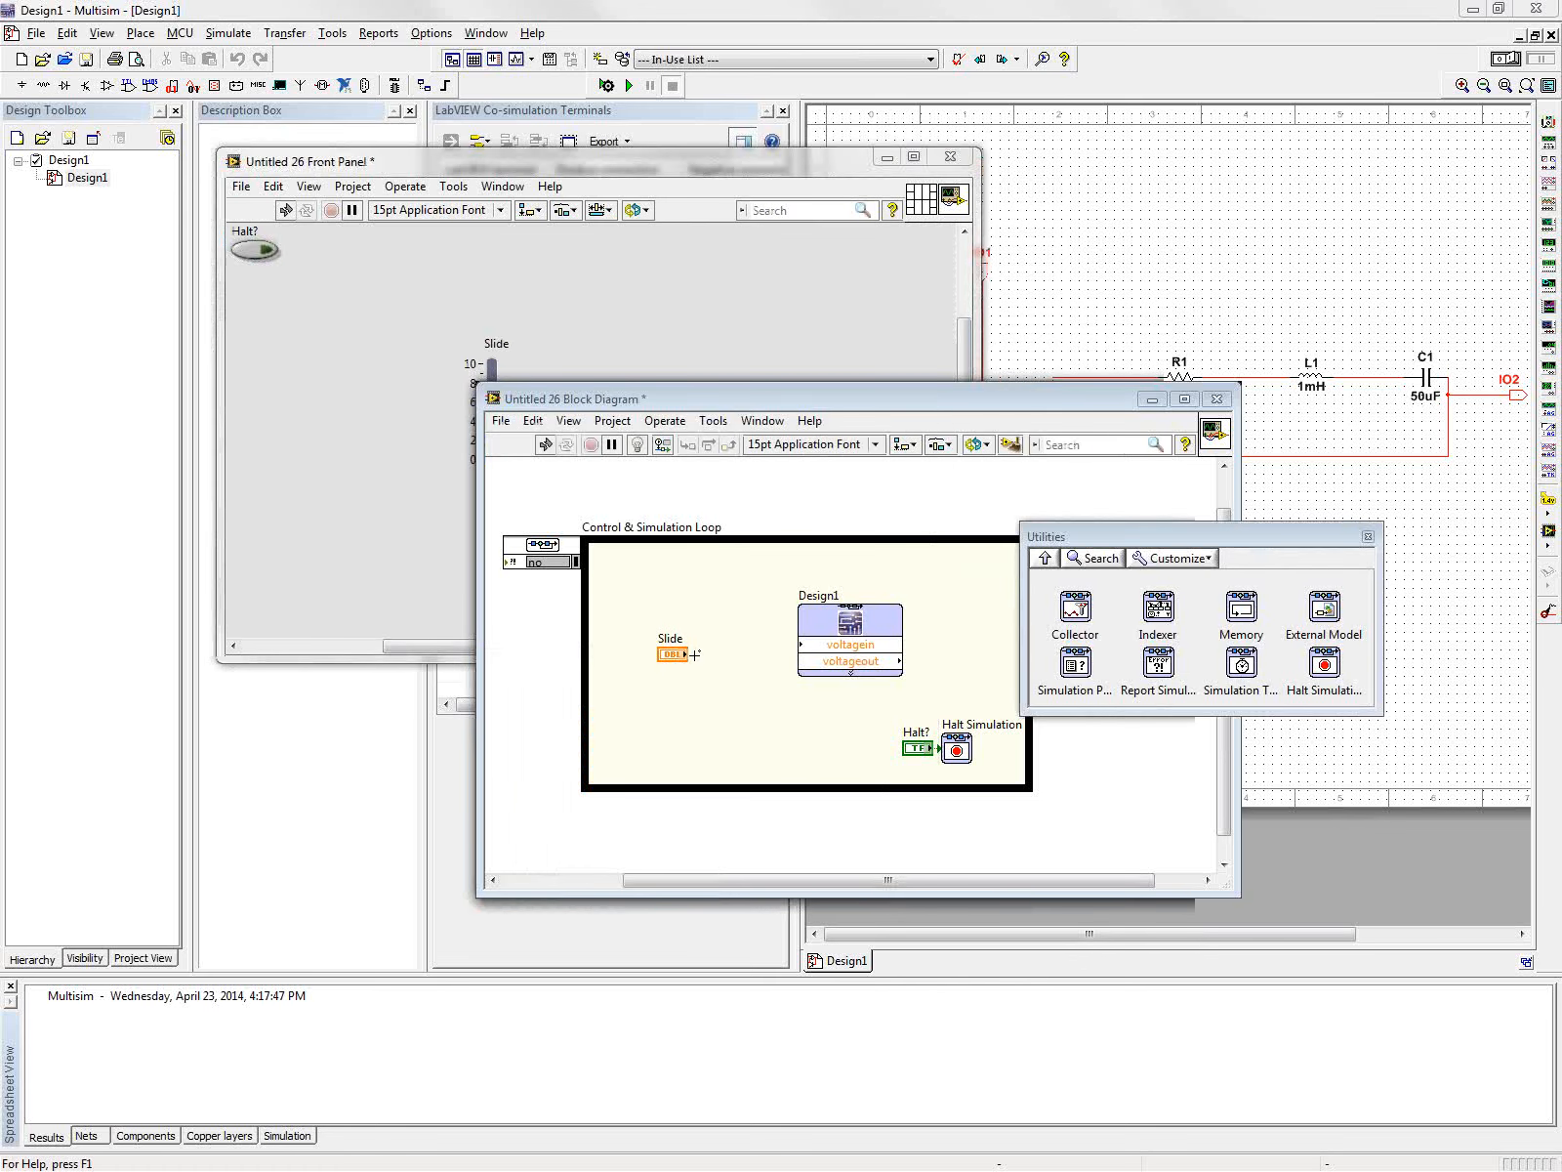
left_click(689, 655)
left_click(801, 645)
left_click_drag(859, 625, 820, 636)
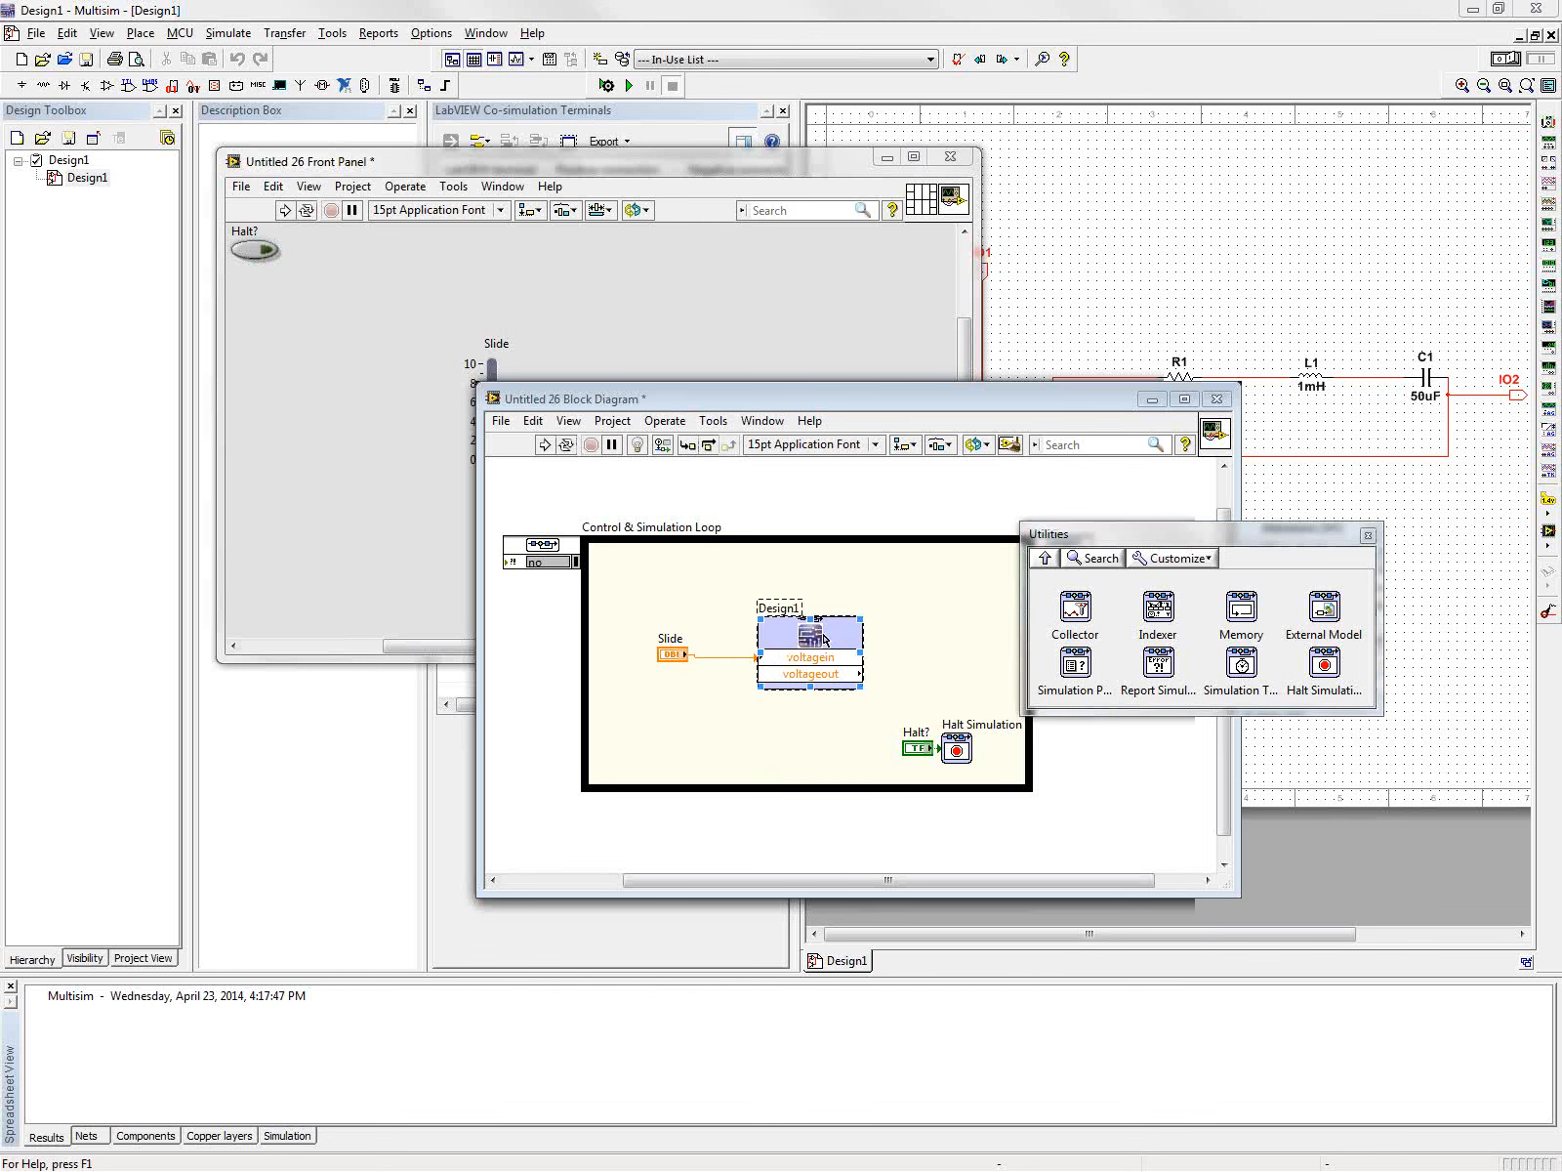
Shift the Design1 block slightly left and place a SimTime Waveform from the simulation Graph Utilities beside it inside the loop.
left_click(1045, 557)
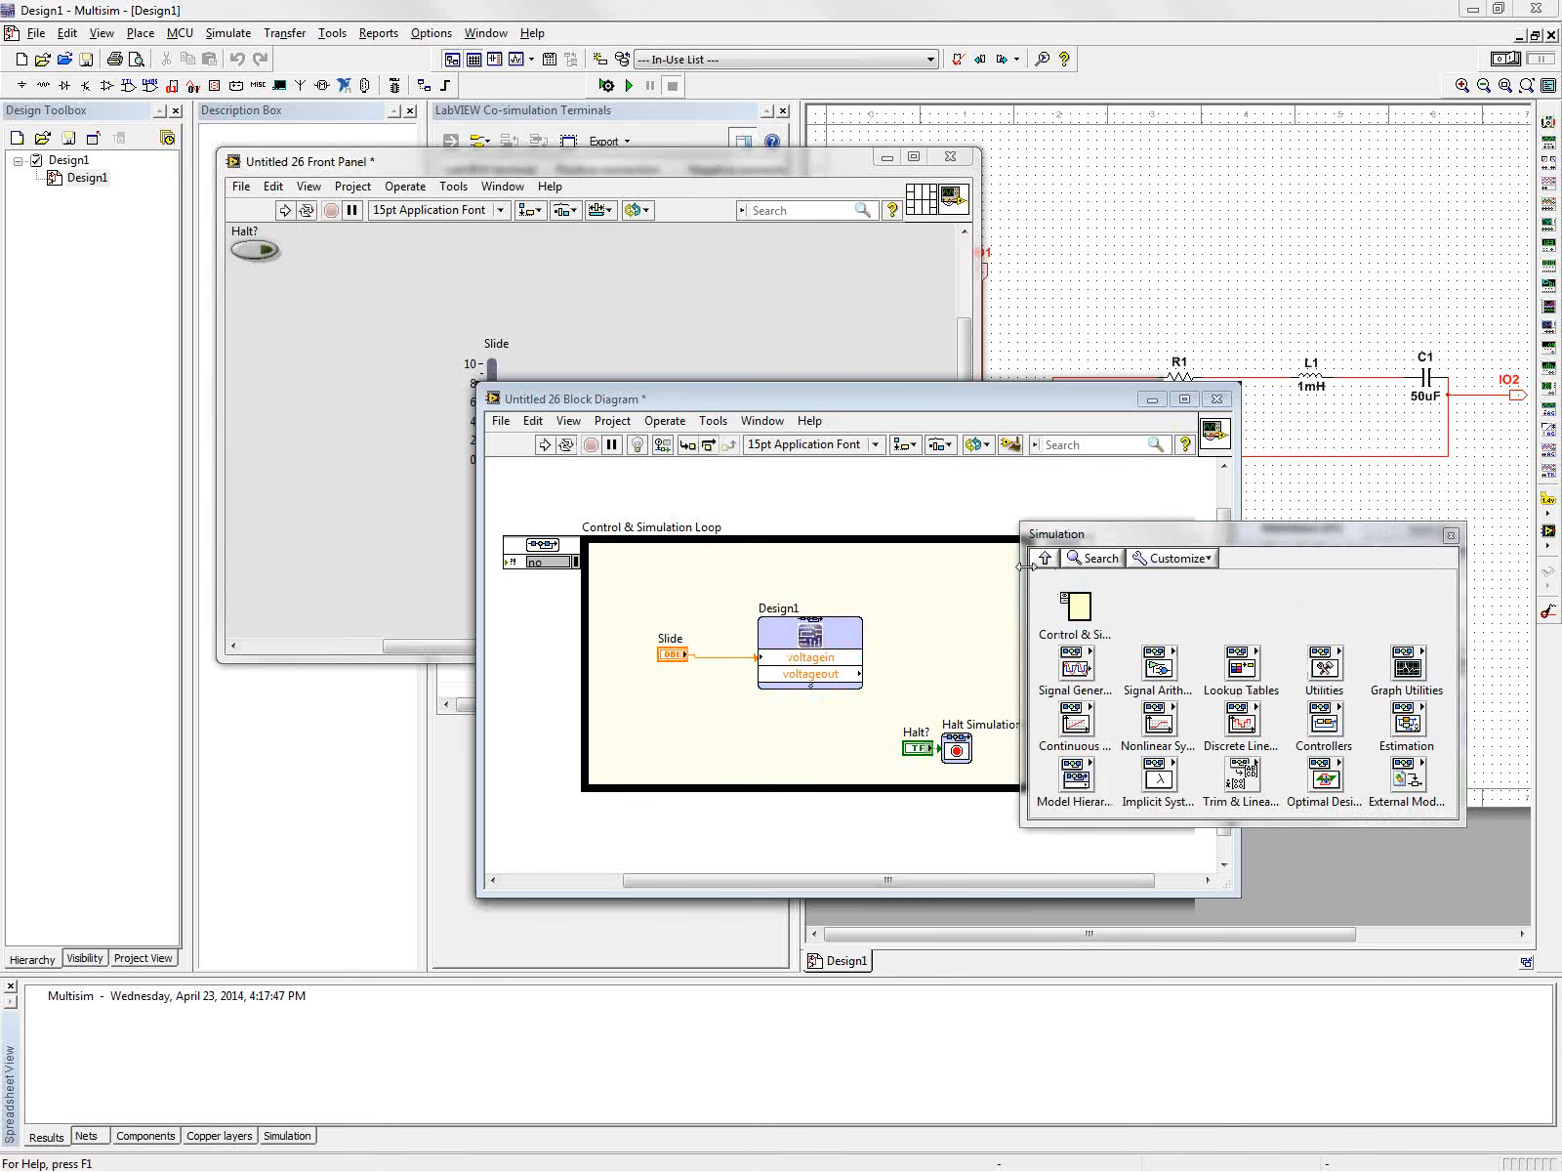
left_click_drag(1228, 544, 1330, 549)
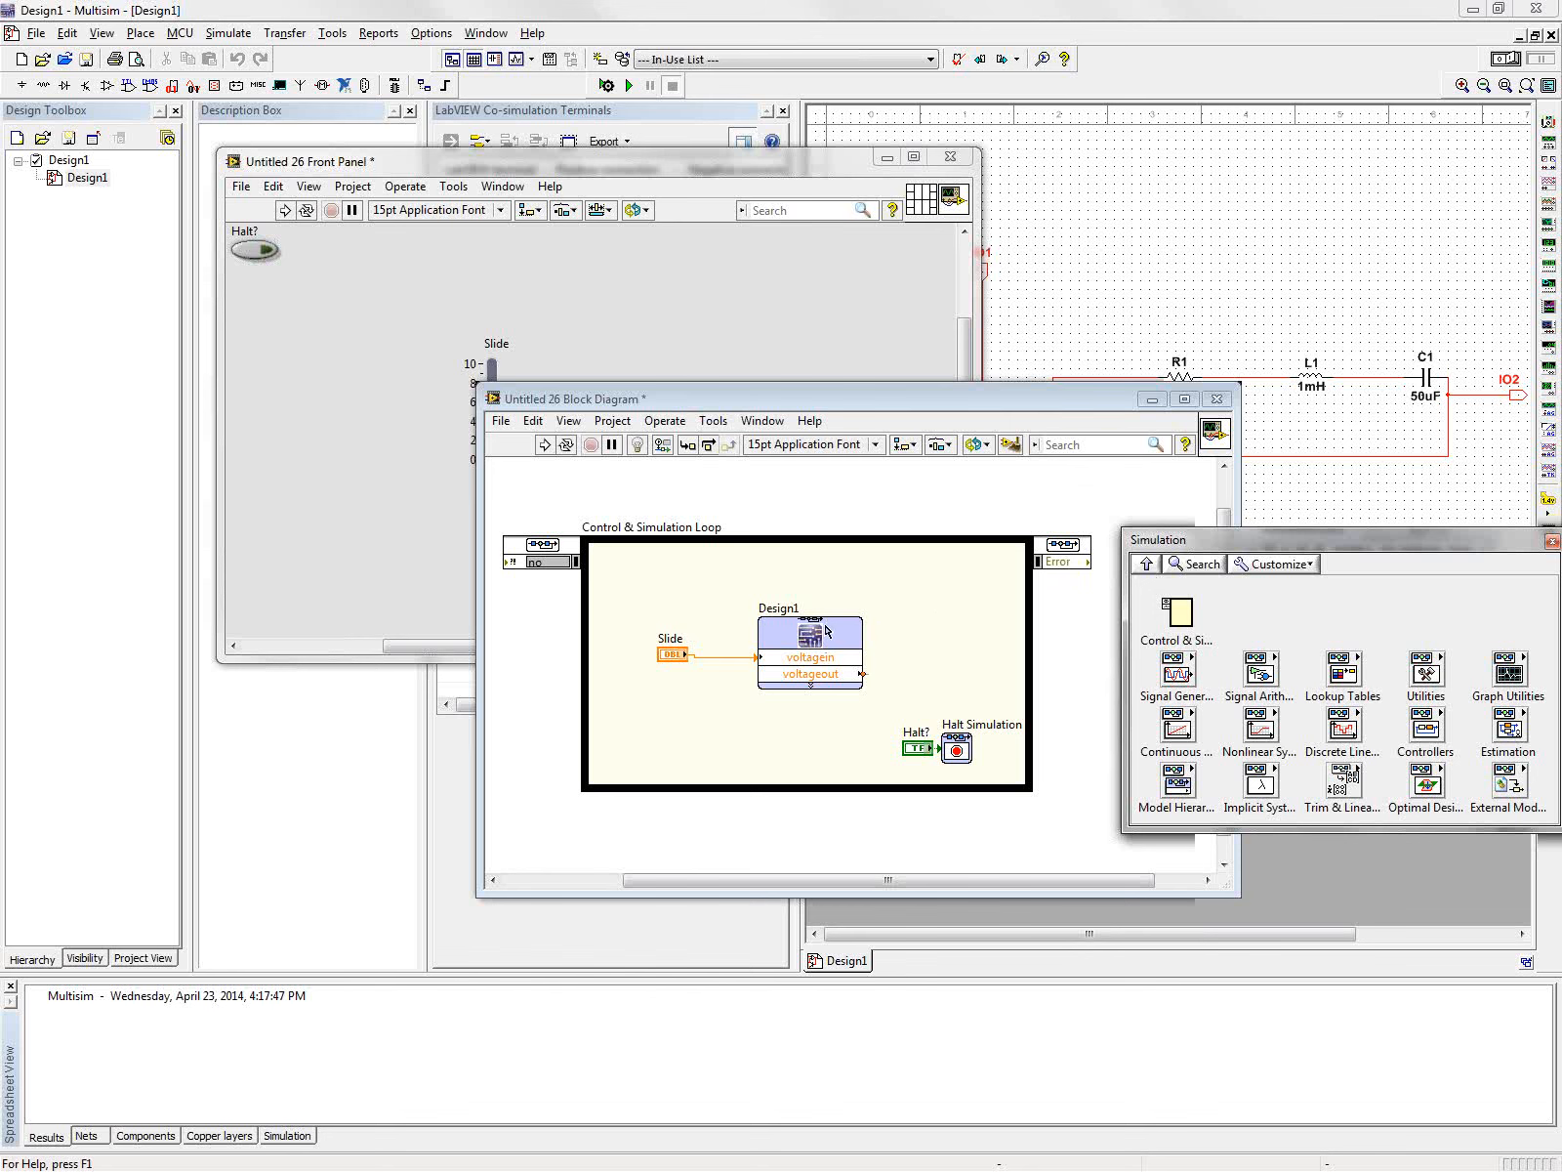
left_click_drag(826, 631, 800, 632)
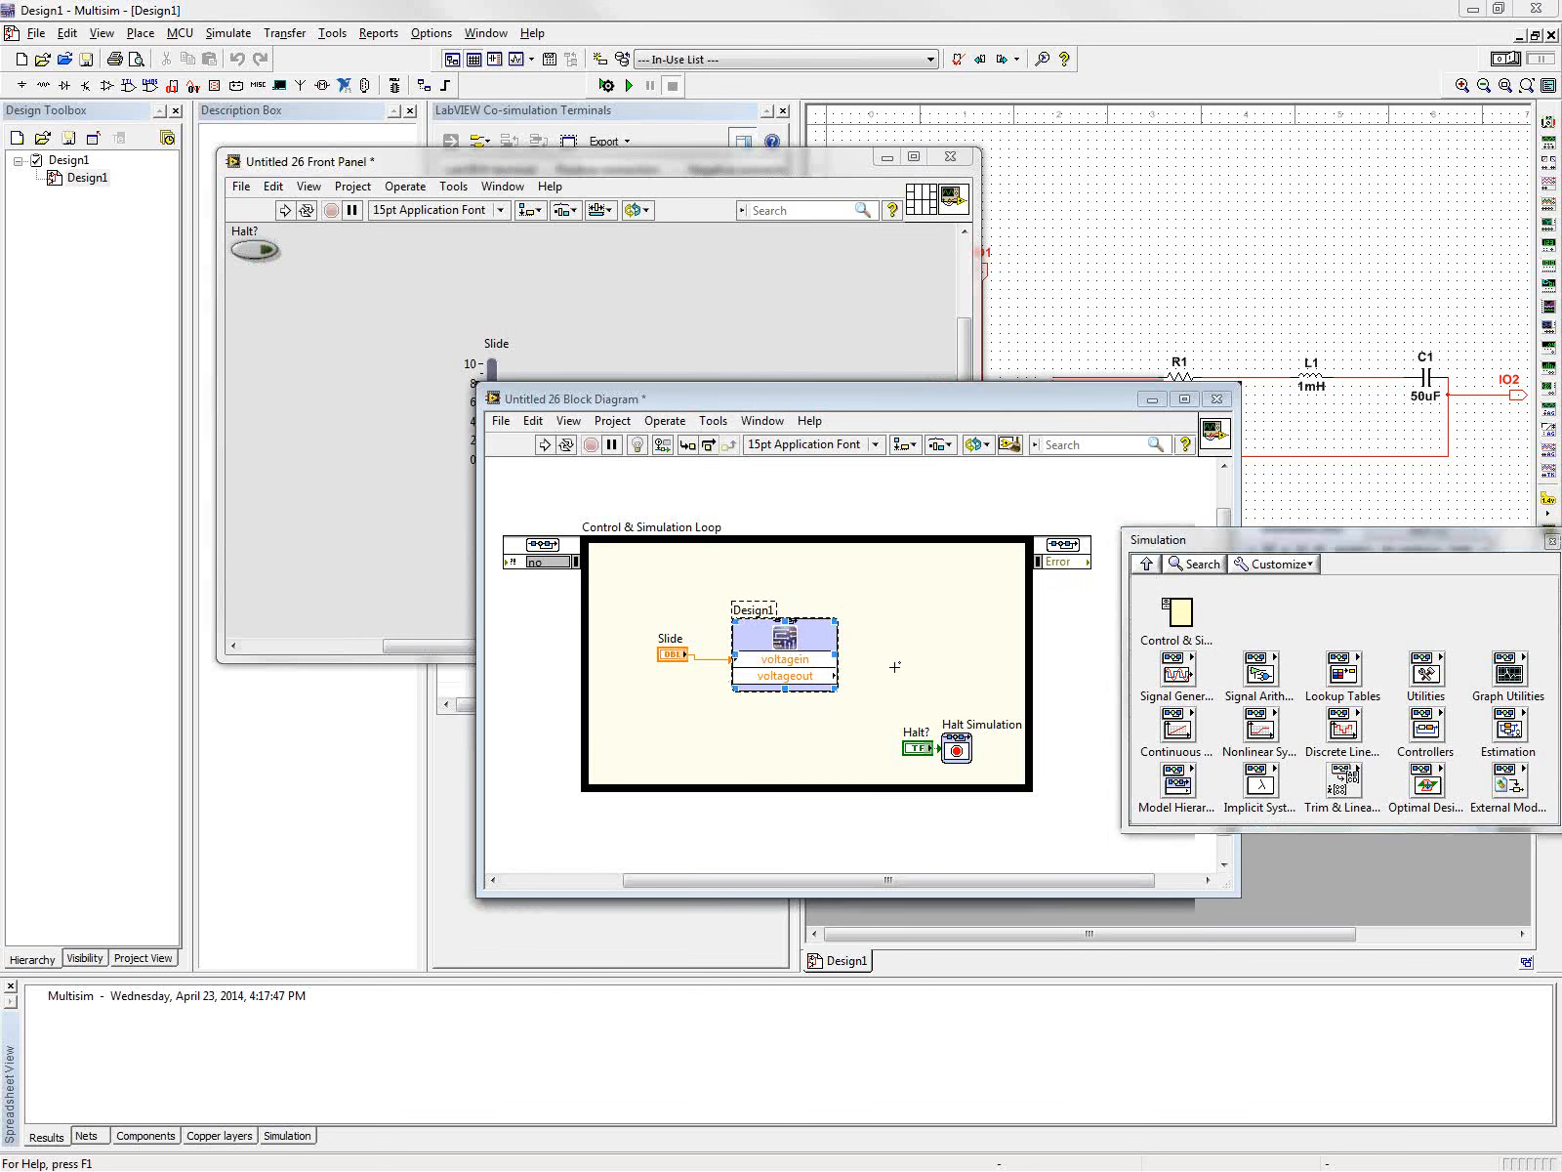
right_click(954, 629)
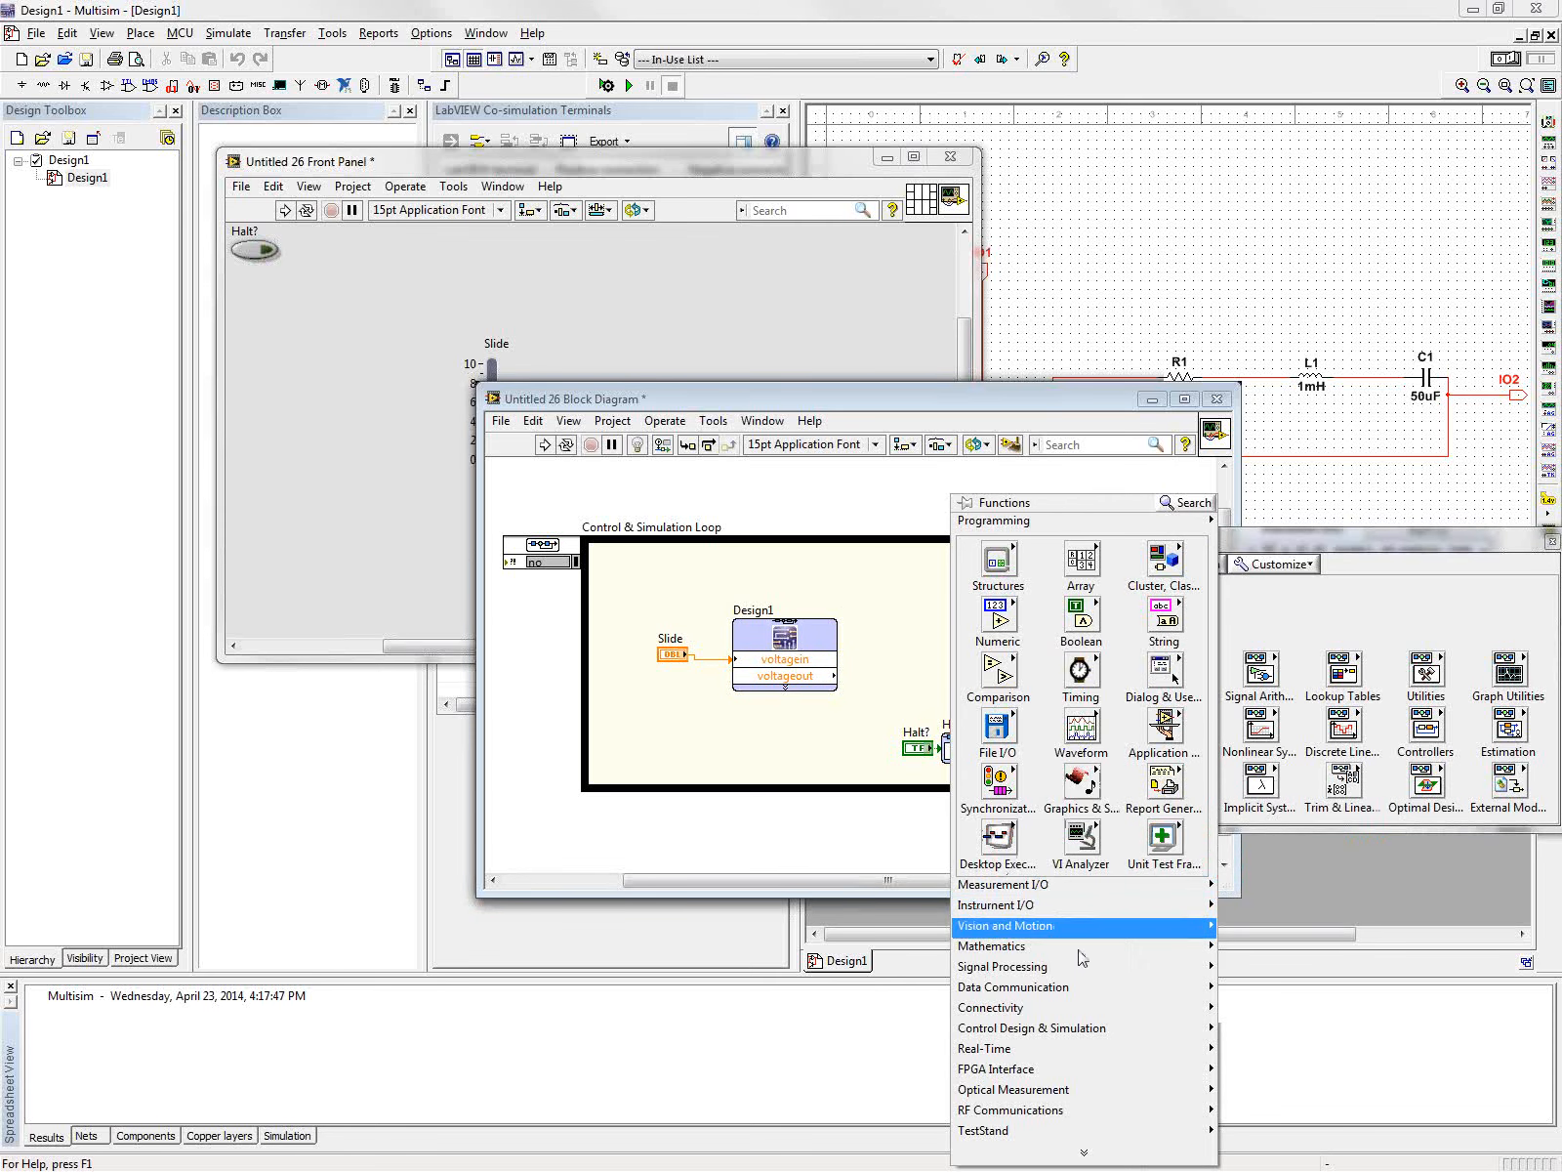
mouse_move(1140, 1028)
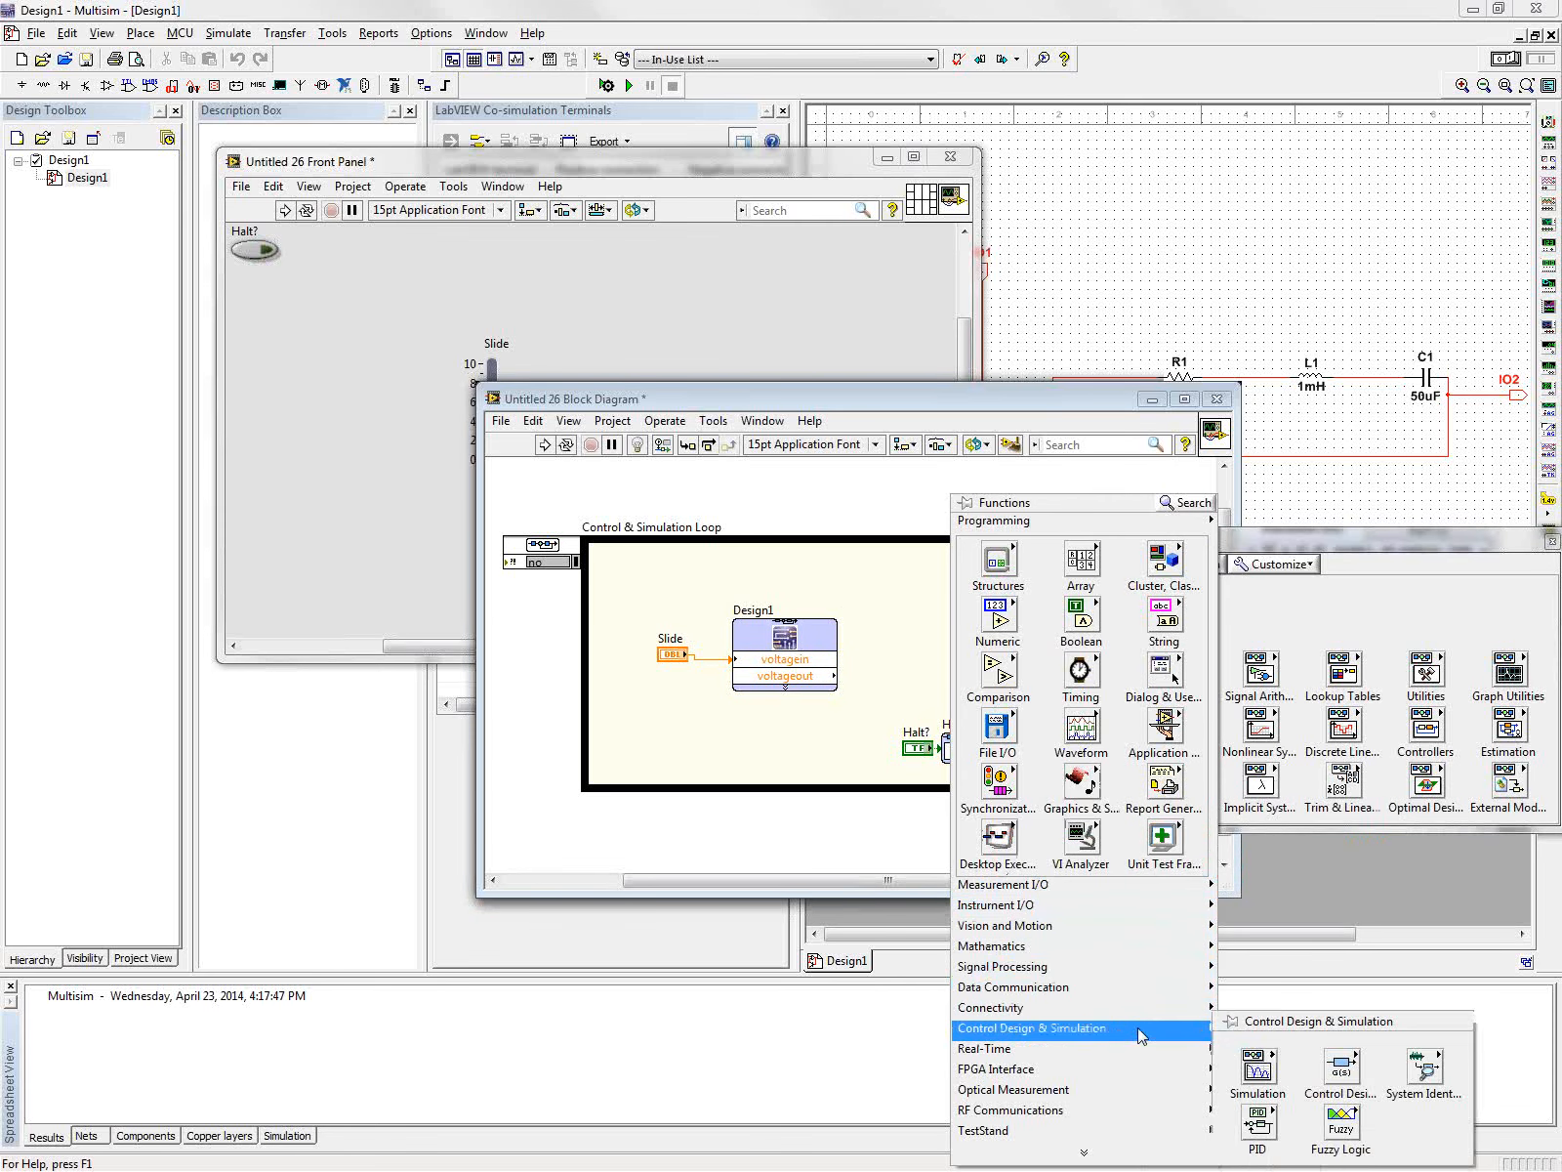
left_click(1374, 626)
left_click(1520, 686)
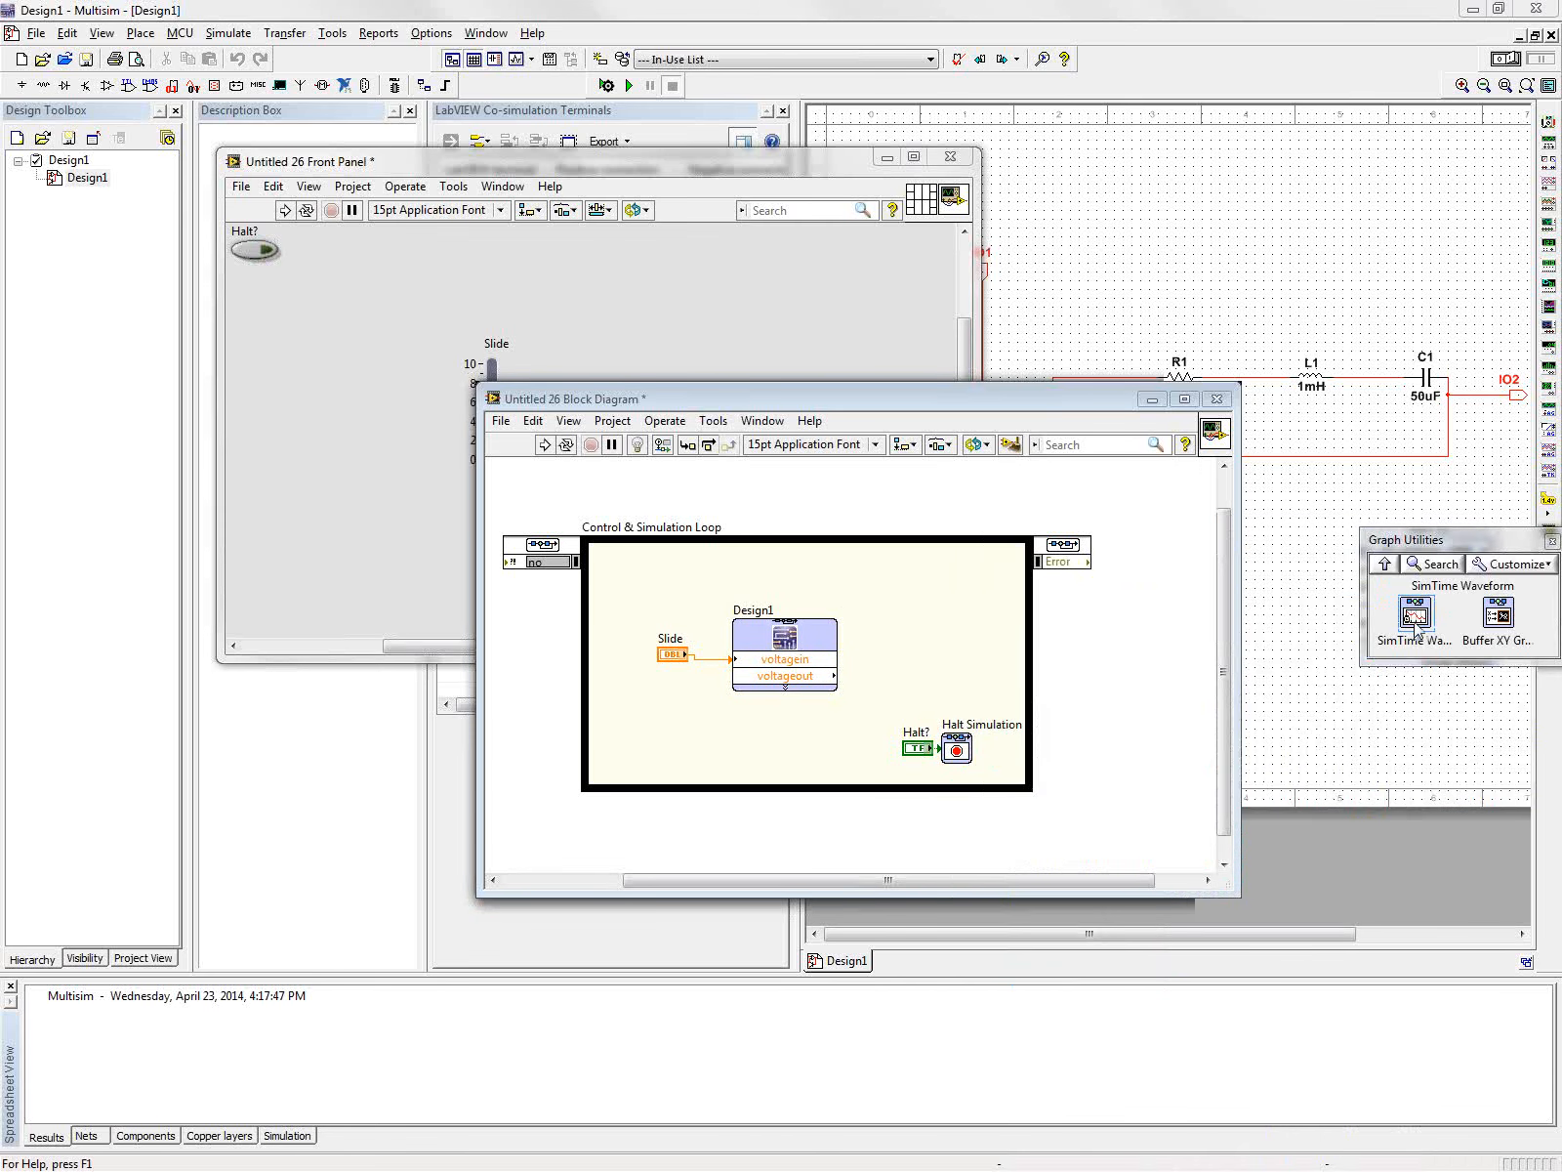
left_click_drag(1415, 630, 942, 665)
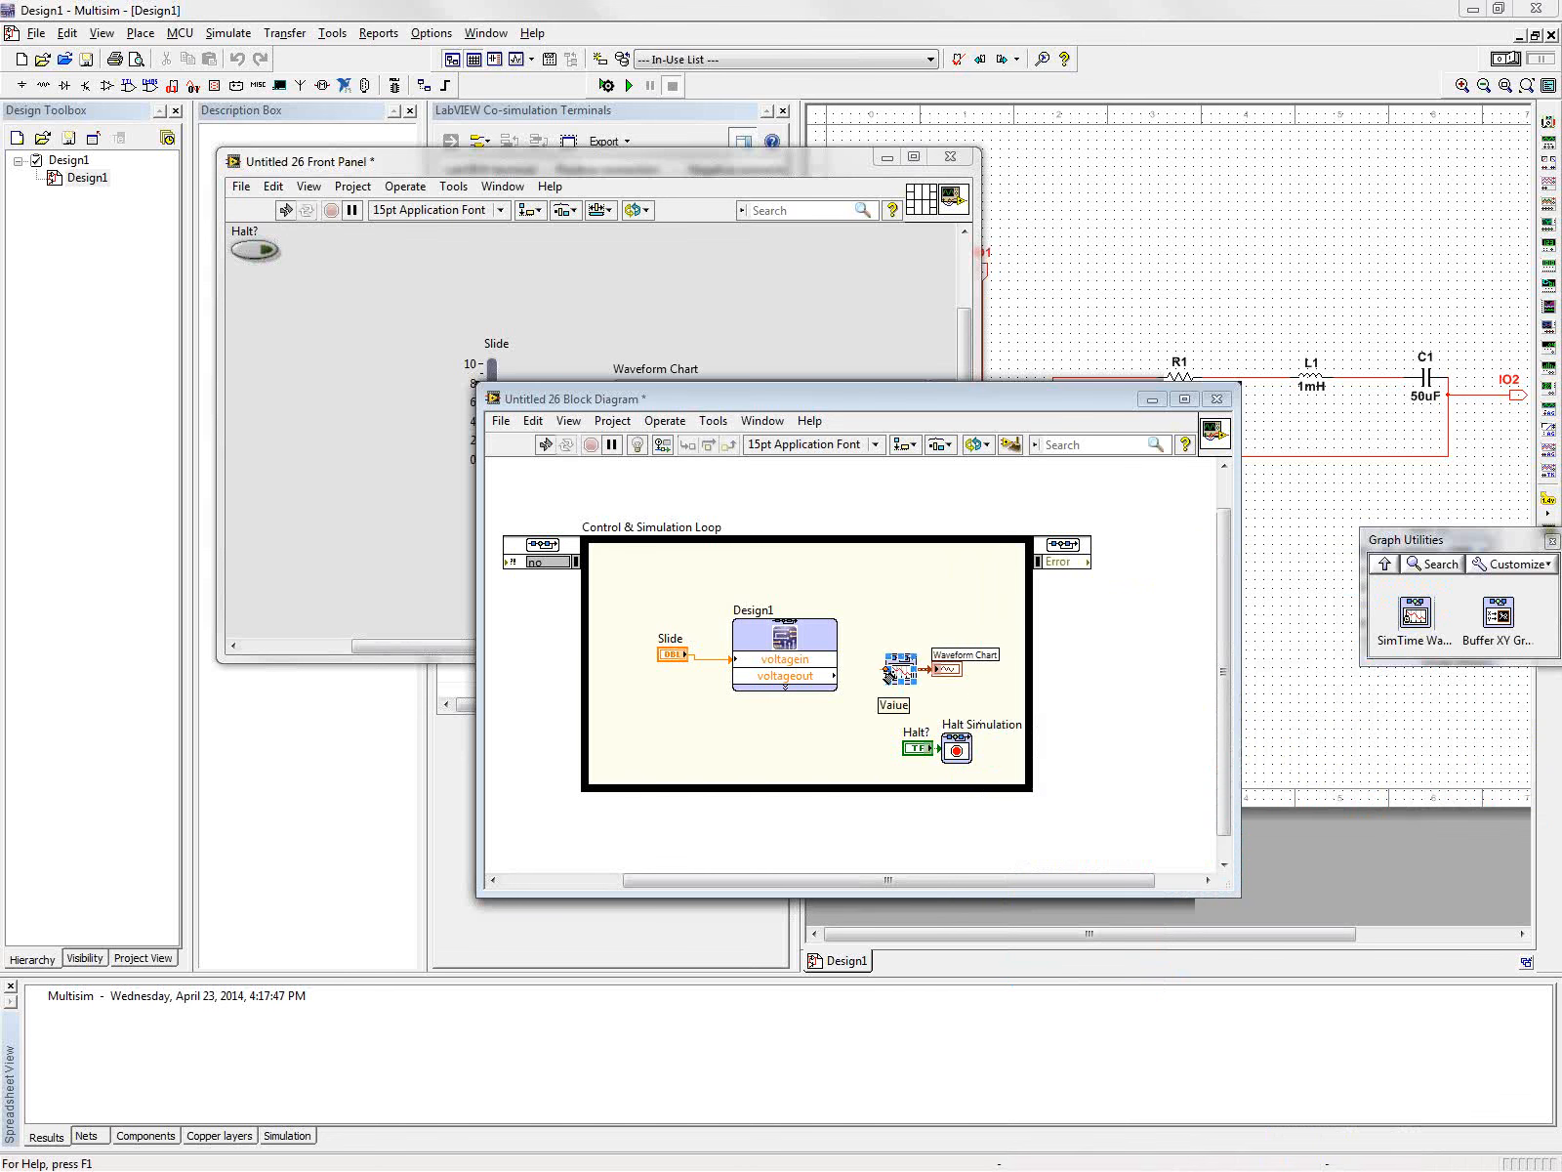
Place a Build Array function with two inputs between the Design1 block and the SimTime Waveform block.
right_click(895, 612)
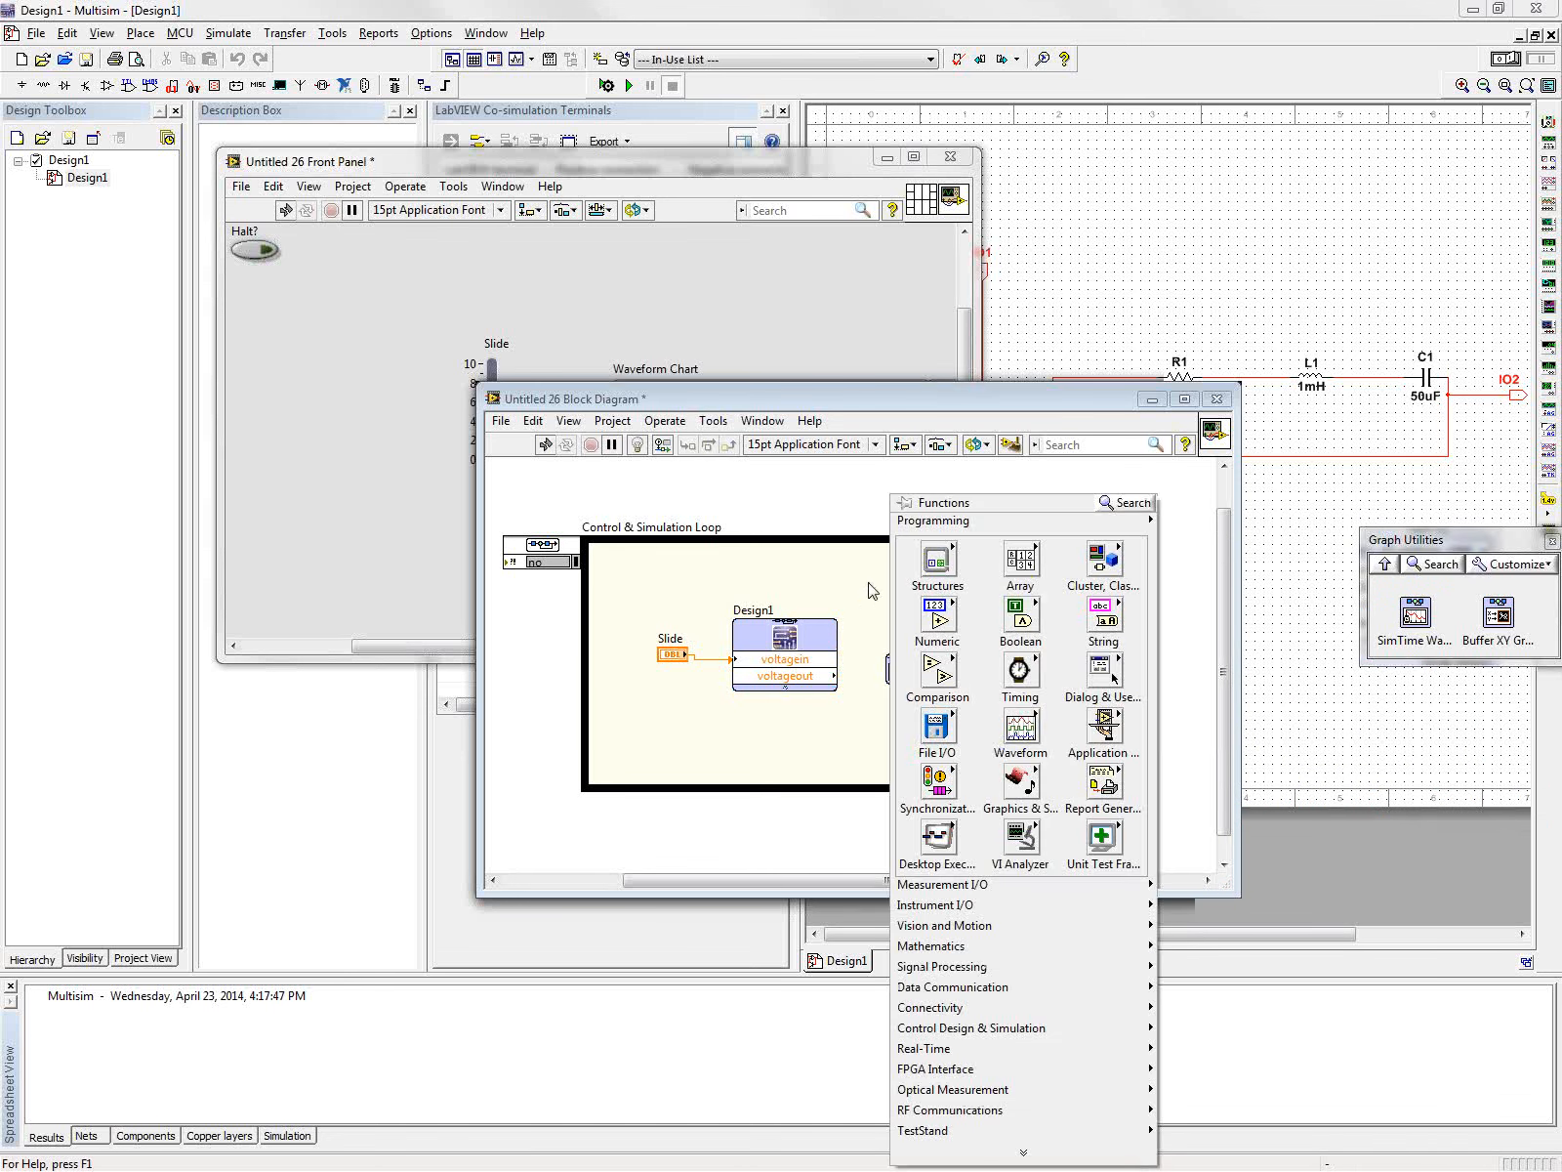
mouse_move(955, 574)
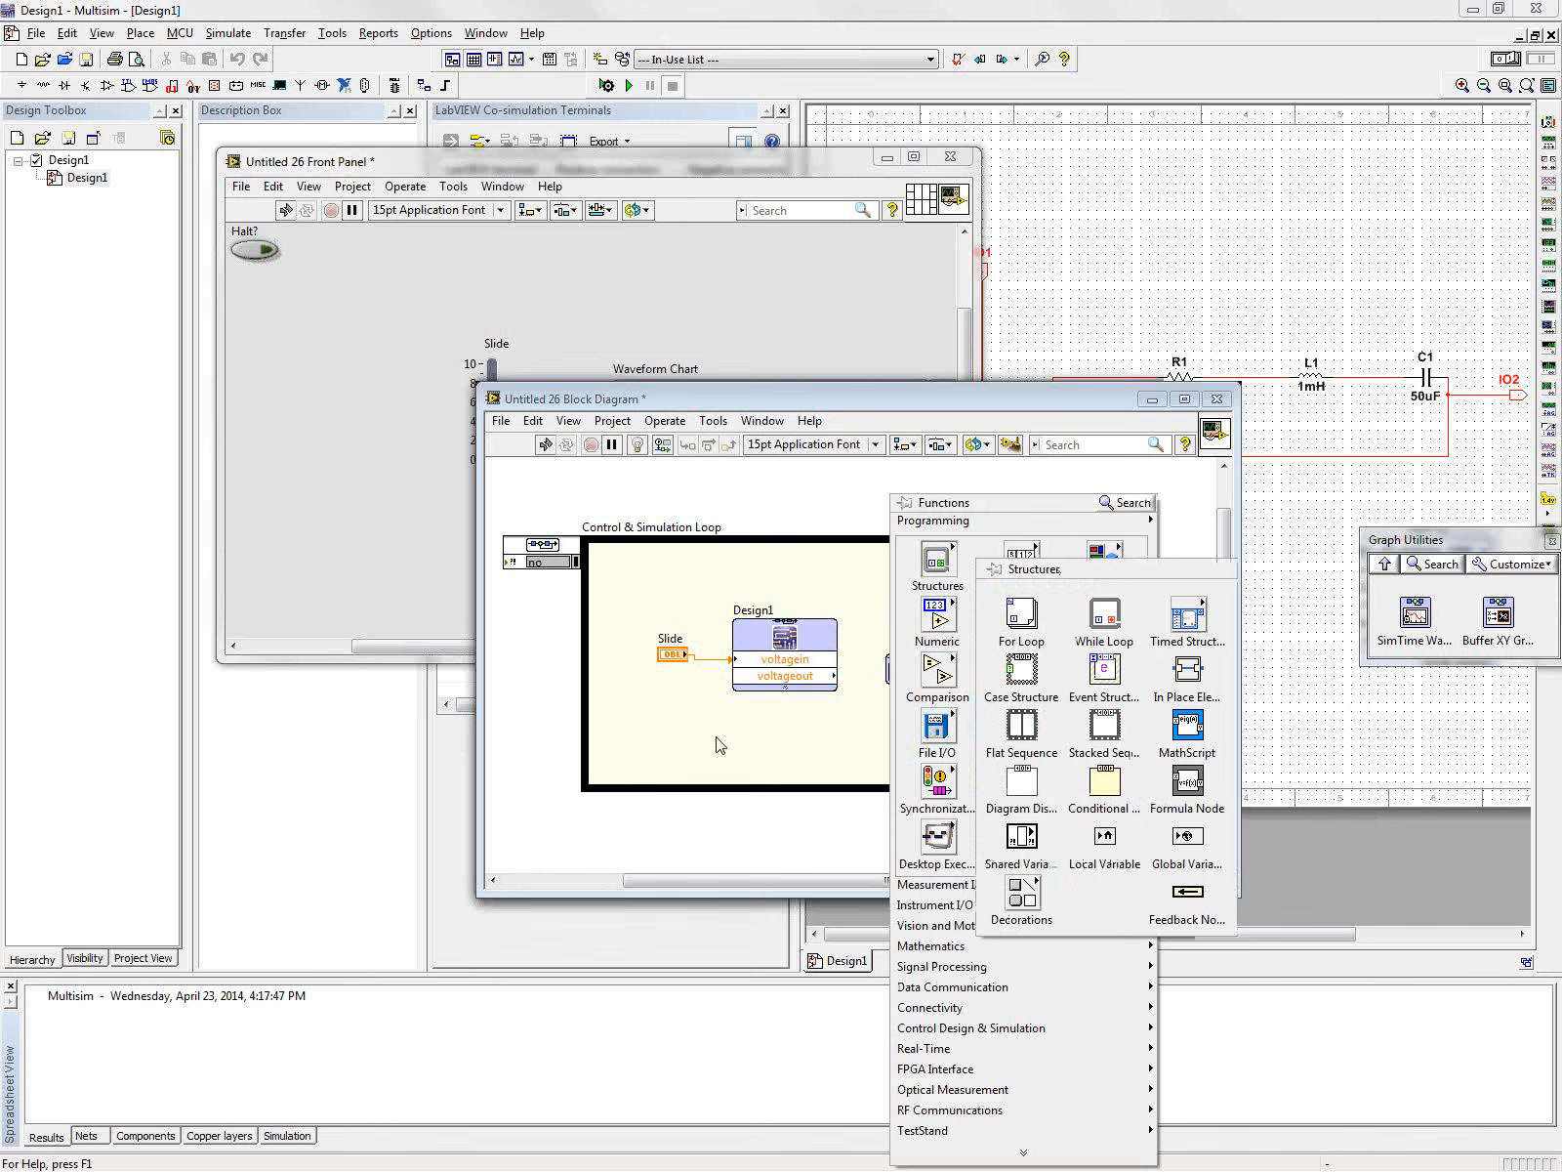
mouse_move(1020, 564)
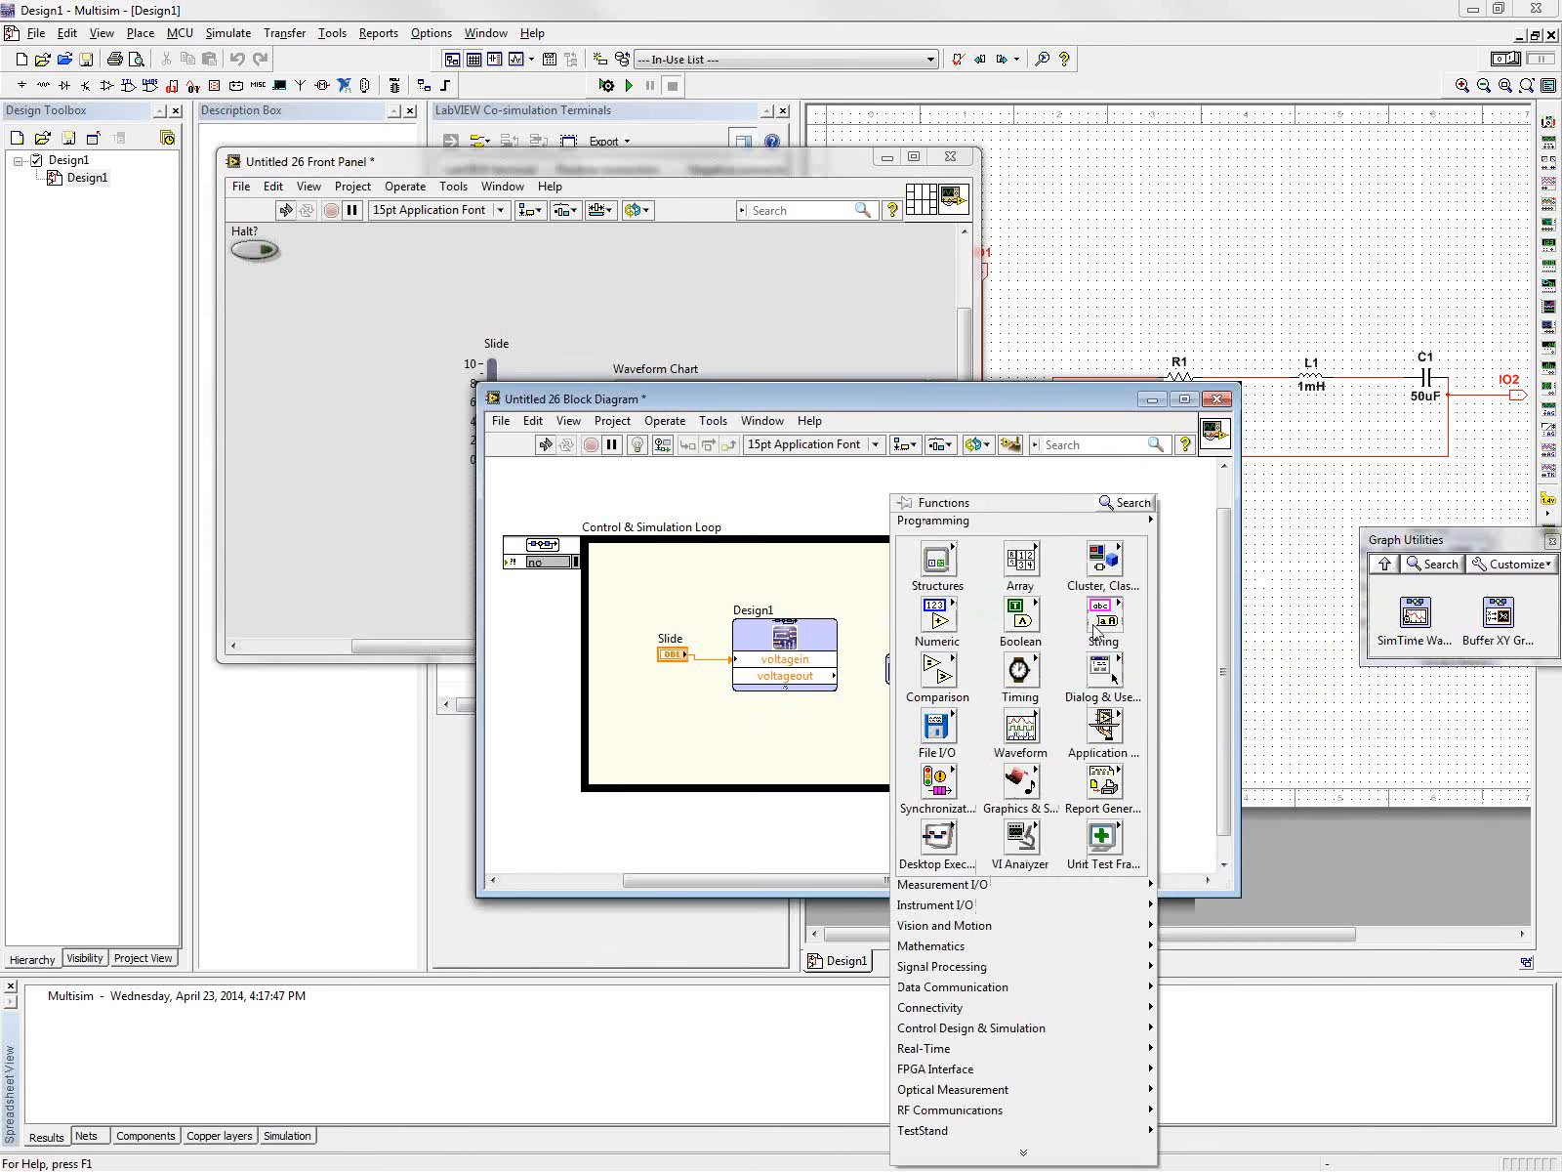
left_click(1186, 679)
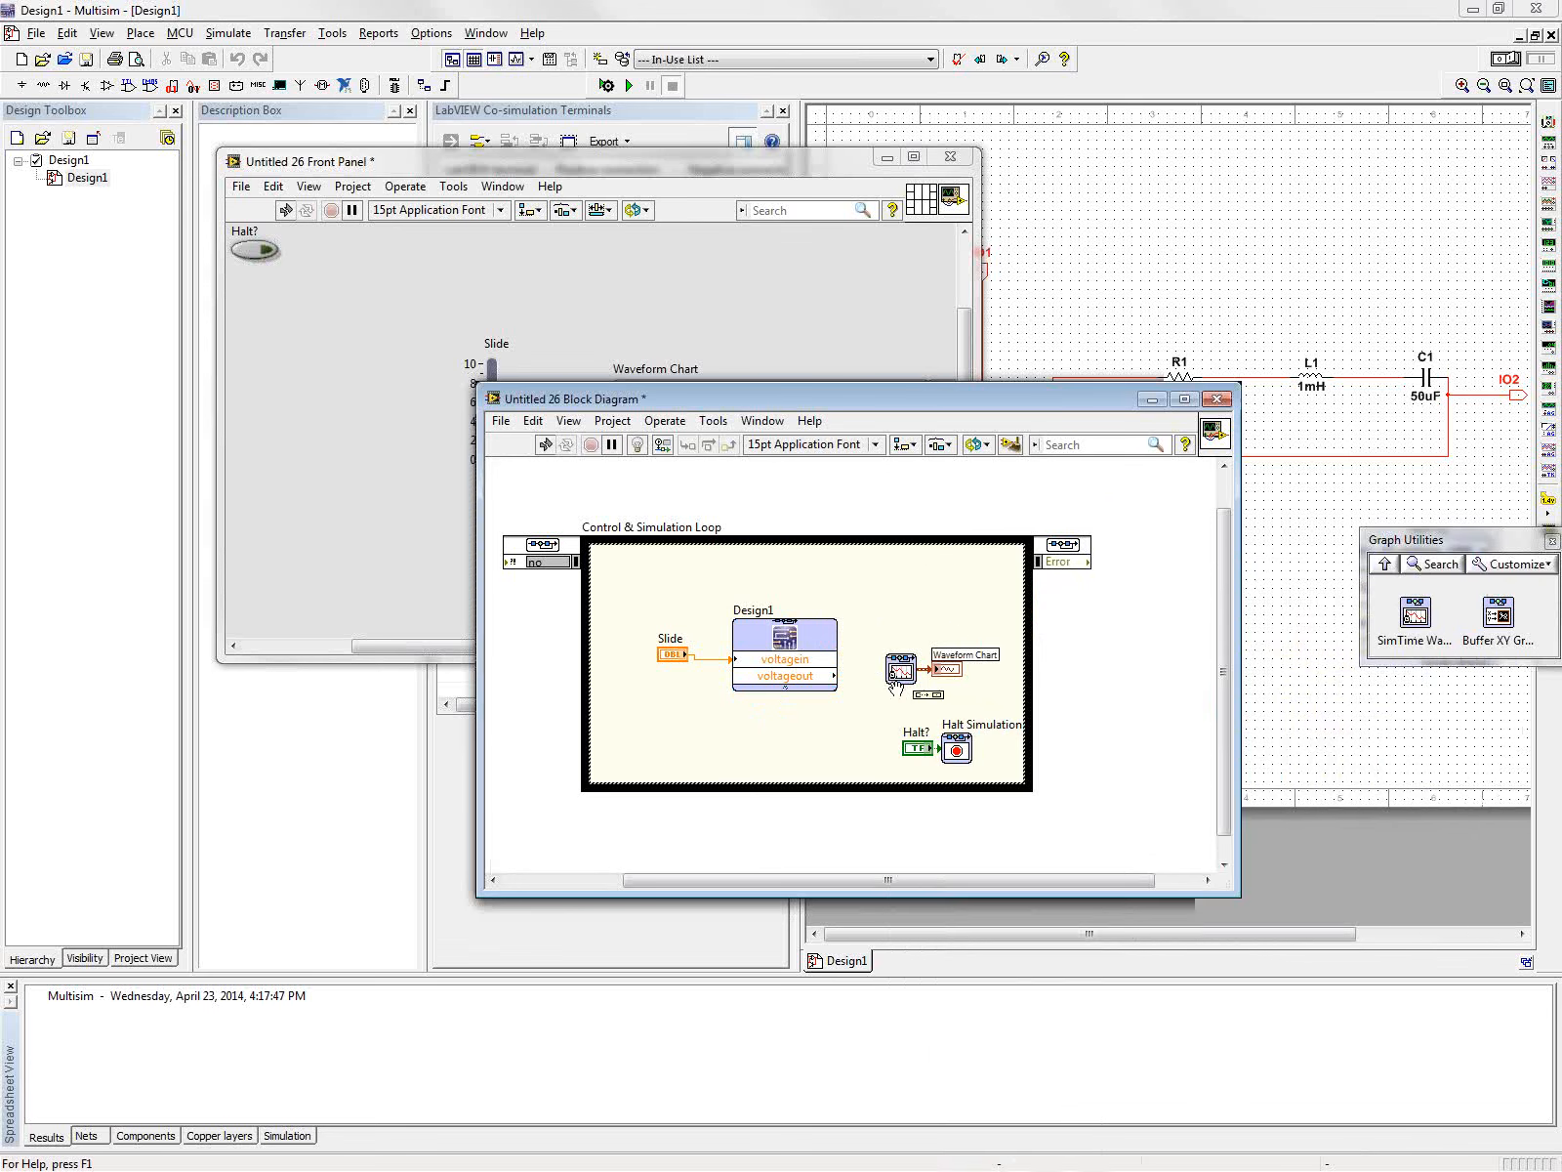
left_click(861, 670)
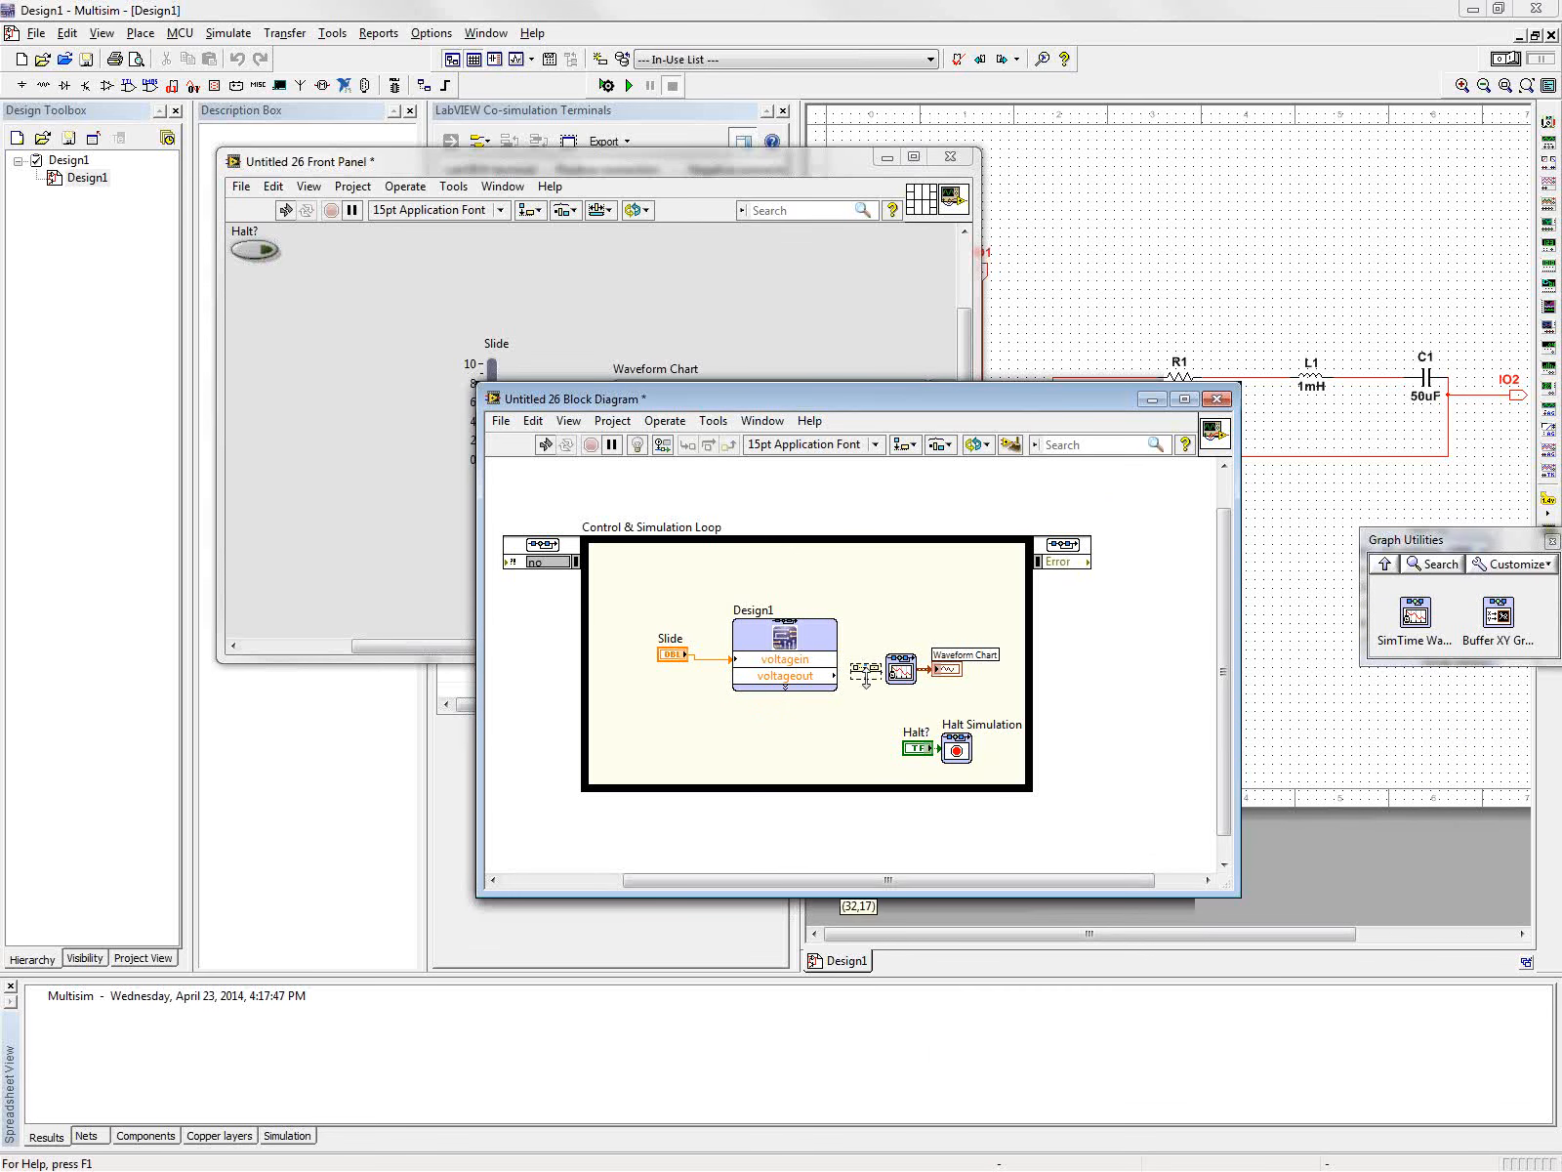
Wire voltageout and a branch of the Slide wire into the two inputs of the Build Array function.
left_click(837, 677)
left_click(852, 671)
left_click(852, 671)
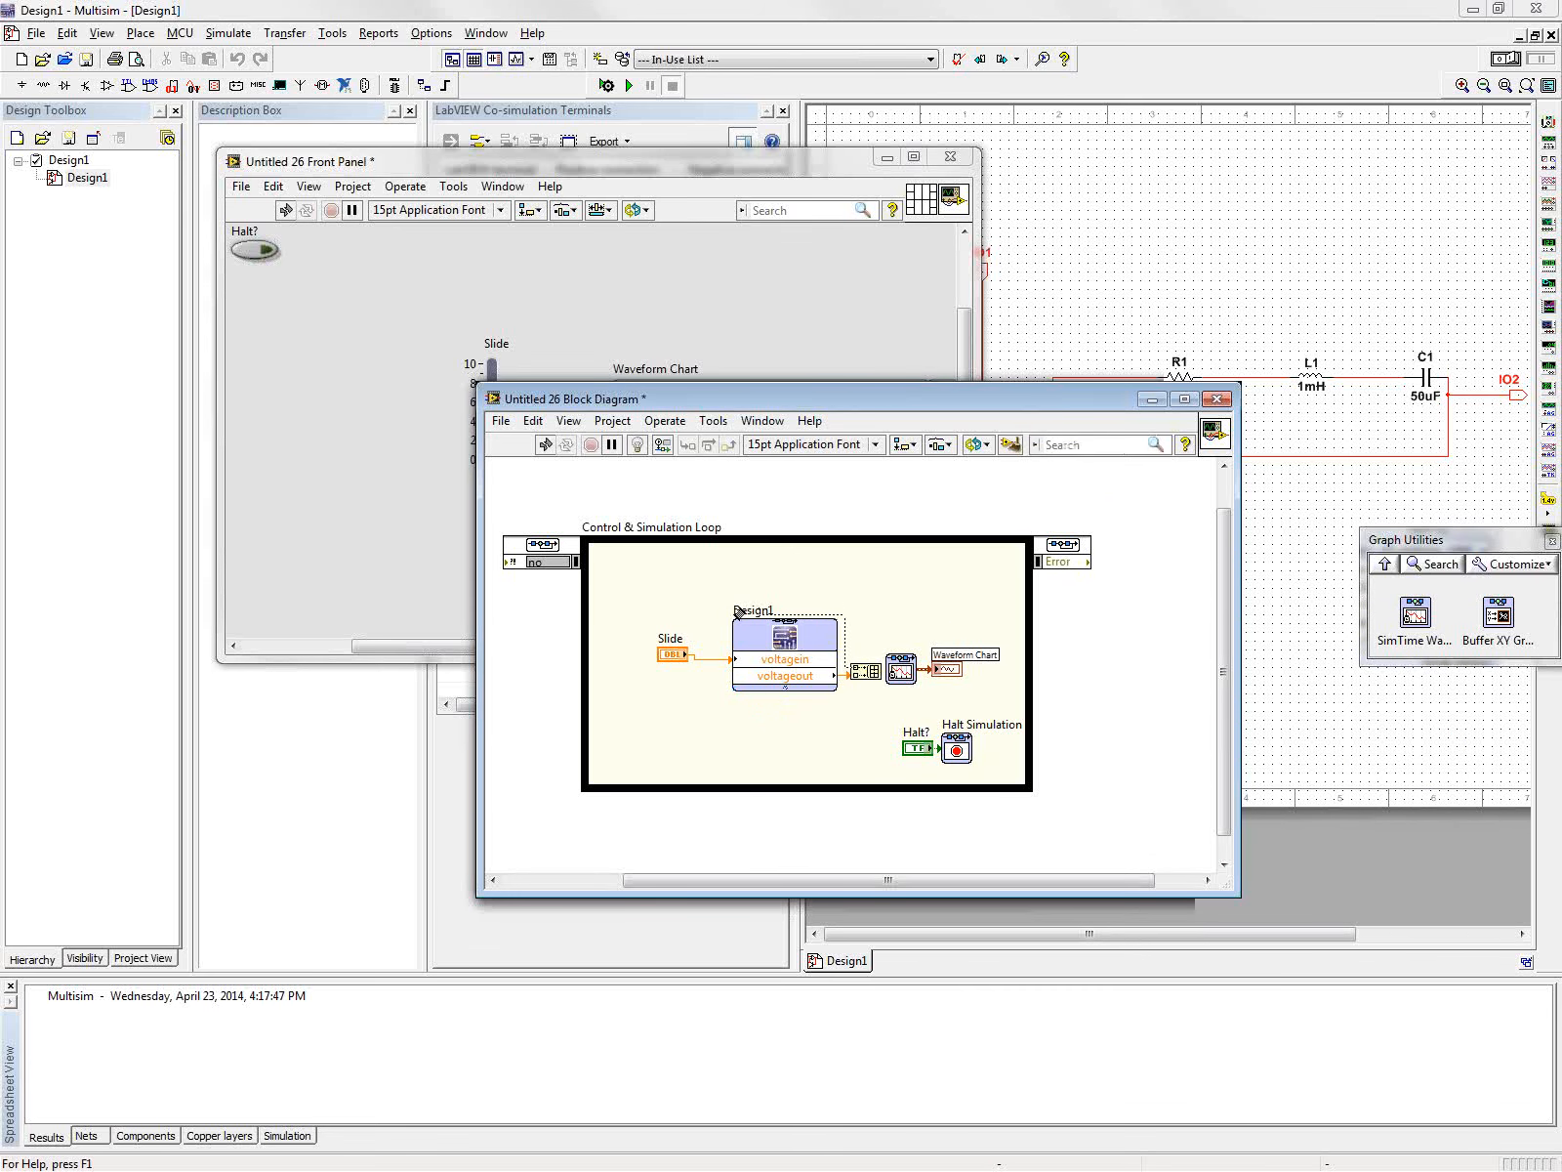
left_click(709, 661)
Move the SimTime Waveform block slightly right and wire the Build Array output to its Value input.
left_click_drag(907, 698, 933, 700)
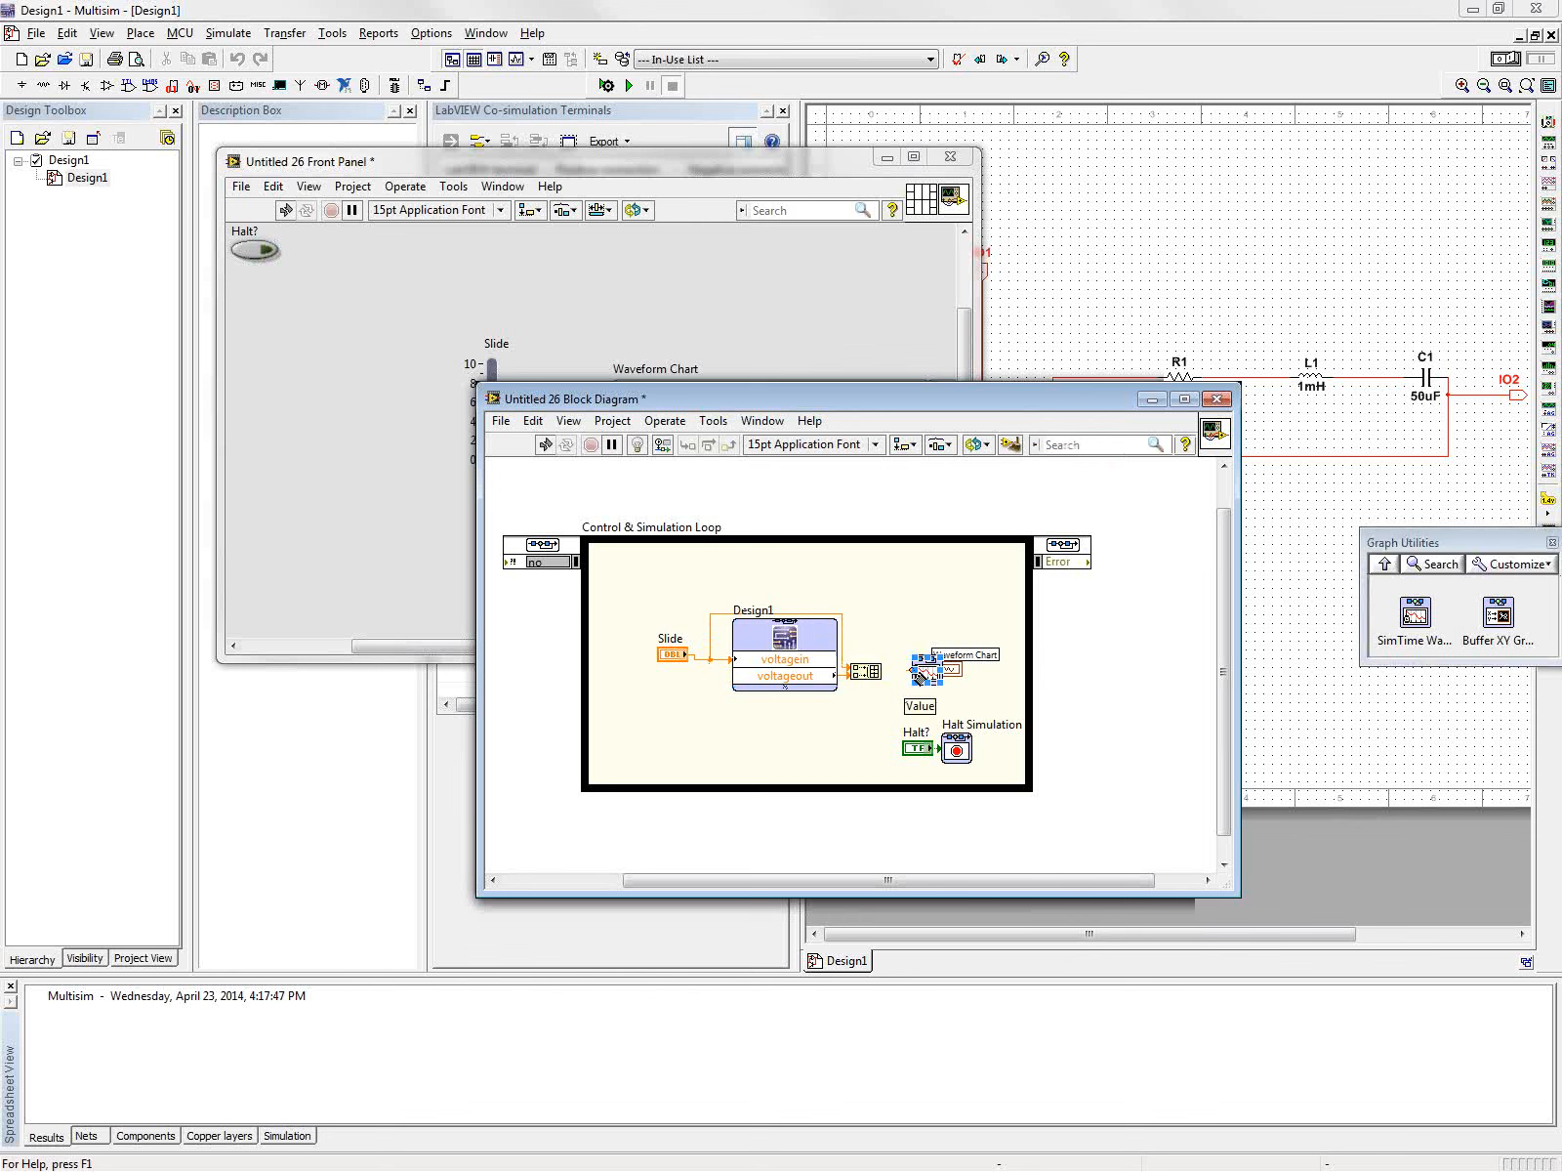
left_click(914, 672)
left_click(881, 672)
left_click(883, 673)
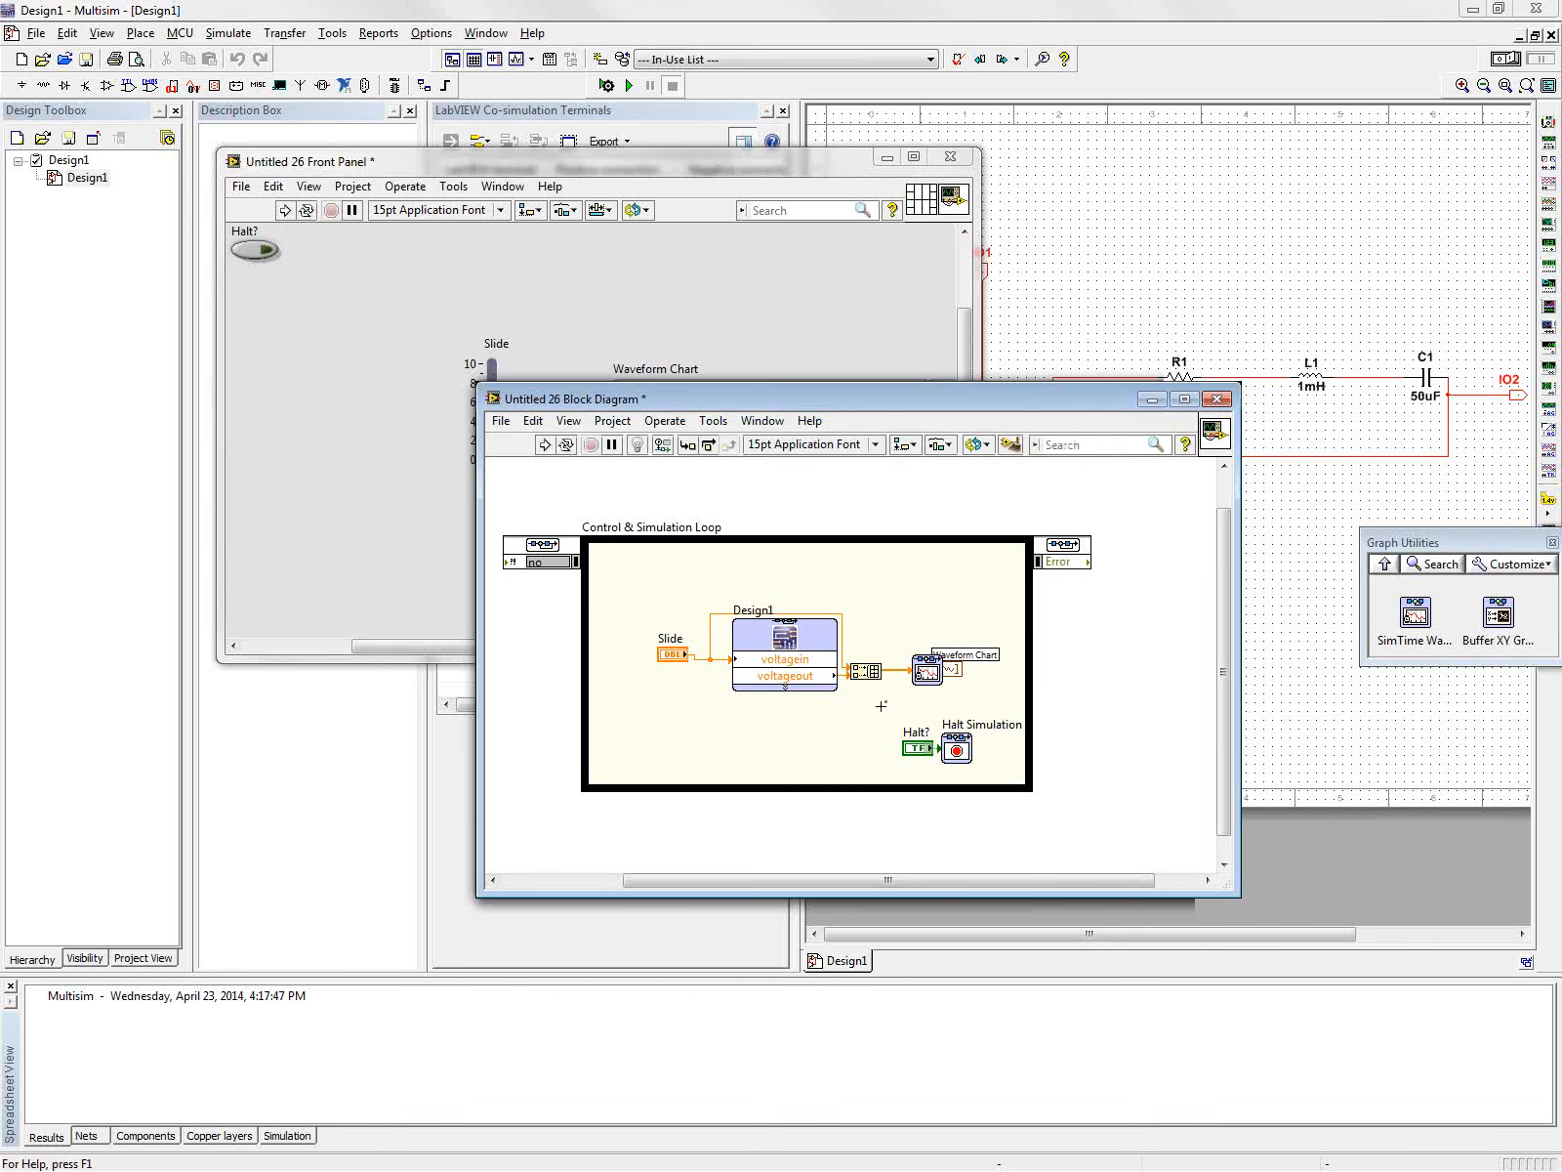
Move the Waveform Chart terminal right so that it clears the SimTime Waveform block.
left_click(832, 626)
left_click(943, 675)
left_click_drag(958, 676, 989, 674)
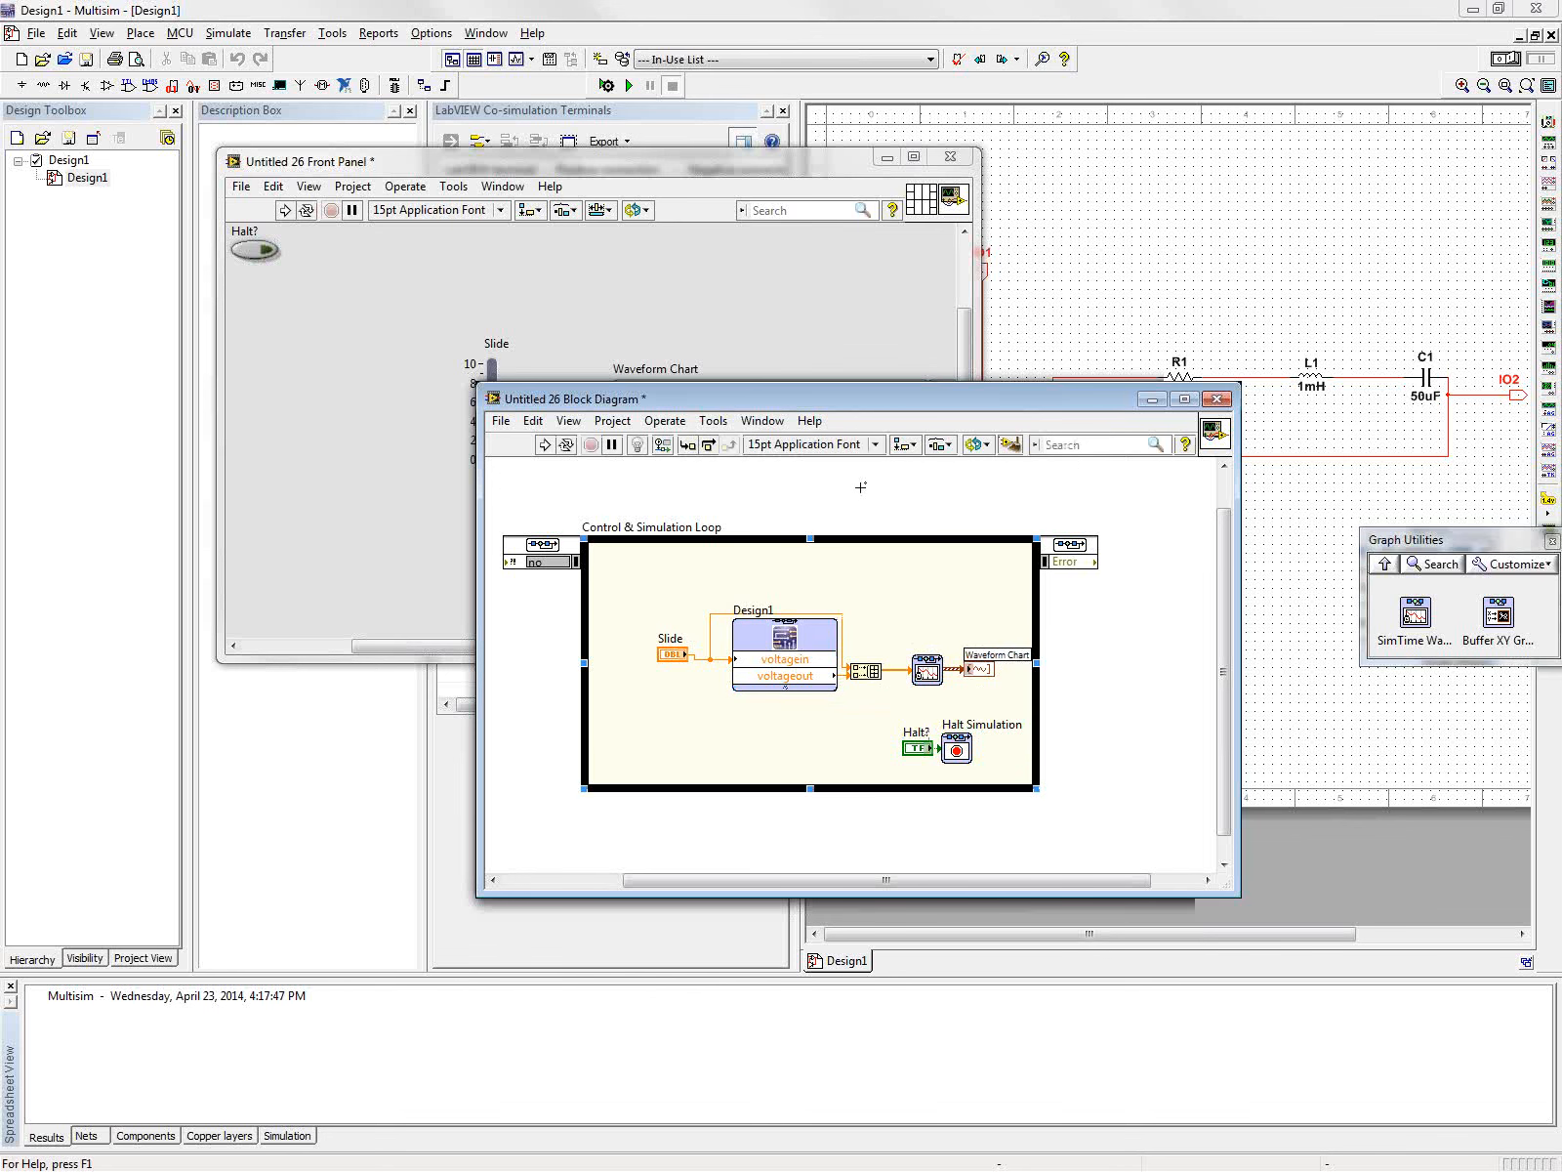
Move the block diagram window down and enlarge the front panel window to show the whole Waveform Chart and its legend.
left_click(663, 576)
left_click_drag(795, 401, 771, 488)
left_click(745, 330)
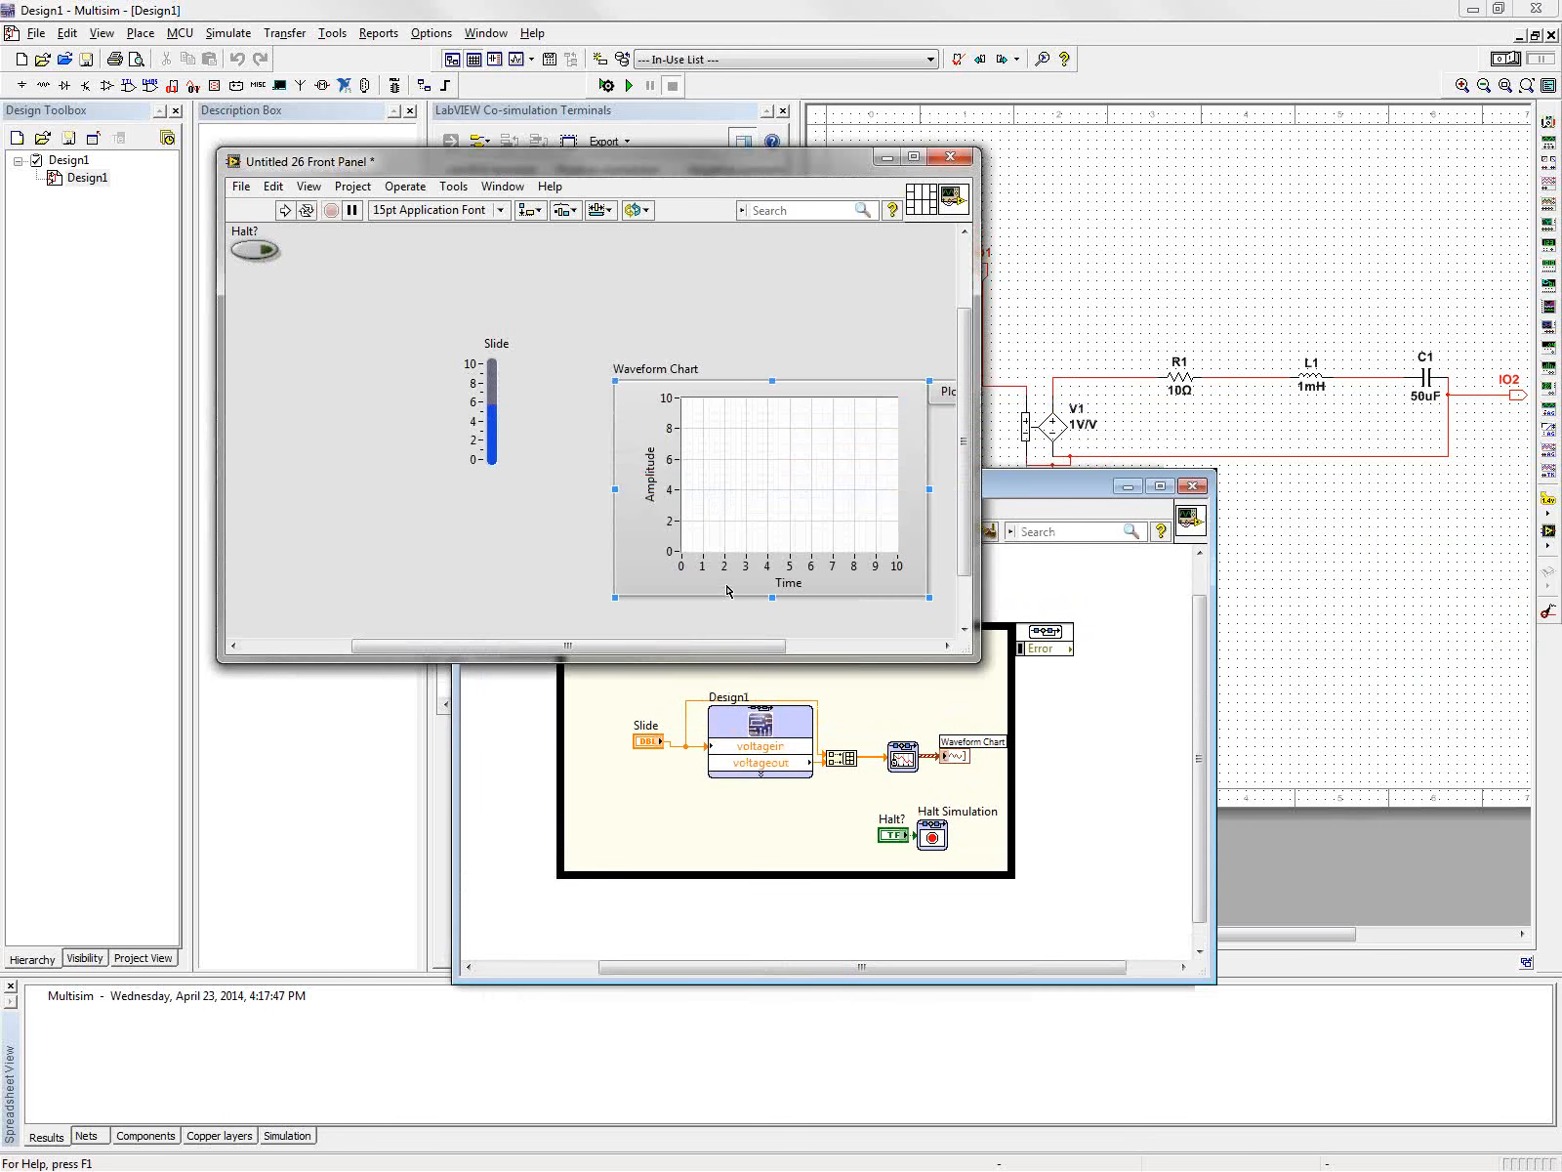
left_click_drag(975, 668, 1098, 796)
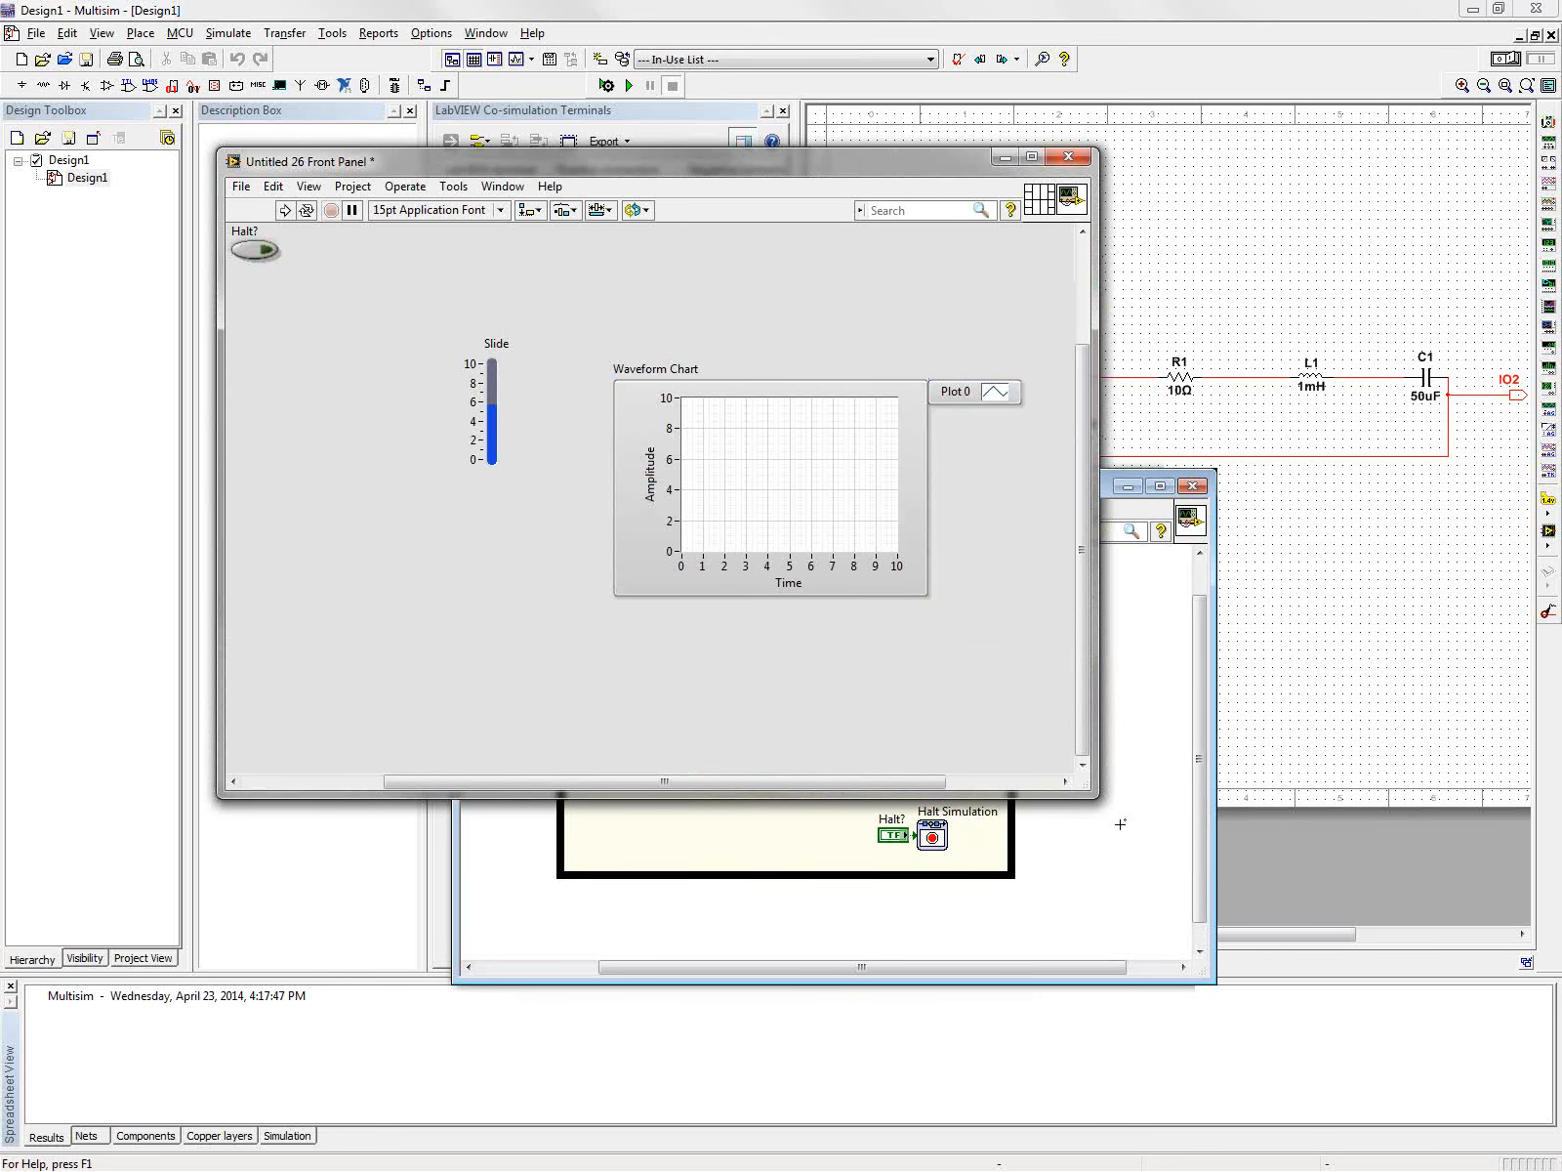
Open the Waveform Chart's properties and set the display format of the Time (X-Axis) to 4 digits.
double_click(688, 391)
left_click(633, 411)
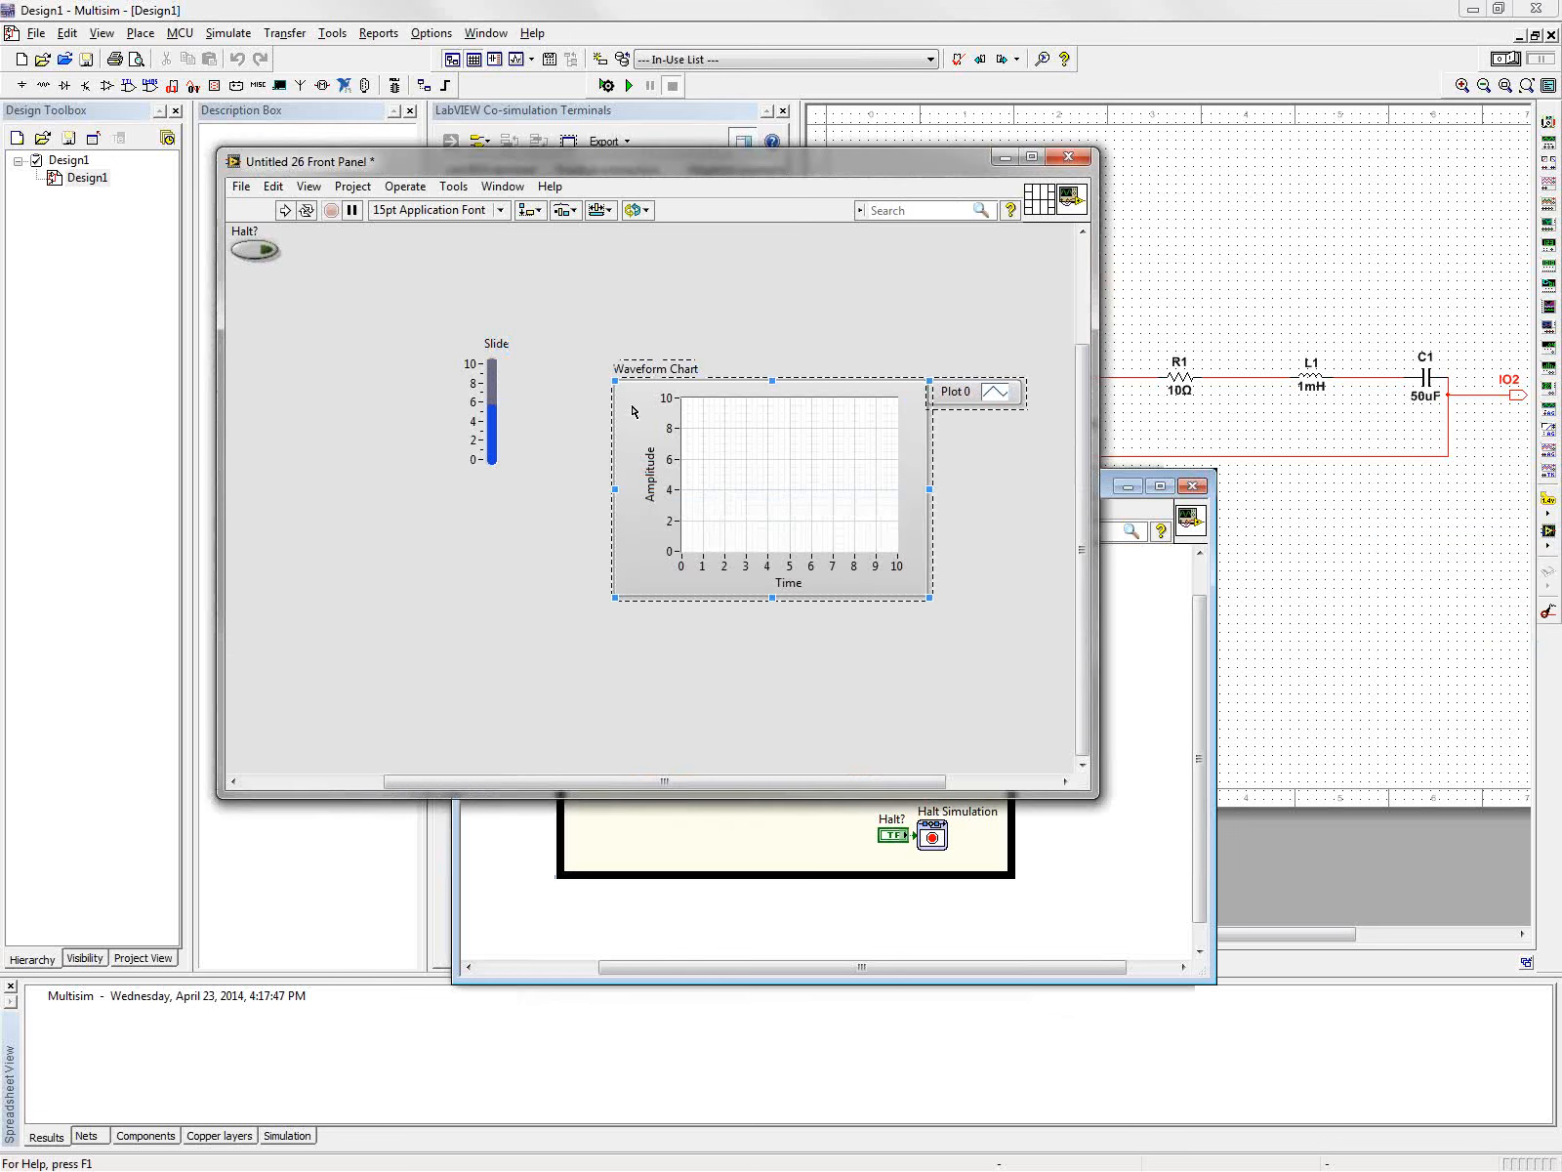
right_click(632, 411)
left_click(671, 831)
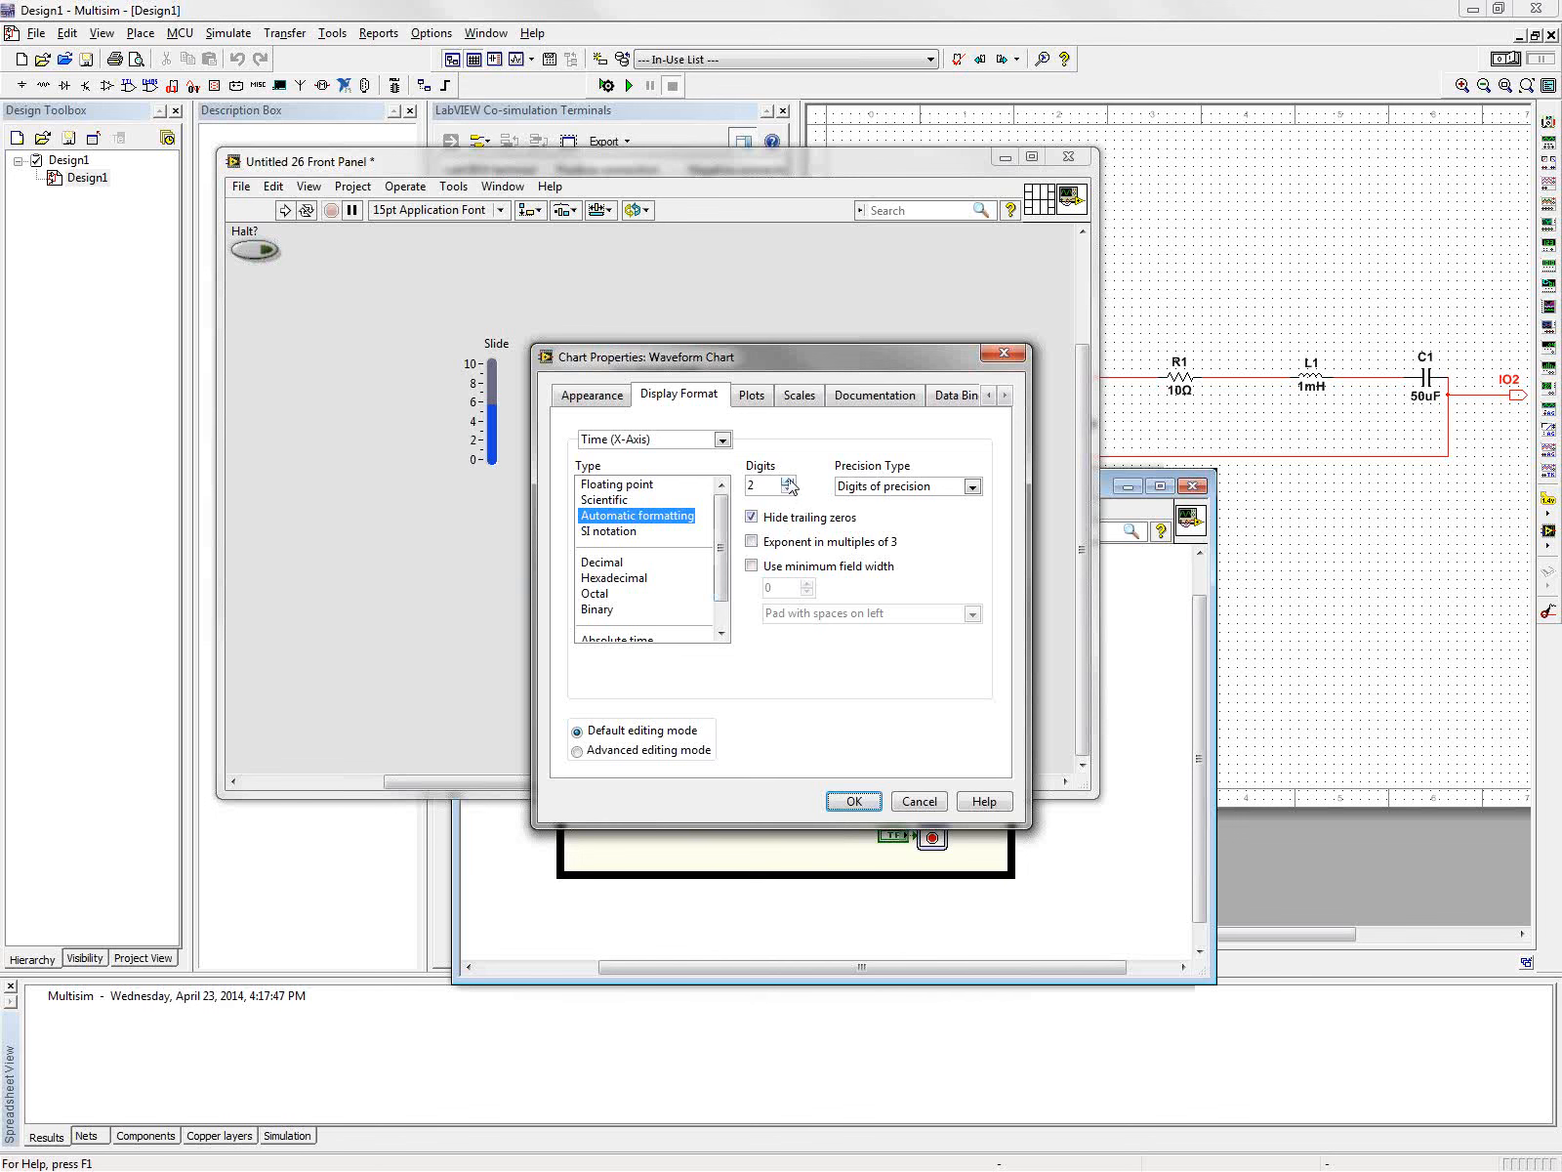
left_click(788, 481)
left_click(788, 480)
Set the chart's Time (X-Axis) maximum to 0.25, apply the properties, and shift the chart slightly up and left.
left_click(745, 396)
left_click(805, 400)
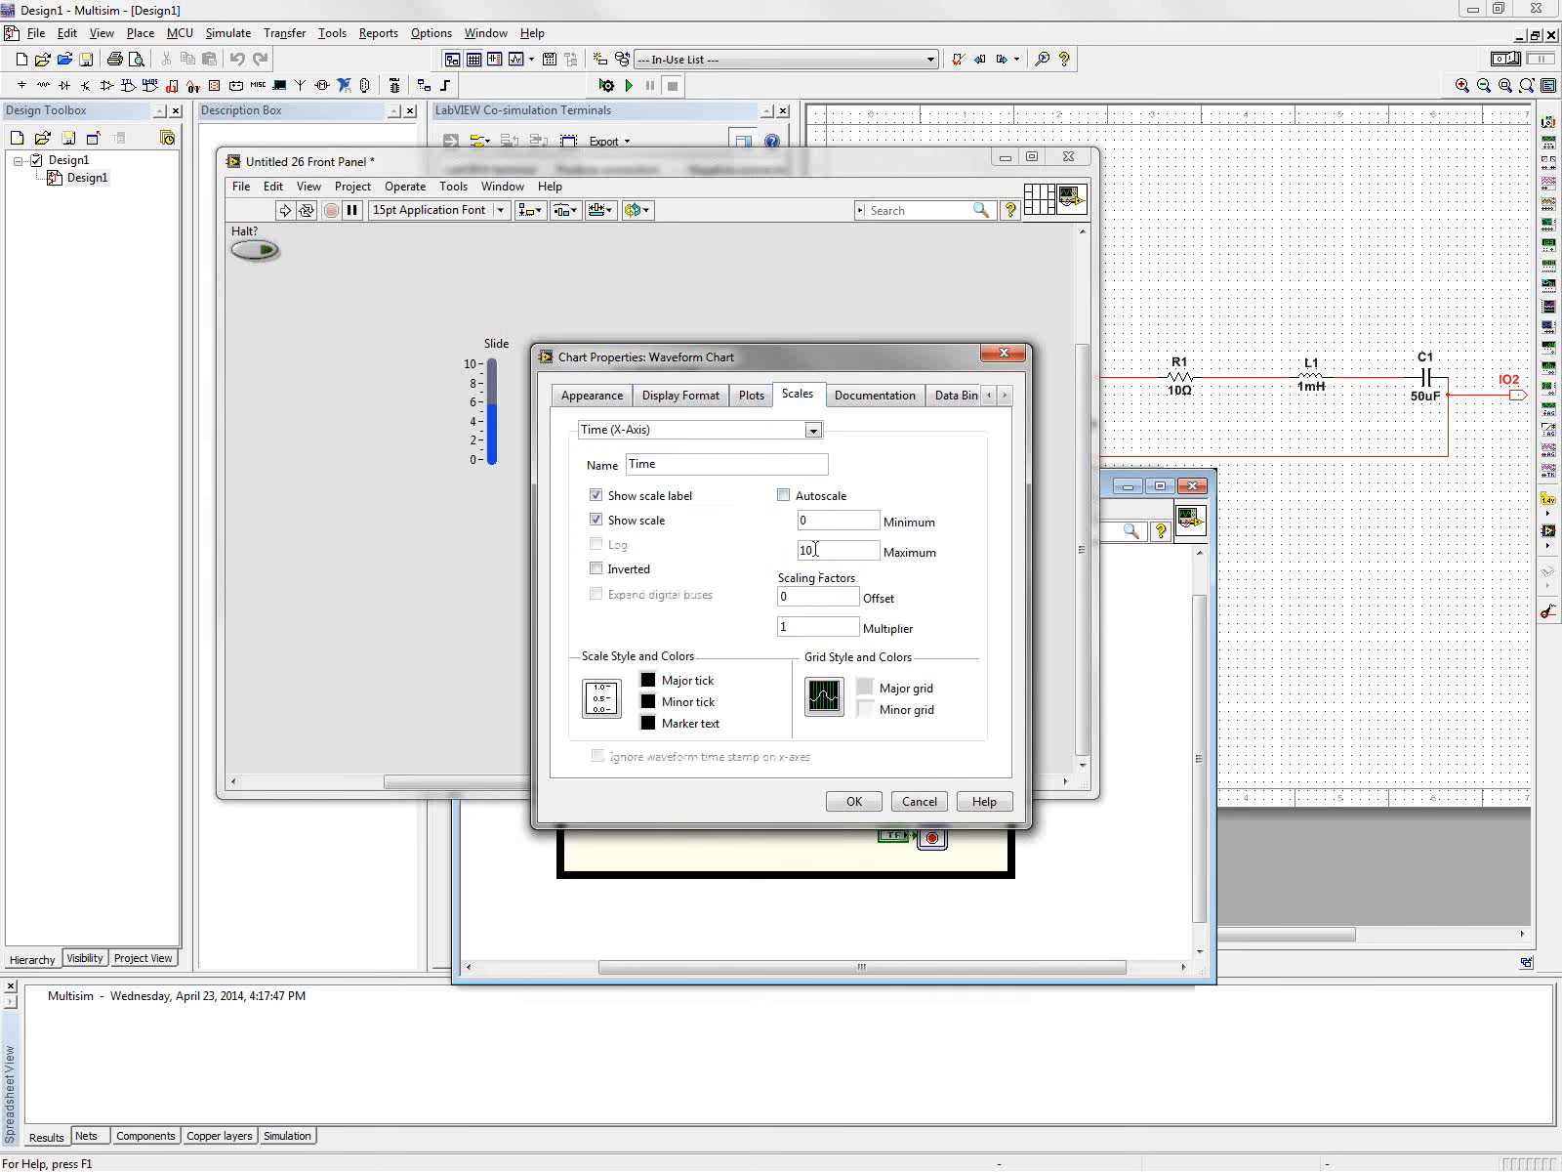
left_click_drag(815, 549, 751, 551)
left_click(855, 799)
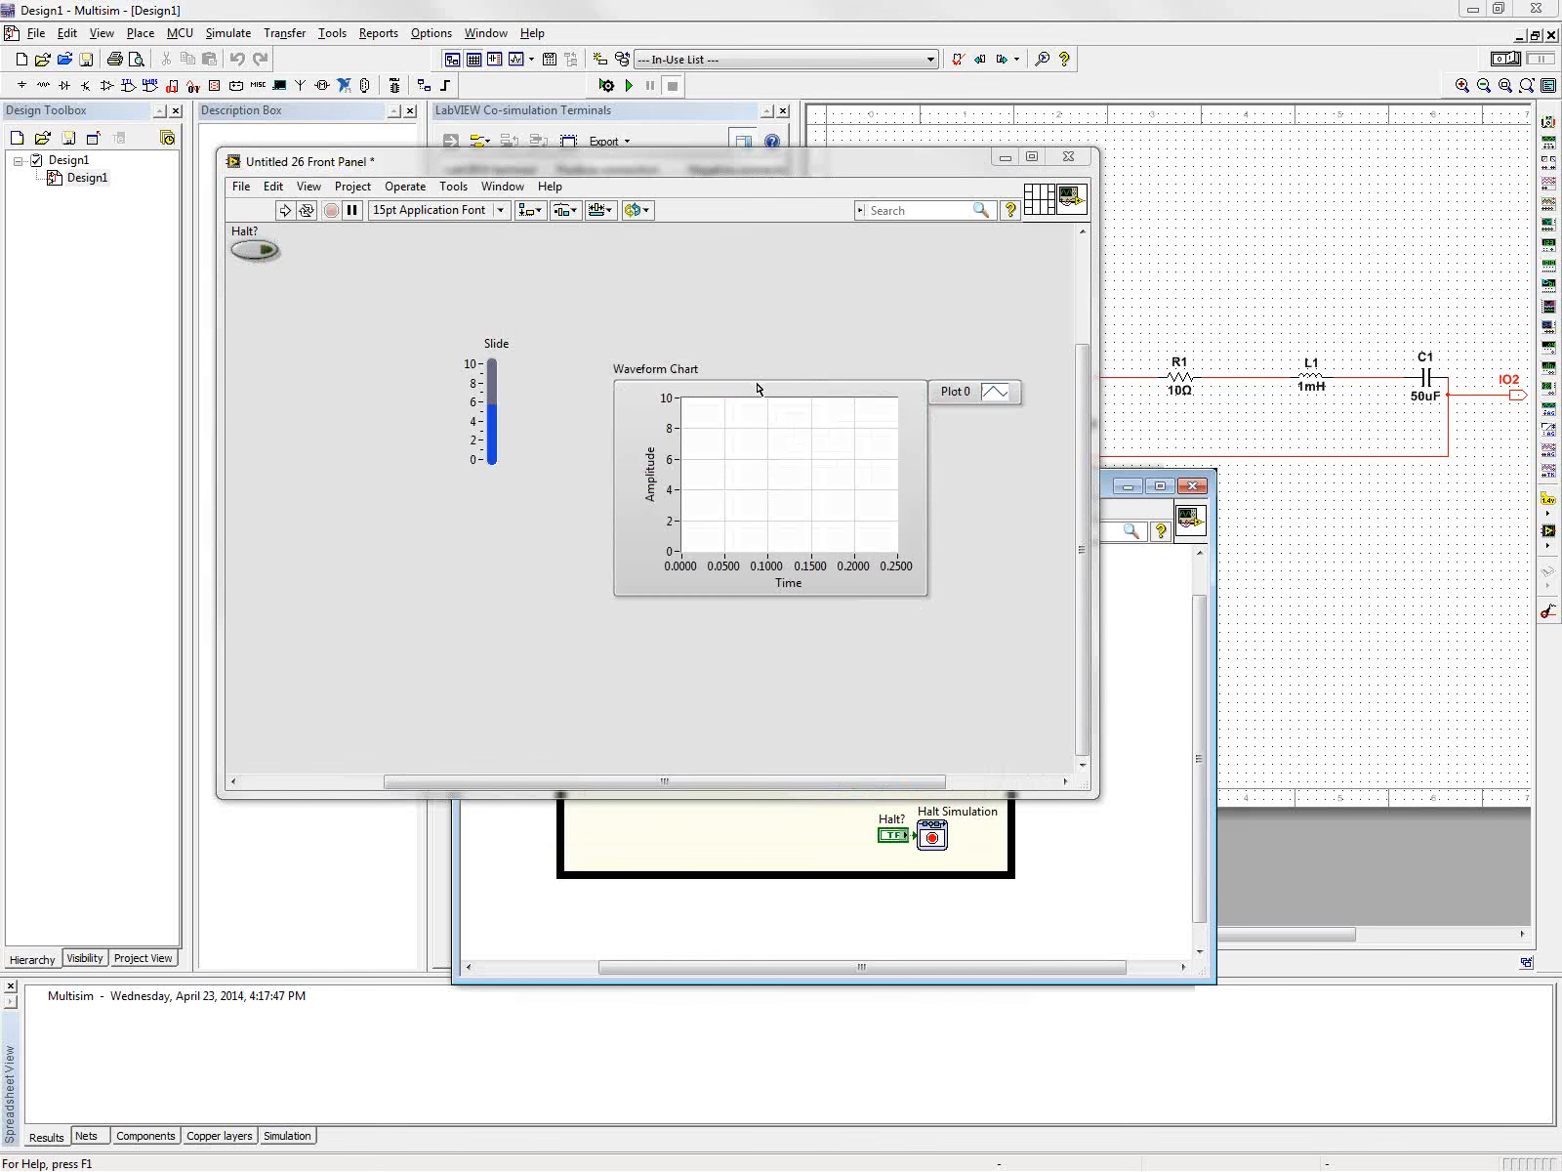
left_click_drag(757, 388, 732, 378)
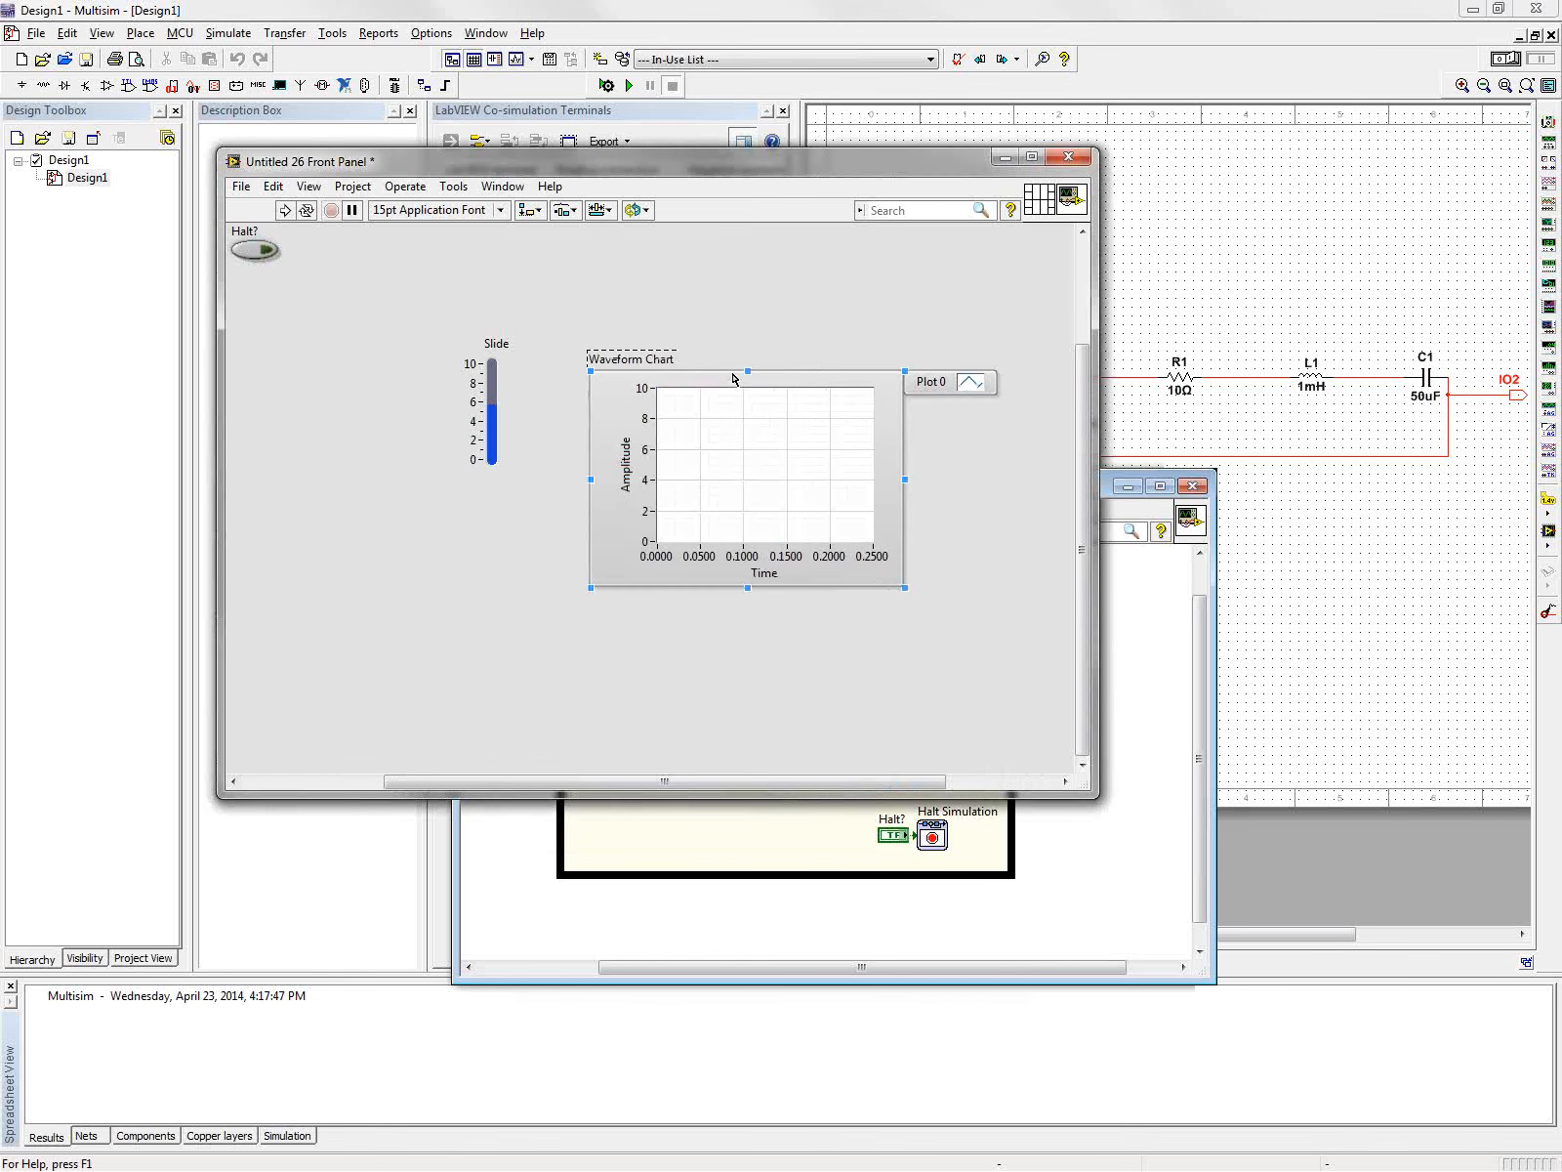
Configure the Control & Simulation Loop with initial step size 1E-5 s, minimum step size 1E-9 s and maximum step size 1E-5 s.
left_click(1157, 782)
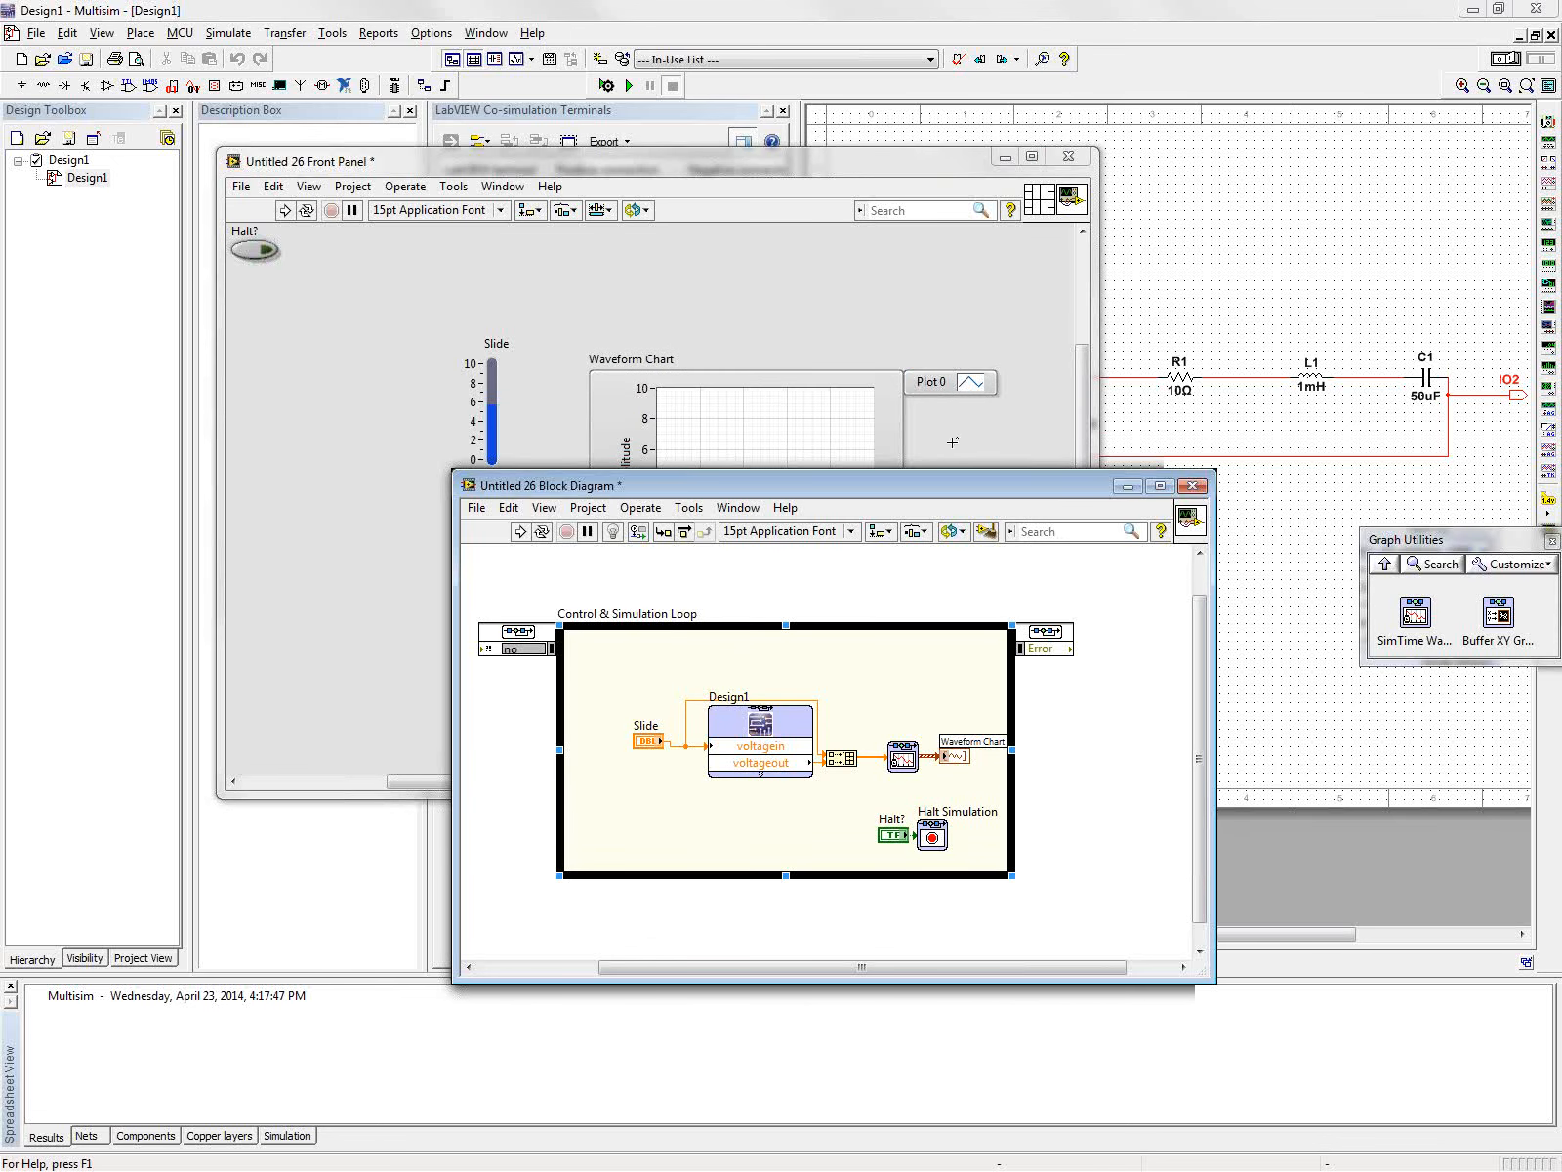
double_click(530, 632)
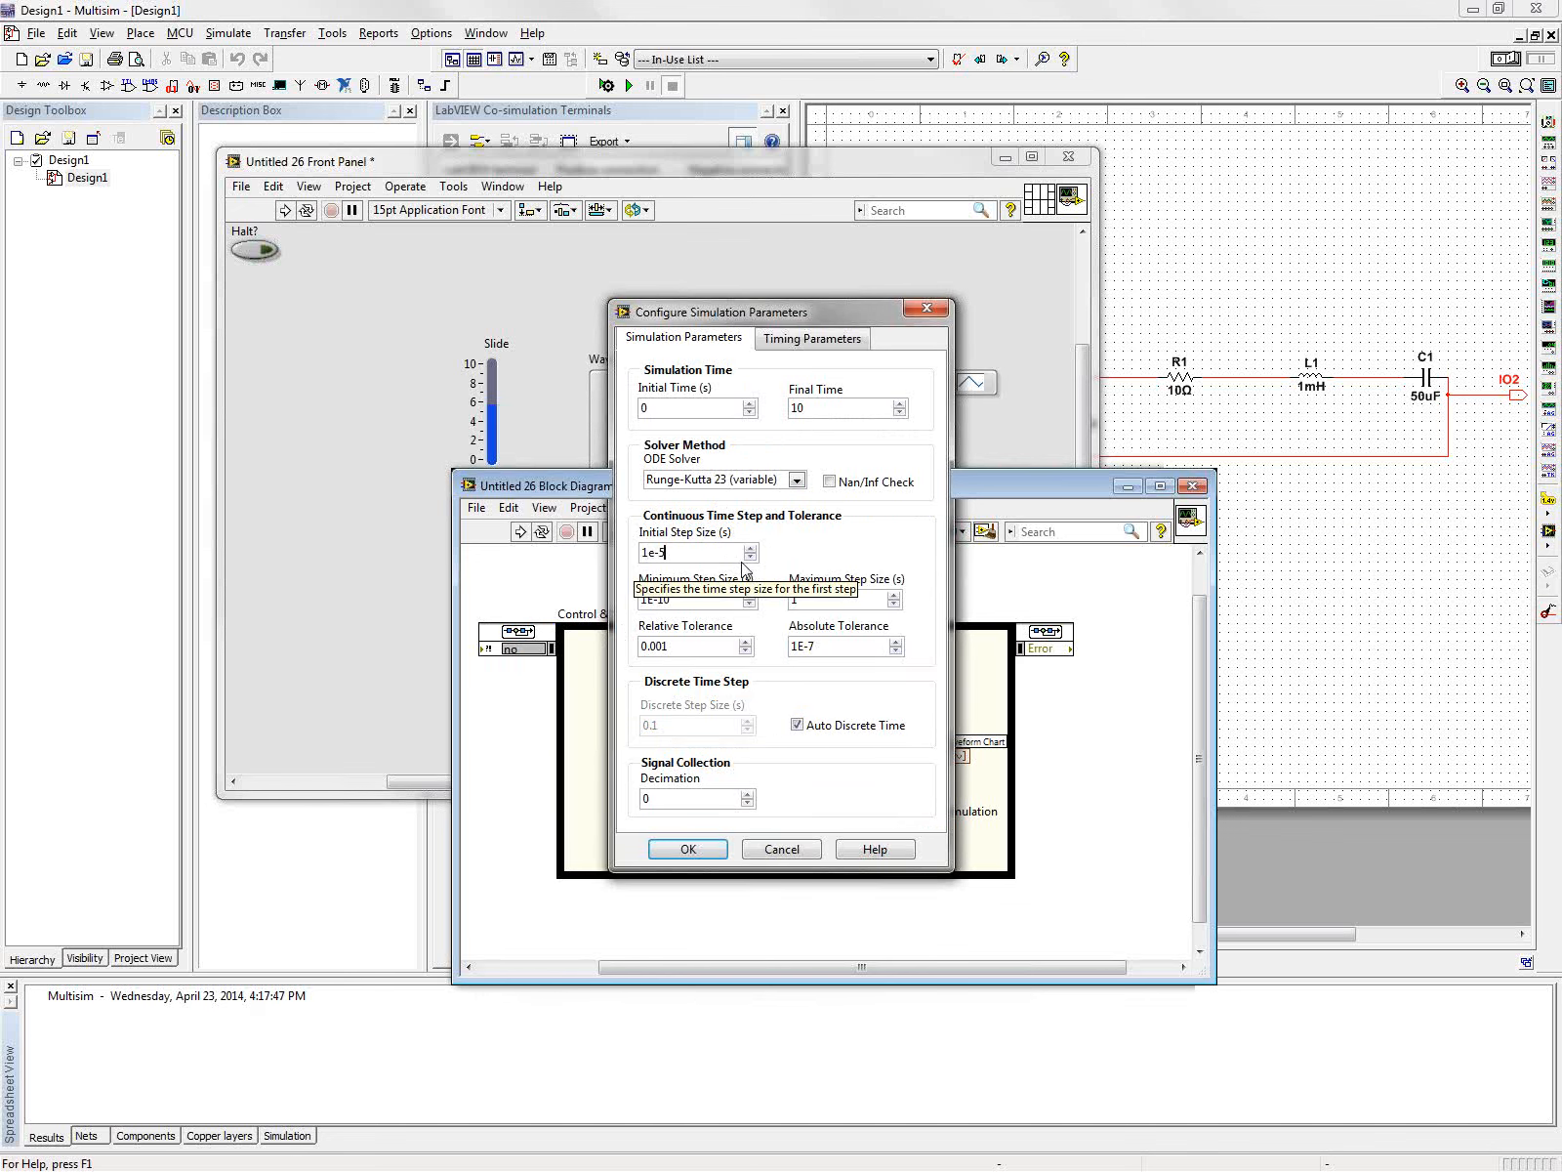
left_click(727, 598)
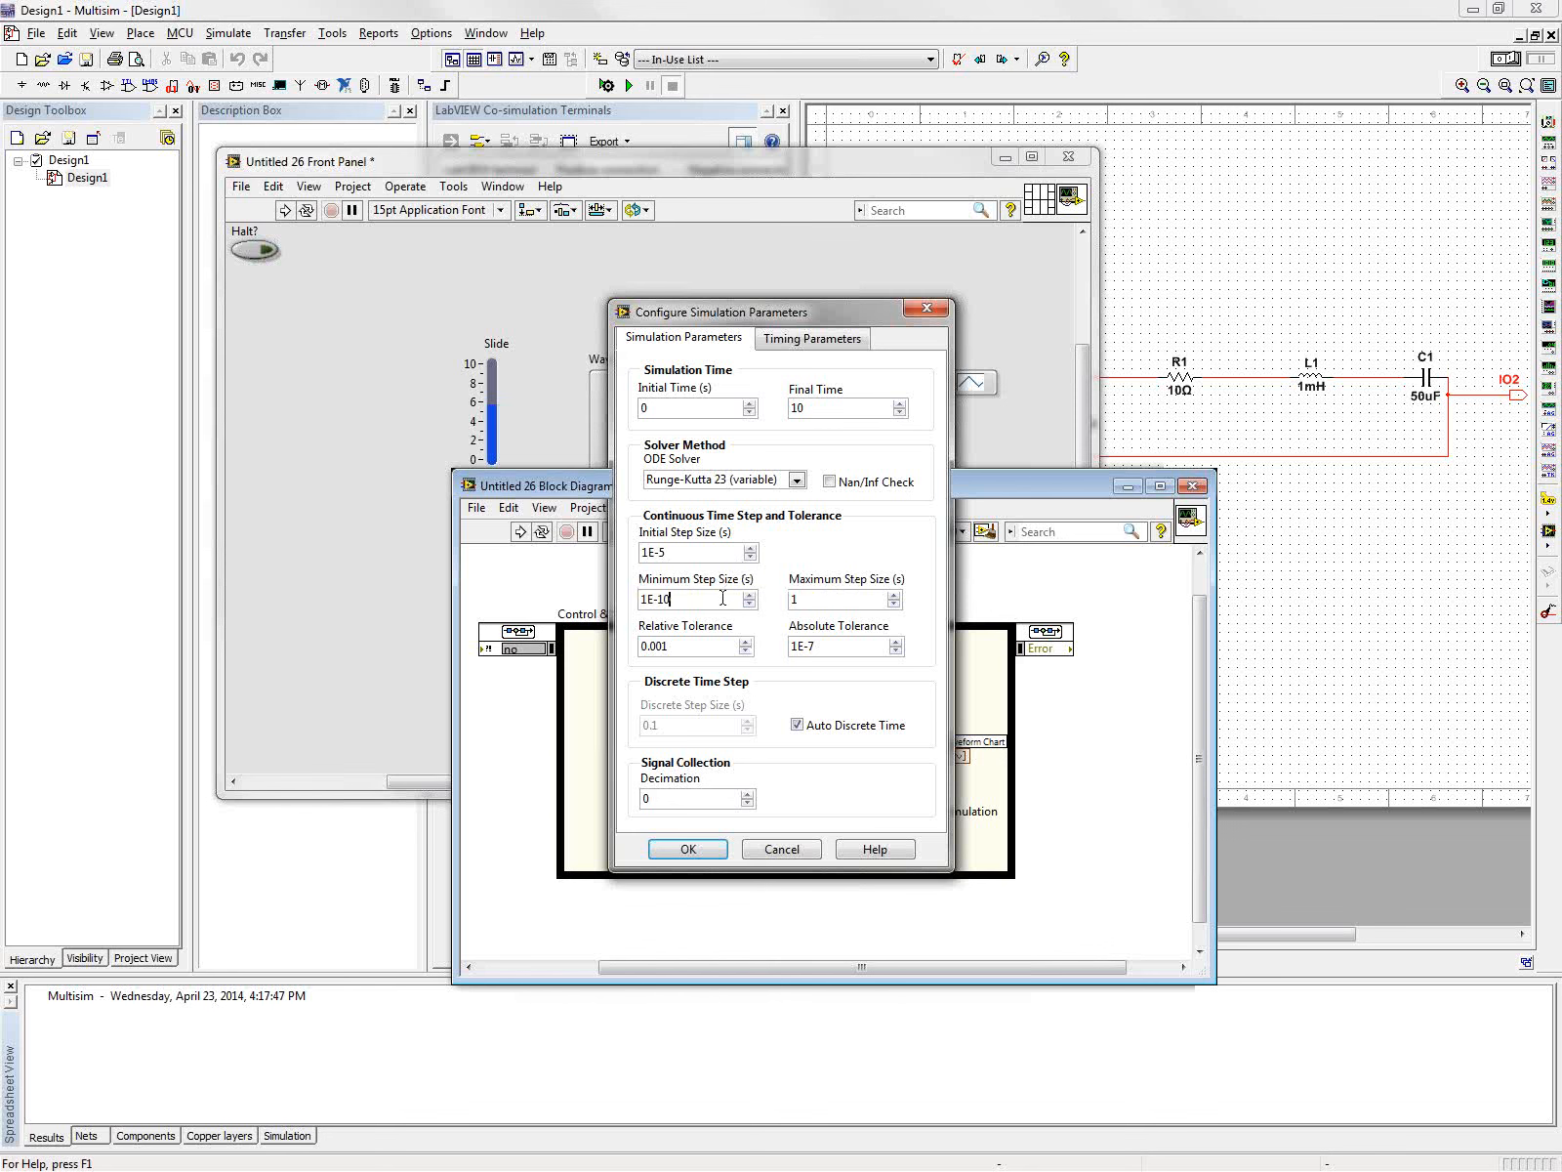
key("BackSpace")
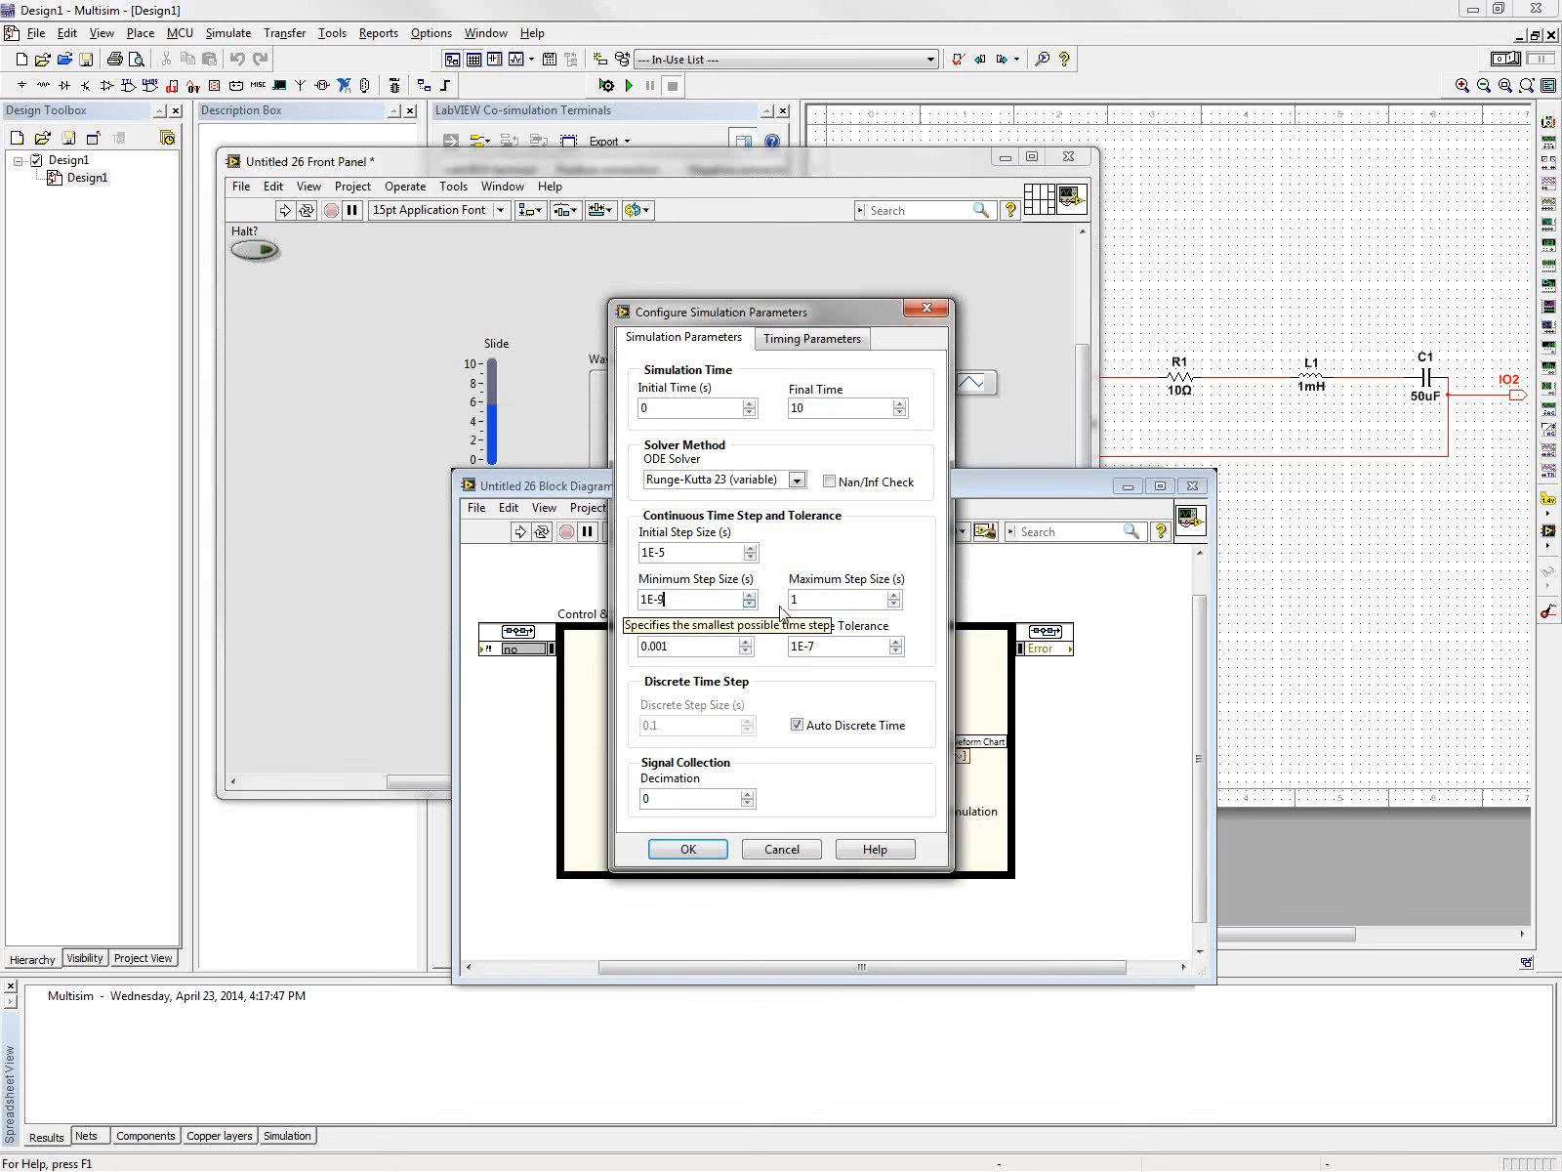
key("BackSpace")
type("9")
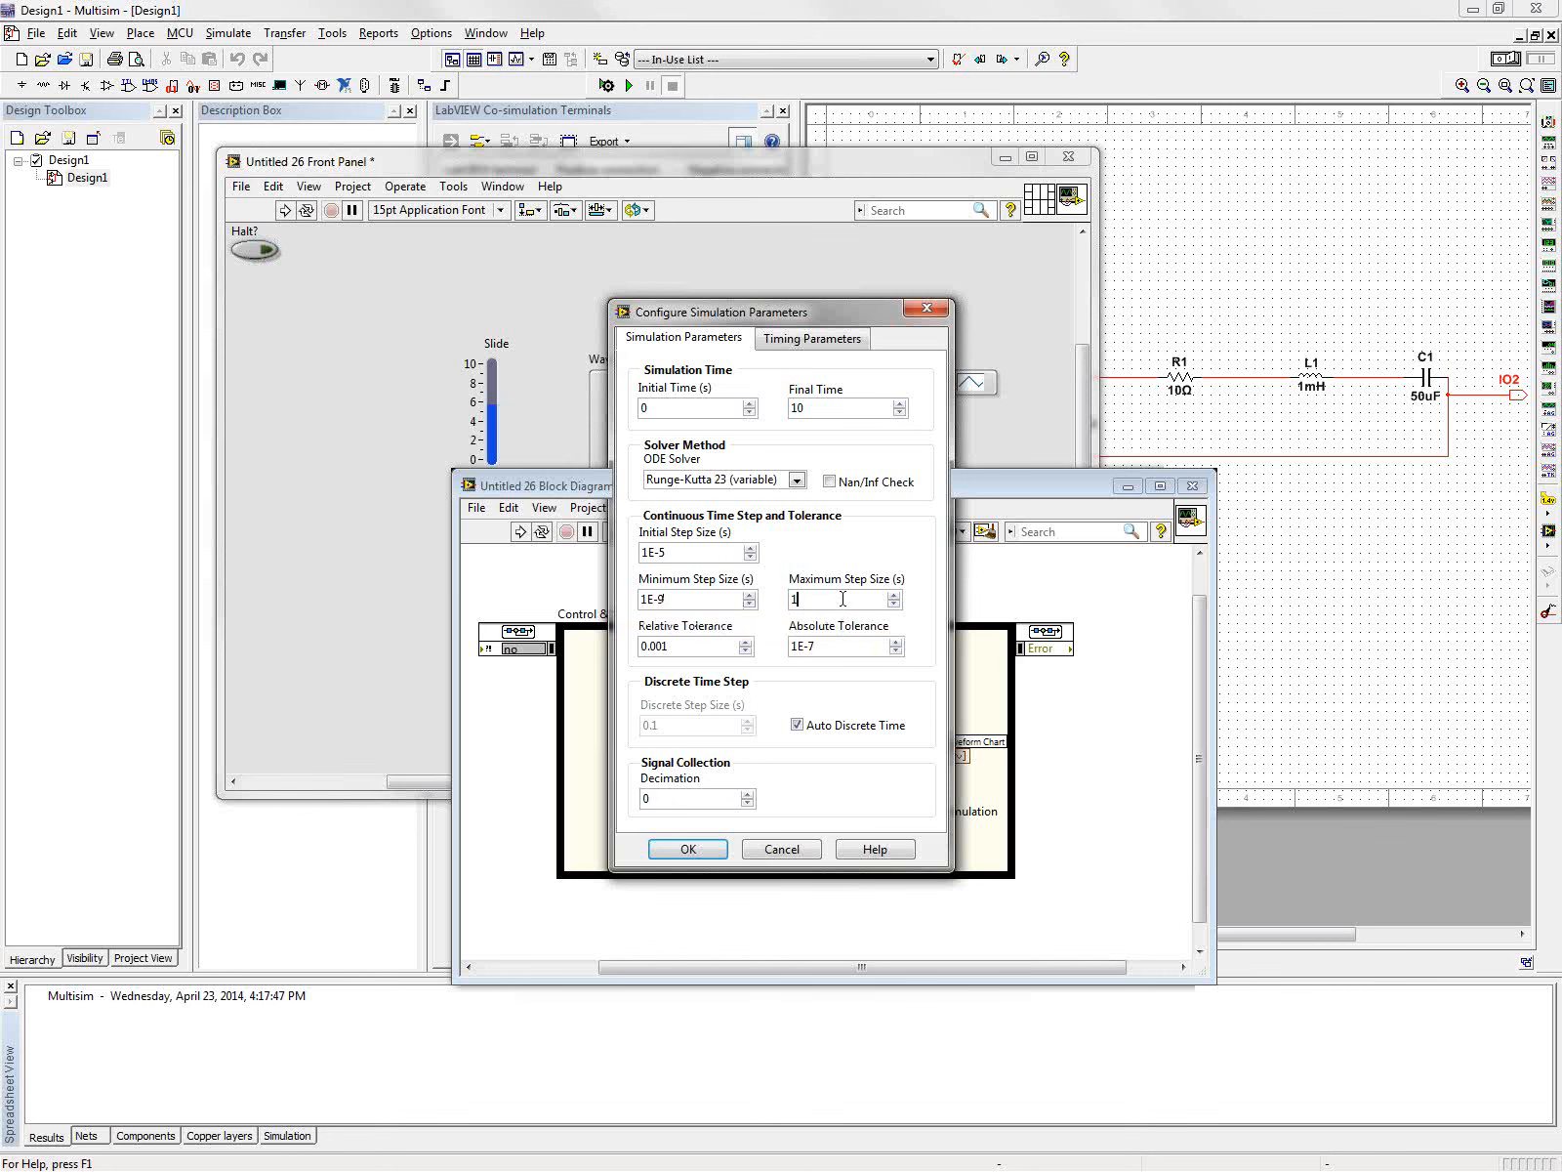
key("BackSpace")
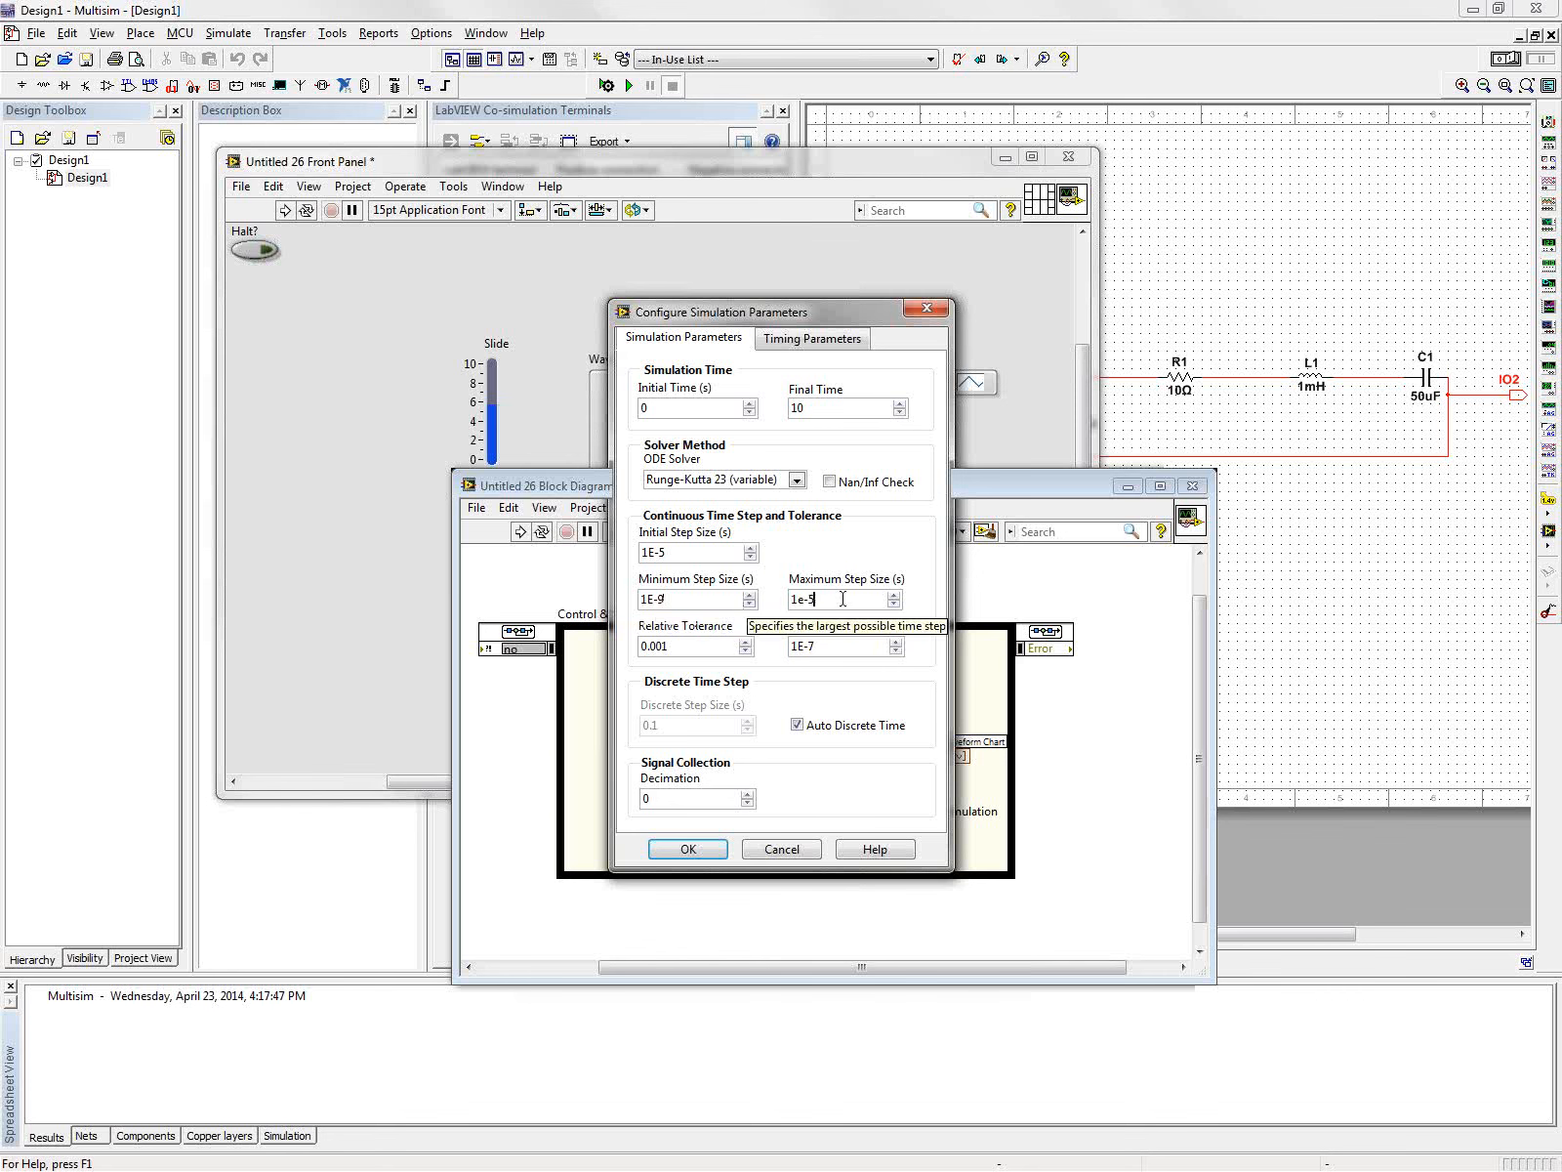
left_click(799, 686)
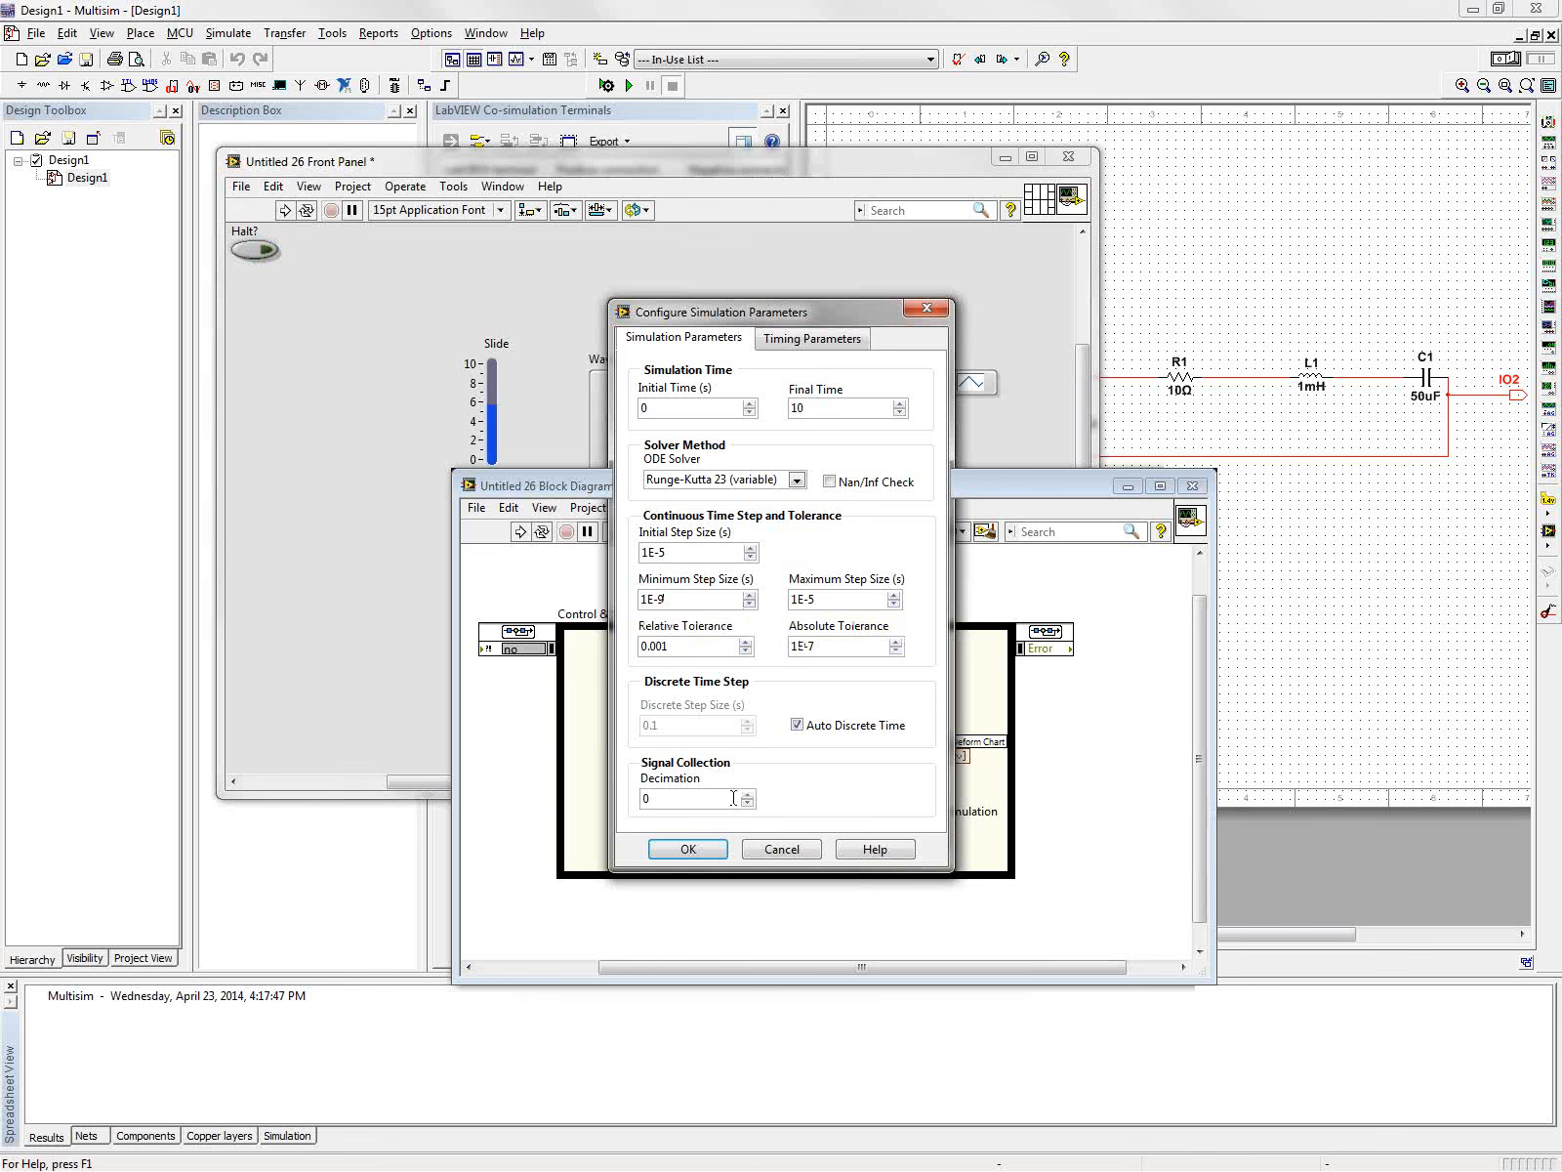
left_click(688, 848)
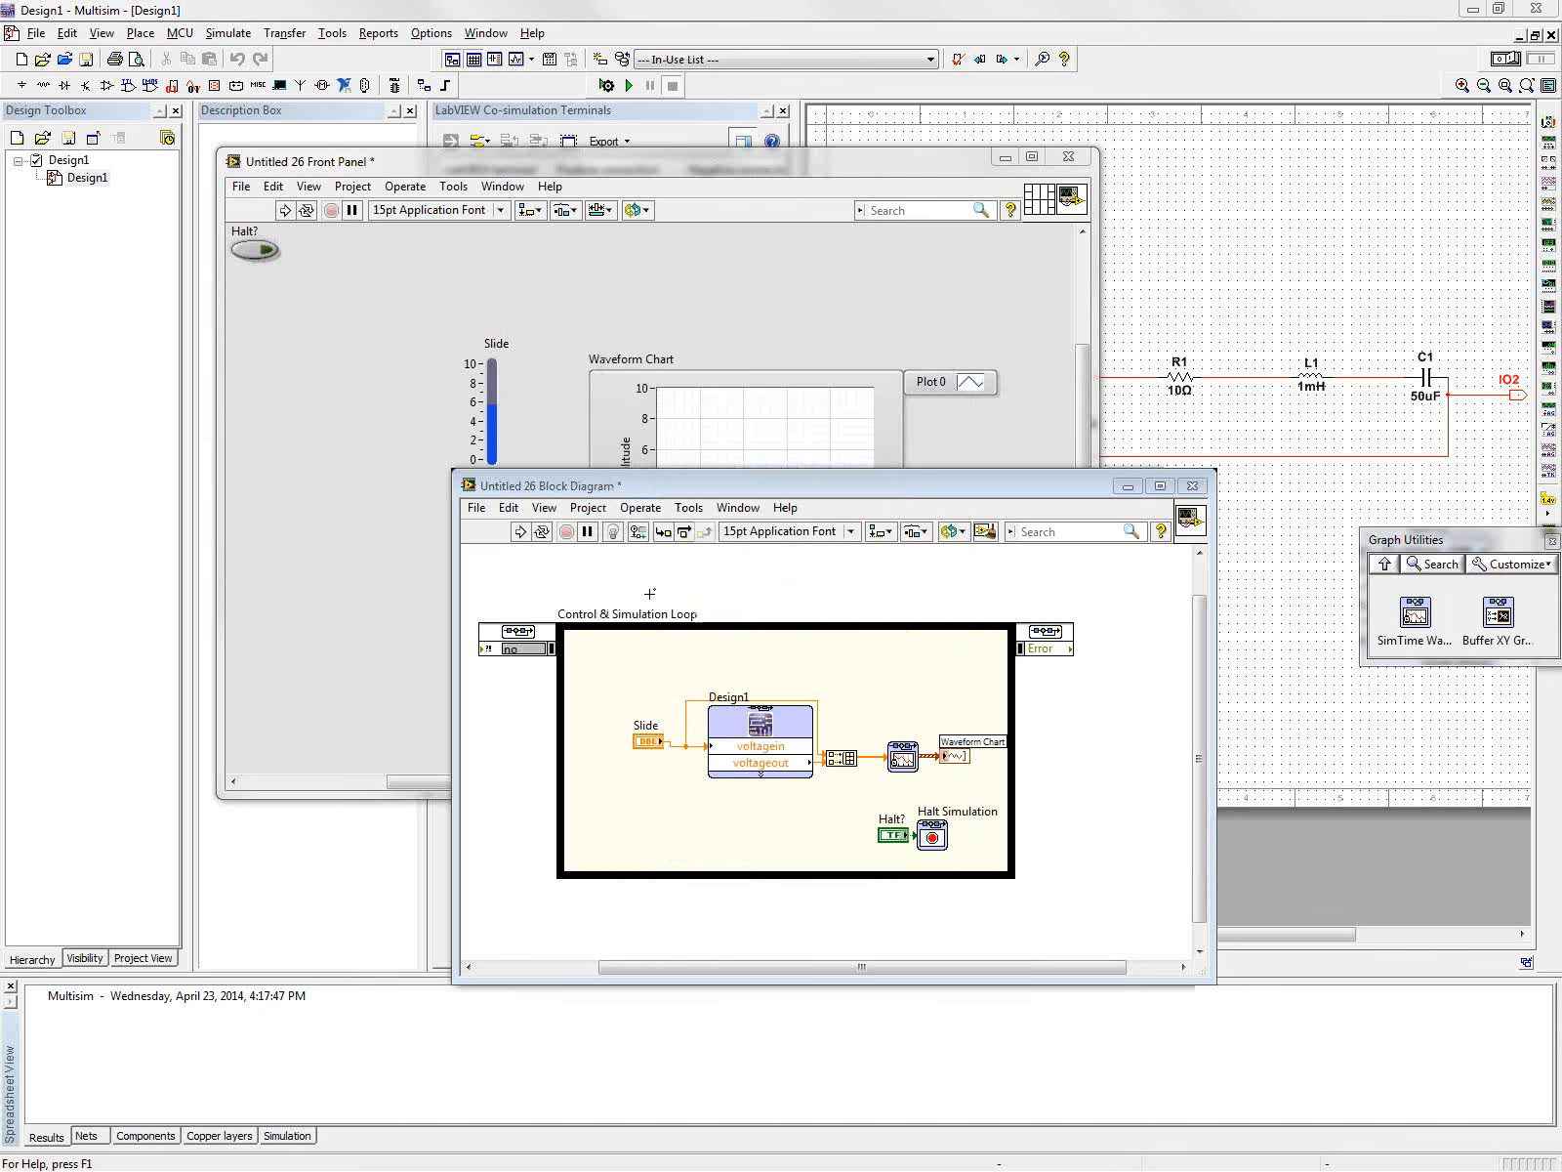
Run the VI from the front panel and change the Slide to about 7, followed by about 4.
left_click(408, 555)
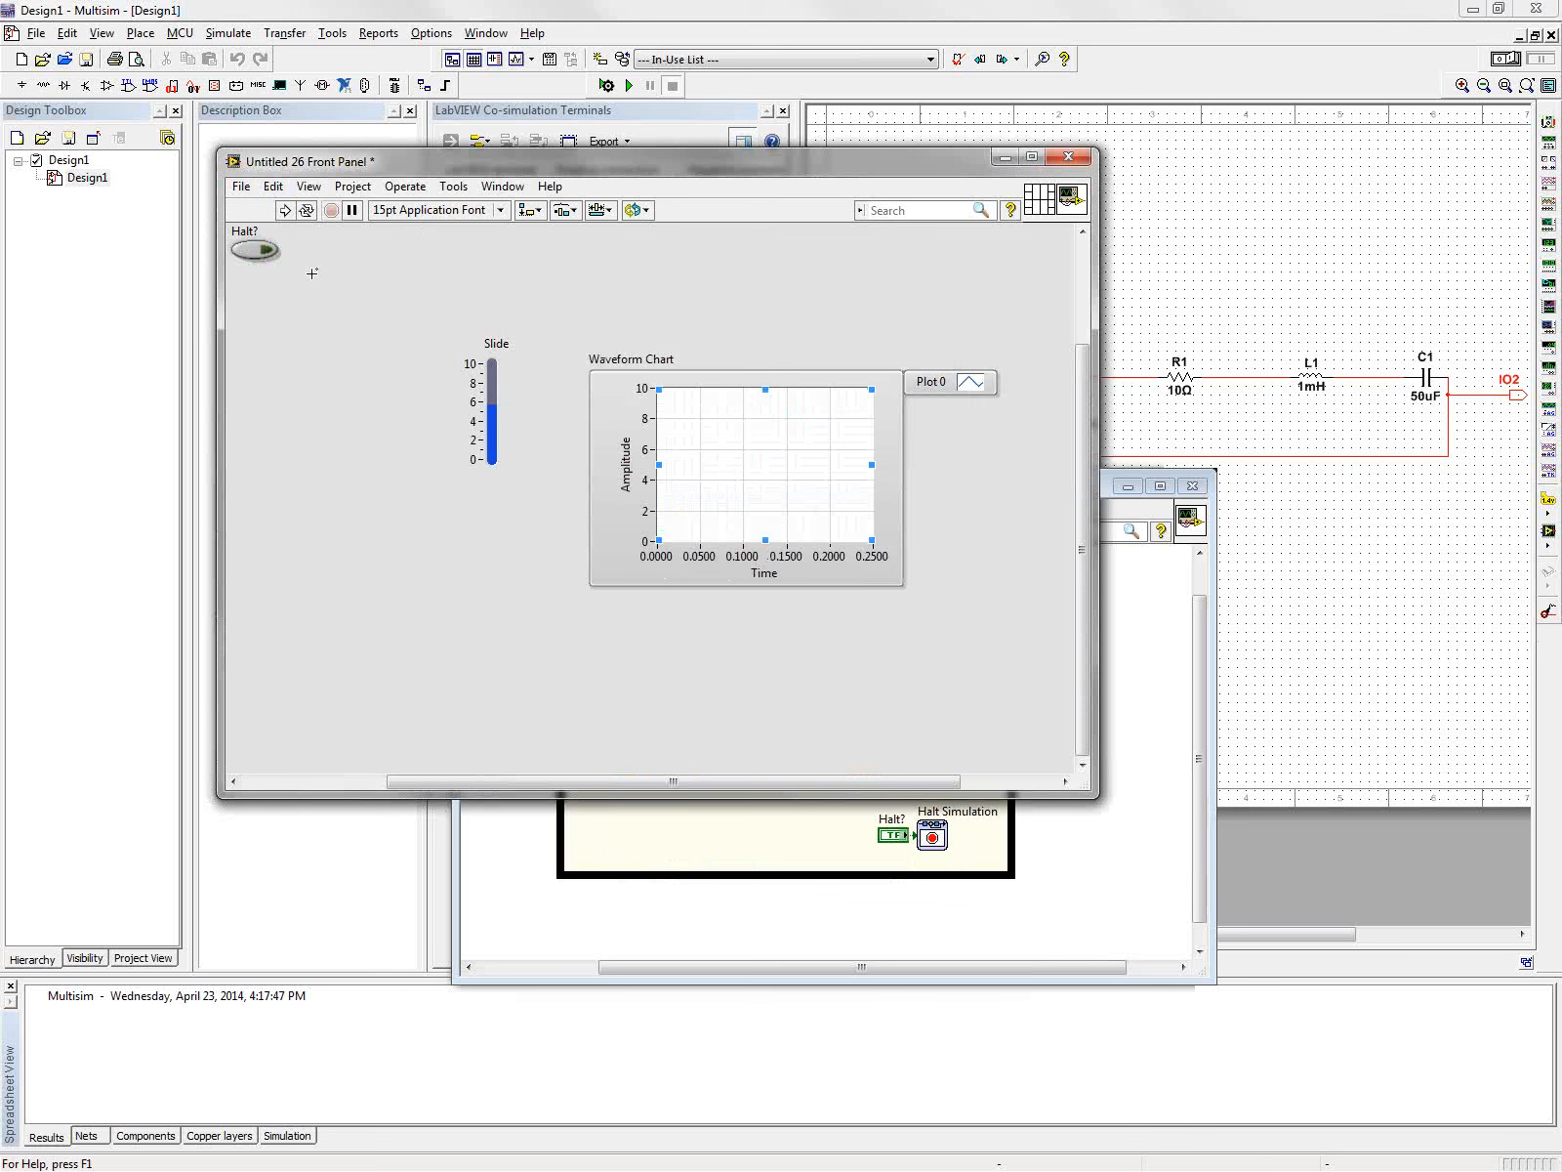
left_click(288, 212)
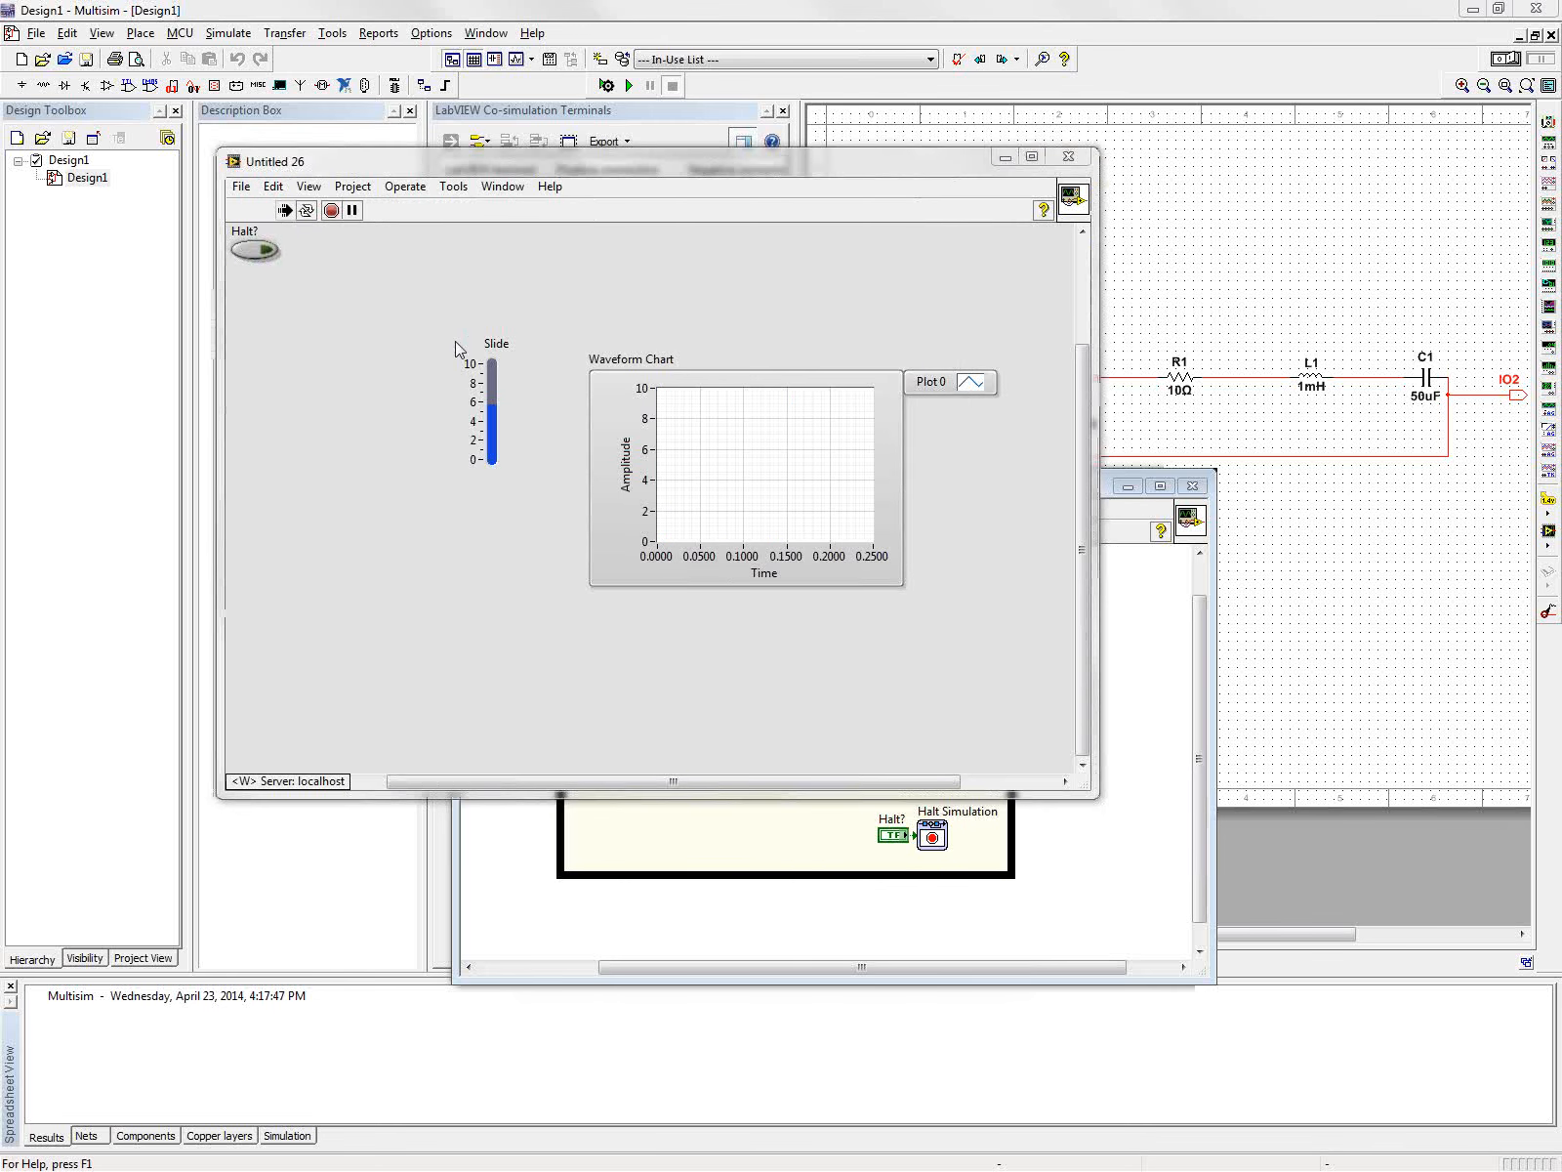
left_click(491, 399)
left_click_drag(491, 399, 494, 391)
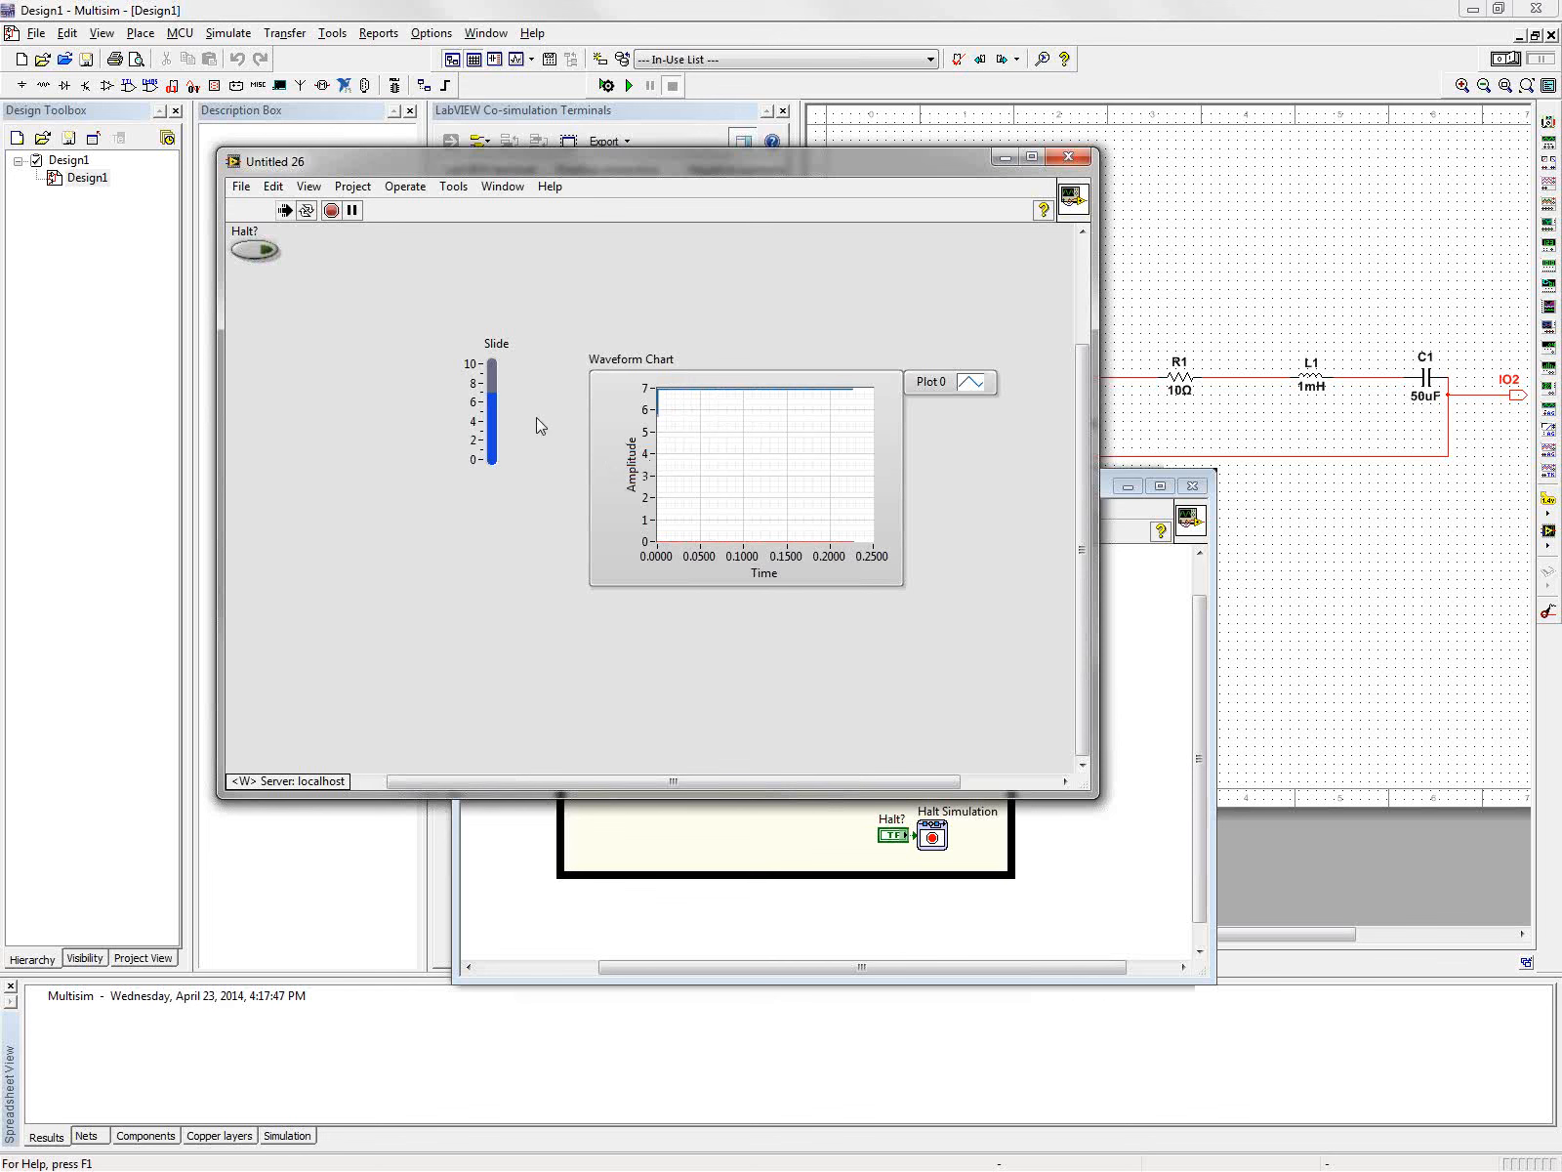
left_click(491, 426)
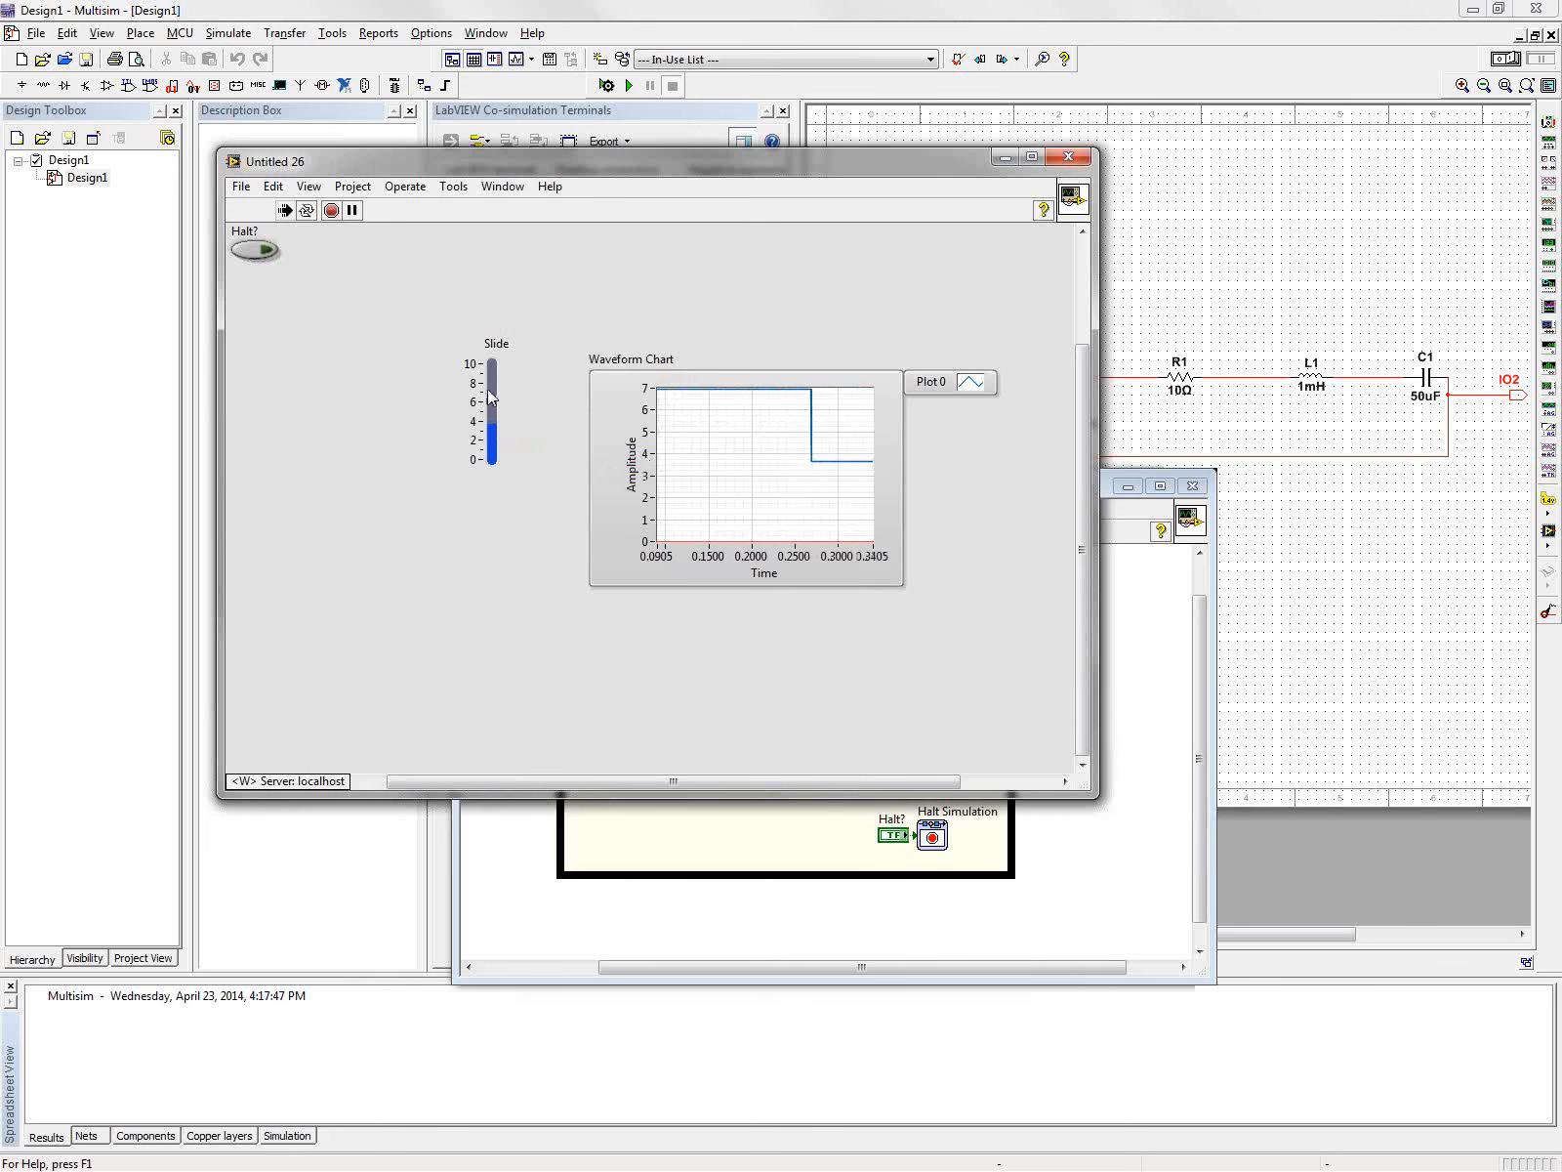
Vary the Slide repeatedly between about 2 and 8.5 during the running simulation, leave it at about 2, and halt the simulation.
left_click(491, 390)
left_click(492, 379)
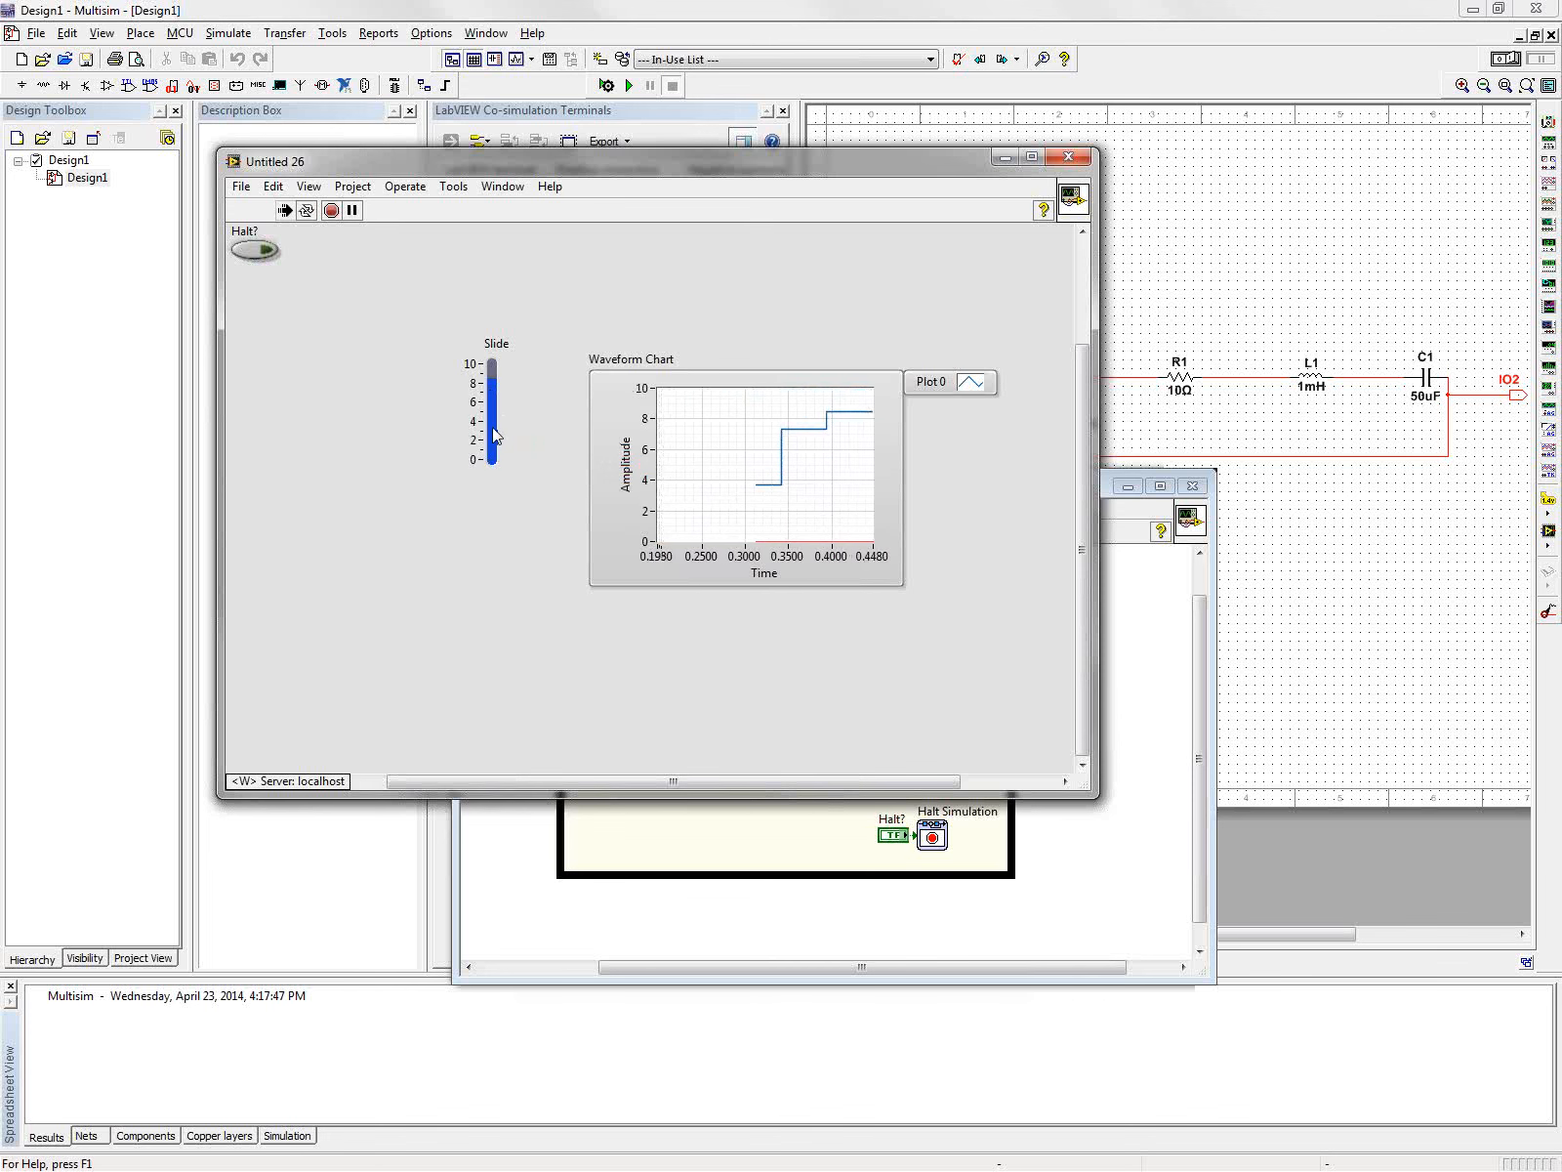
left_click(494, 430)
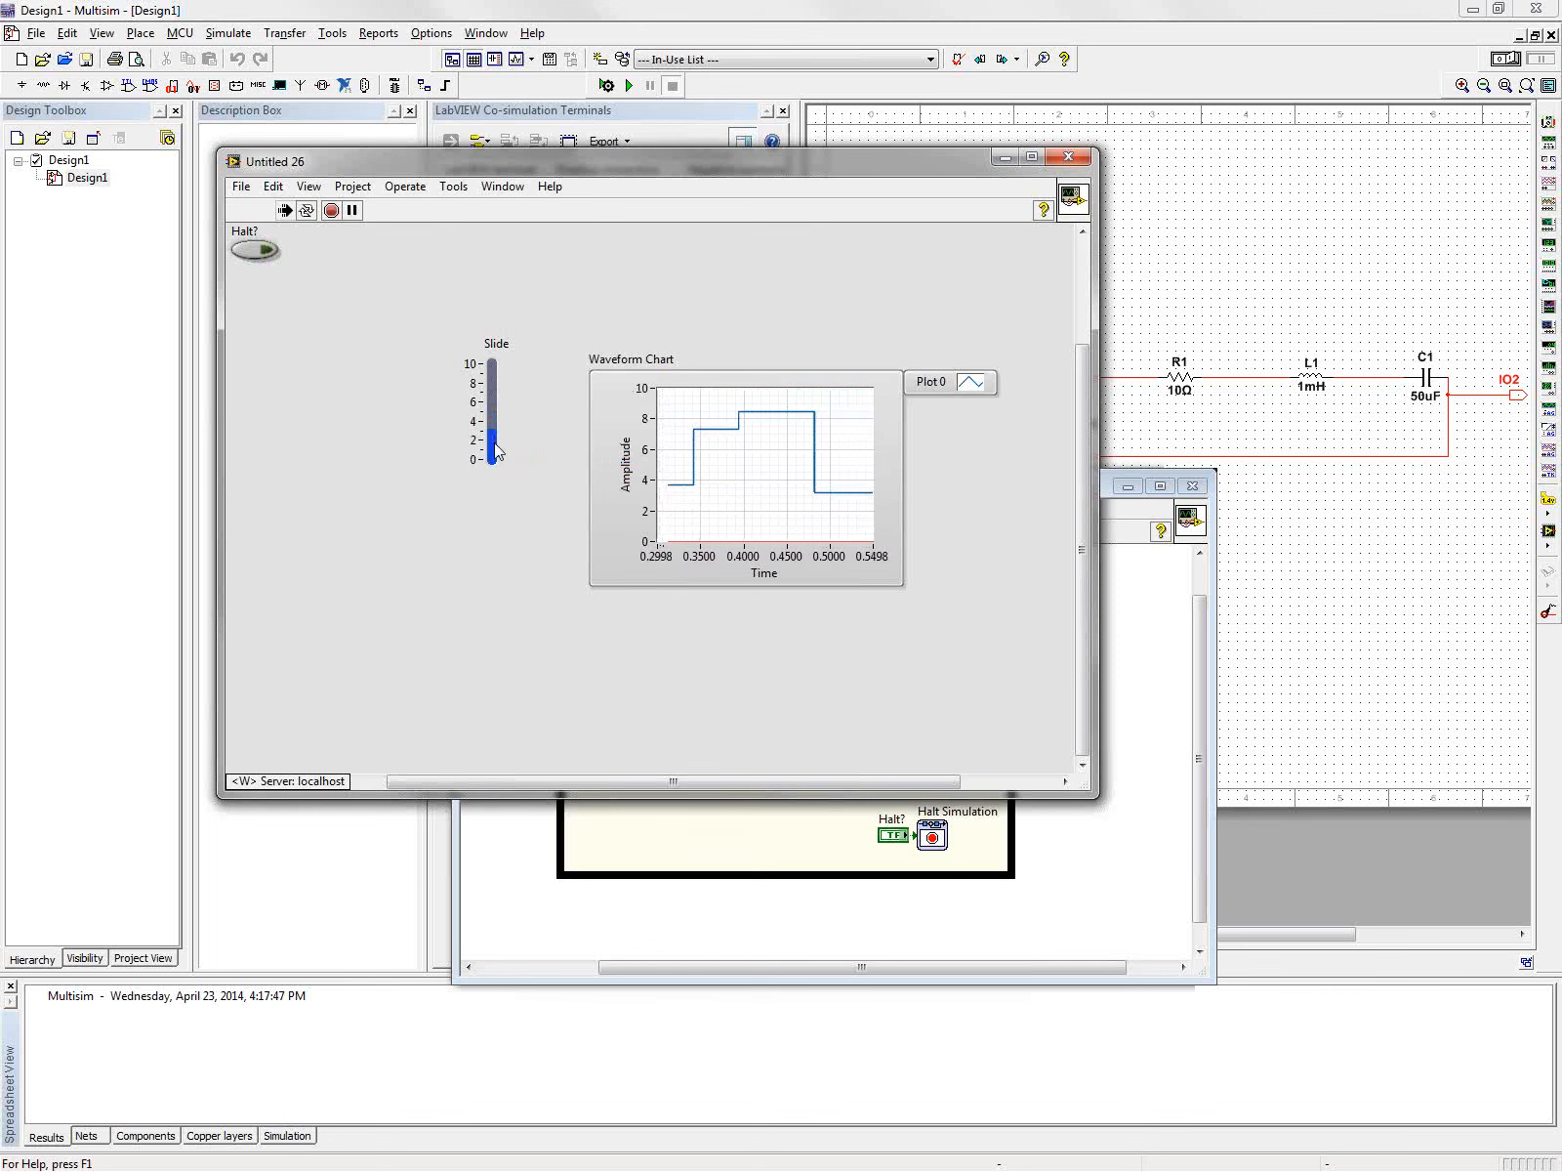
left_click(494, 442)
left_click(494, 398)
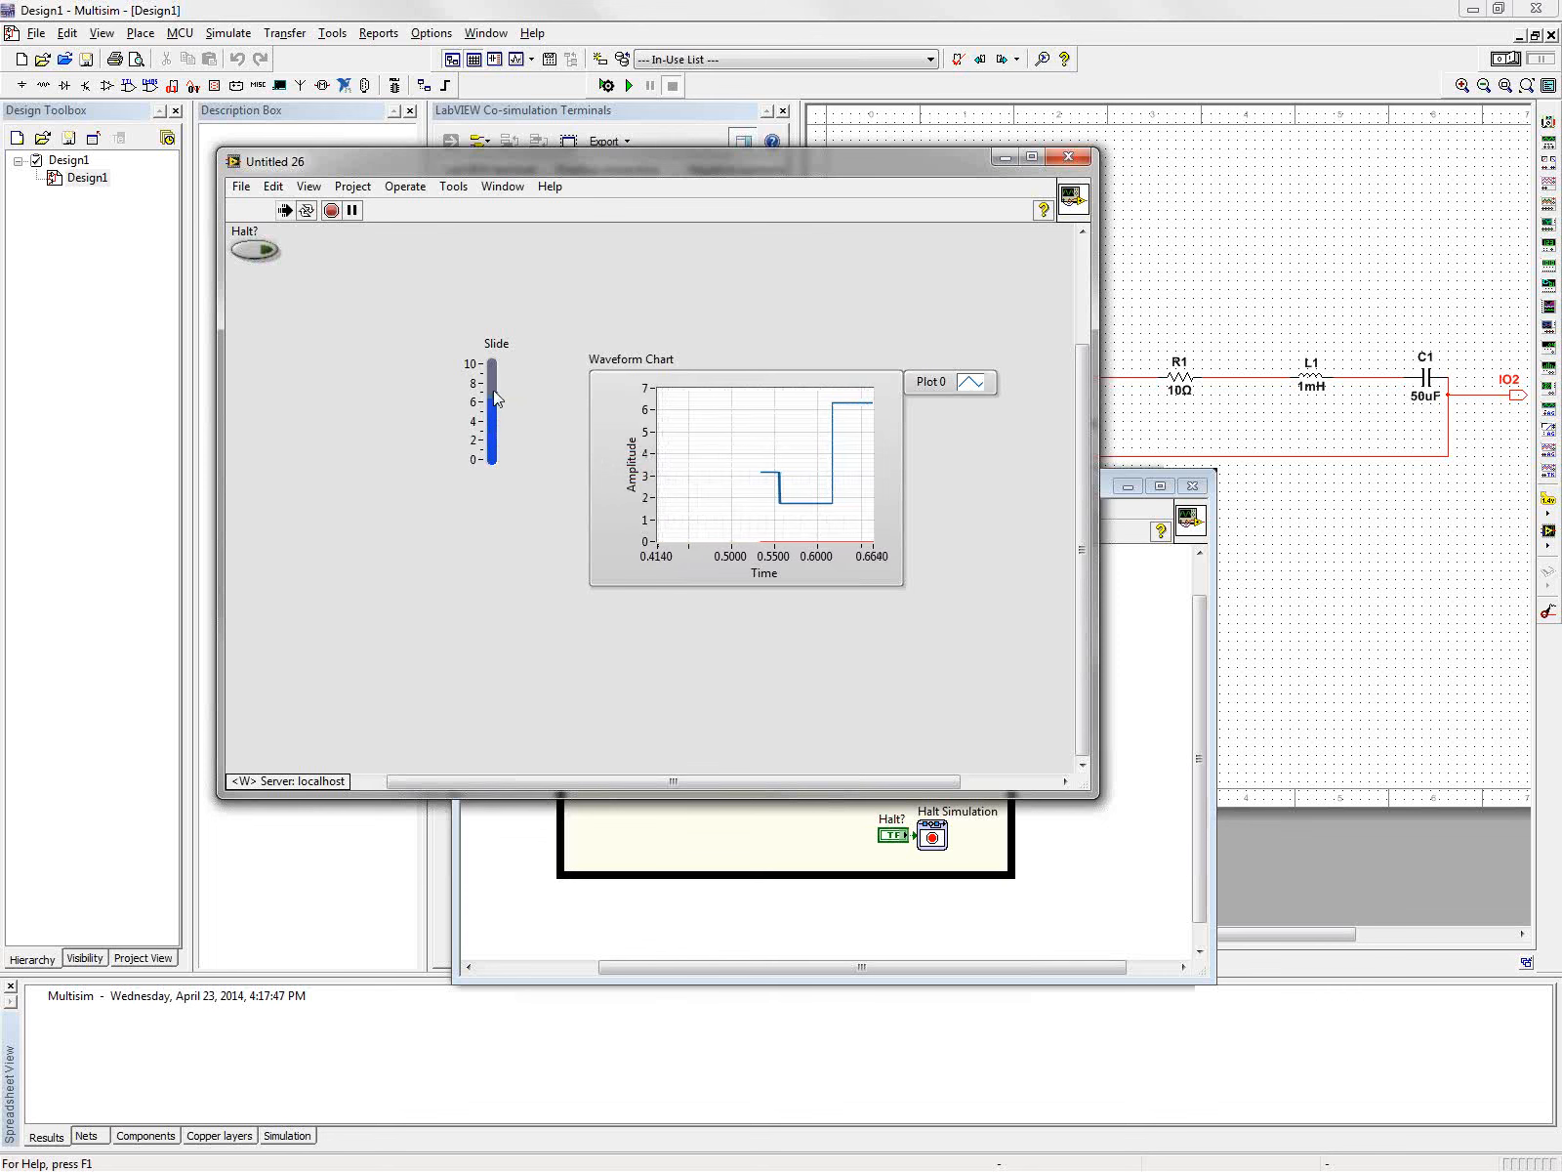
left_click(493, 389)
left_click(493, 379)
left_click(492, 415)
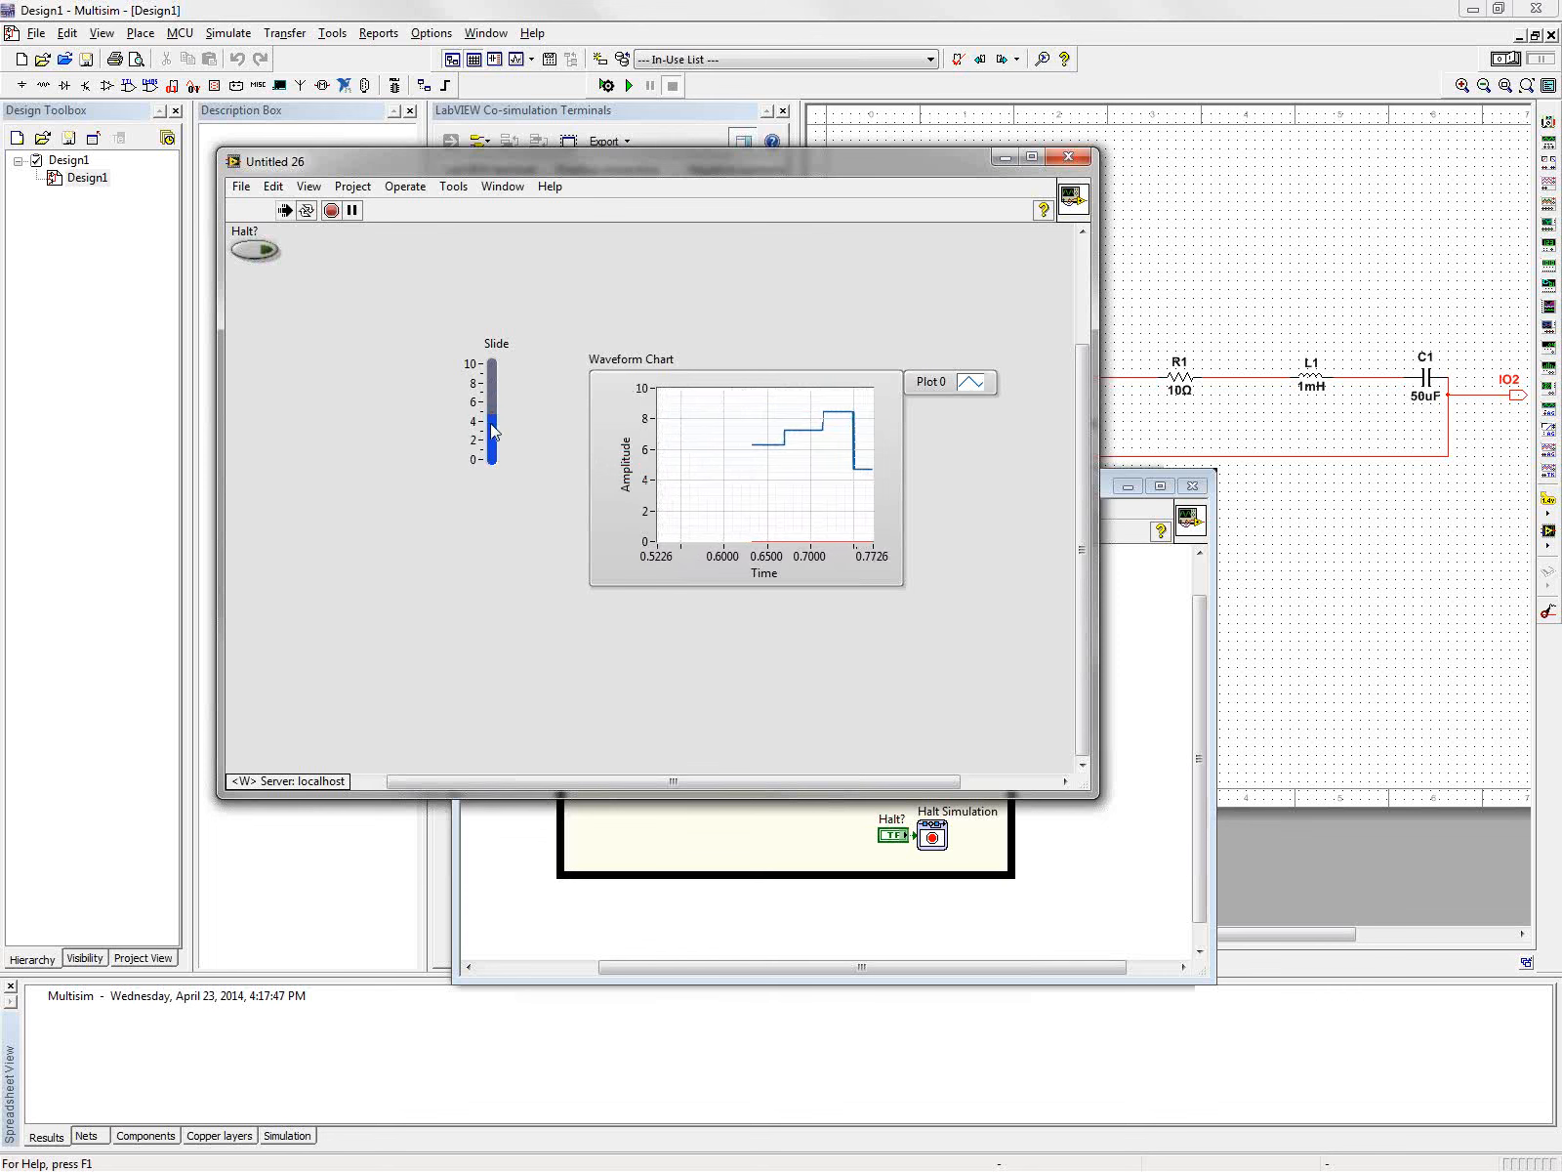
left_click(493, 441)
left_click(493, 429)
left_click(493, 398)
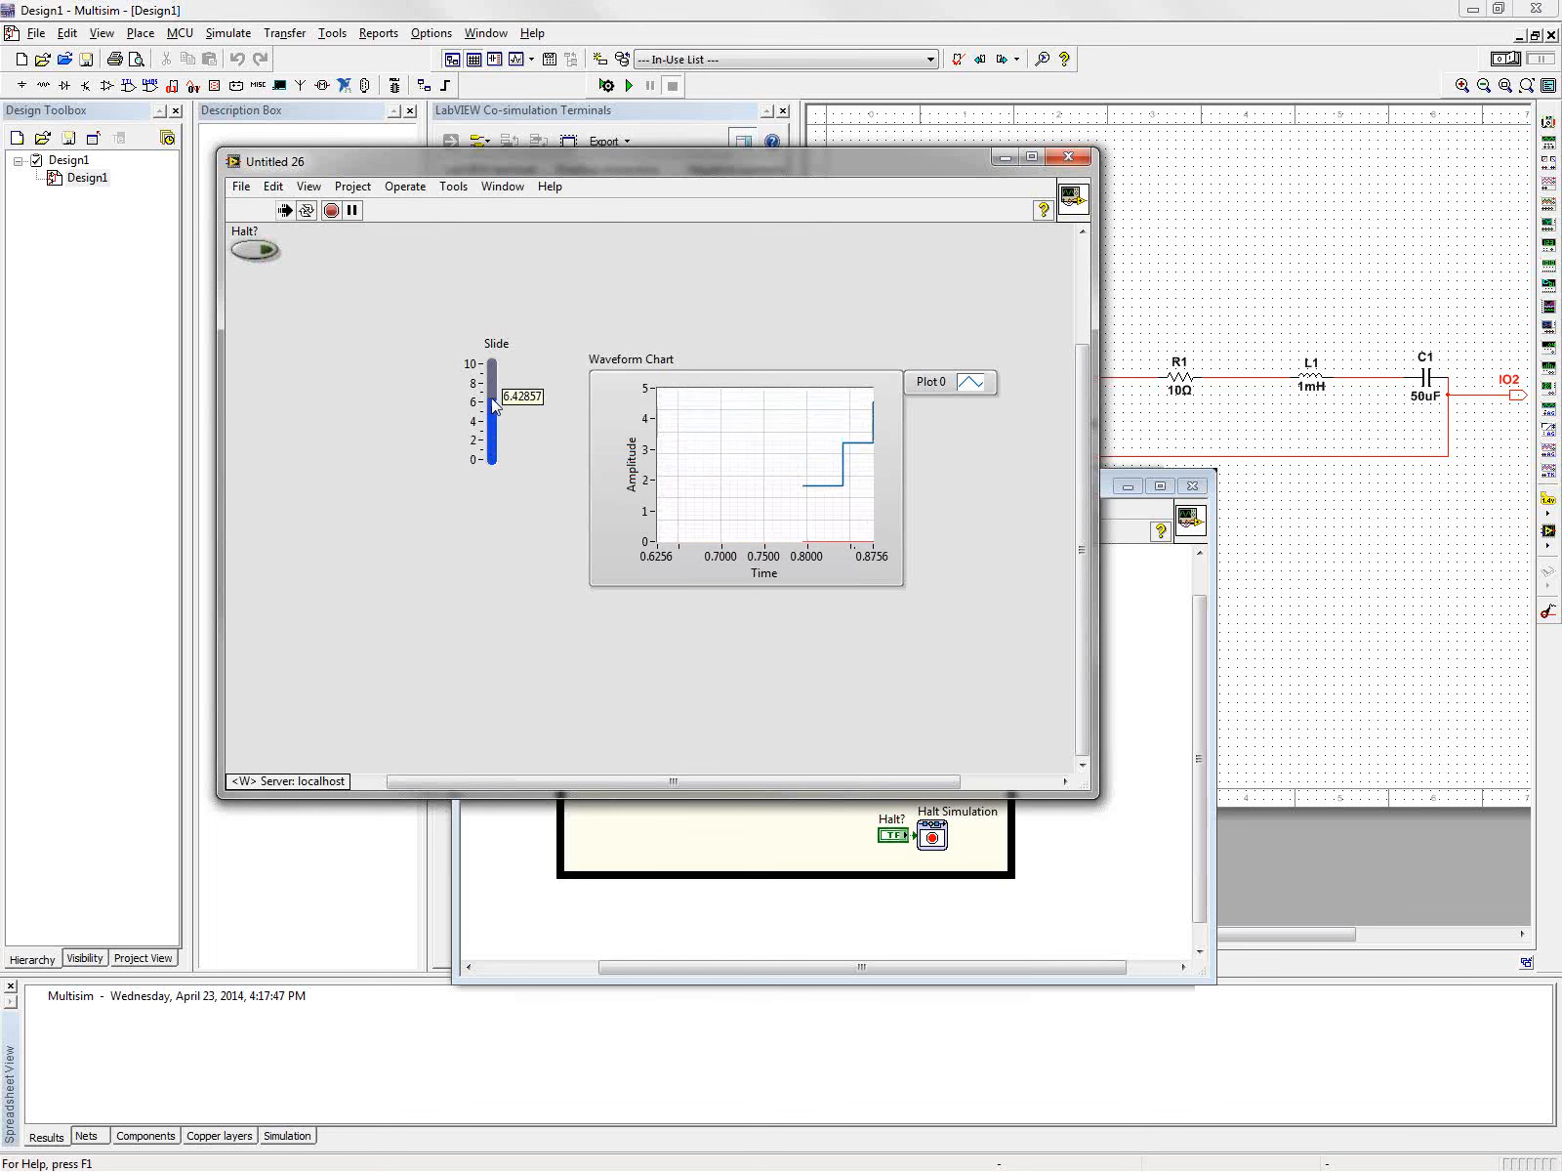
left_click(493, 380)
left_click(494, 414)
left_click(493, 438)
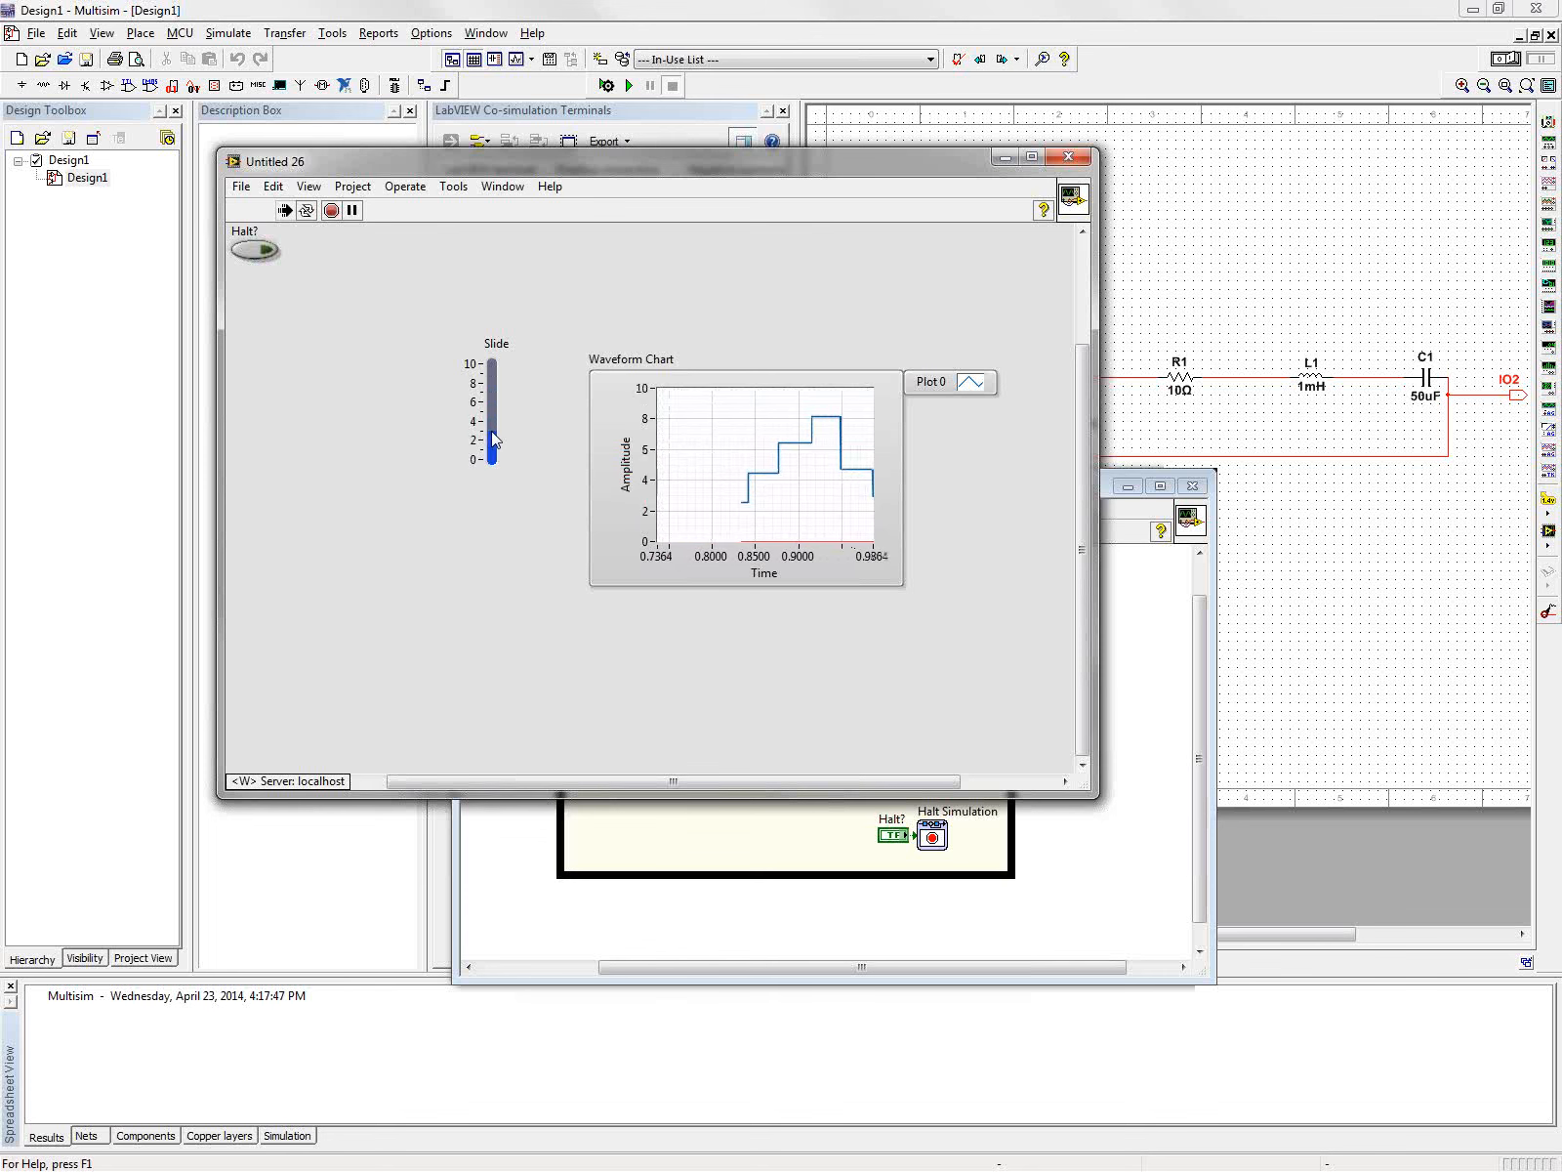
left_click(493, 443)
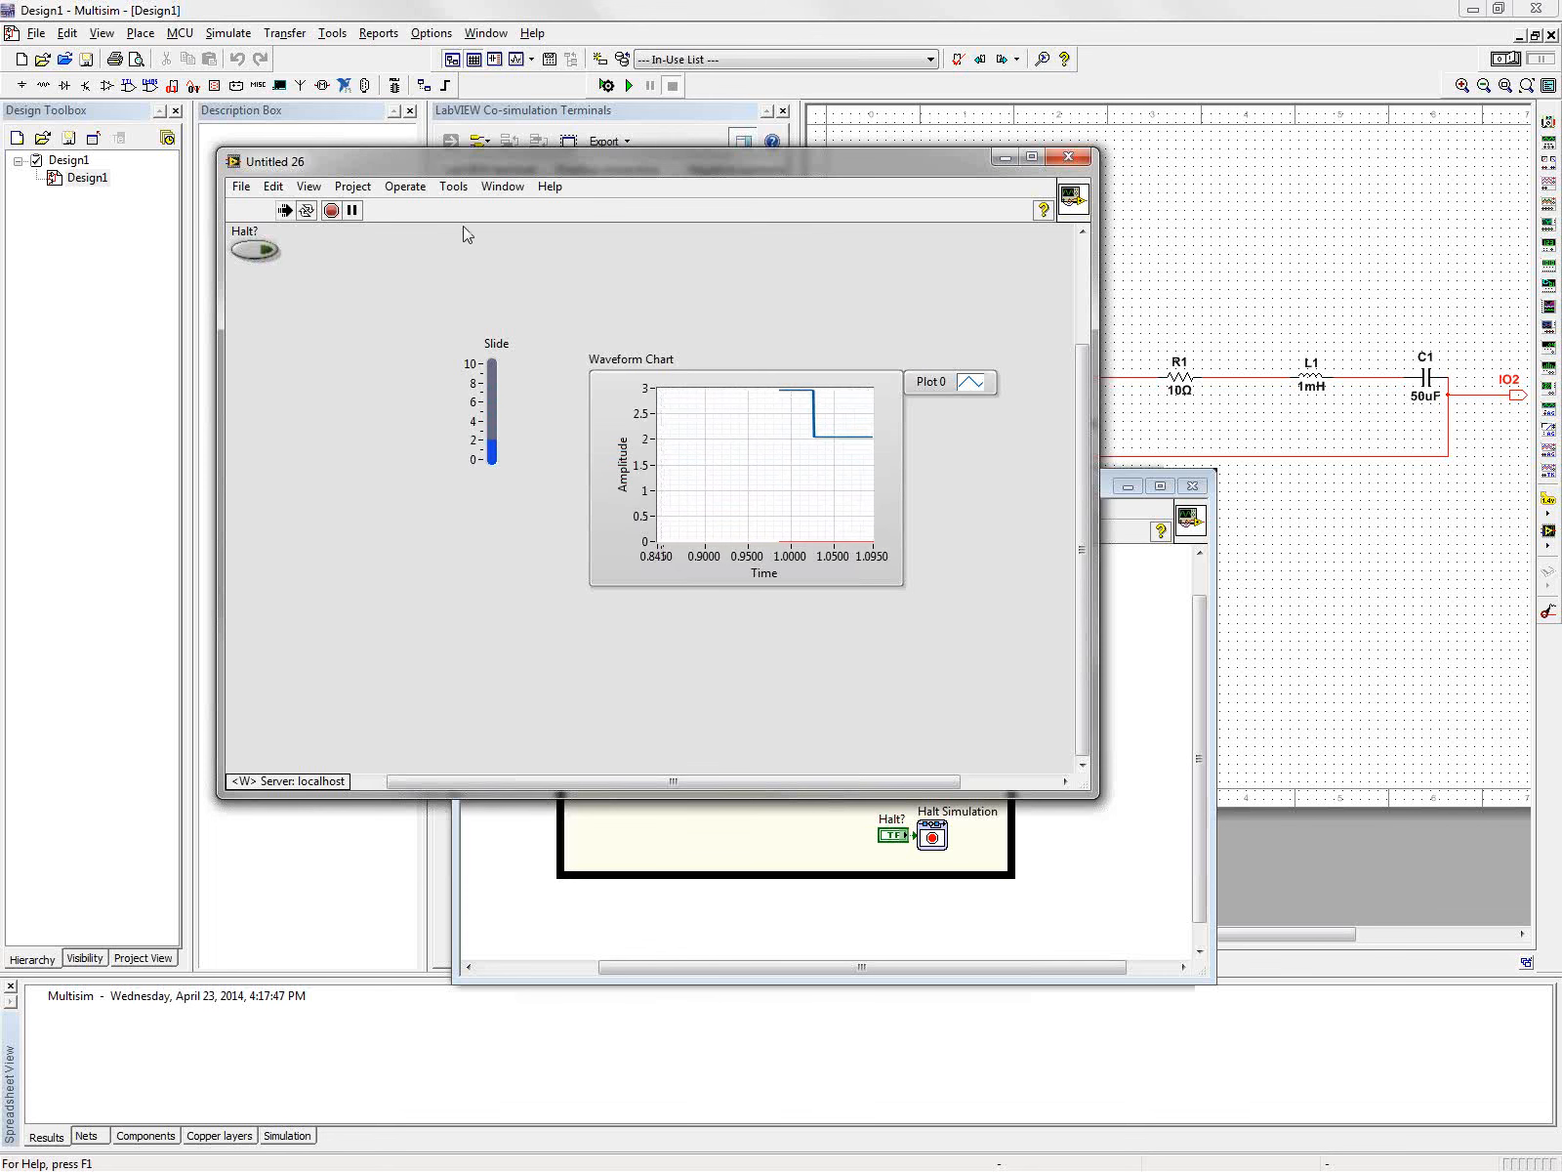
left_click(266, 251)
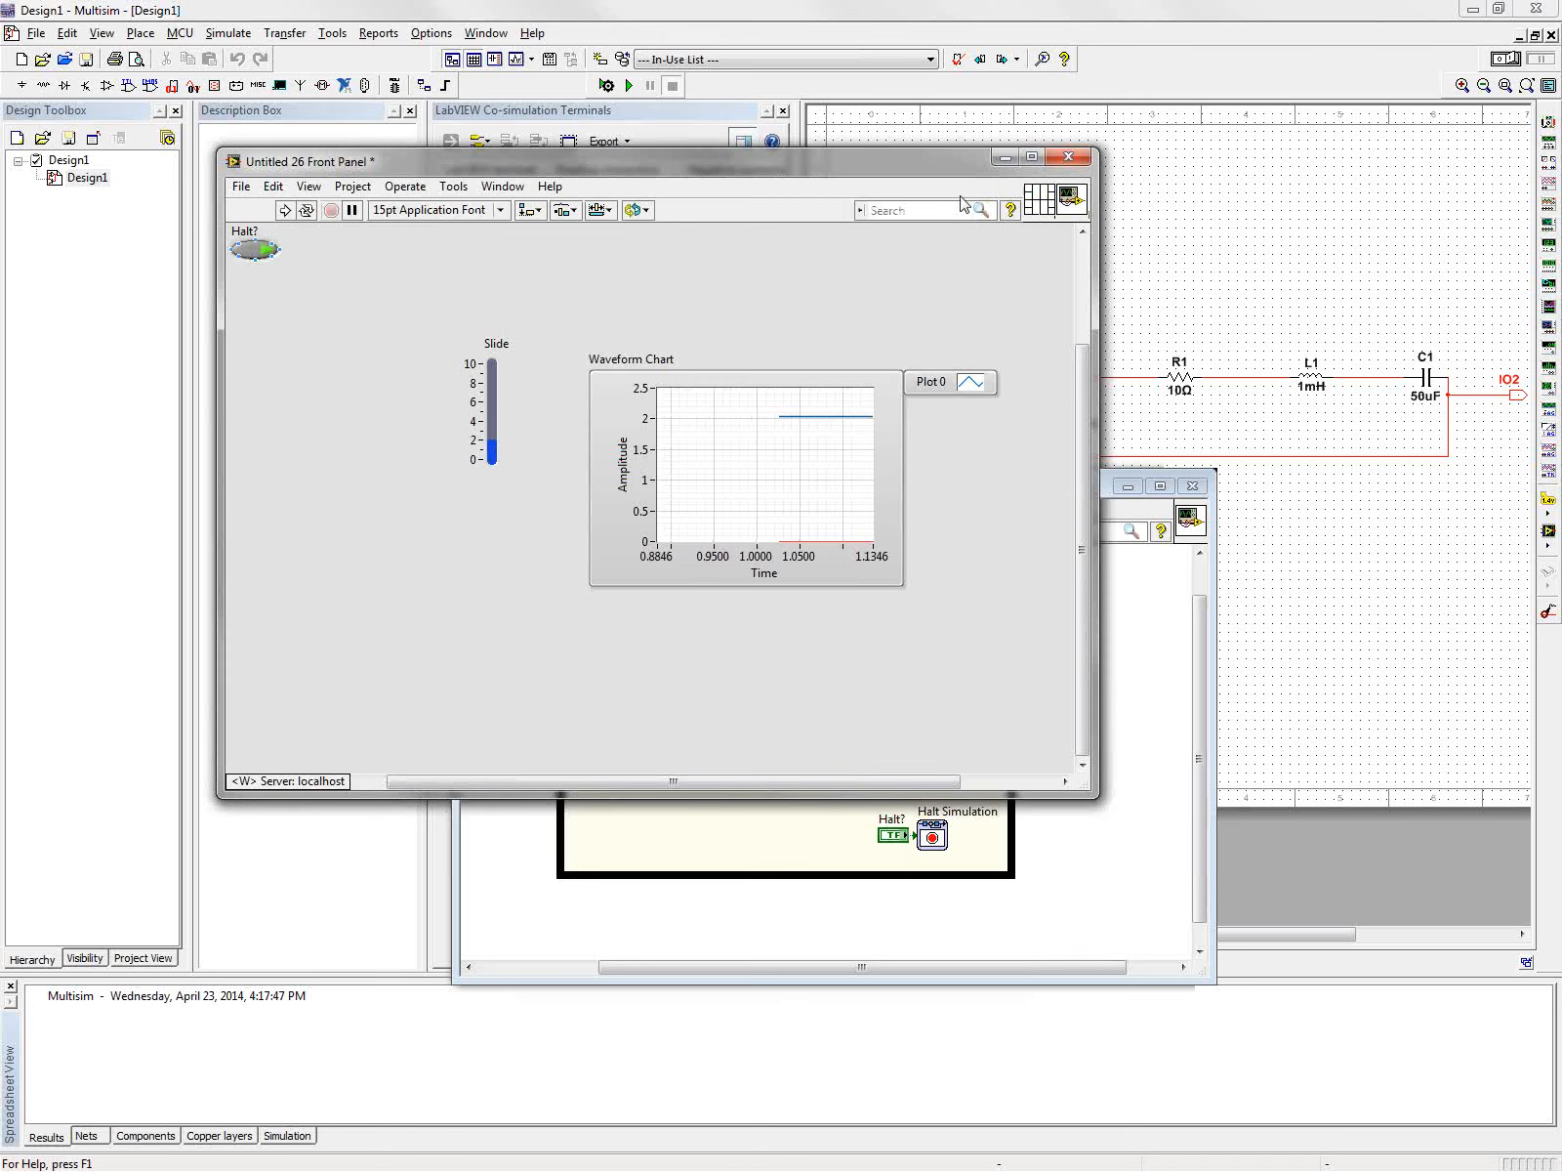
Close the LabVIEW front panel and minimize the Multisim window.
left_click(1068, 156)
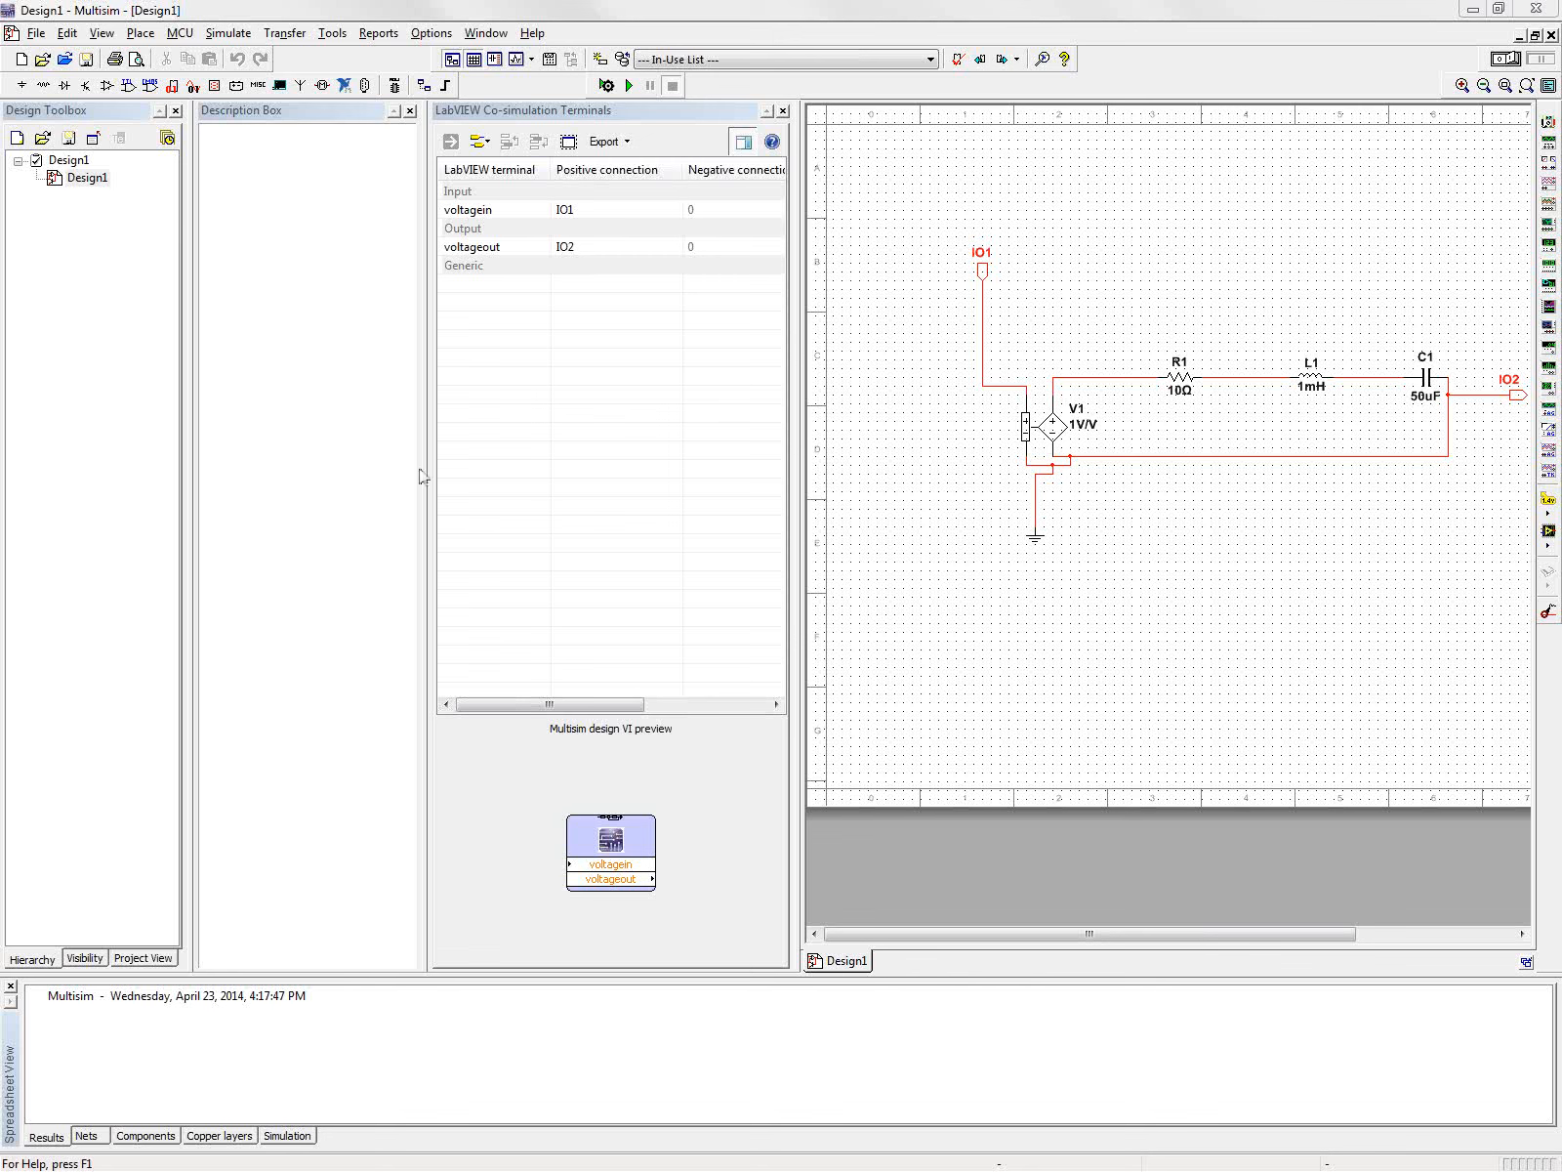
left_click(1476, 8)
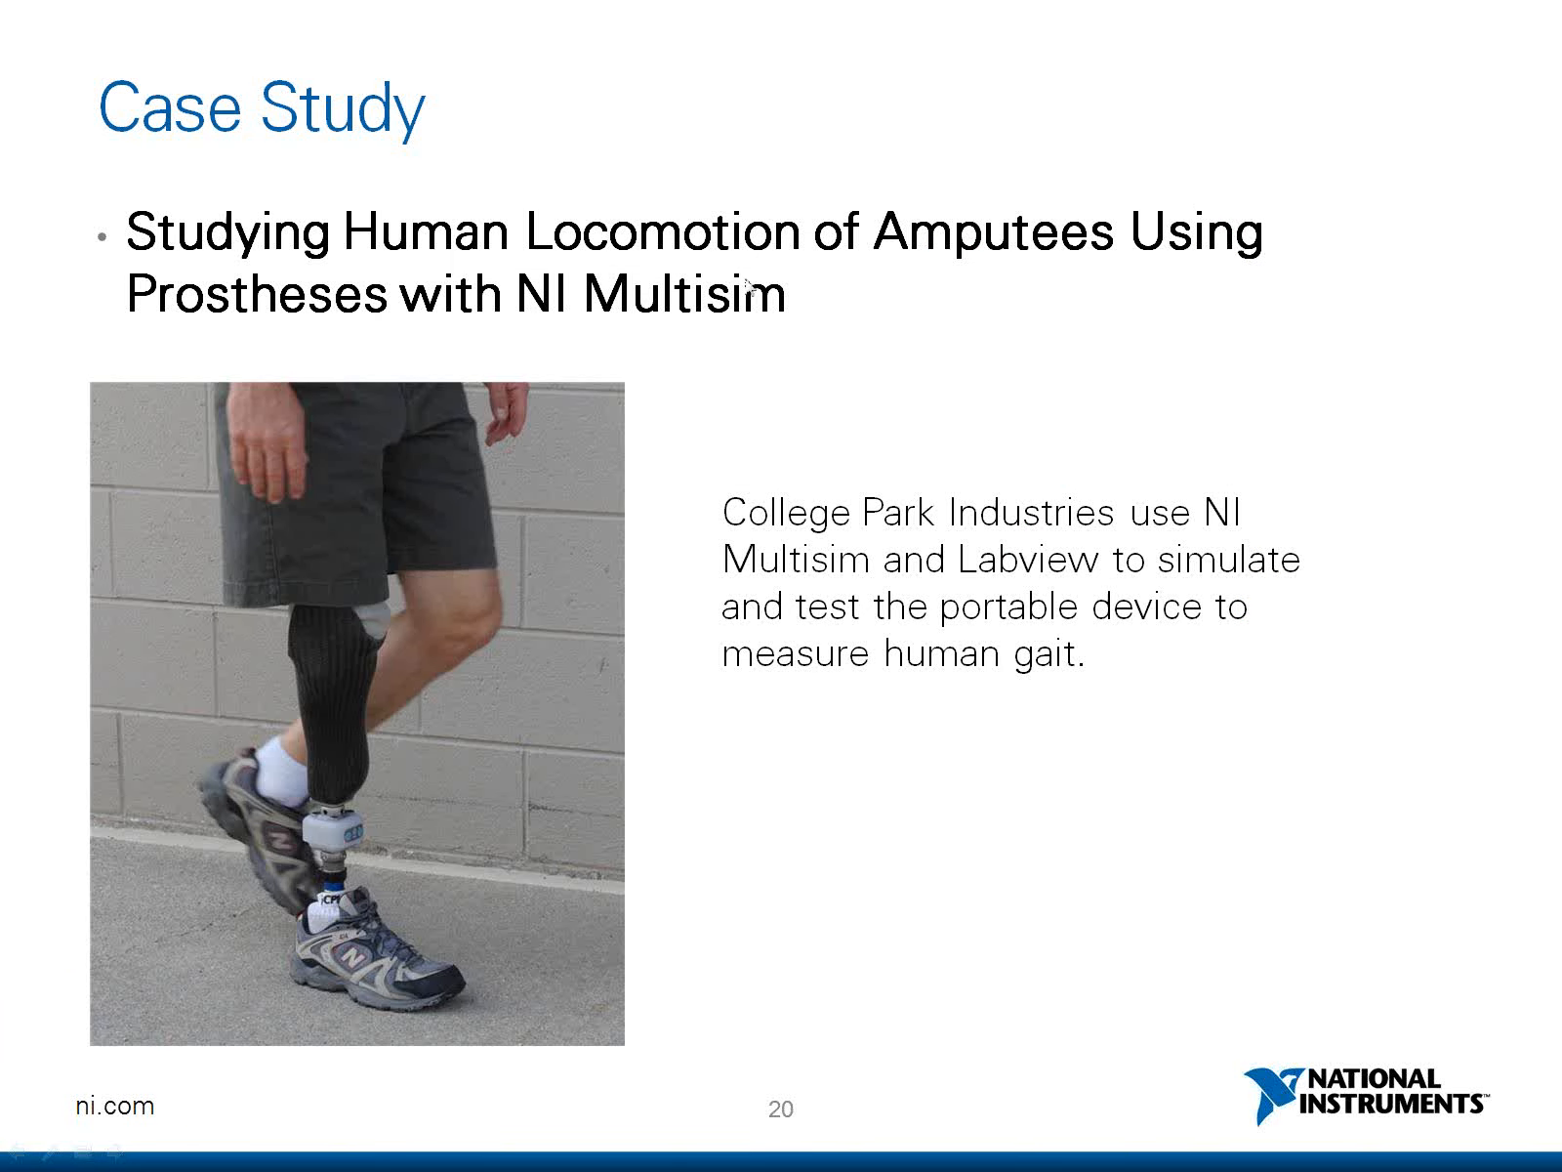